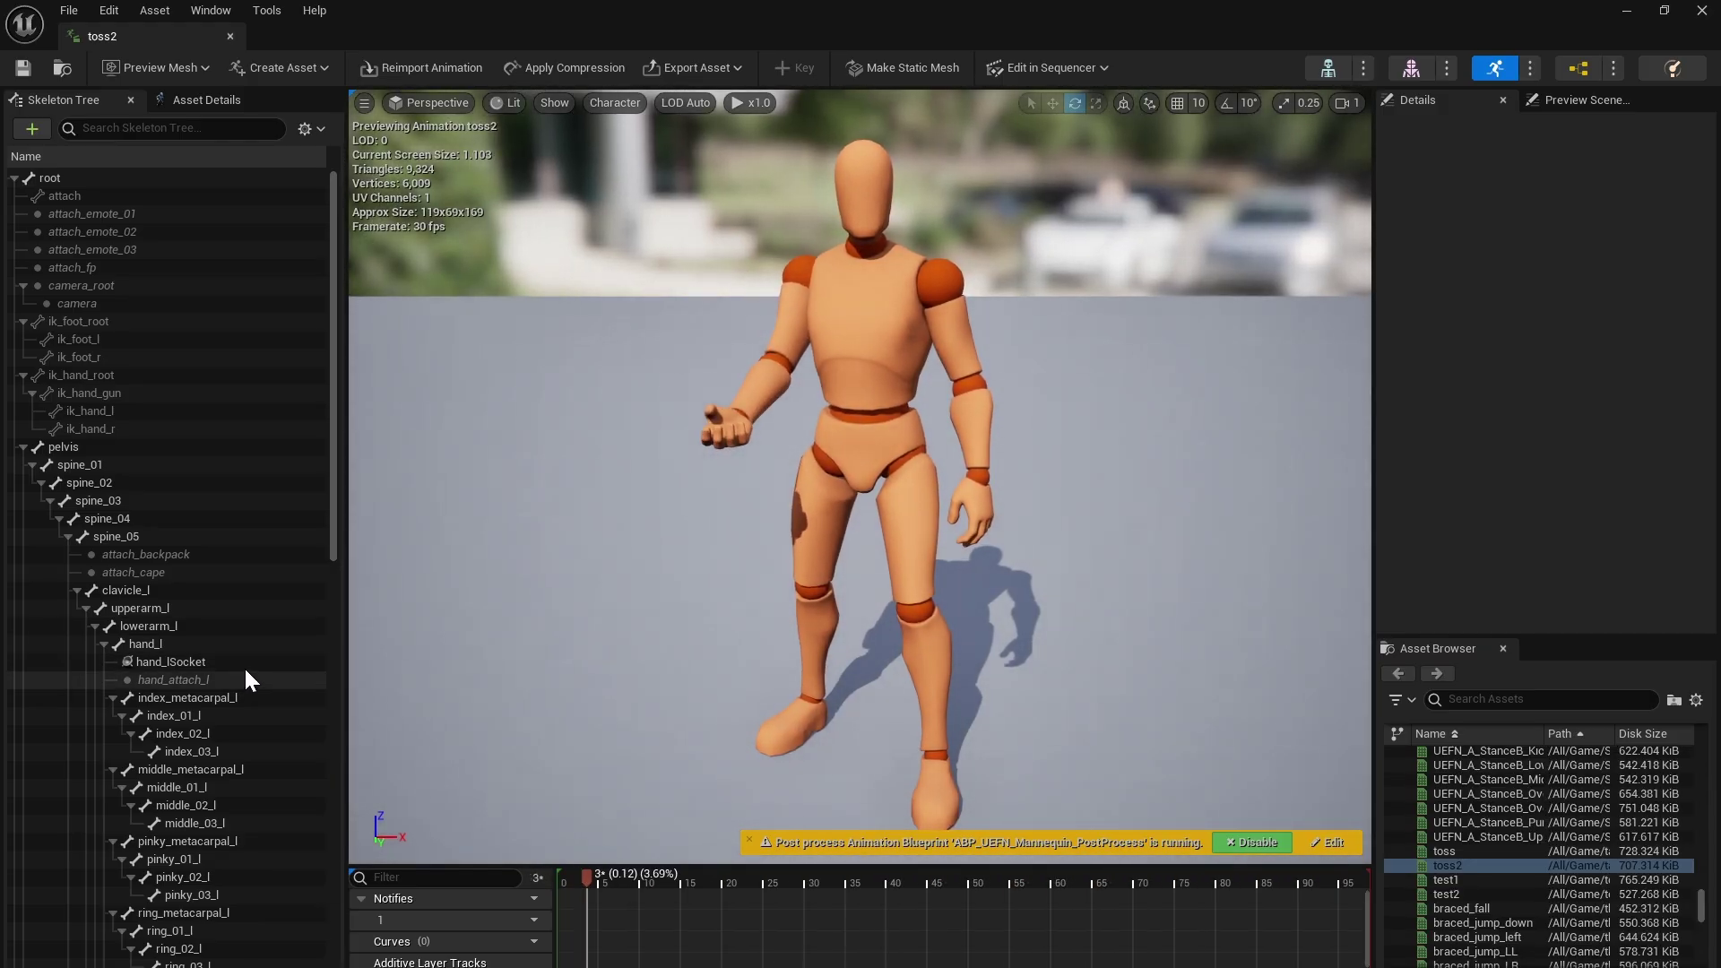
# - Select the weapon_r bone under hand_r in the skeleton tree and frame it in the viewport
pyautogui.scroll(-15, 245, 670)
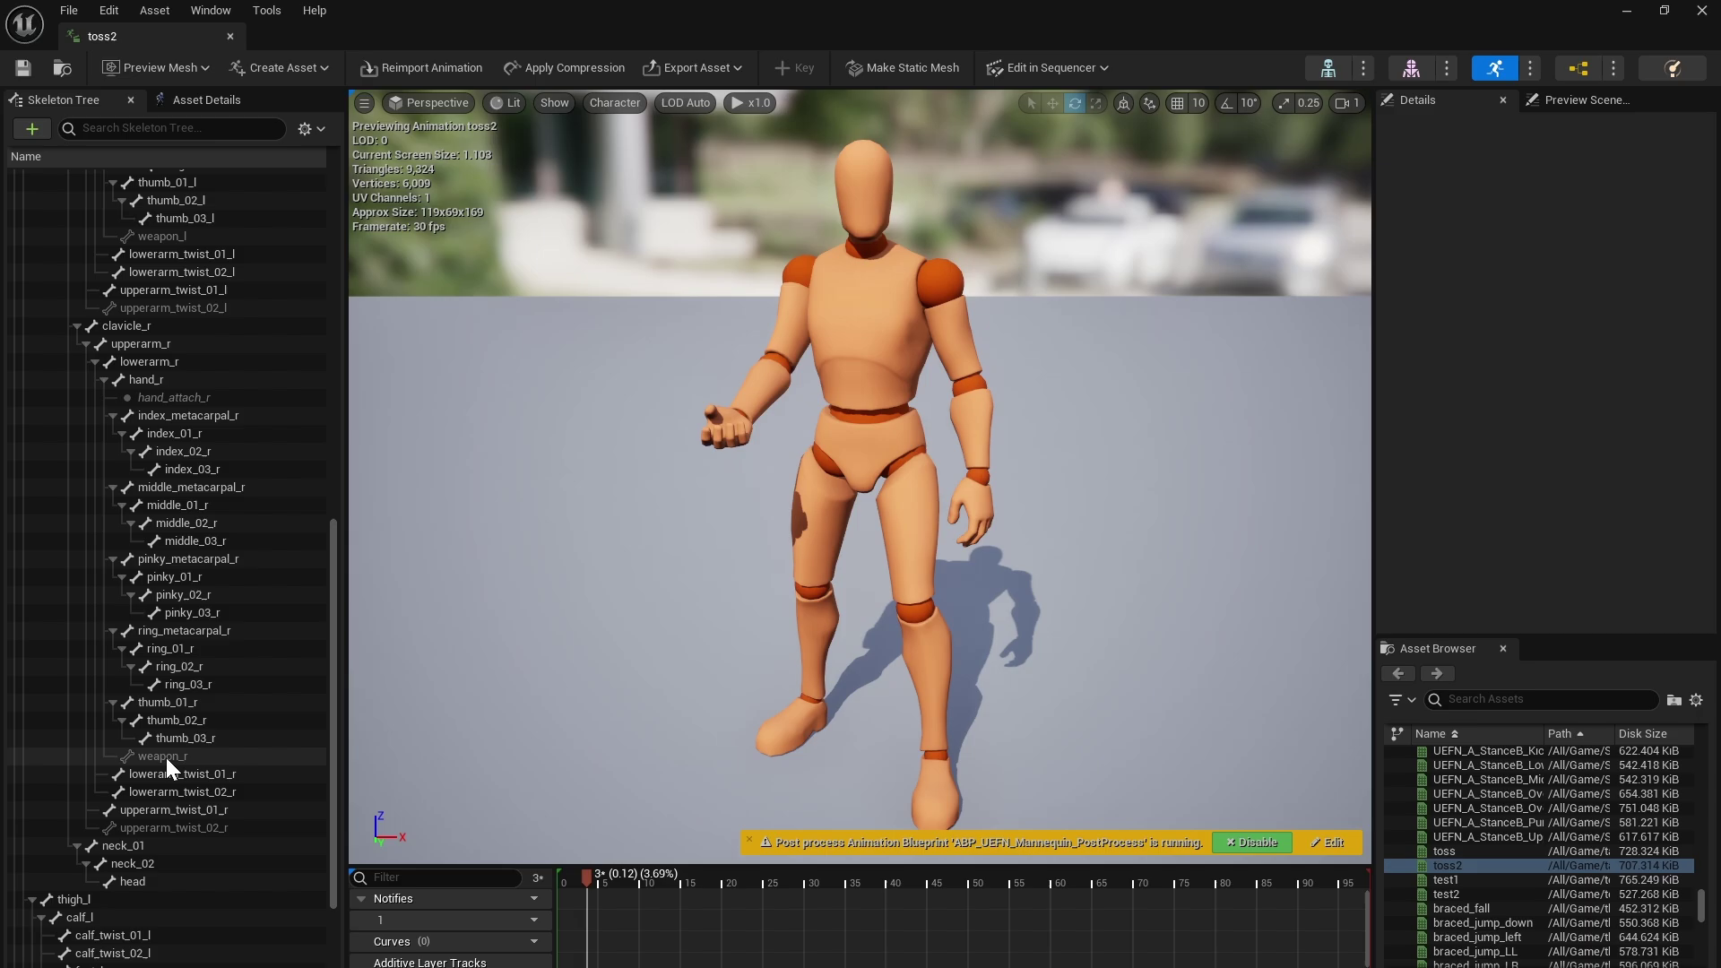
pyautogui.click(165, 757)
pyautogui.press('f')
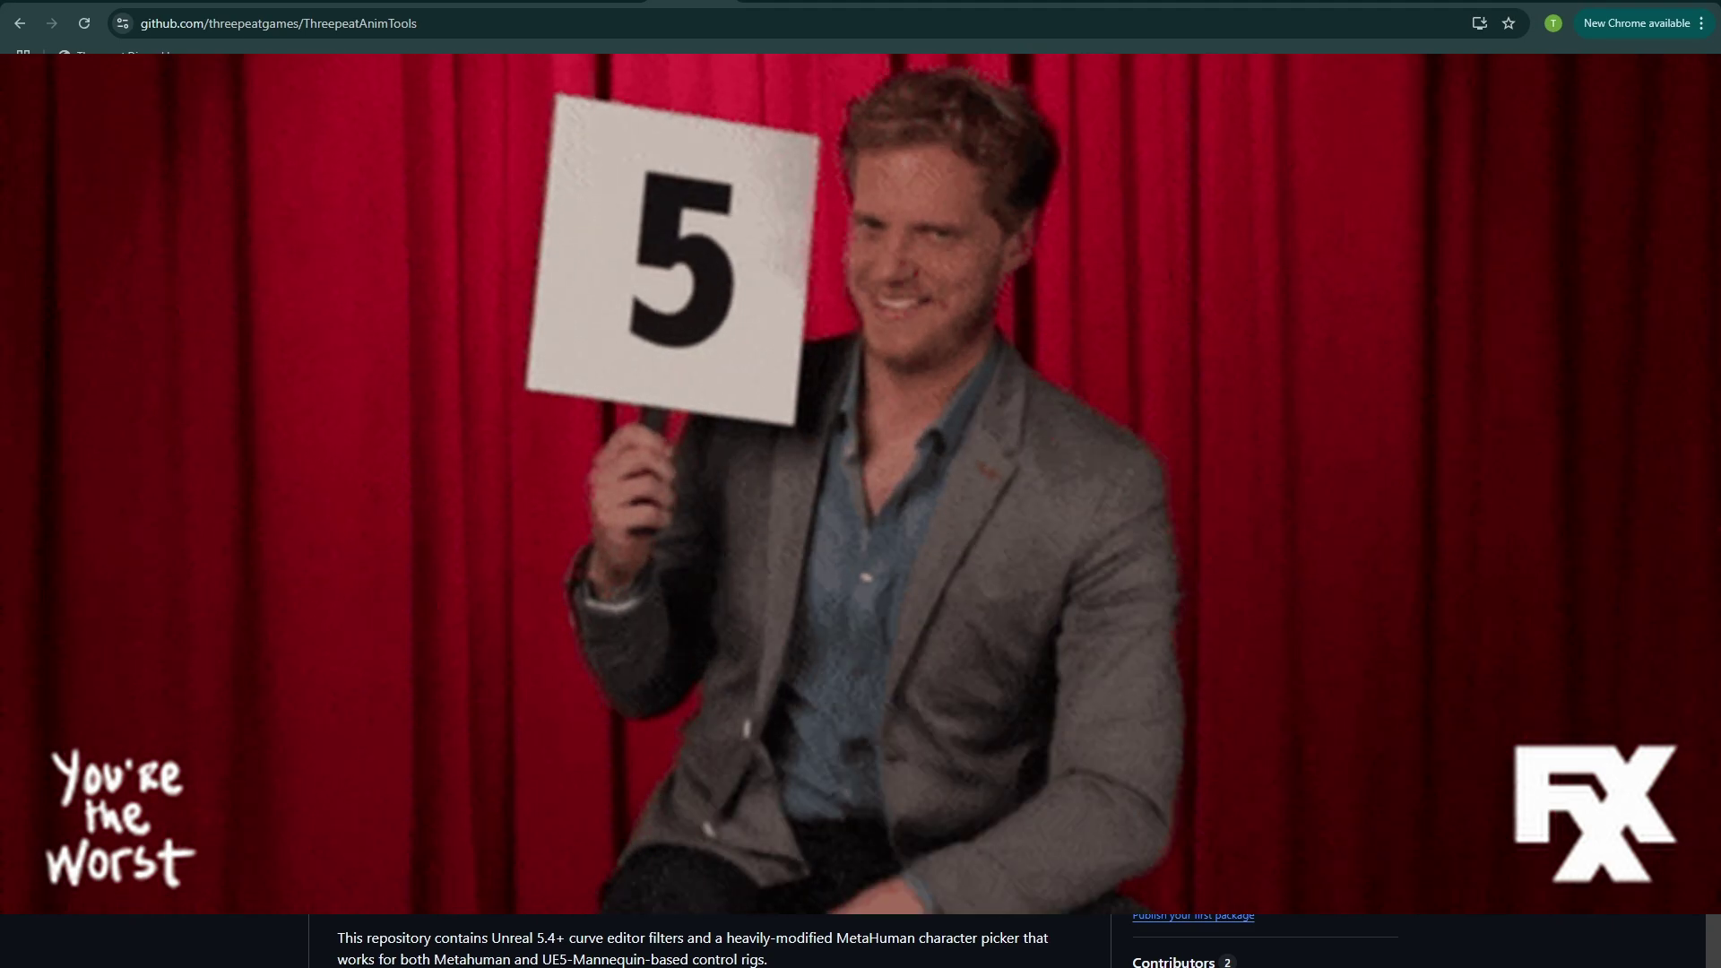
# - Switch to the ThreepeatAnimTools repository on GitHub, list its branches and open its releases
pyautogui.click(355, 261)
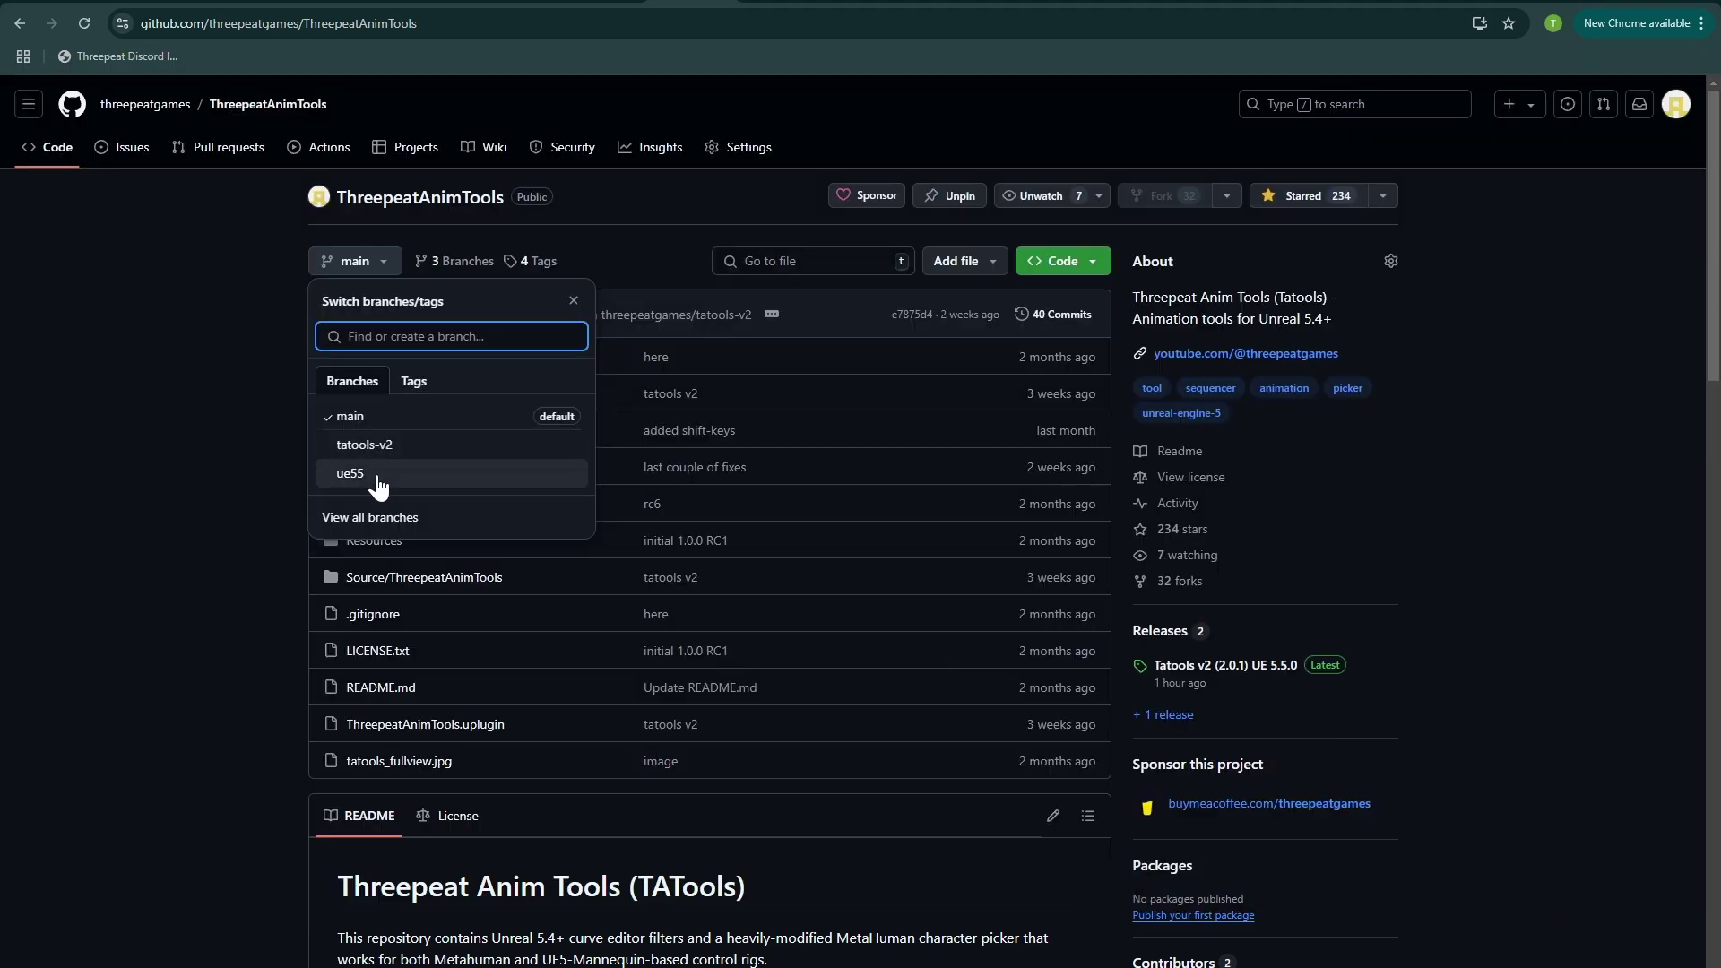
pyautogui.click(1158, 633)
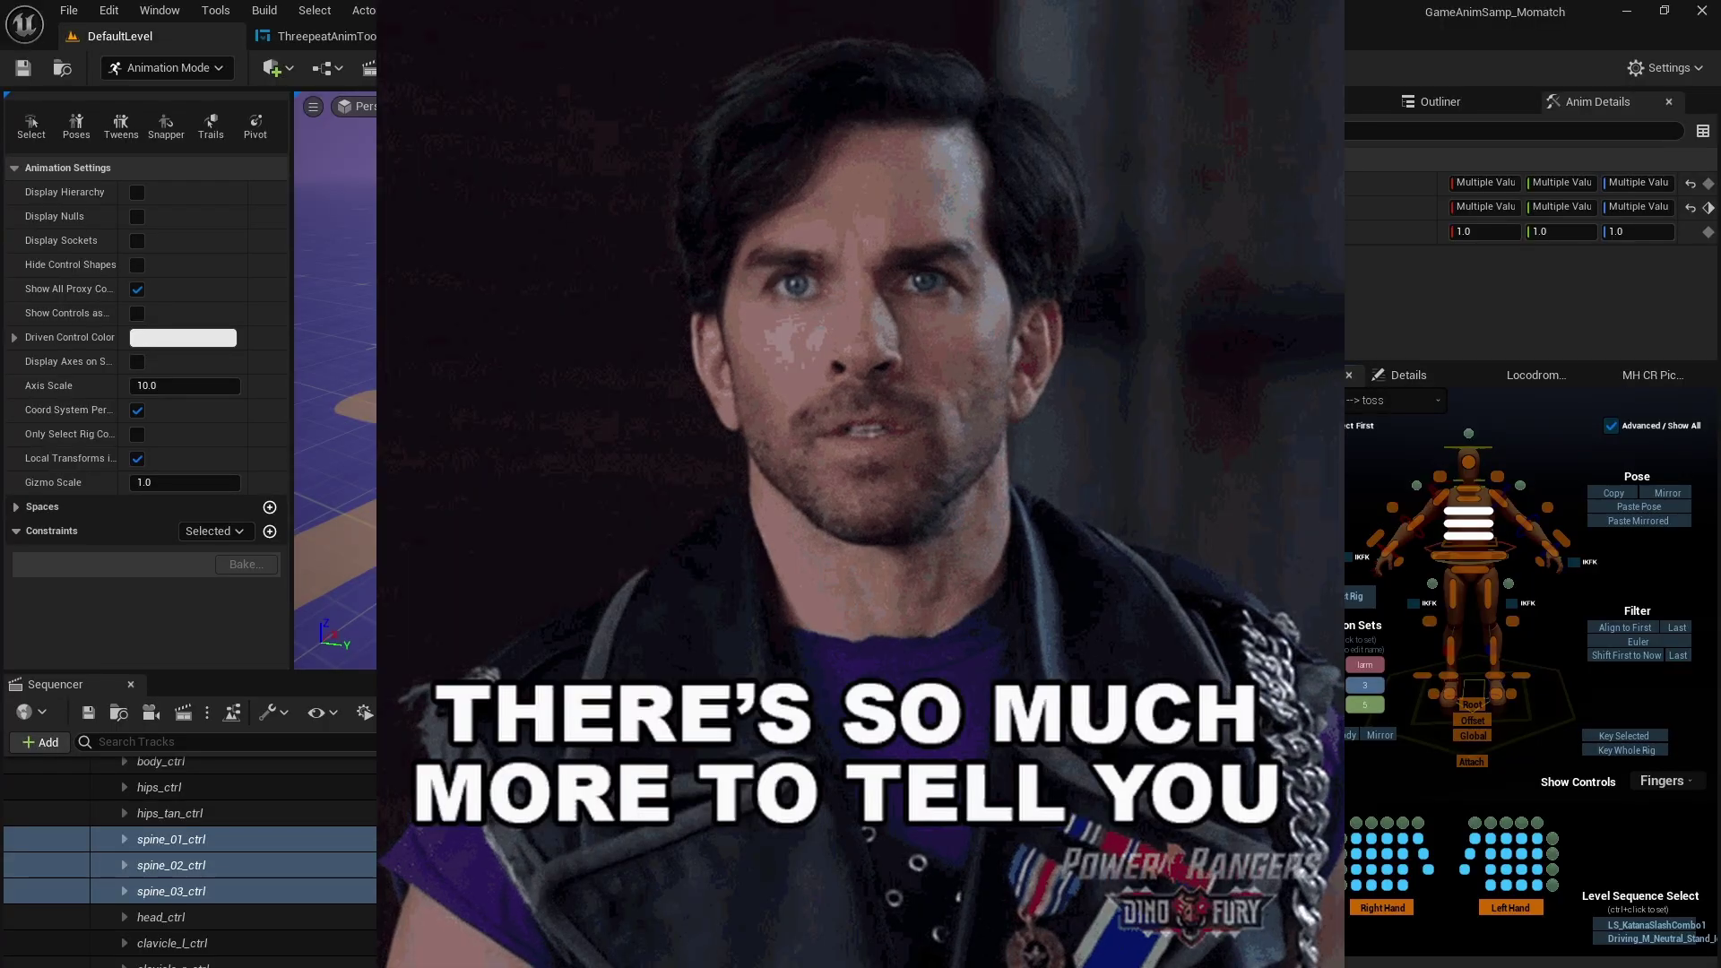
# - Select rig controls through the picker's larm and weapr selection sets, adding the spine set to the weapon control
pyautogui.click(1364, 665)
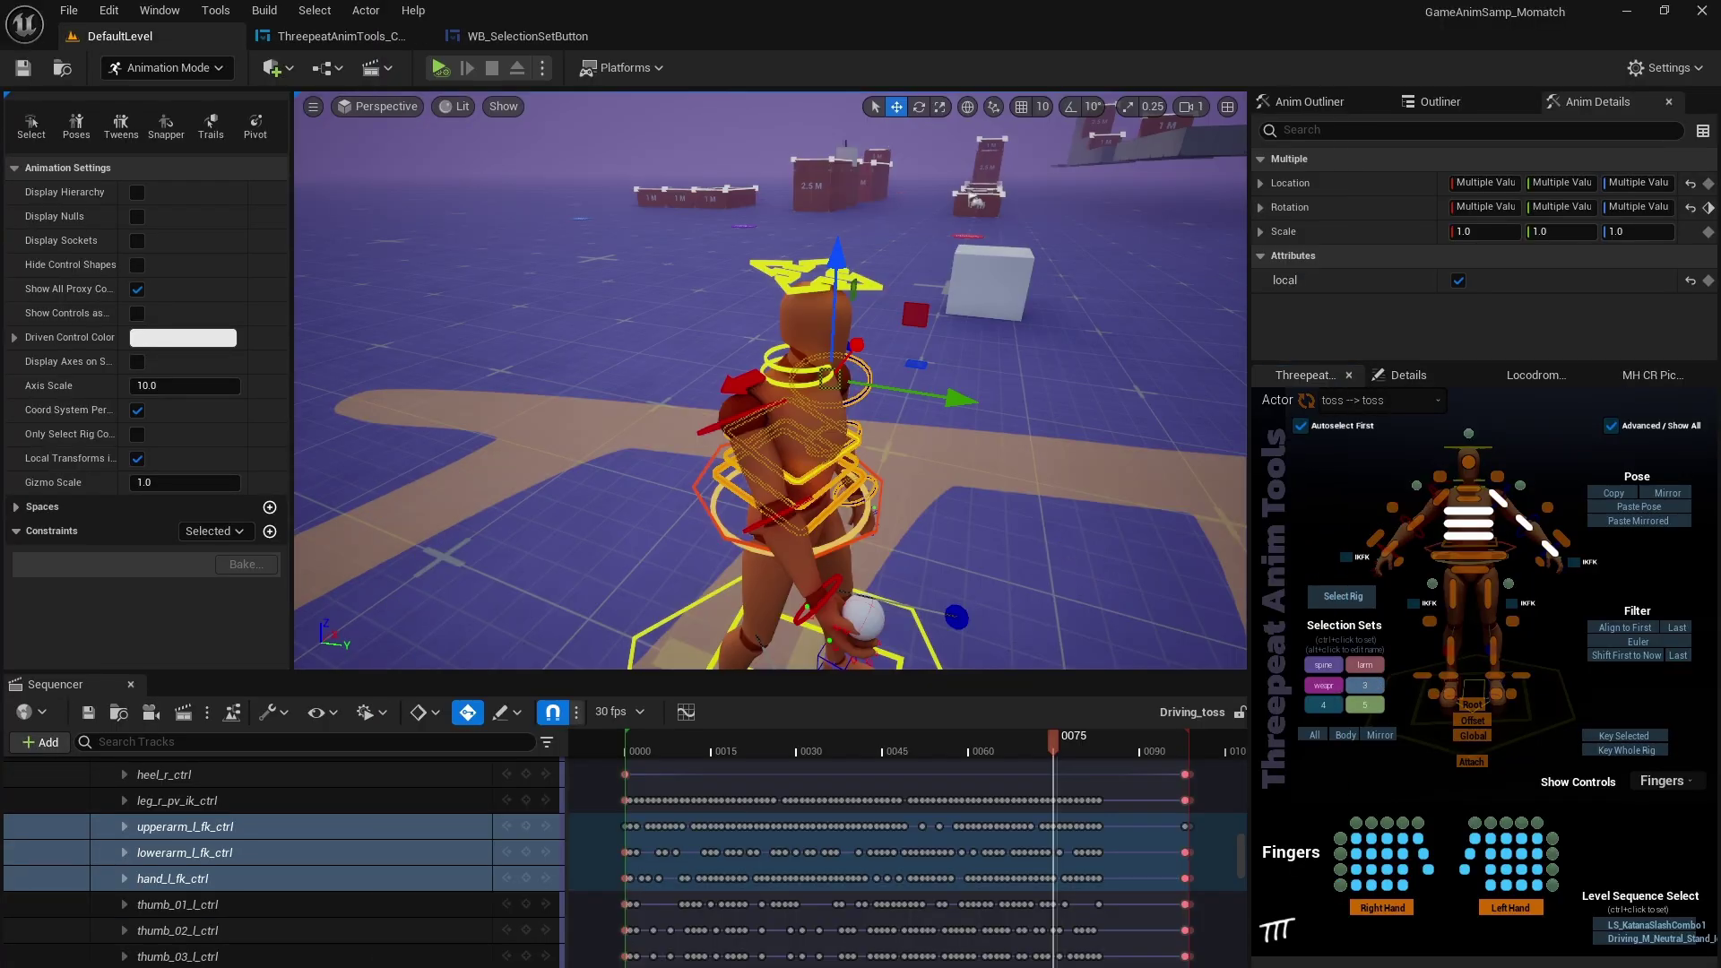
pyautogui.keyDown('alt'); pyautogui.moveTo(1100, 577); pyautogui.dragTo(1140, 581); pyautogui.keyUp('alt')
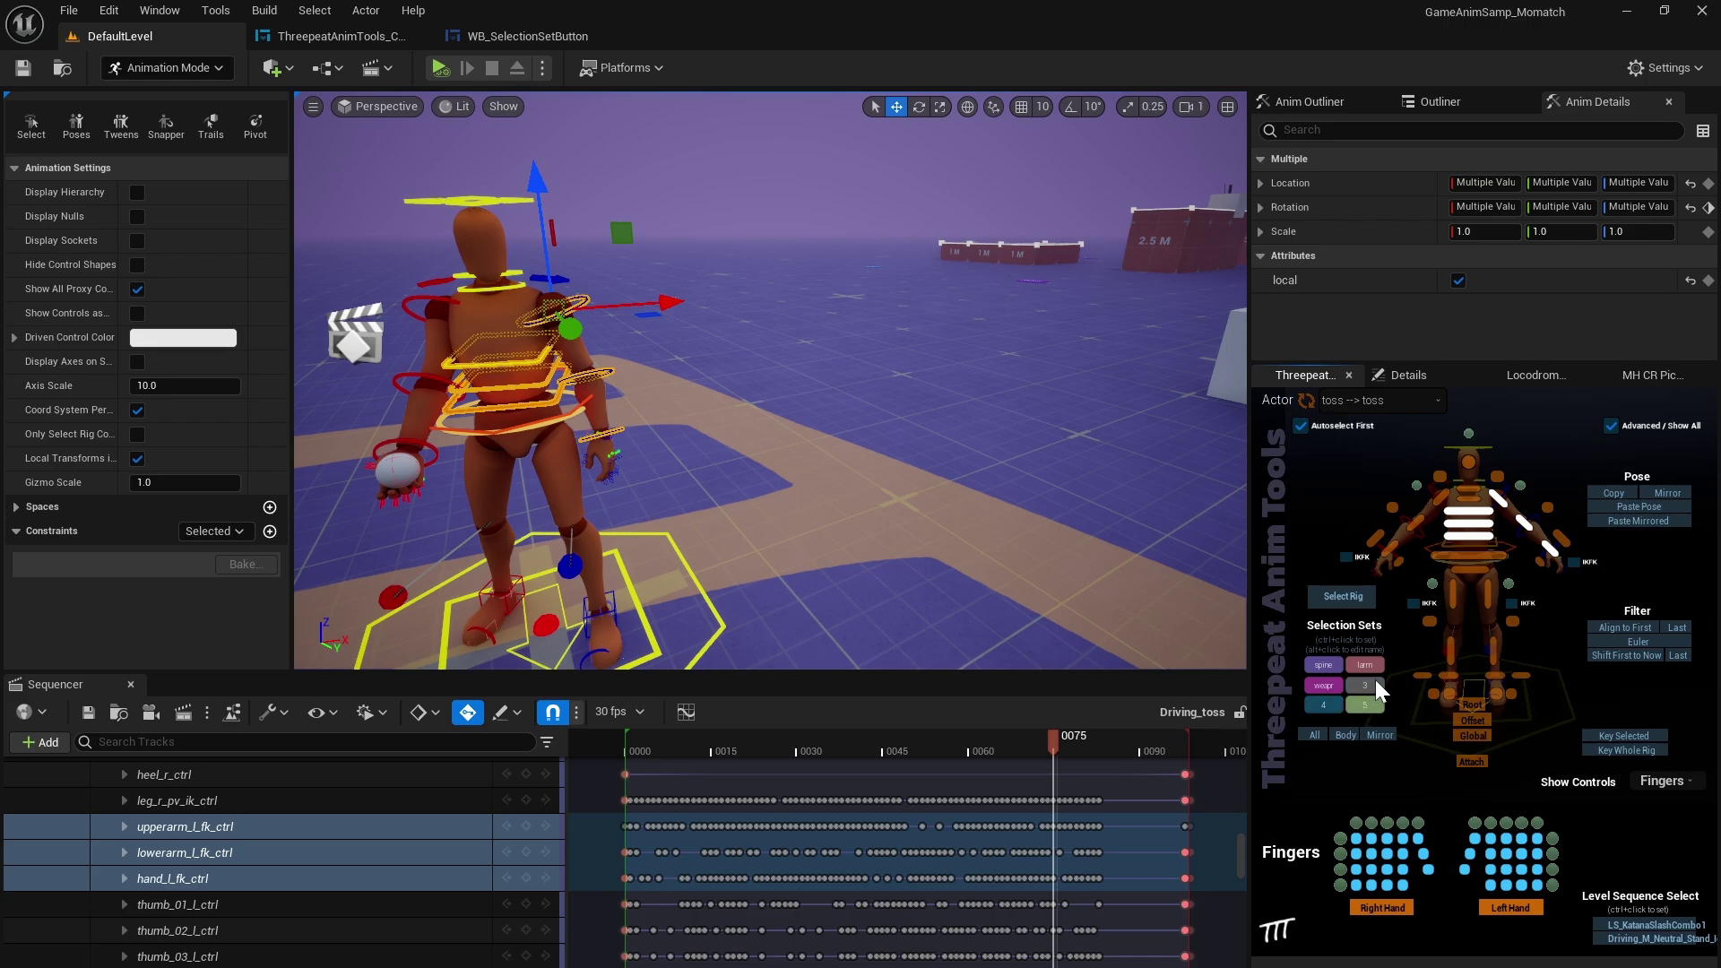
pyautogui.click(1314, 690)
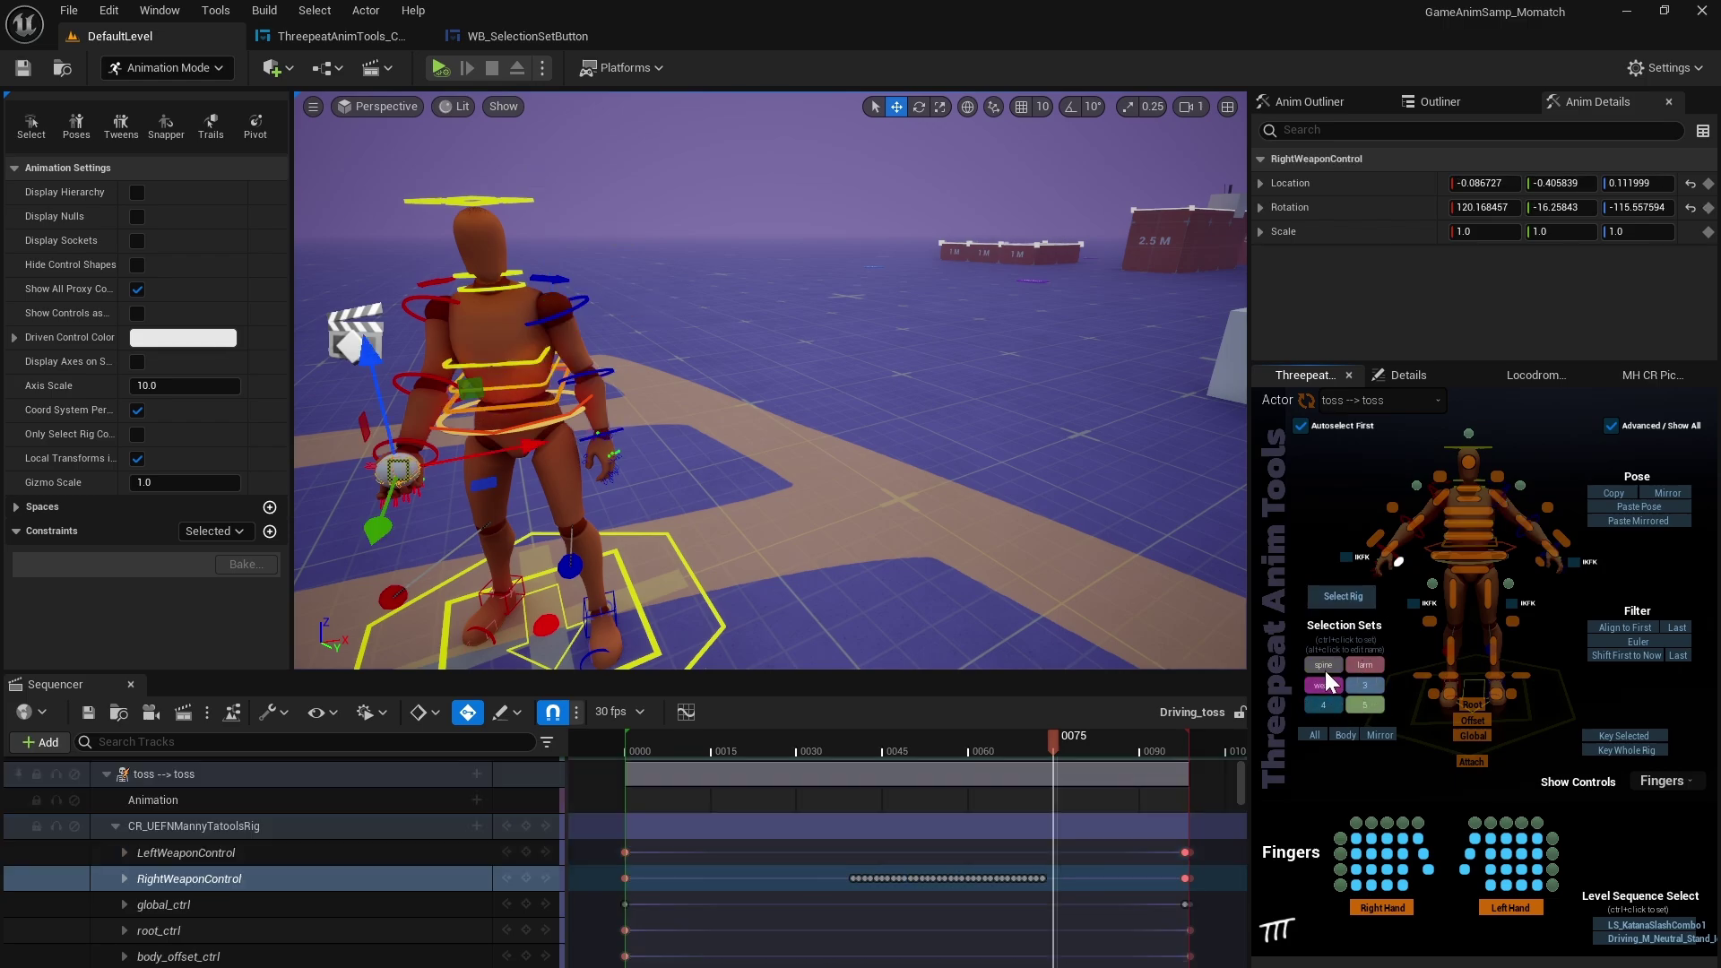
pyautogui.click(1324, 668)
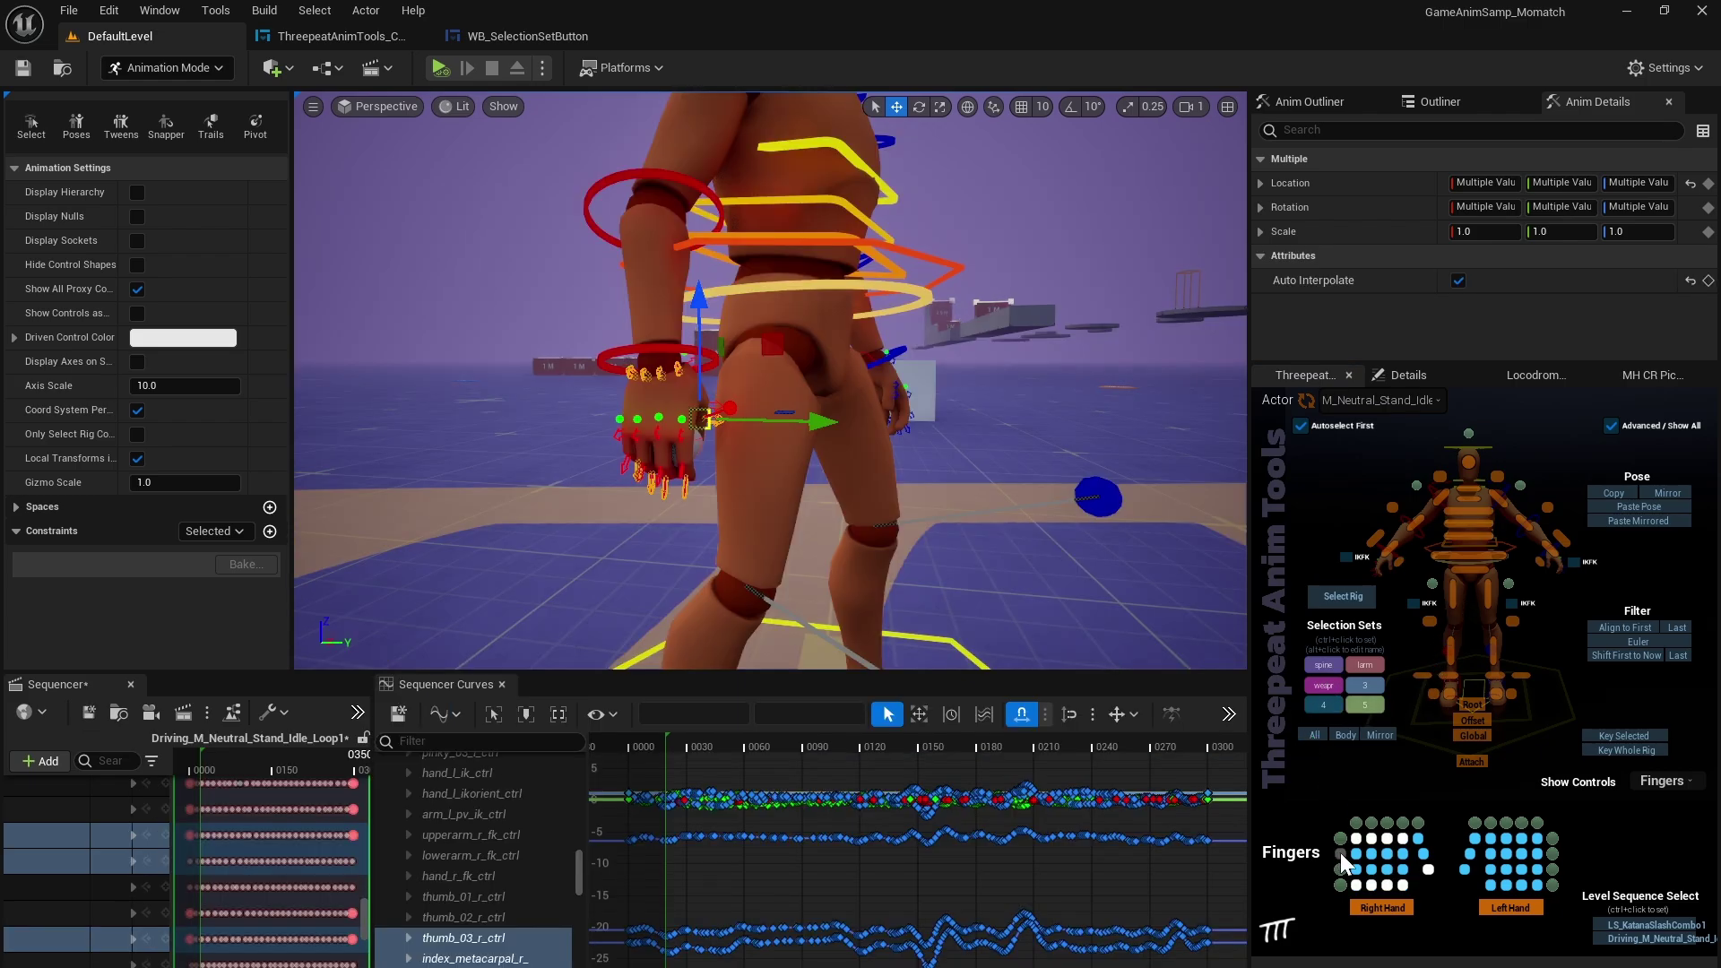
# - Select the right hand's finger controls row by row, combining all finger joint rows and adding the metacarpals
pyautogui.click(1342, 854)
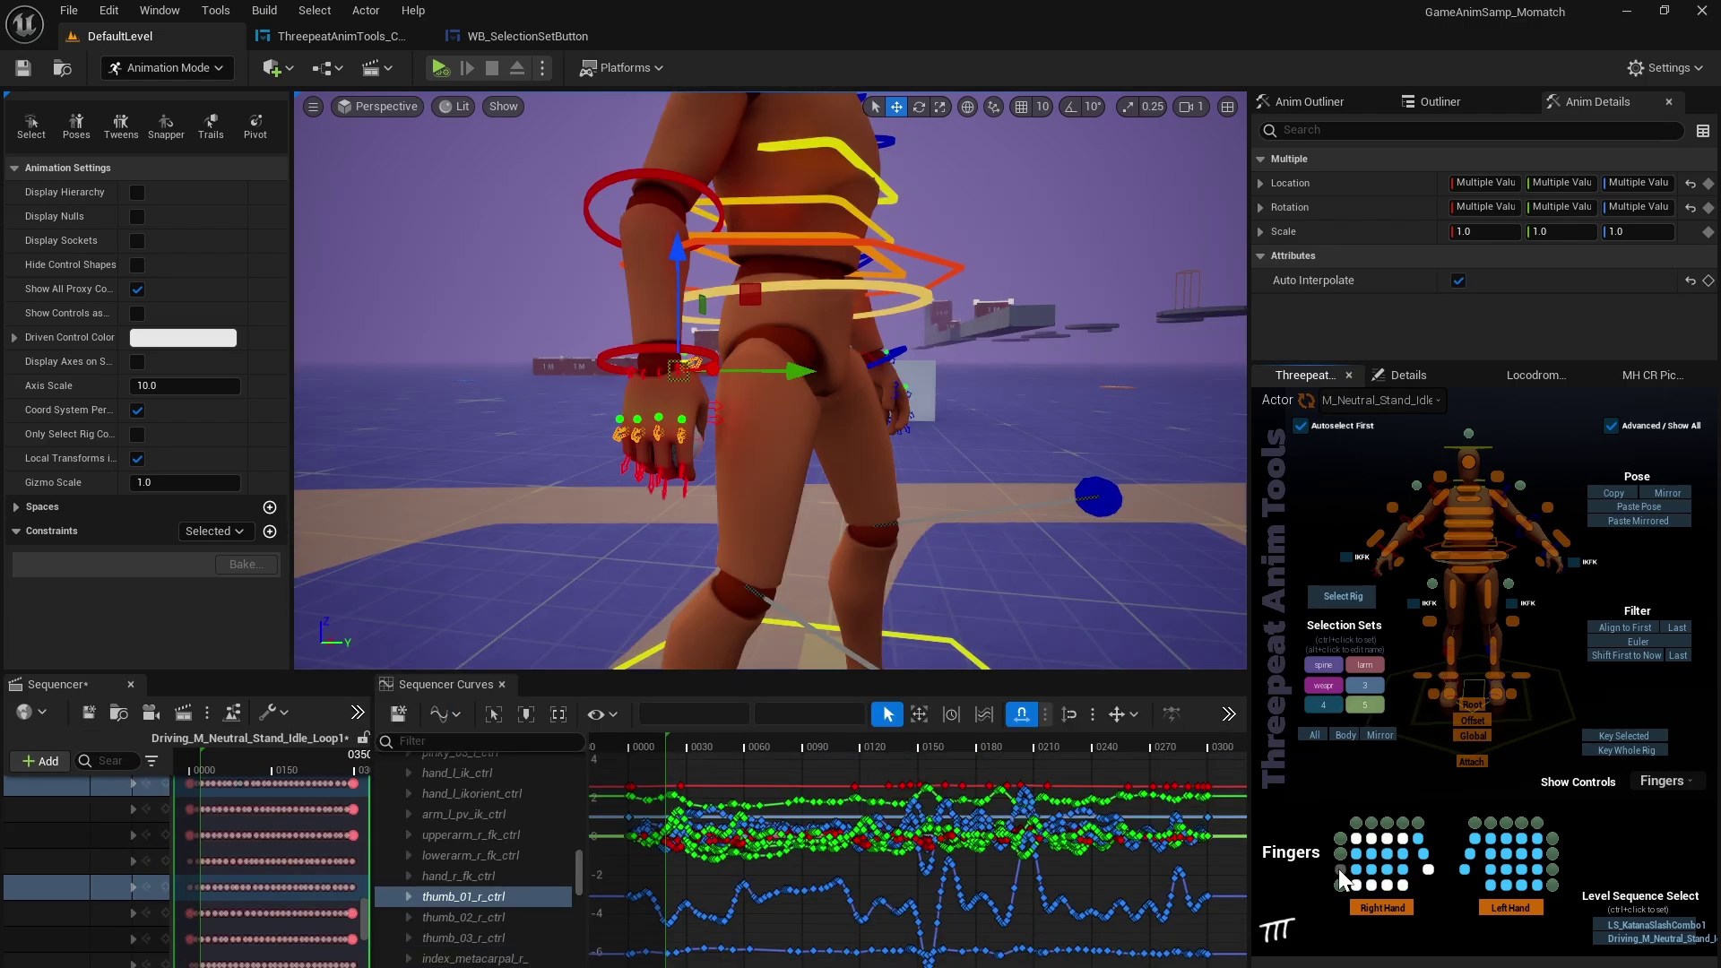
pyautogui.click(1341, 872)
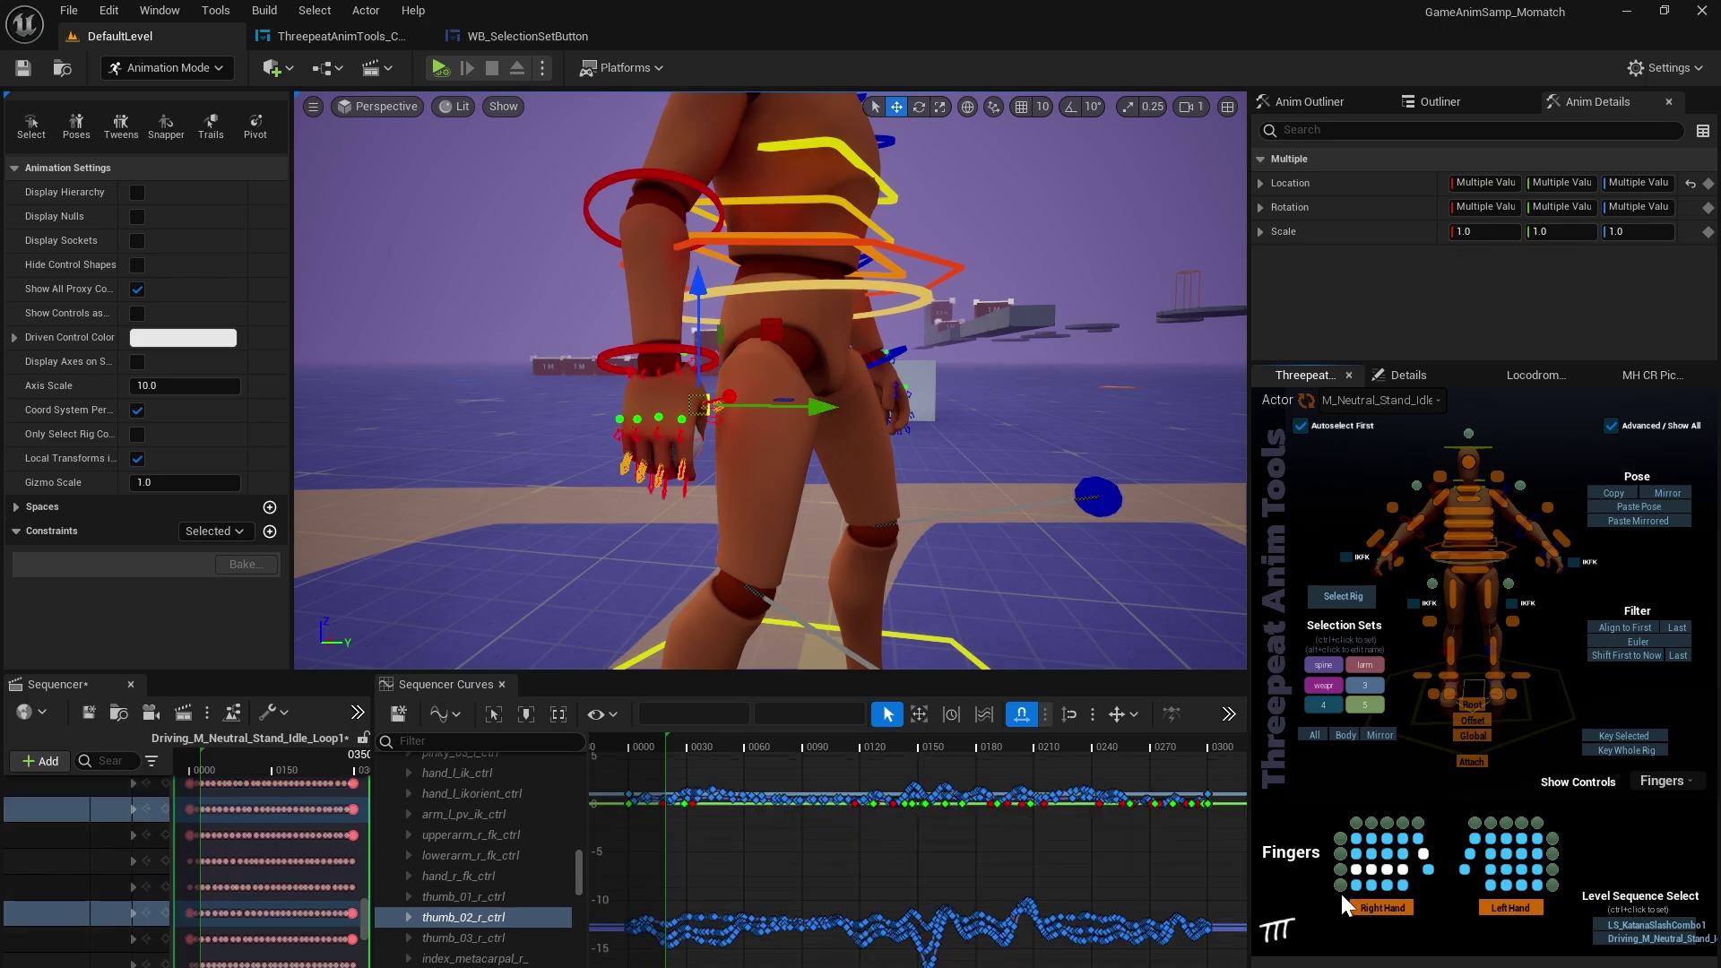
pyautogui.click(1338, 868)
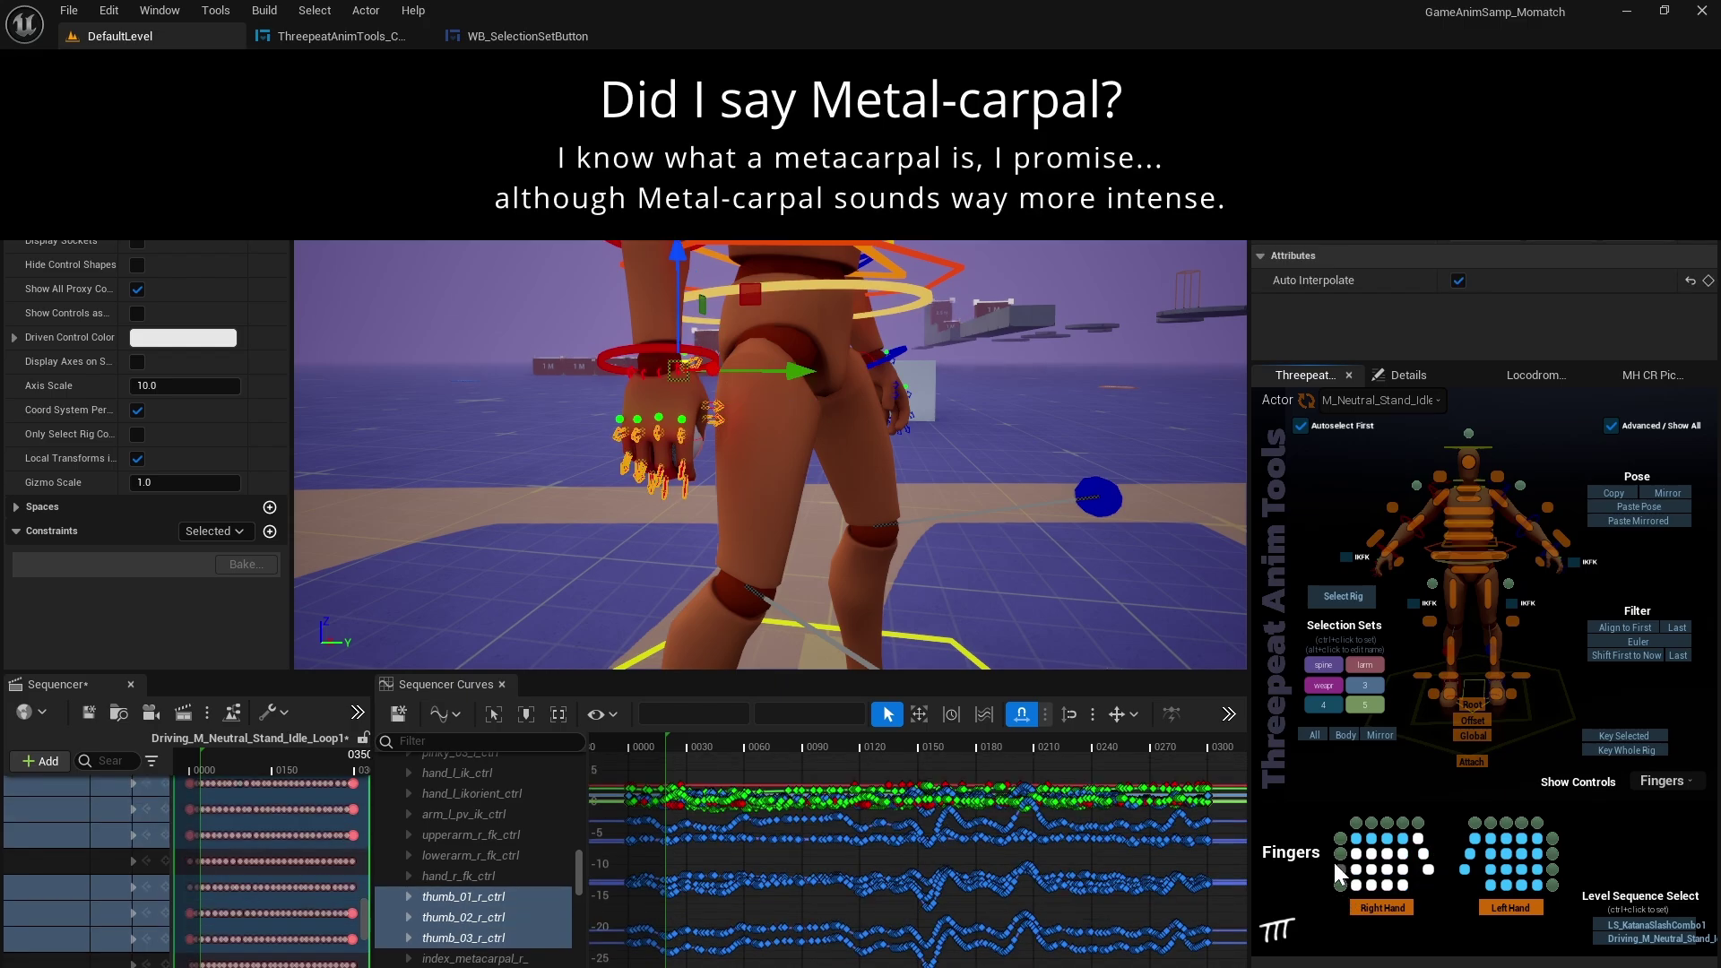
pyautogui.keyDown('shift'); pyautogui.click(1343, 841); pyautogui.keyUp('shift')
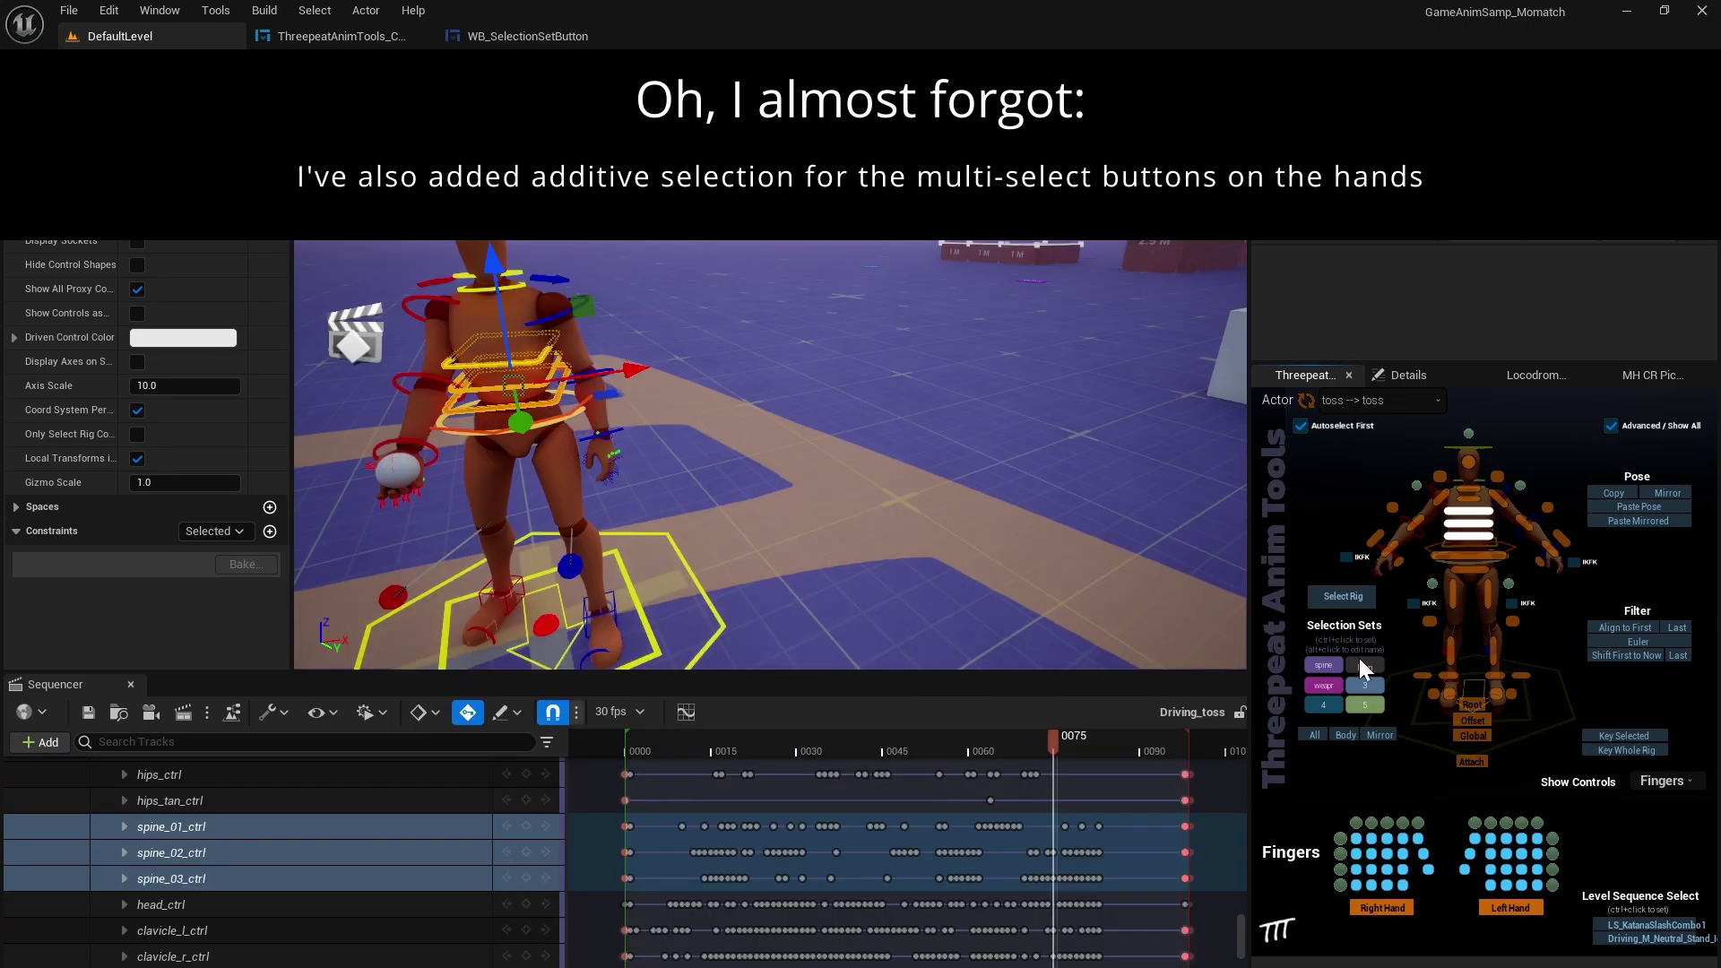
# - Add the left-arm set and the right forearm and hand FK controls to the selection, and remove the right forearm again
pyautogui.click(1361, 662)
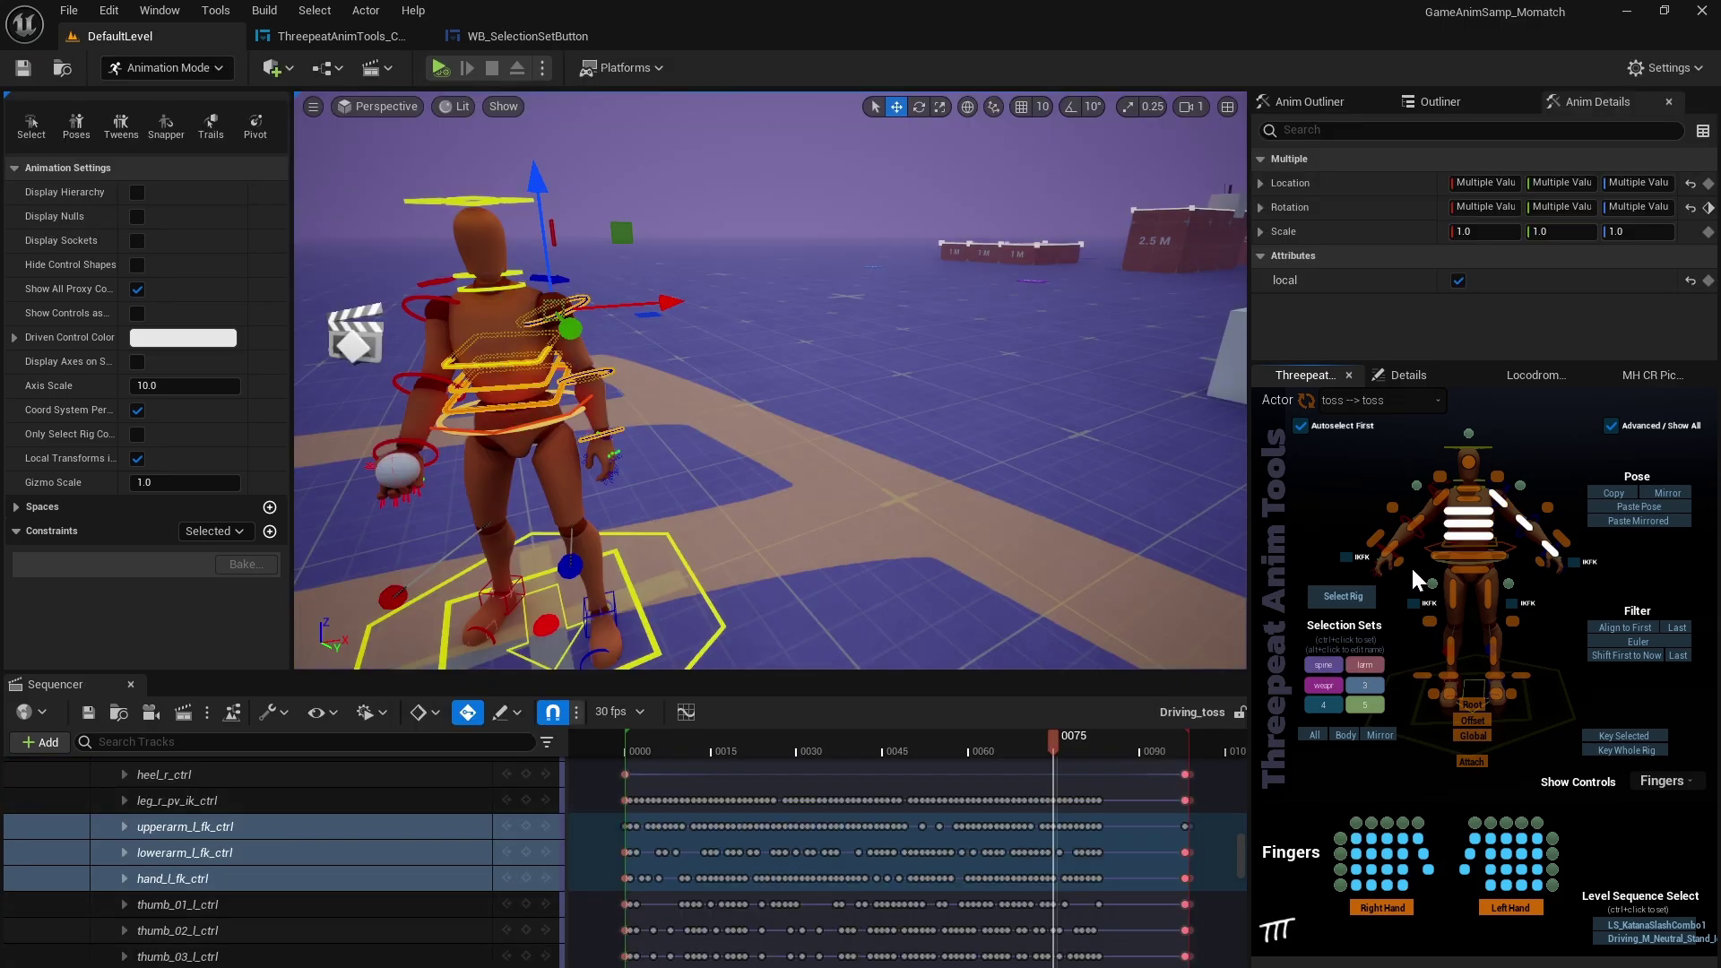
pyautogui.keyDown('shift'); pyautogui.click(1418, 518); pyautogui.keyUp('shift')
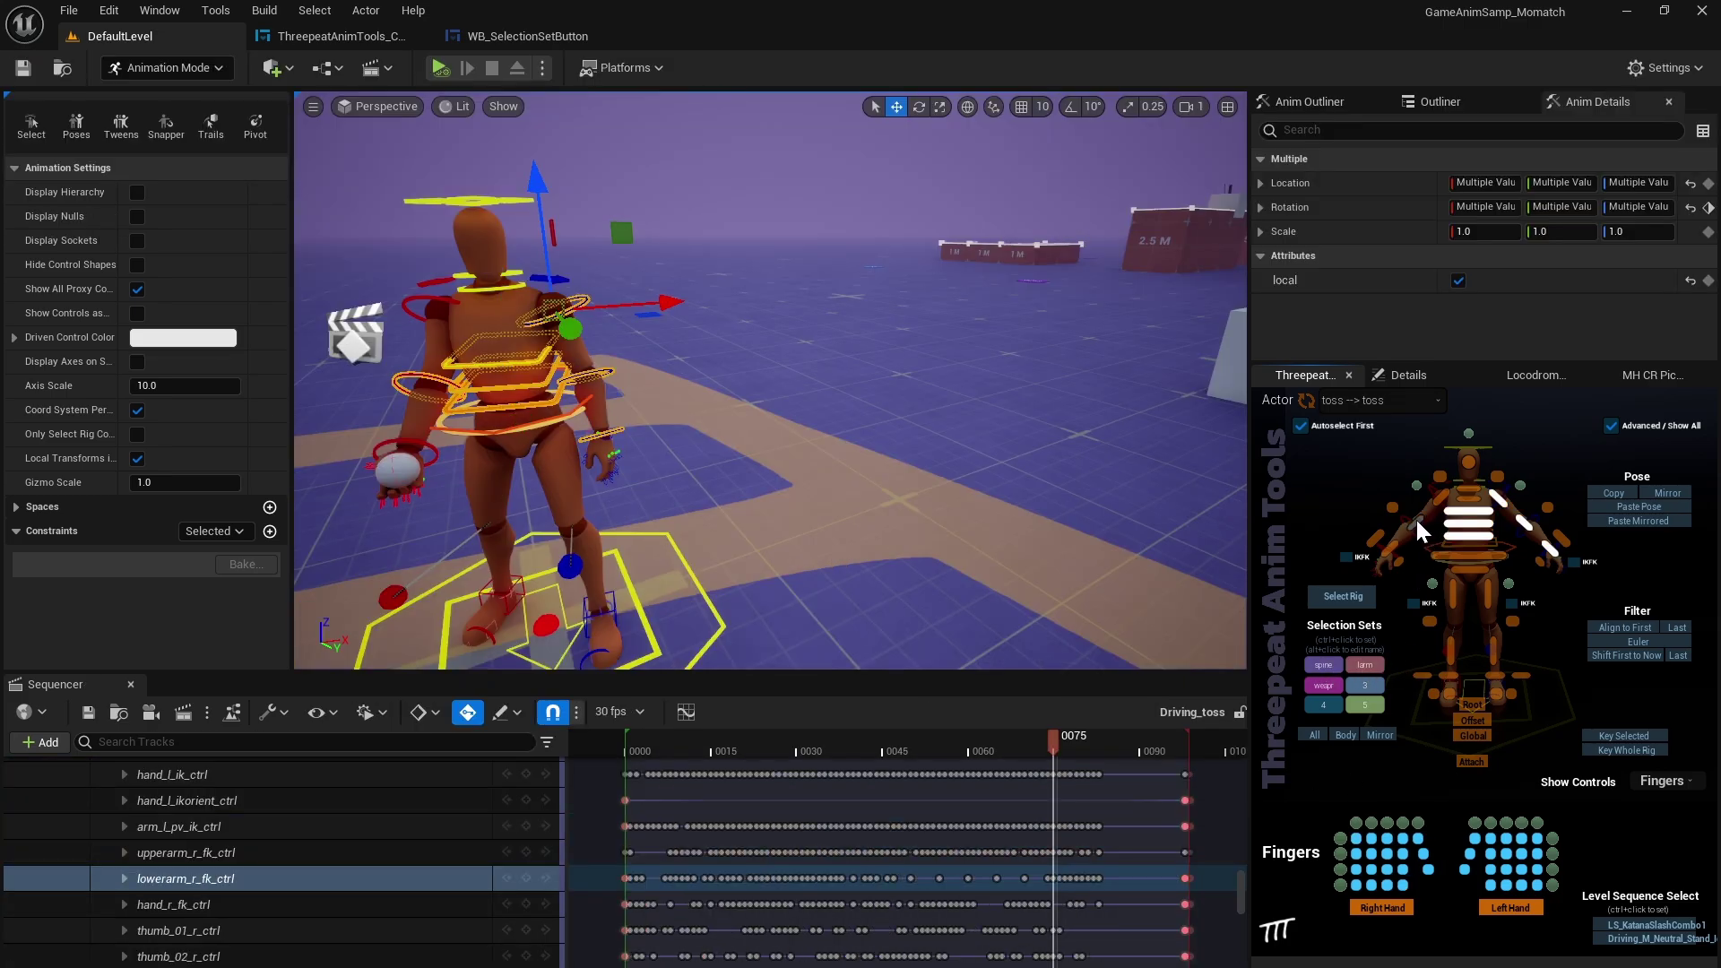
pyautogui.keyDown('shift'); pyautogui.click(1391, 547); pyautogui.keyUp('shift')
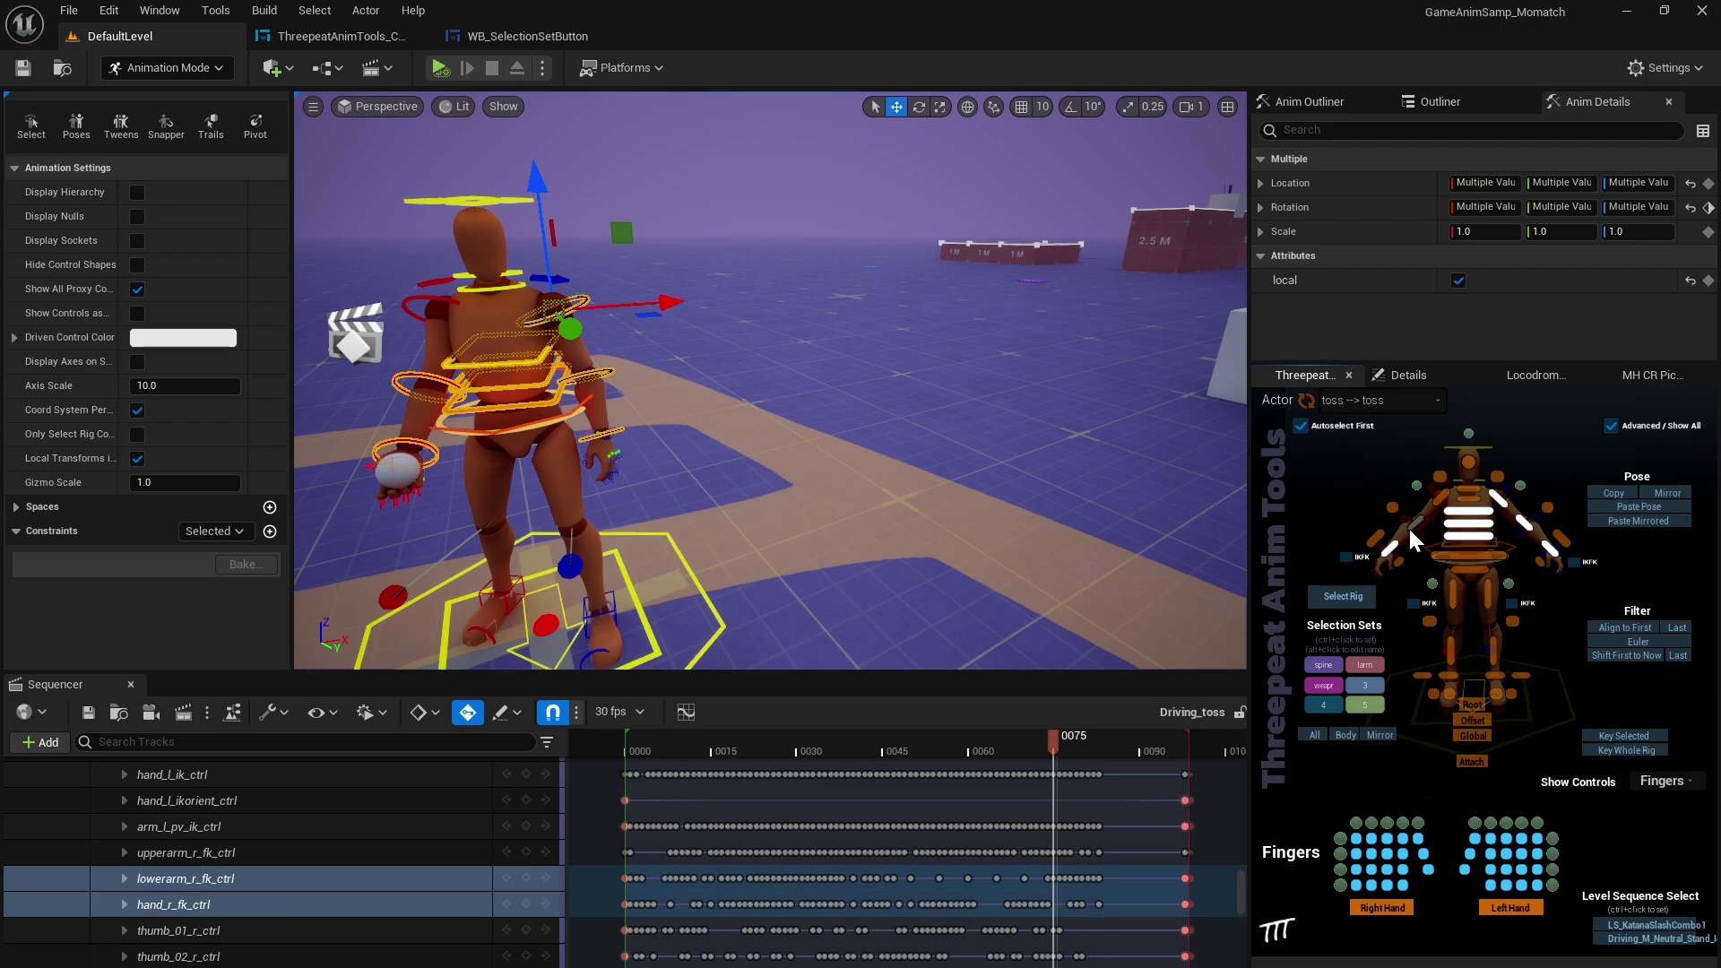
pyautogui.keyDown('ctrl'); pyautogui.click(1413, 529); pyautogui.keyUp('ctrl')
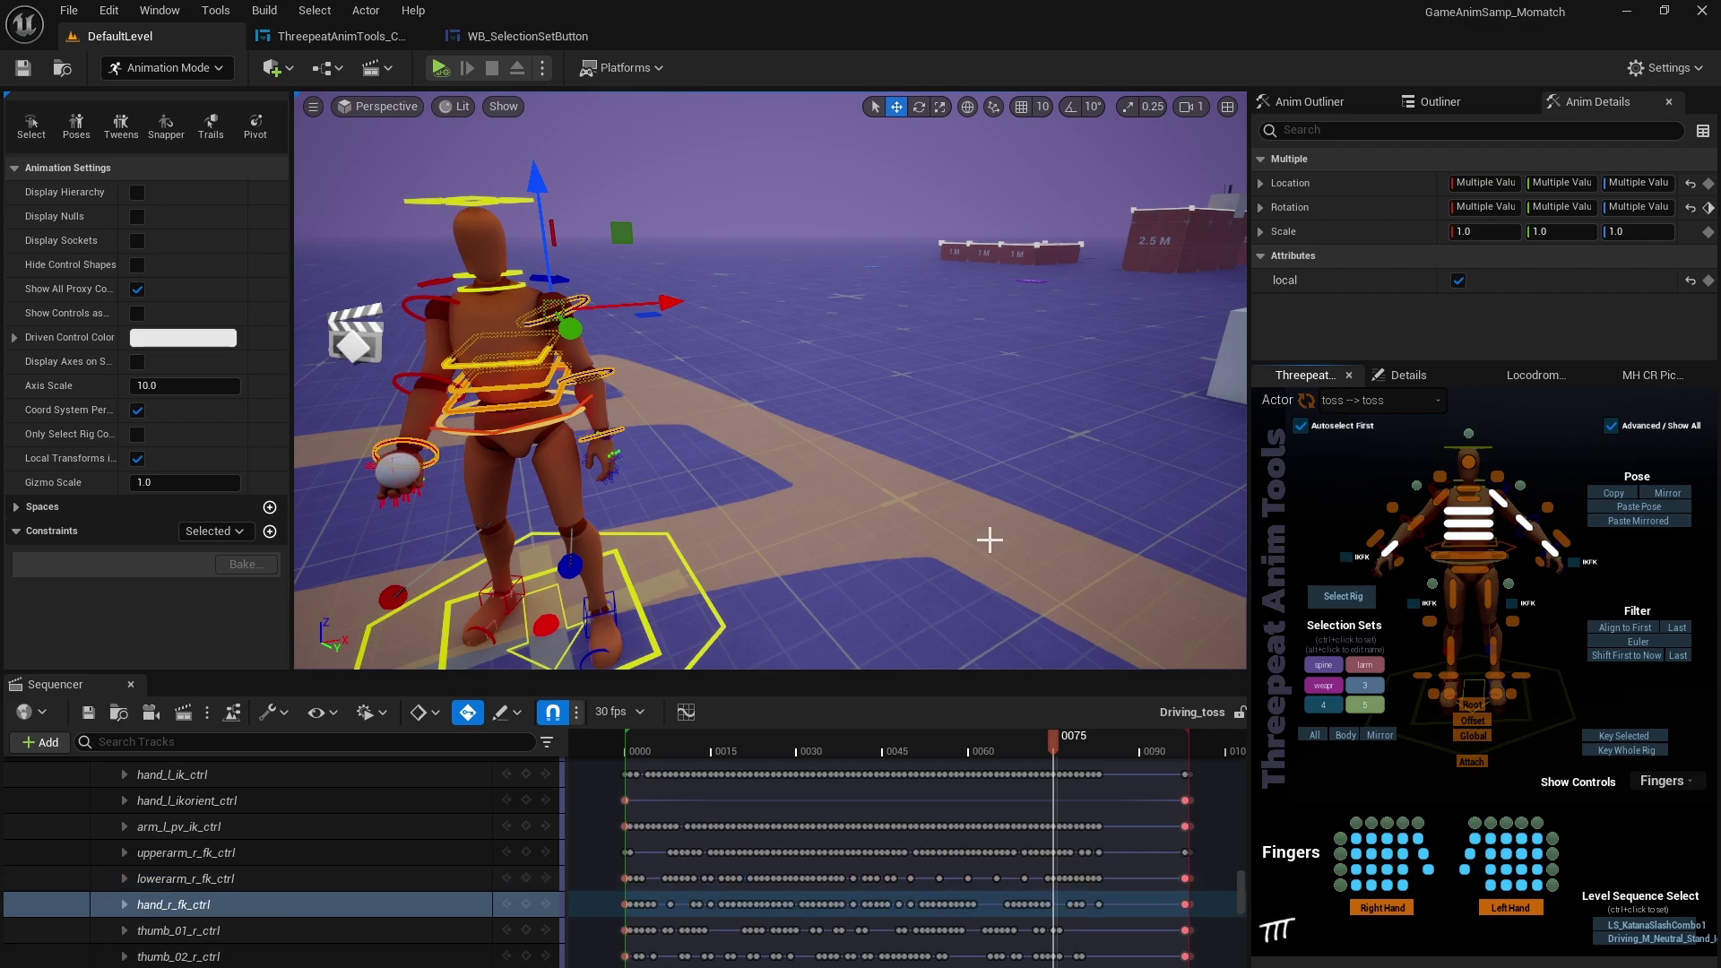
pyautogui.keyDown('alt'); pyautogui.moveTo(718, 529); pyautogui.dragTo(794, 520); pyautogui.keyUp('alt')
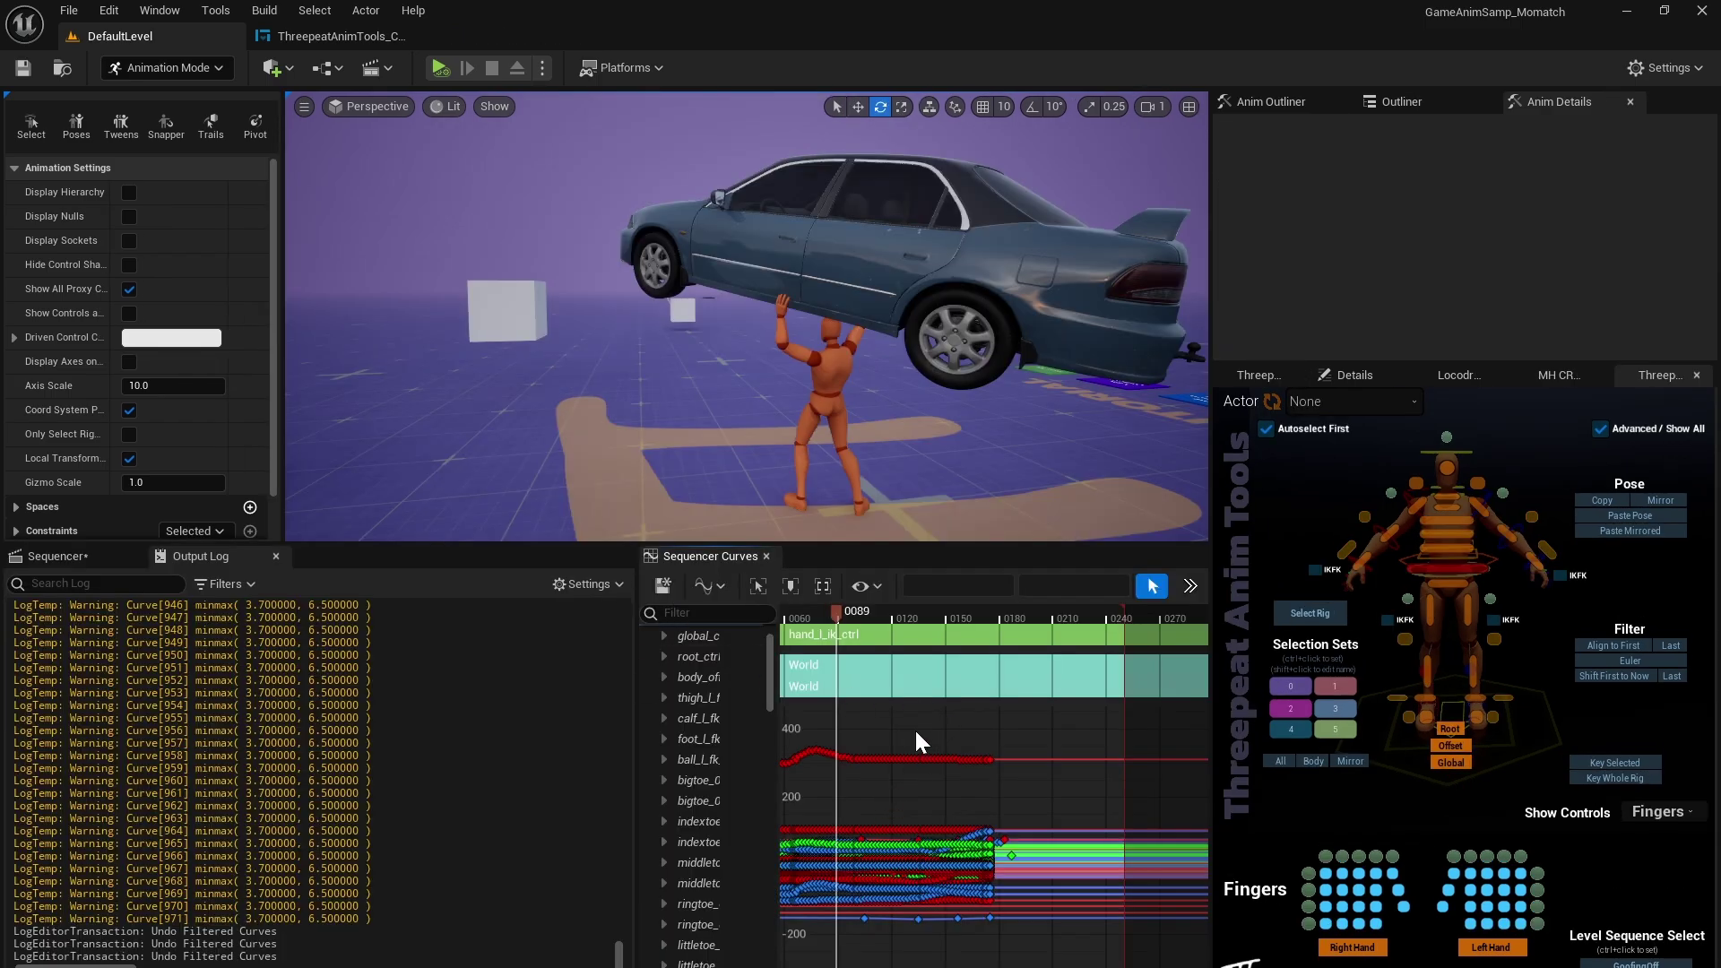
pyautogui.moveTo(914, 728); pyautogui.dragTo(982, 893)
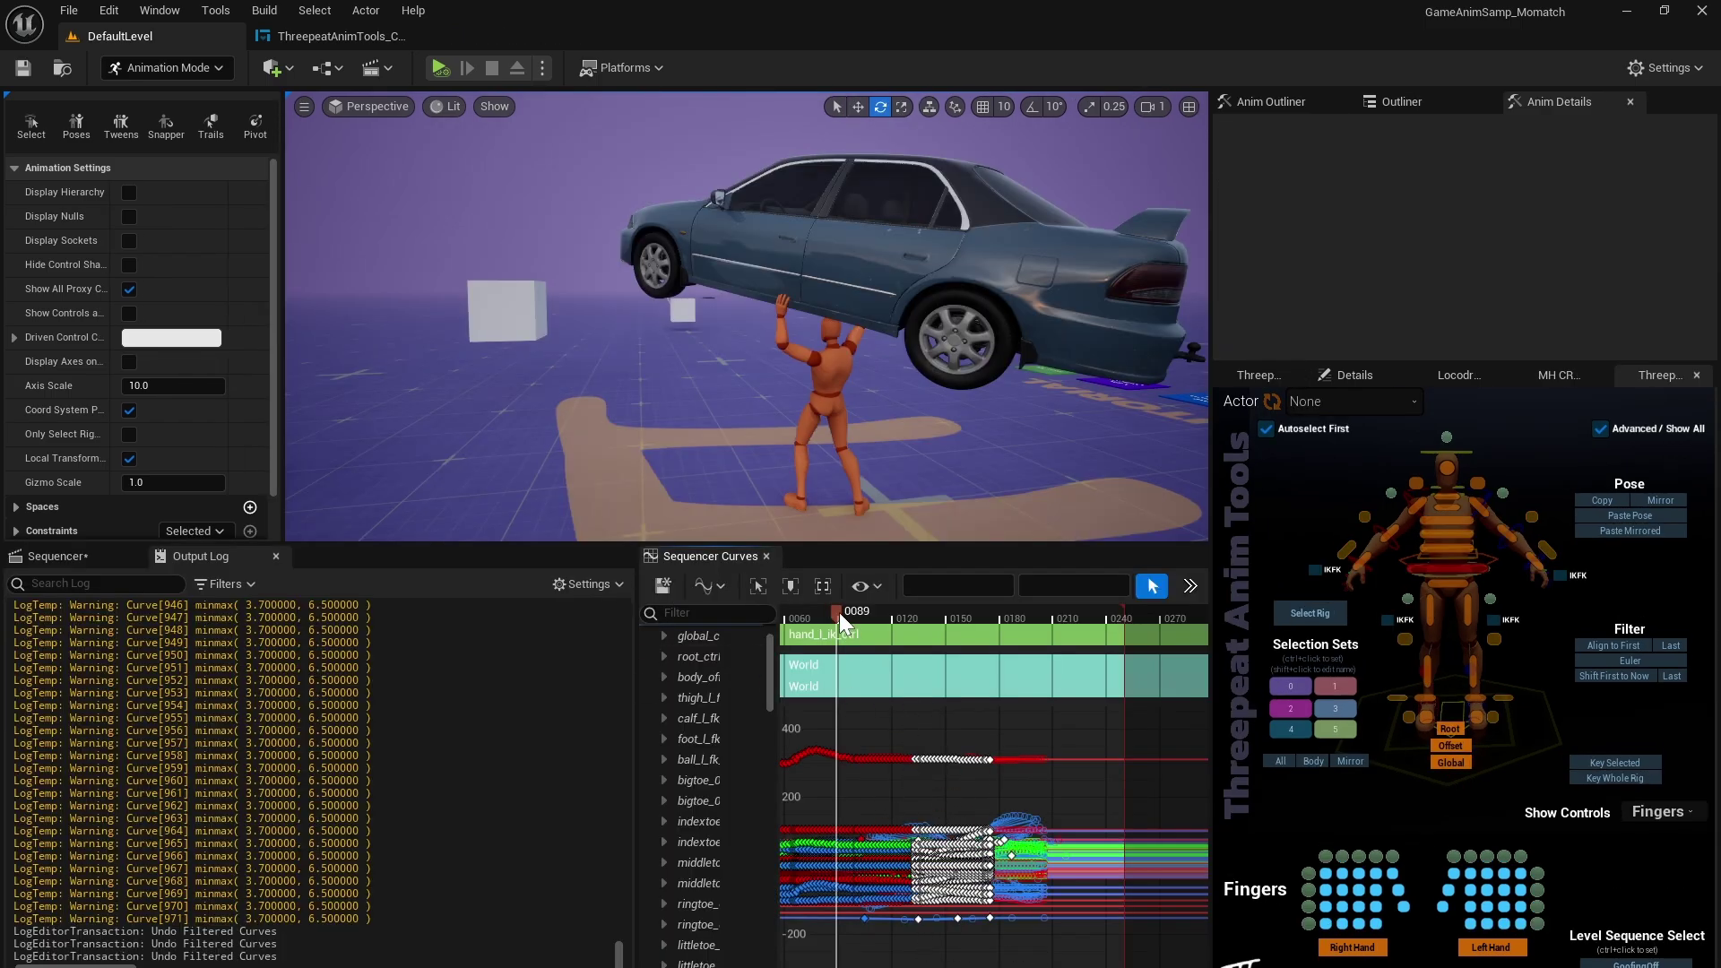
# - Move the playhead to frame 219 and shift the first of the selected curve keys to that frame
pyautogui.moveTo(841, 616); pyautogui.dragTo(1068, 643)
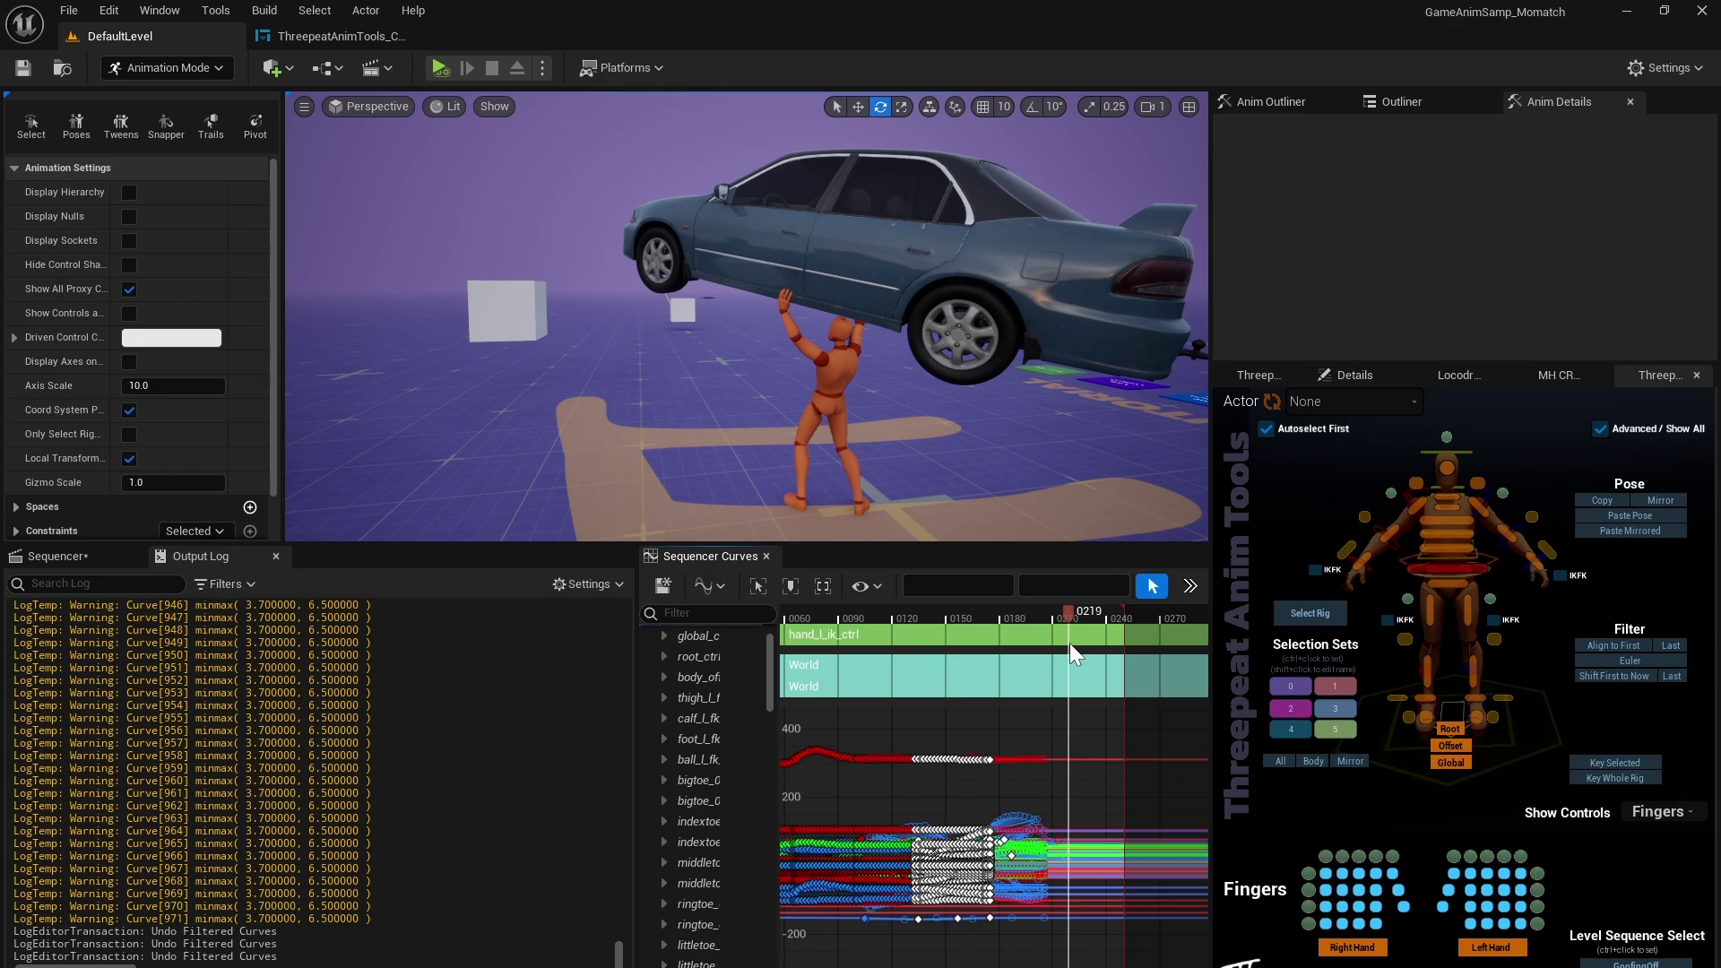
pyautogui.click(1610, 679)
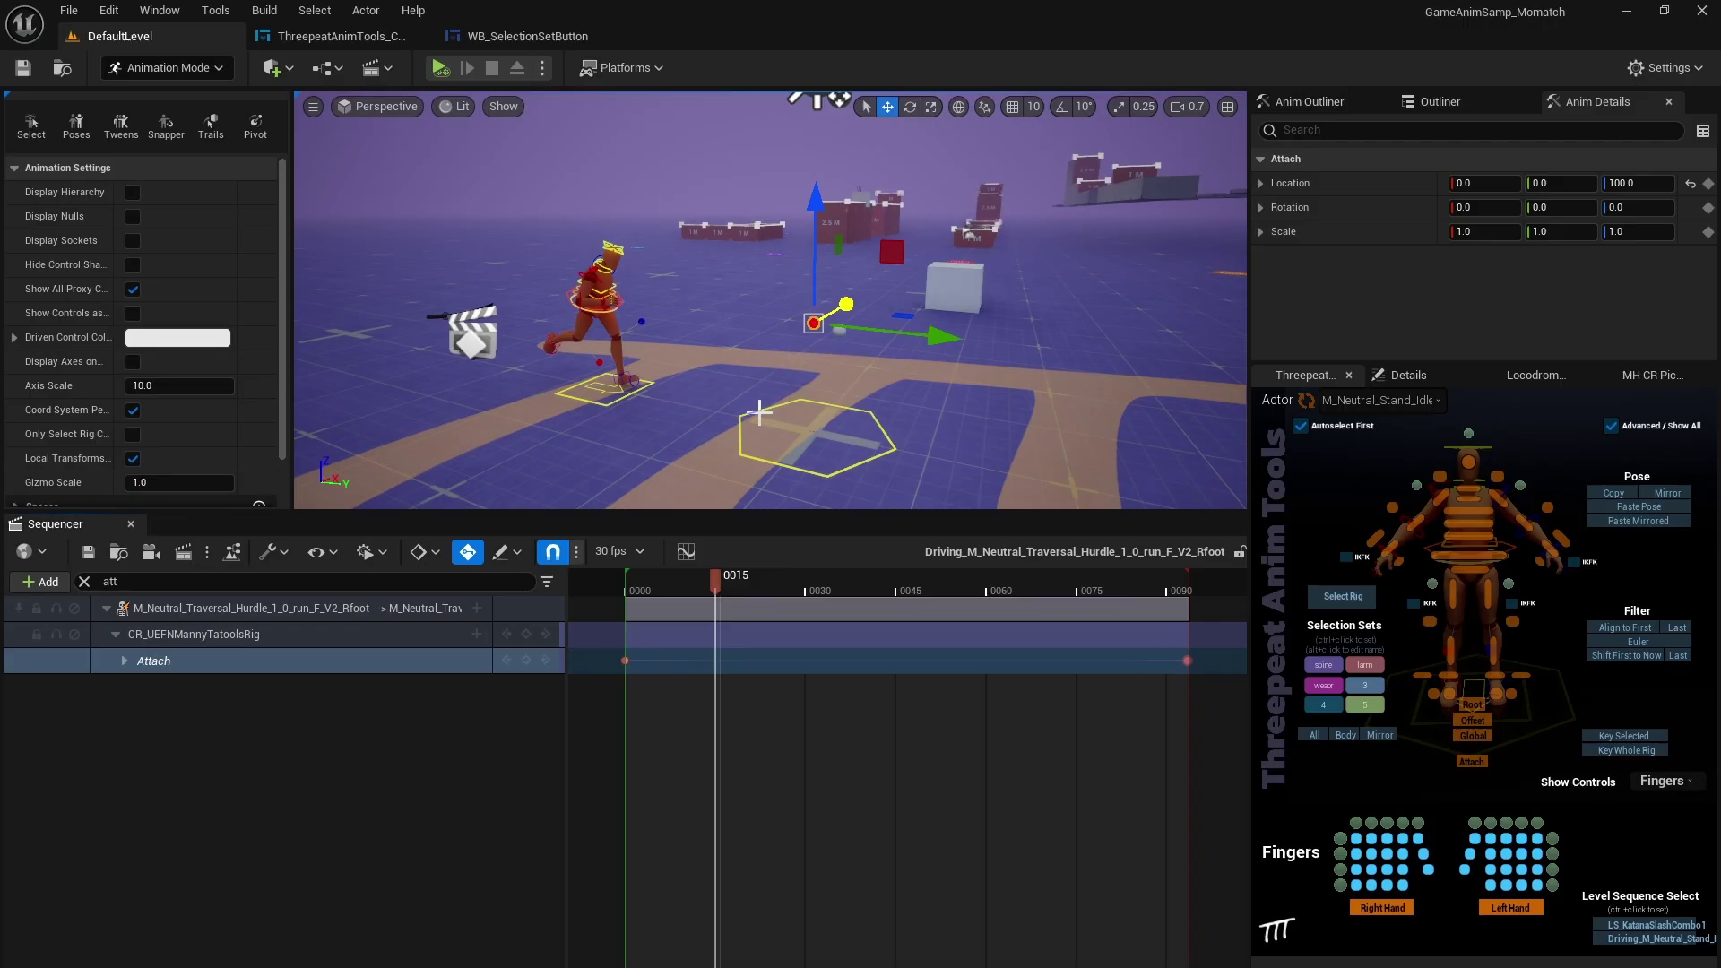
# - Review the Attach control around frame 29, and shift it along X to about -8.16 at frame 6
pyautogui.moveTo(721, 573); pyautogui.dragTo(800, 576)
pyautogui.keyDown('alt'); pyautogui.moveTo(828, 407); pyautogui.dragTo(690, 381); pyautogui.keyUp('alt')
pyautogui.press('w')
pyautogui.moveTo(771, 314); pyautogui.dragTo(547, 314, button='right')
pyautogui.moveTo(753, 461); pyautogui.dragTo(825, 452, button='right')
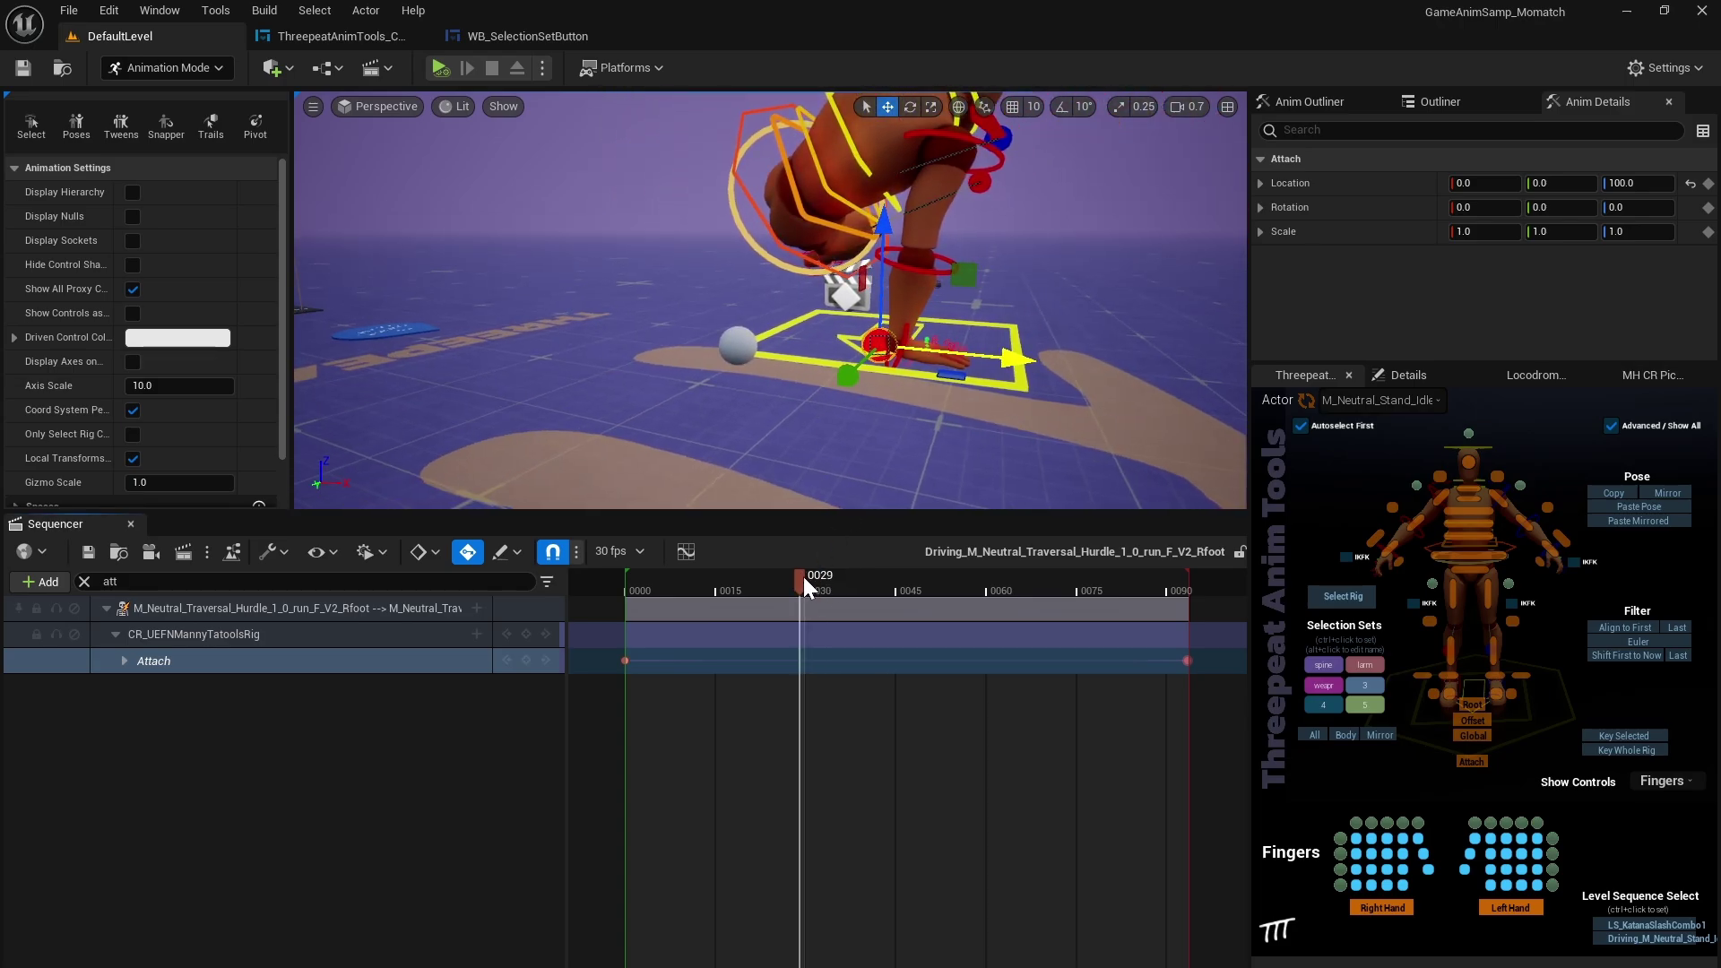
pyautogui.moveTo(804, 577); pyautogui.dragTo(664, 517)
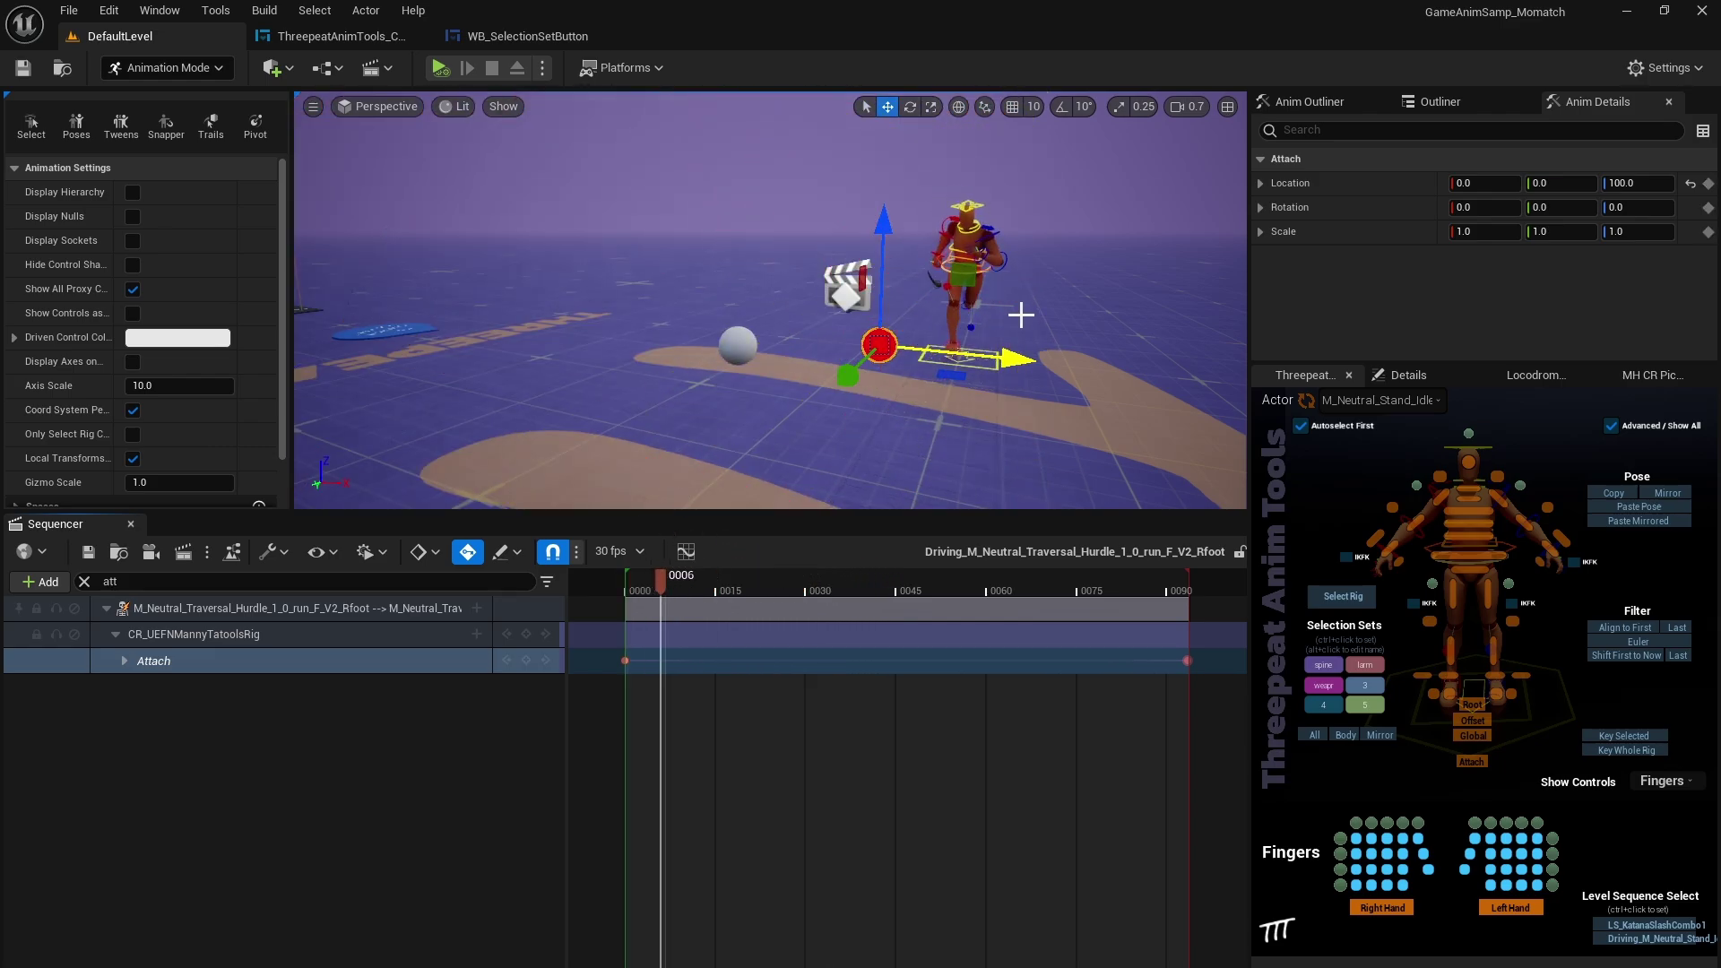
pyautogui.moveTo(1006, 359); pyautogui.dragTo(966, 416)
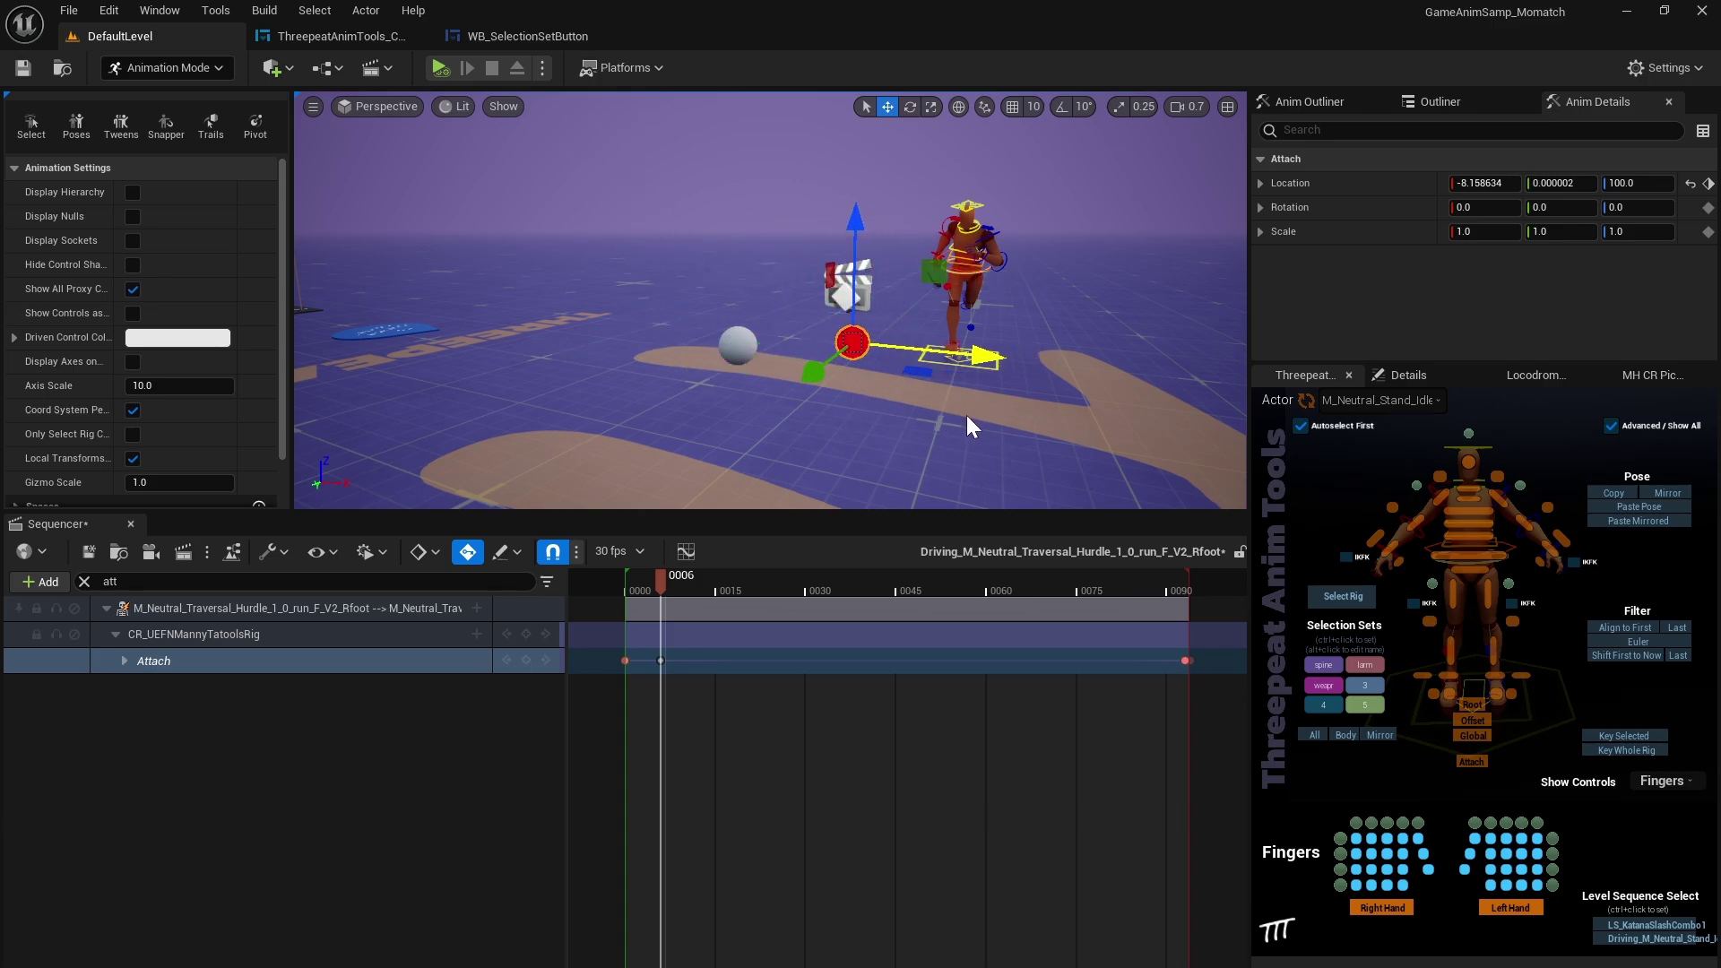
# - Select the RightWeaponControl at the character's right hand and clear the "att" track filter
pyautogui.moveTo(1018, 285); pyautogui.dragTo(1130, 242, button='right')
pyautogui.press('w')
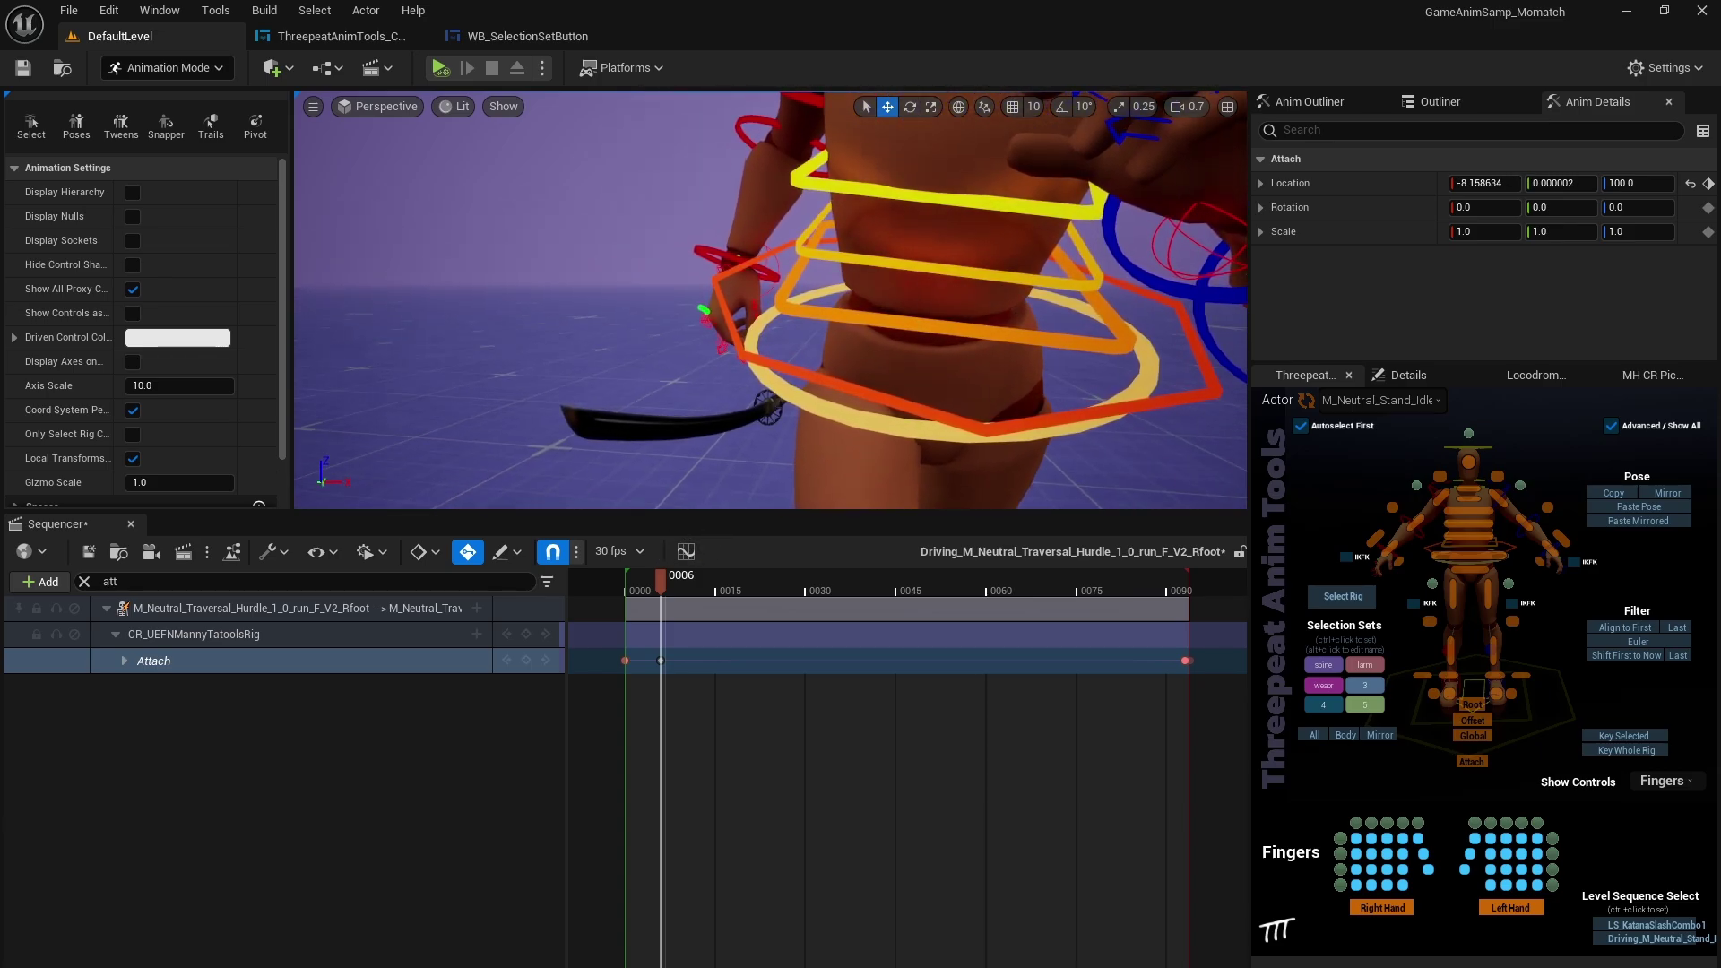
pyautogui.click(775, 267)
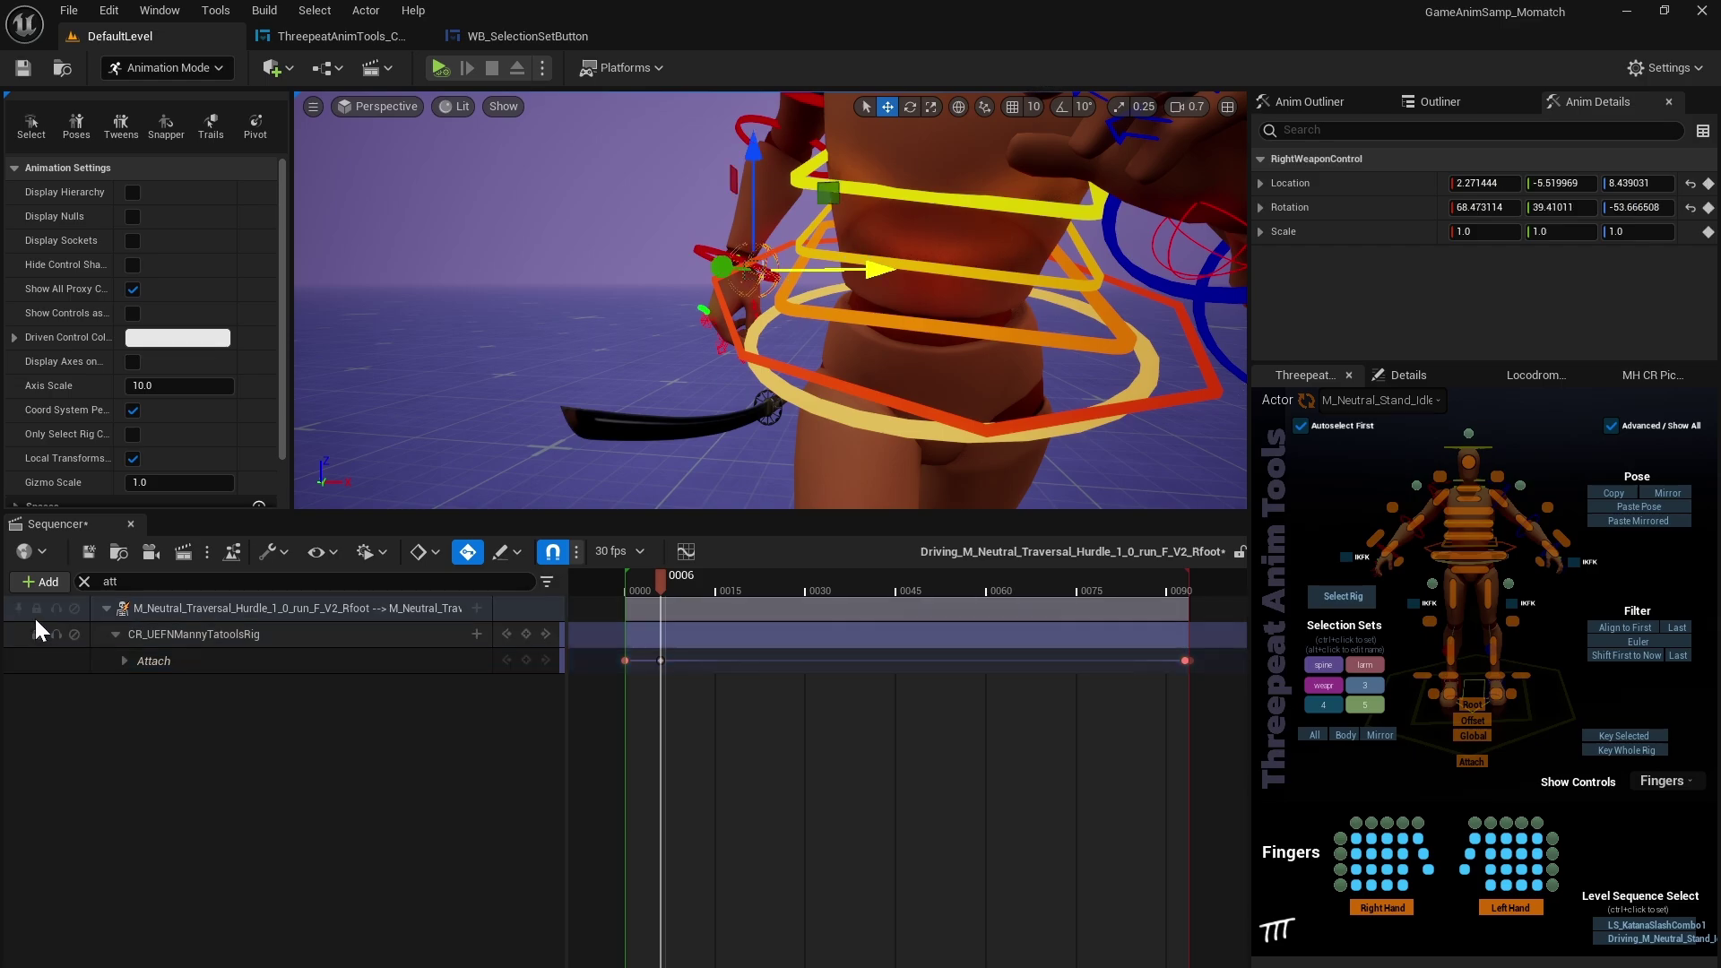
pyautogui.click(84, 581)
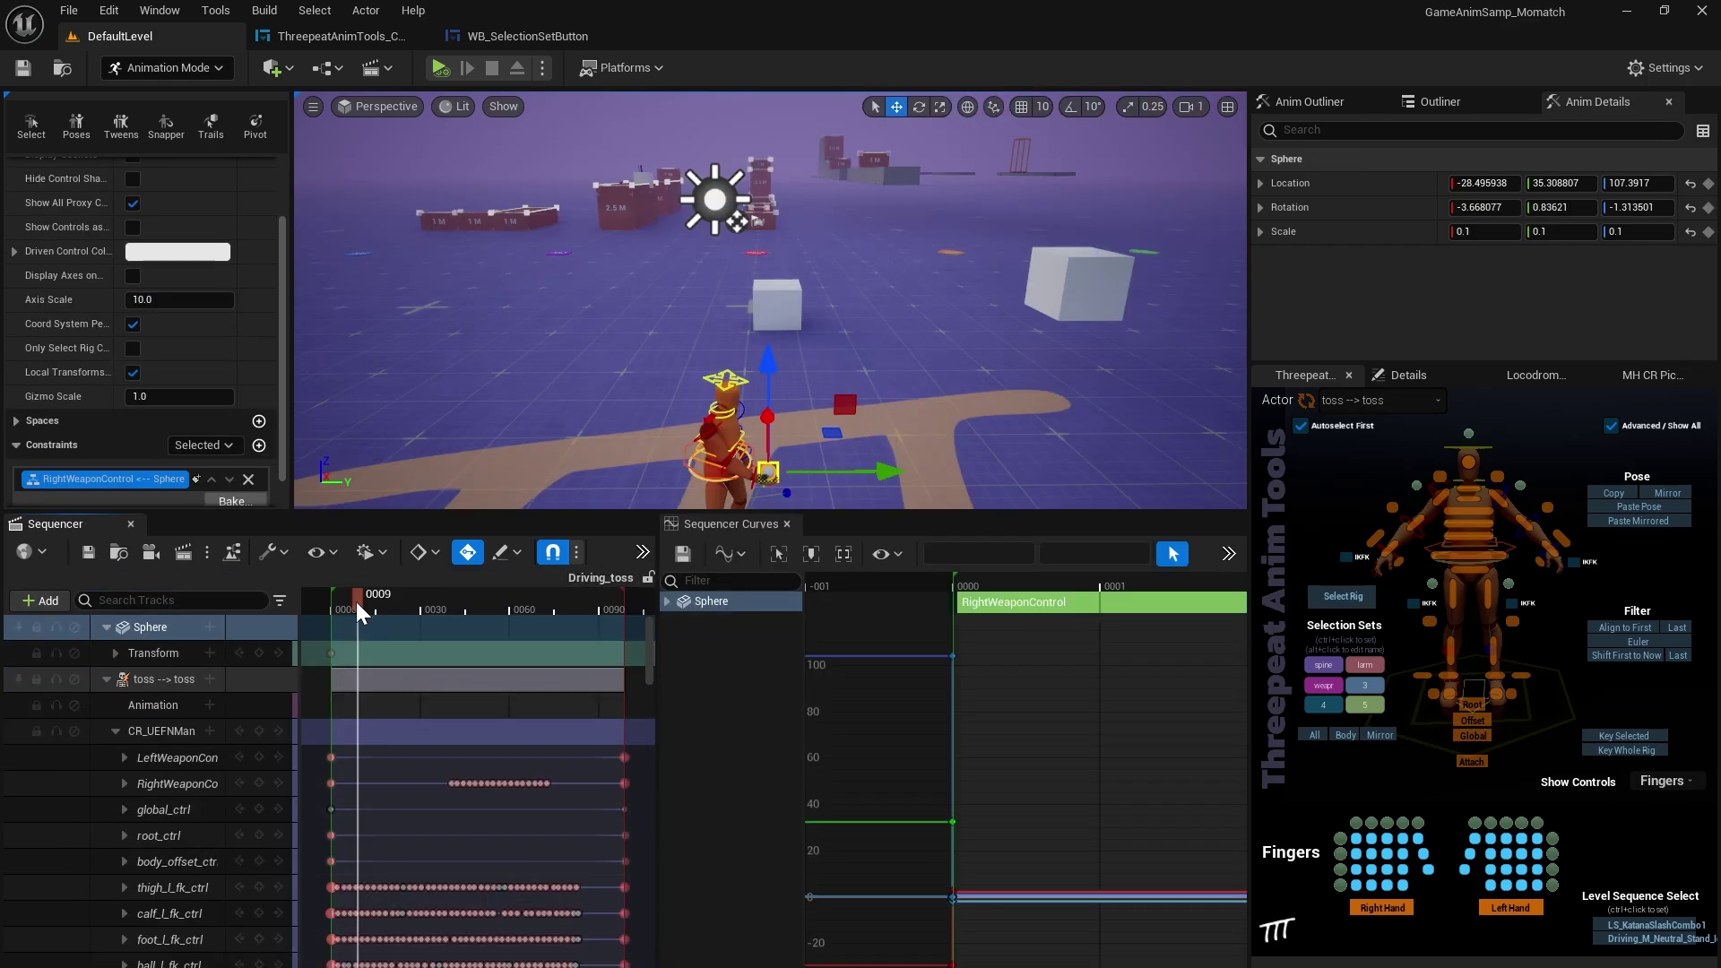
# - Scrub through the toss animation from frame 9 and select the RightWeaponControl track
pyautogui.moveTo(357, 601); pyautogui.dragTo(573, 633)
pyautogui.click(167, 786)
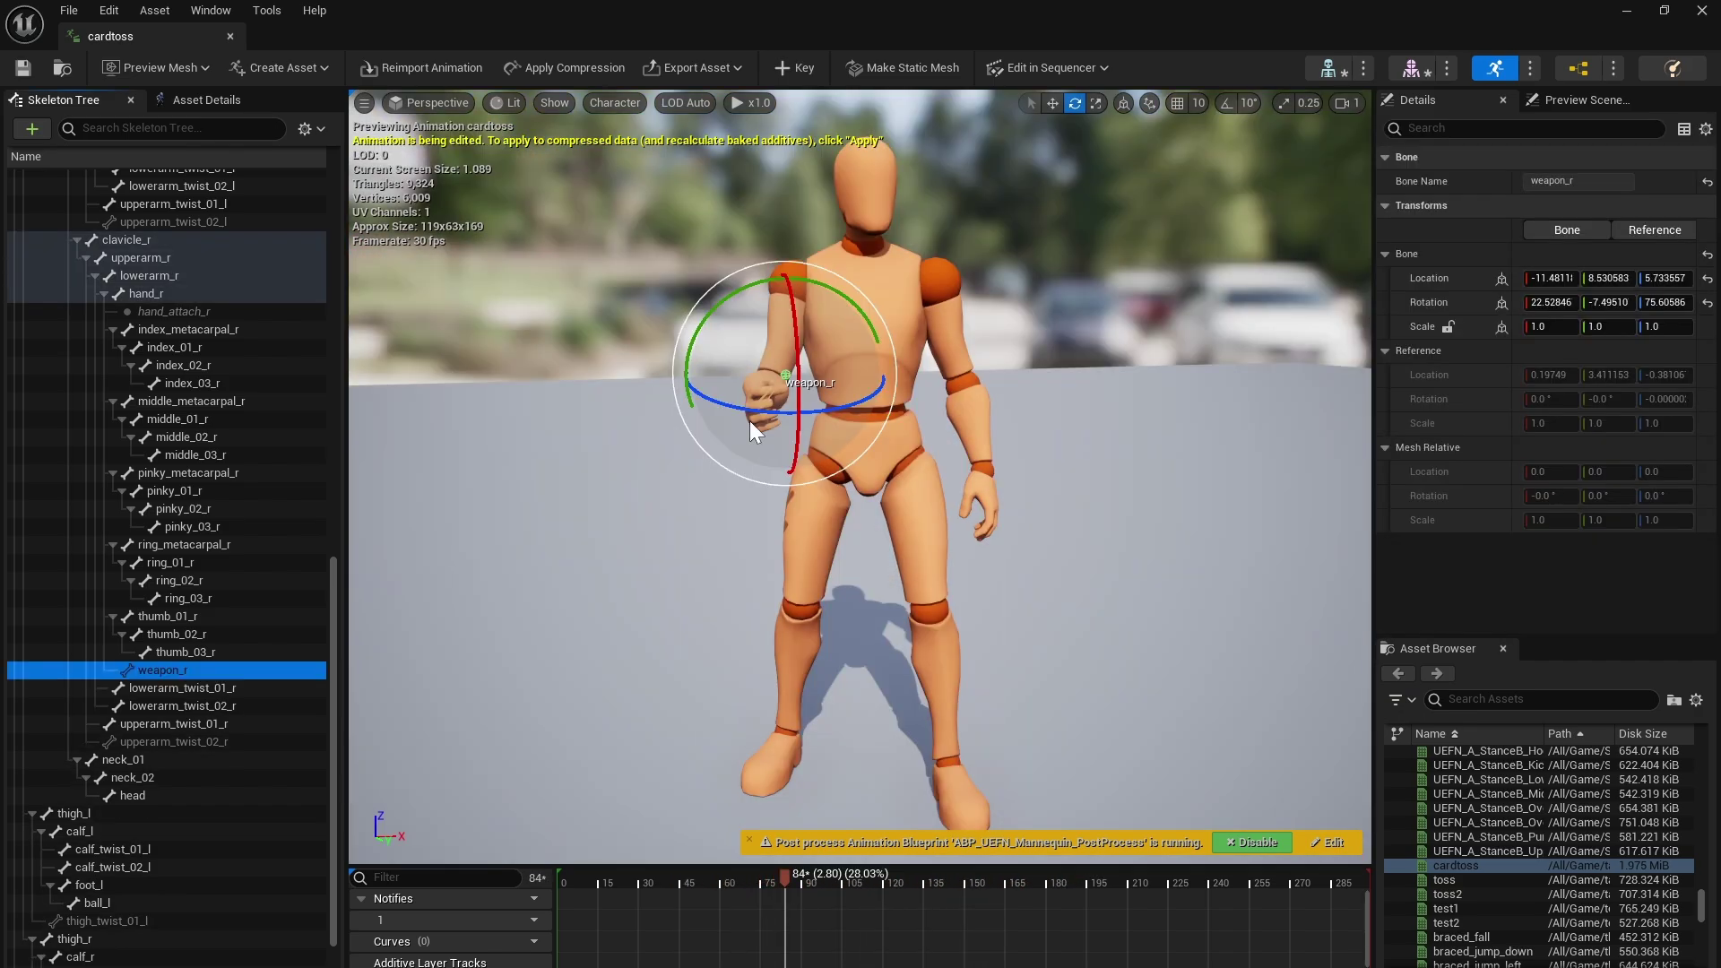
# - Attach cardModel as a preview asset to the weapon_r bone of the cardtoss animation
pyautogui.click(654, 477)
pyautogui.click(151, 669)
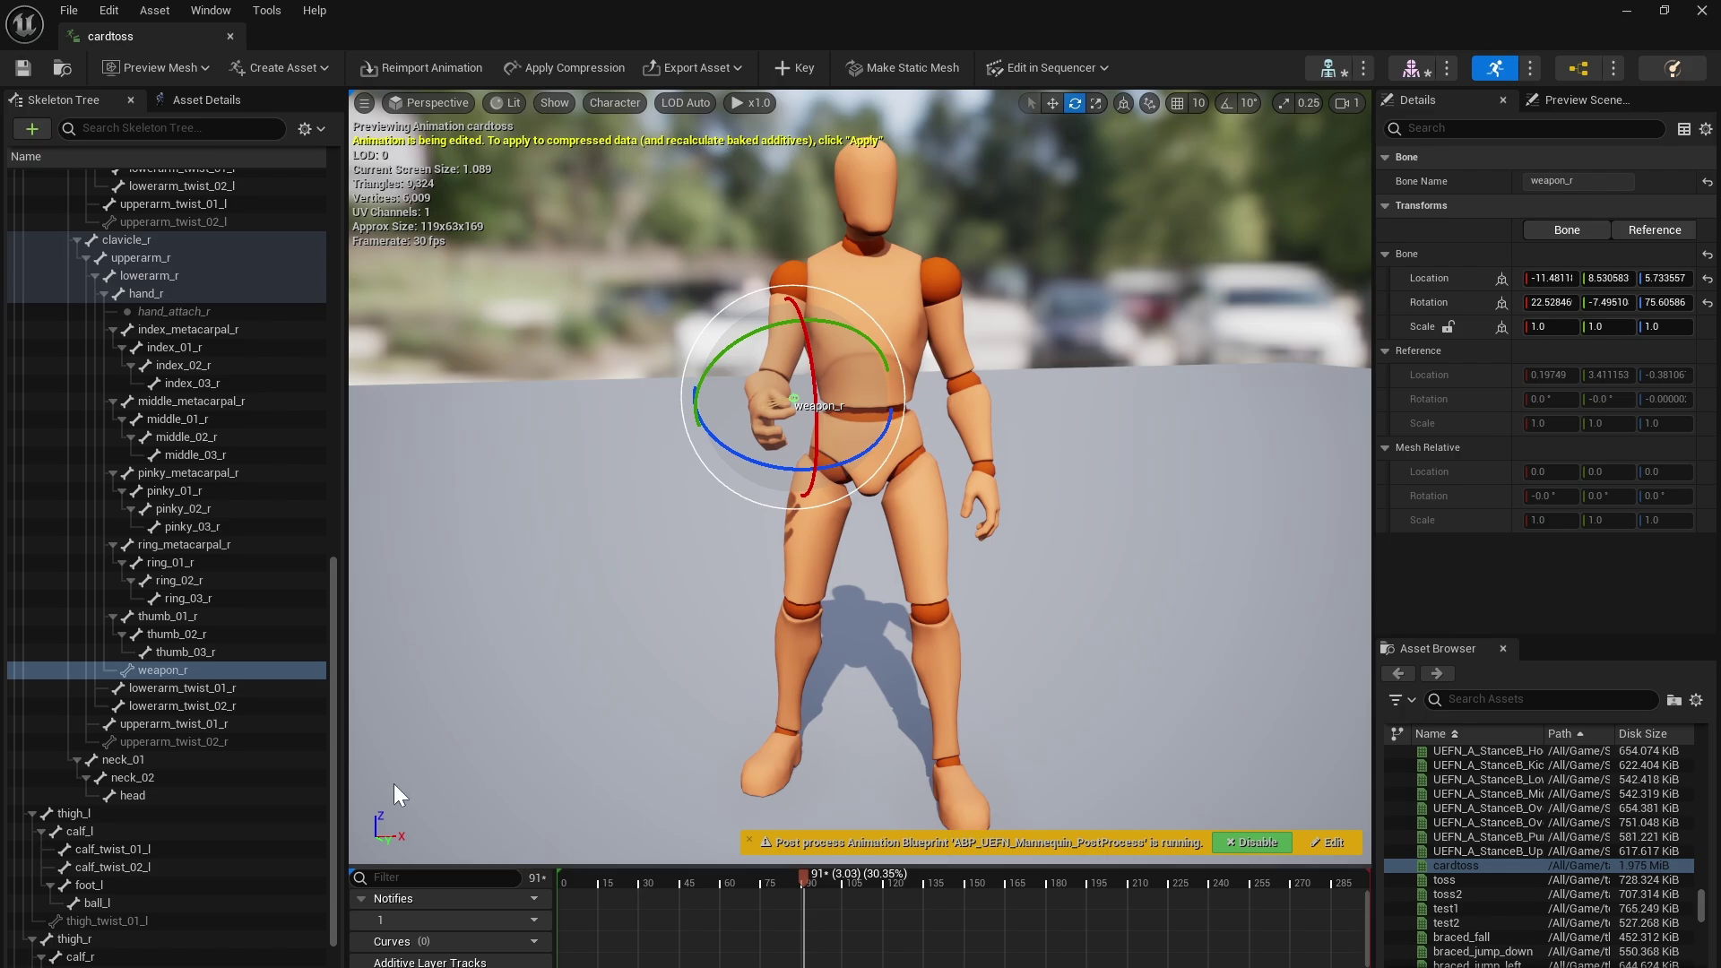
pyautogui.rightClick(168, 674)
pyautogui.moveTo(259, 935)
pyautogui.click(604, 721)
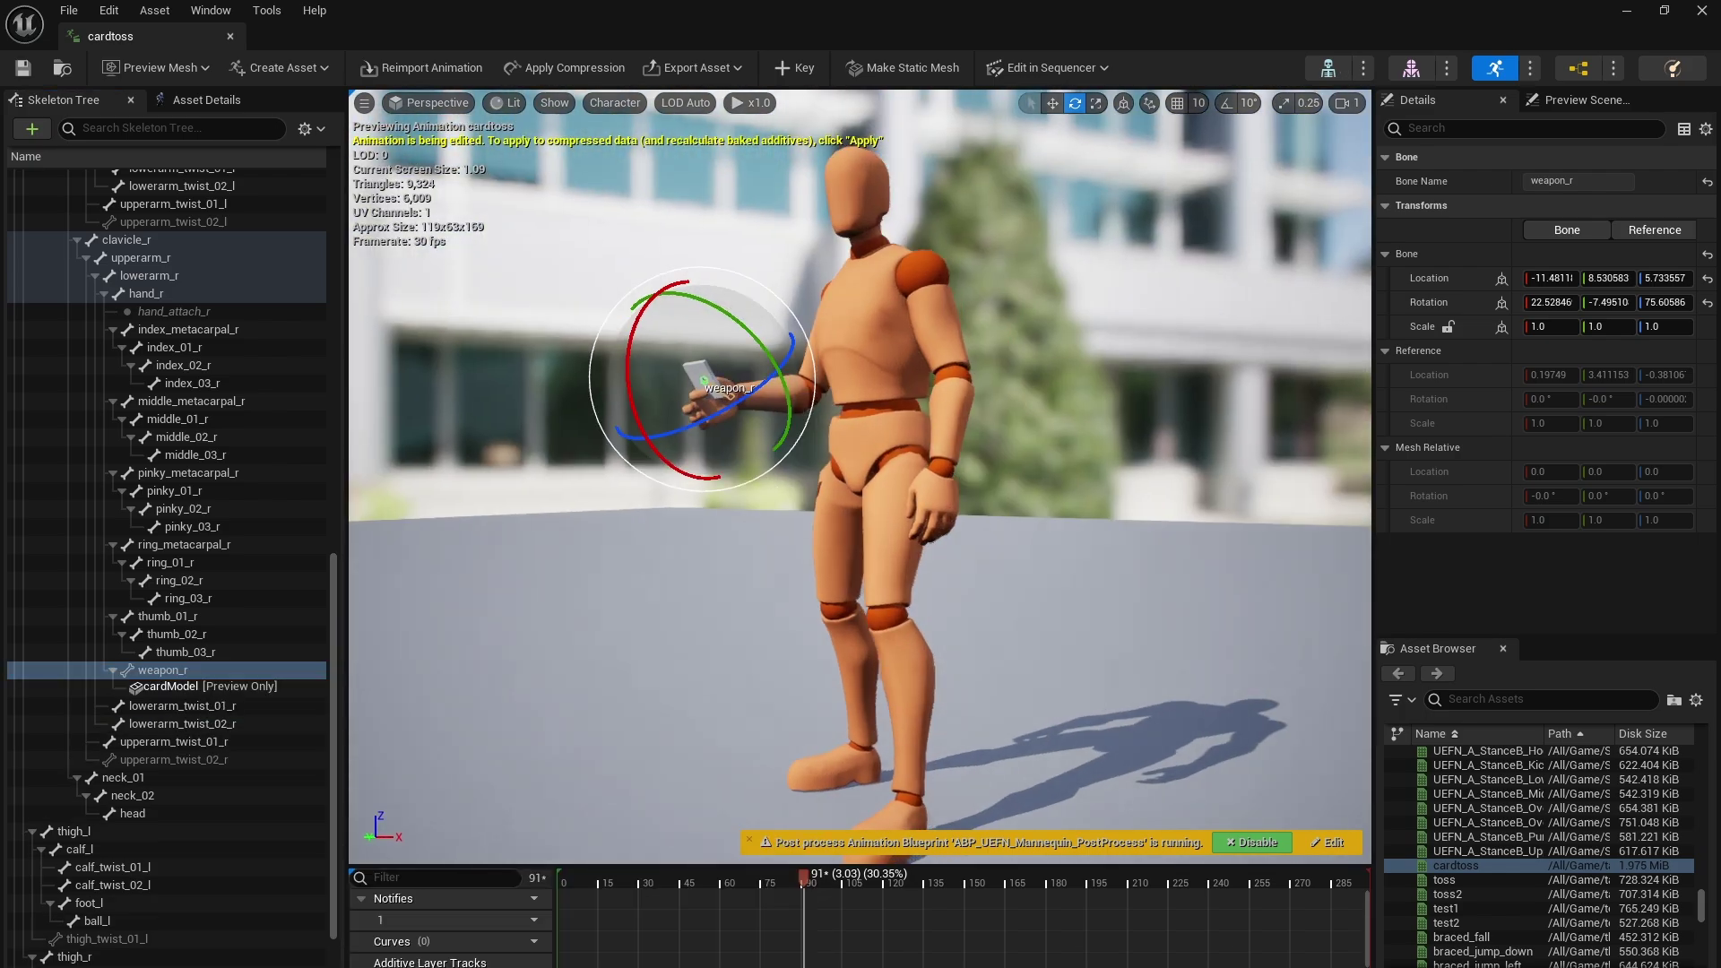
pyautogui.click(583, 762)
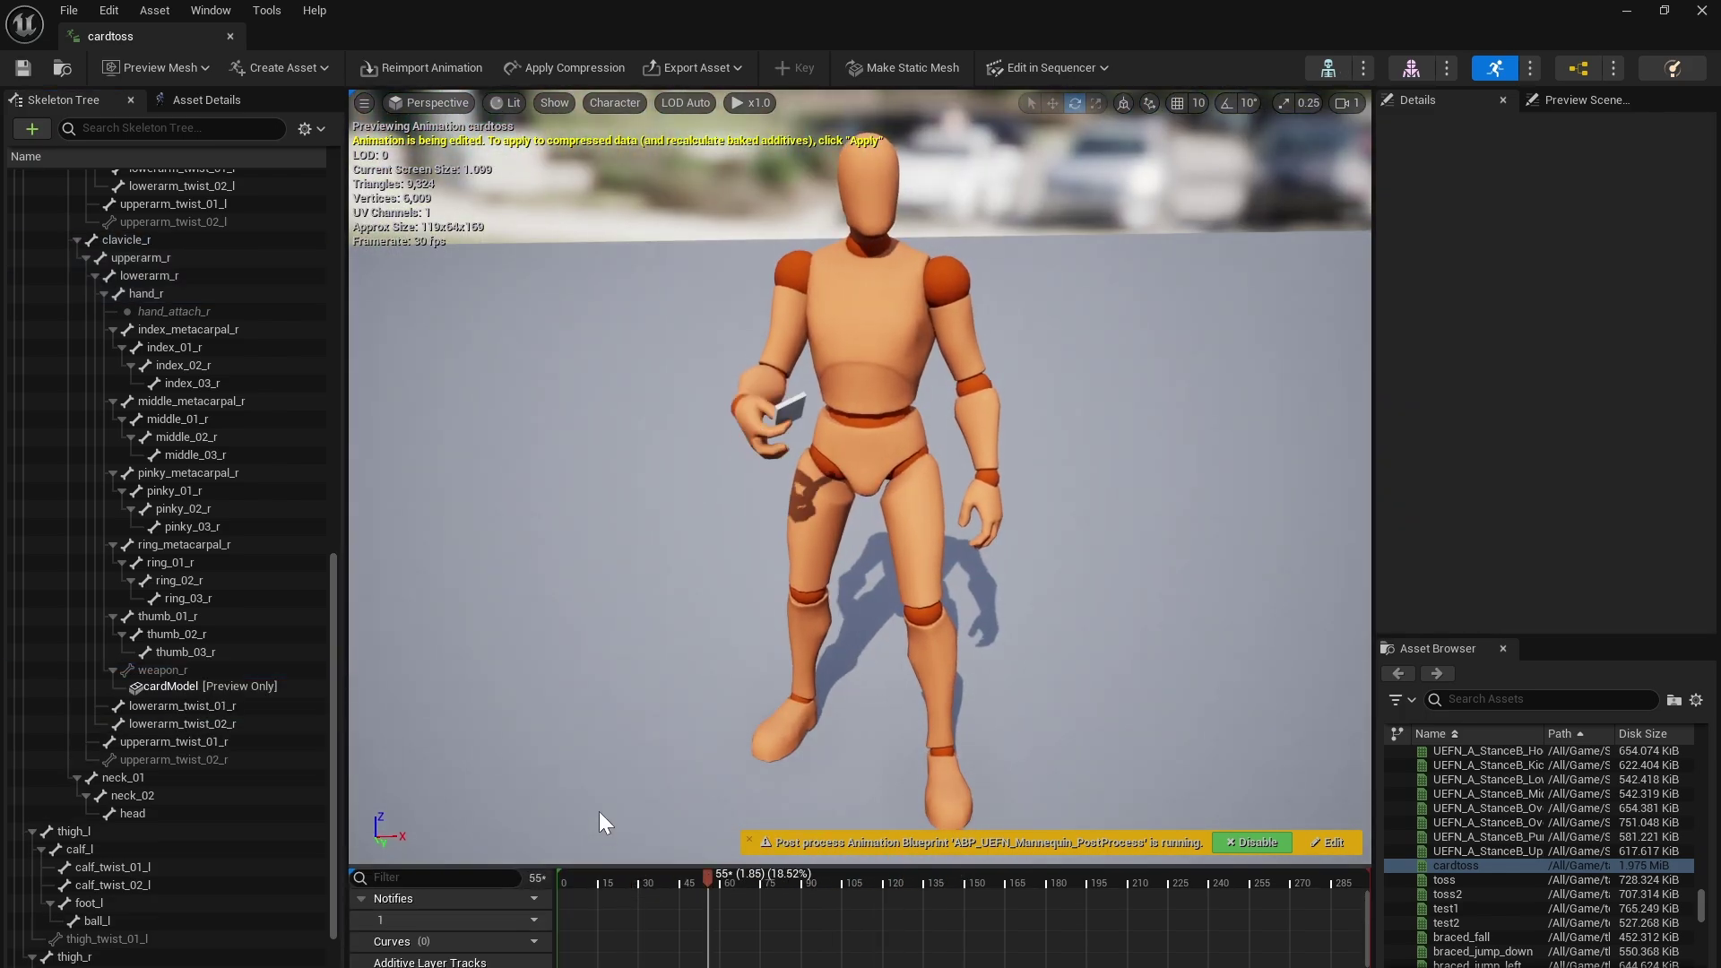
# - Scrub and play the cardtoss animation to check how the card follows the right hand
pyautogui.keyDown('alt'); pyautogui.moveTo(599, 816); pyautogui.dragTo(771, 762); pyautogui.keyUp('alt')
pyautogui.moveTo(869, 877); pyautogui.dragTo(713, 874)
pyautogui.press('space')
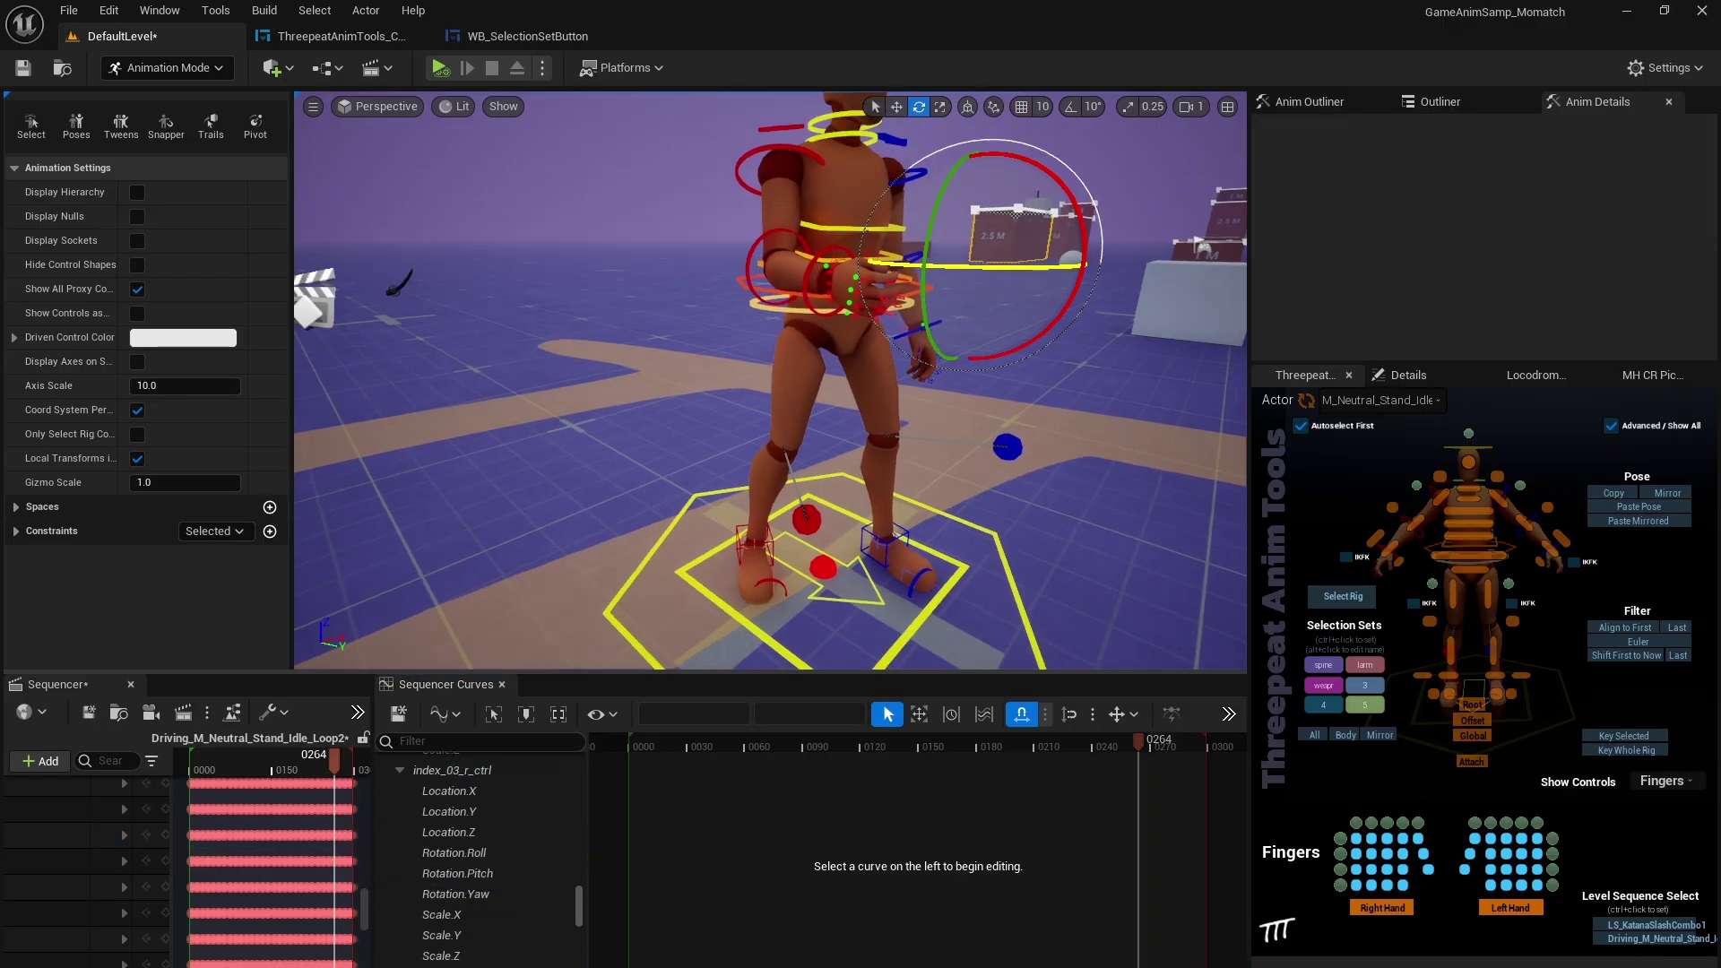
# - Select index_02_r_ctrl on the right index finger and lower its rotation curve across the animation
pyautogui.moveTo(896, 448); pyautogui.dragTo(897, 538, button='right')
pyautogui.scroll(-3, 897, 502)
pyautogui.click(976, 529)
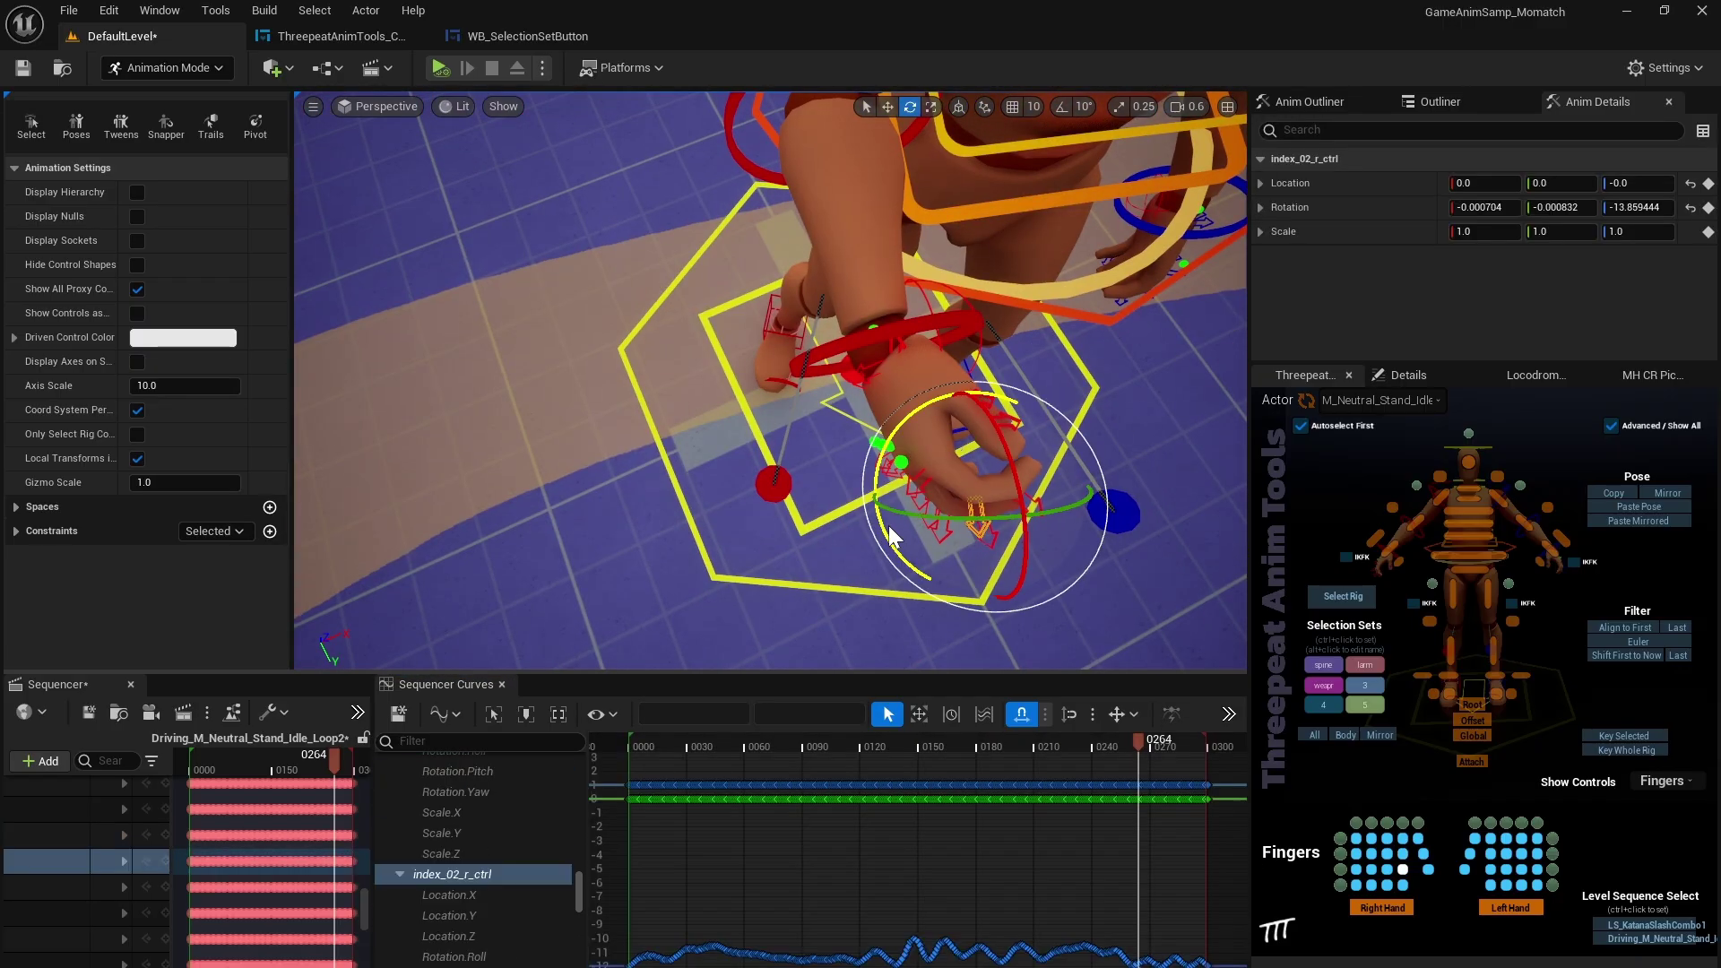
pyautogui.moveTo(1047, 896); pyautogui.dragTo(1050, 958)
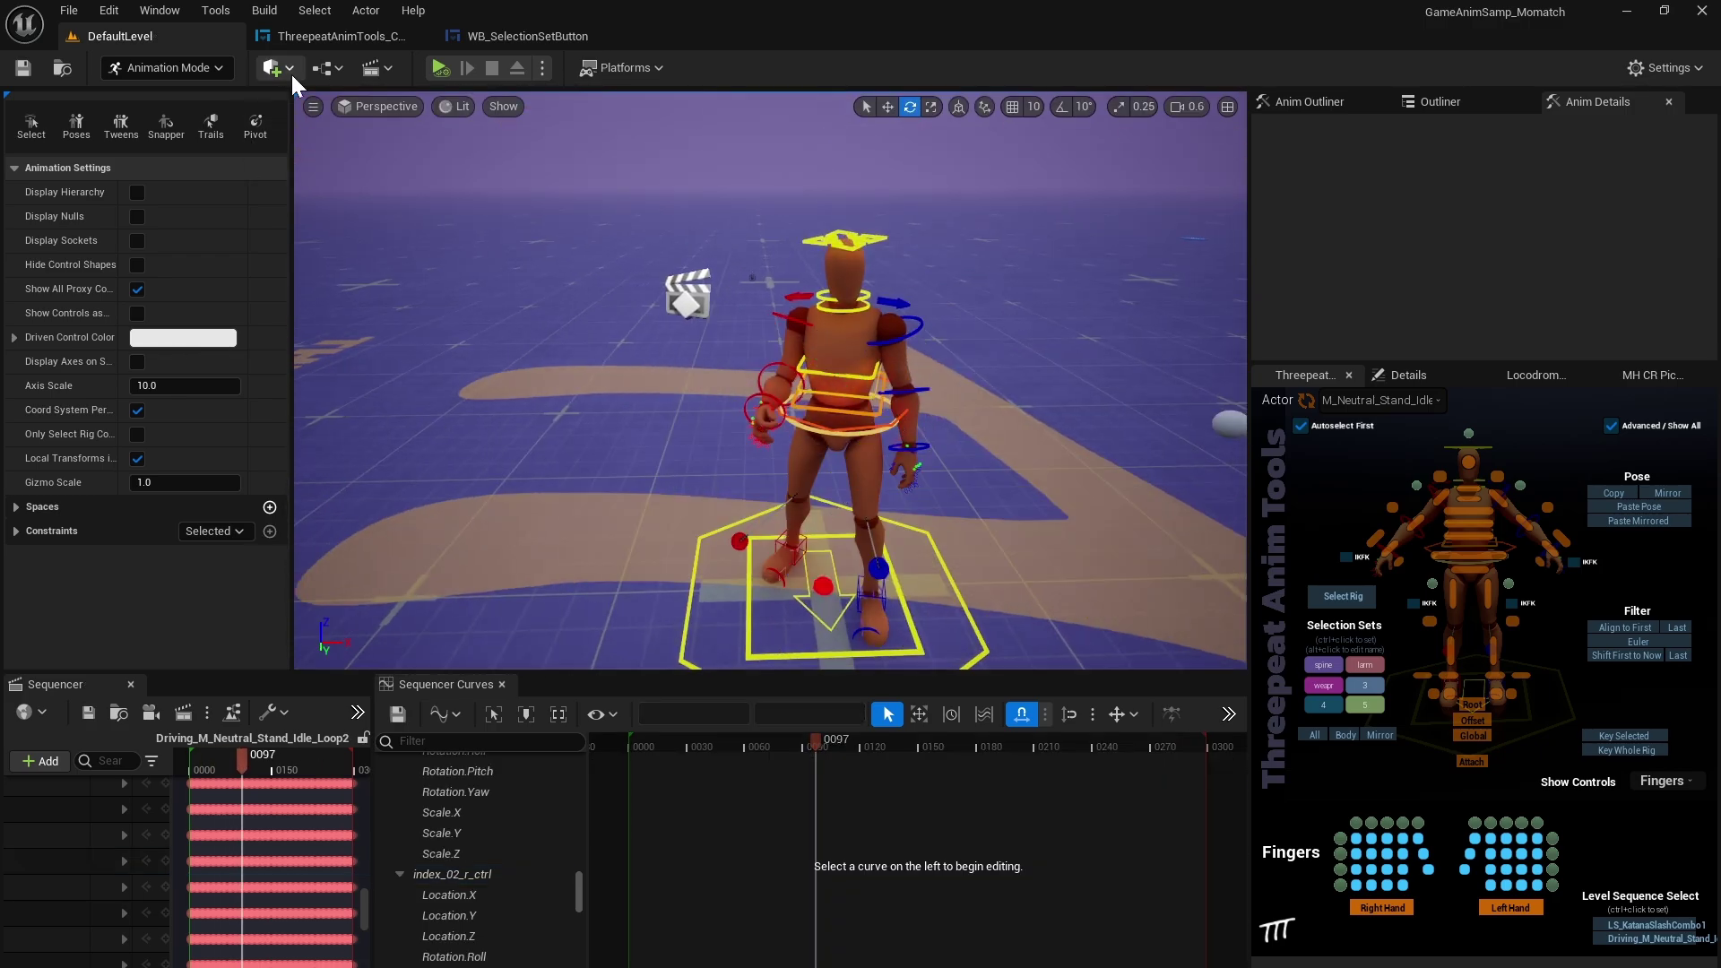
# - Add a cube to the level and set its scale to 0.07, 0.01 and 0.1 to form a thin card
pyautogui.click(277, 67)
pyautogui.moveTo(385, 273)
pyautogui.click(527, 277)
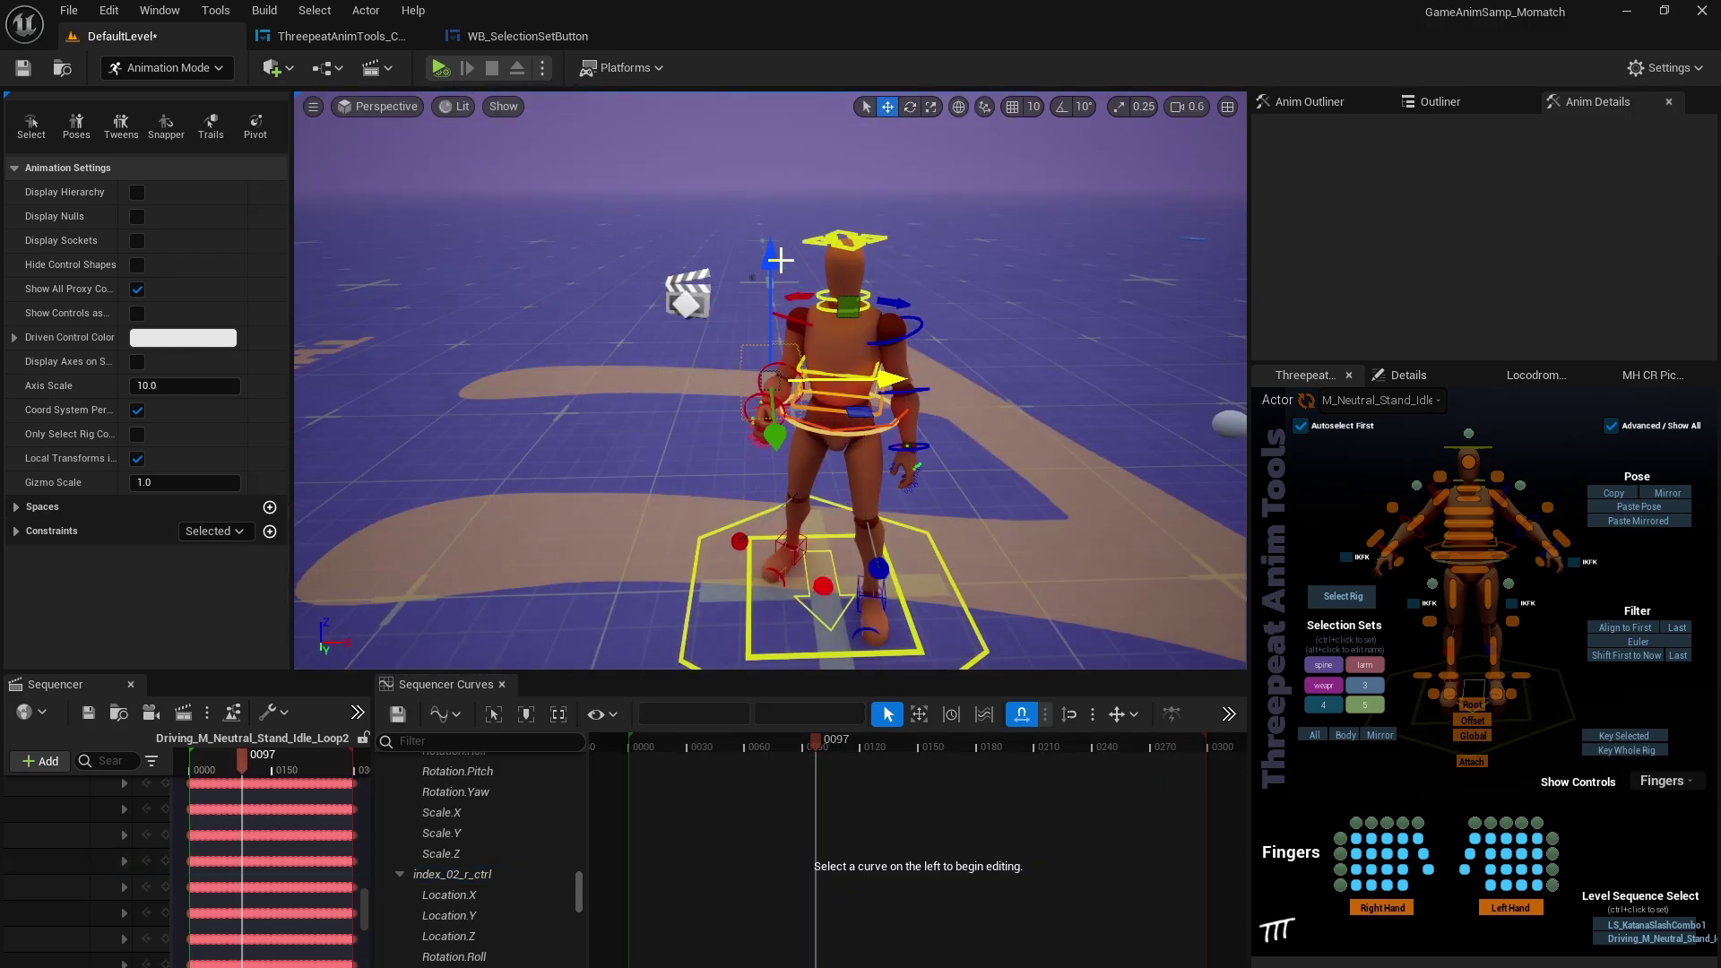
pyautogui.write('0.1')
pyautogui.press('Tab')
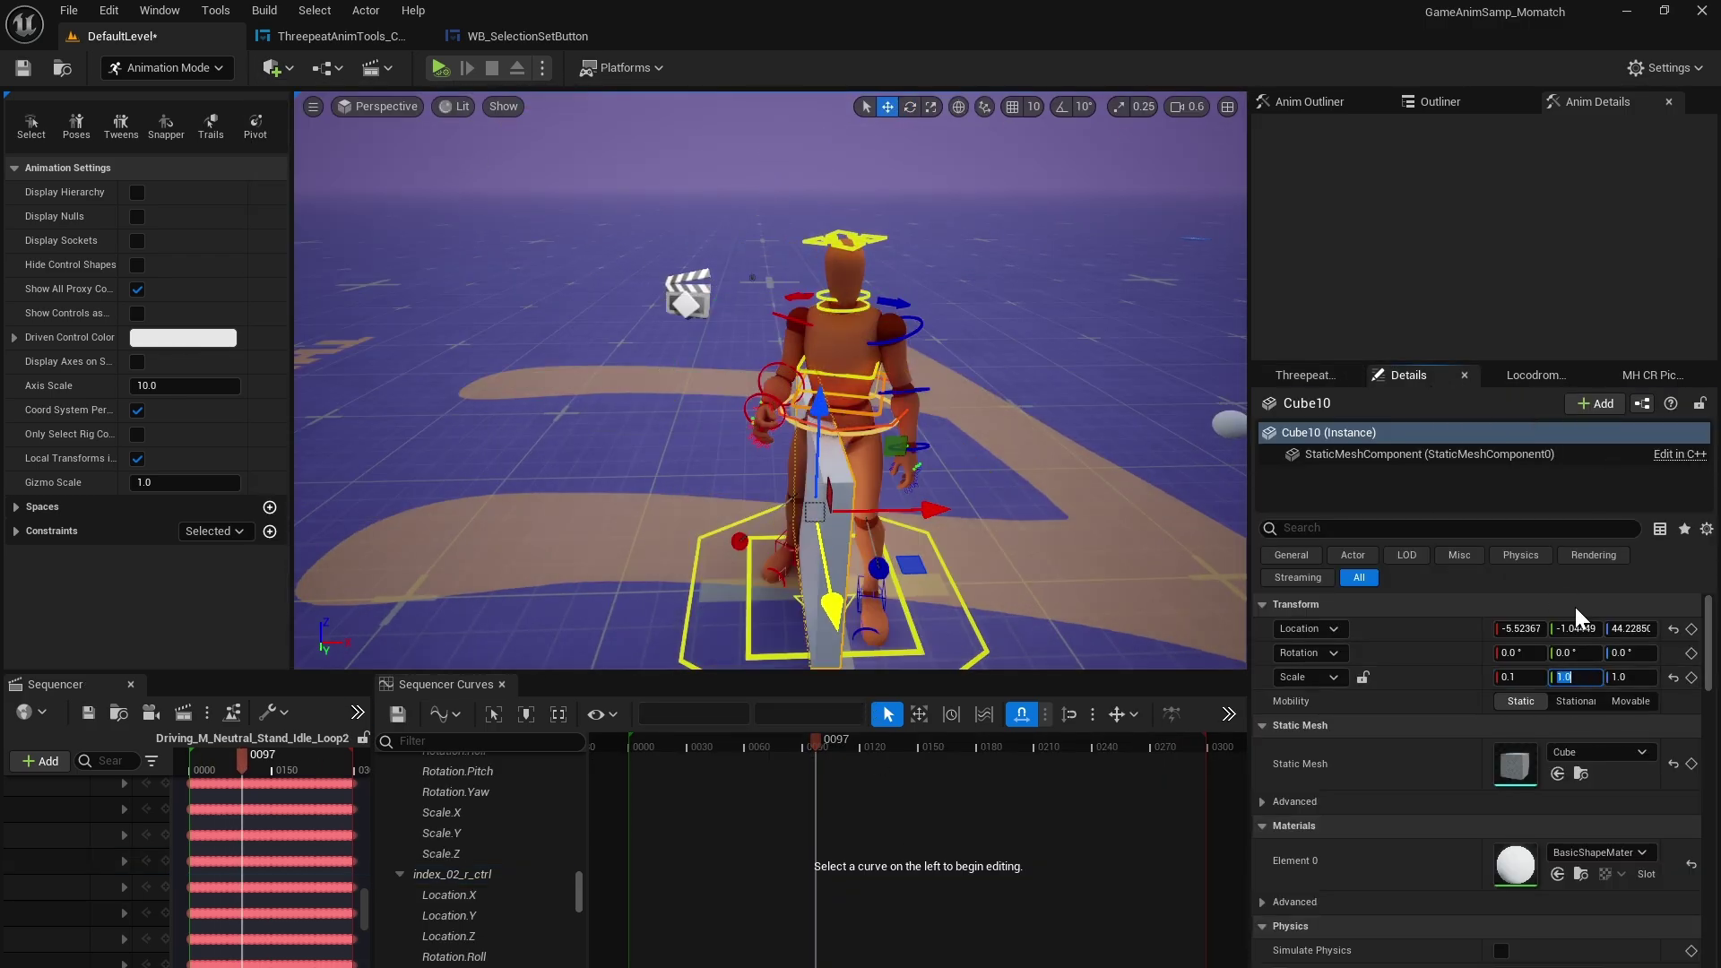
pyautogui.hotkey('shift', 'Tab')
pyautogui.write('0.07')
pyautogui.press('Tab')
pyautogui.write('0.01')
pyautogui.press('Tab')
pyautogui.write('0.1')
pyautogui.press('Return')
# - Move the card-shaped cube into the character's right hand and tilt it about 30° around X to sit between the fingers
pyautogui.moveTo(819, 403); pyautogui.dragTo(819, 298)
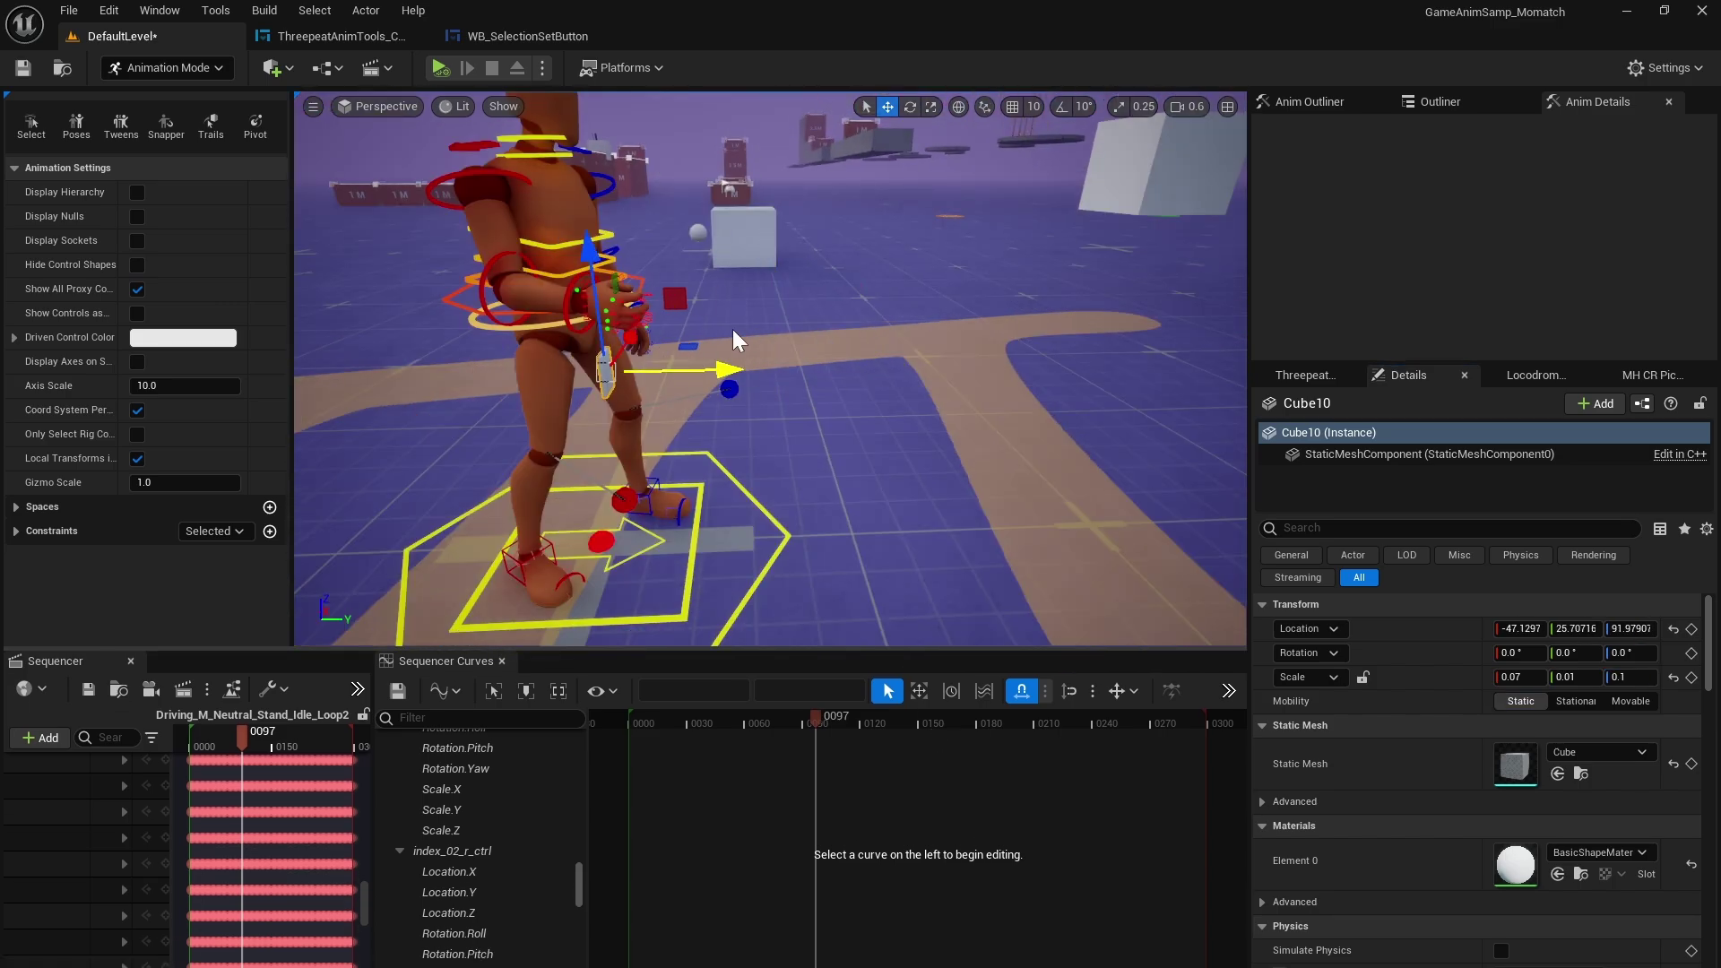
pyautogui.moveTo(588, 249); pyautogui.dragTo(586, 158)
pyautogui.moveTo(742, 280); pyautogui.dragTo(749, 282)
pyautogui.moveTo(750, 282); pyautogui.dragTo(807, 376, button='right')
pyautogui.moveTo(847, 426); pyautogui.dragTo(908, 451)
pyautogui.moveTo(903, 376); pyautogui.dragTo(884, 481)
pyautogui.press('e')
pyautogui.press('w')
pyautogui.moveTo(958, 371); pyautogui.dragTo(993, 449)
pyautogui.press('f')
pyautogui.keyDown('alt'); pyautogui.moveTo(994, 448); pyautogui.dragTo(819, 377); pyautogui.keyUp('alt')
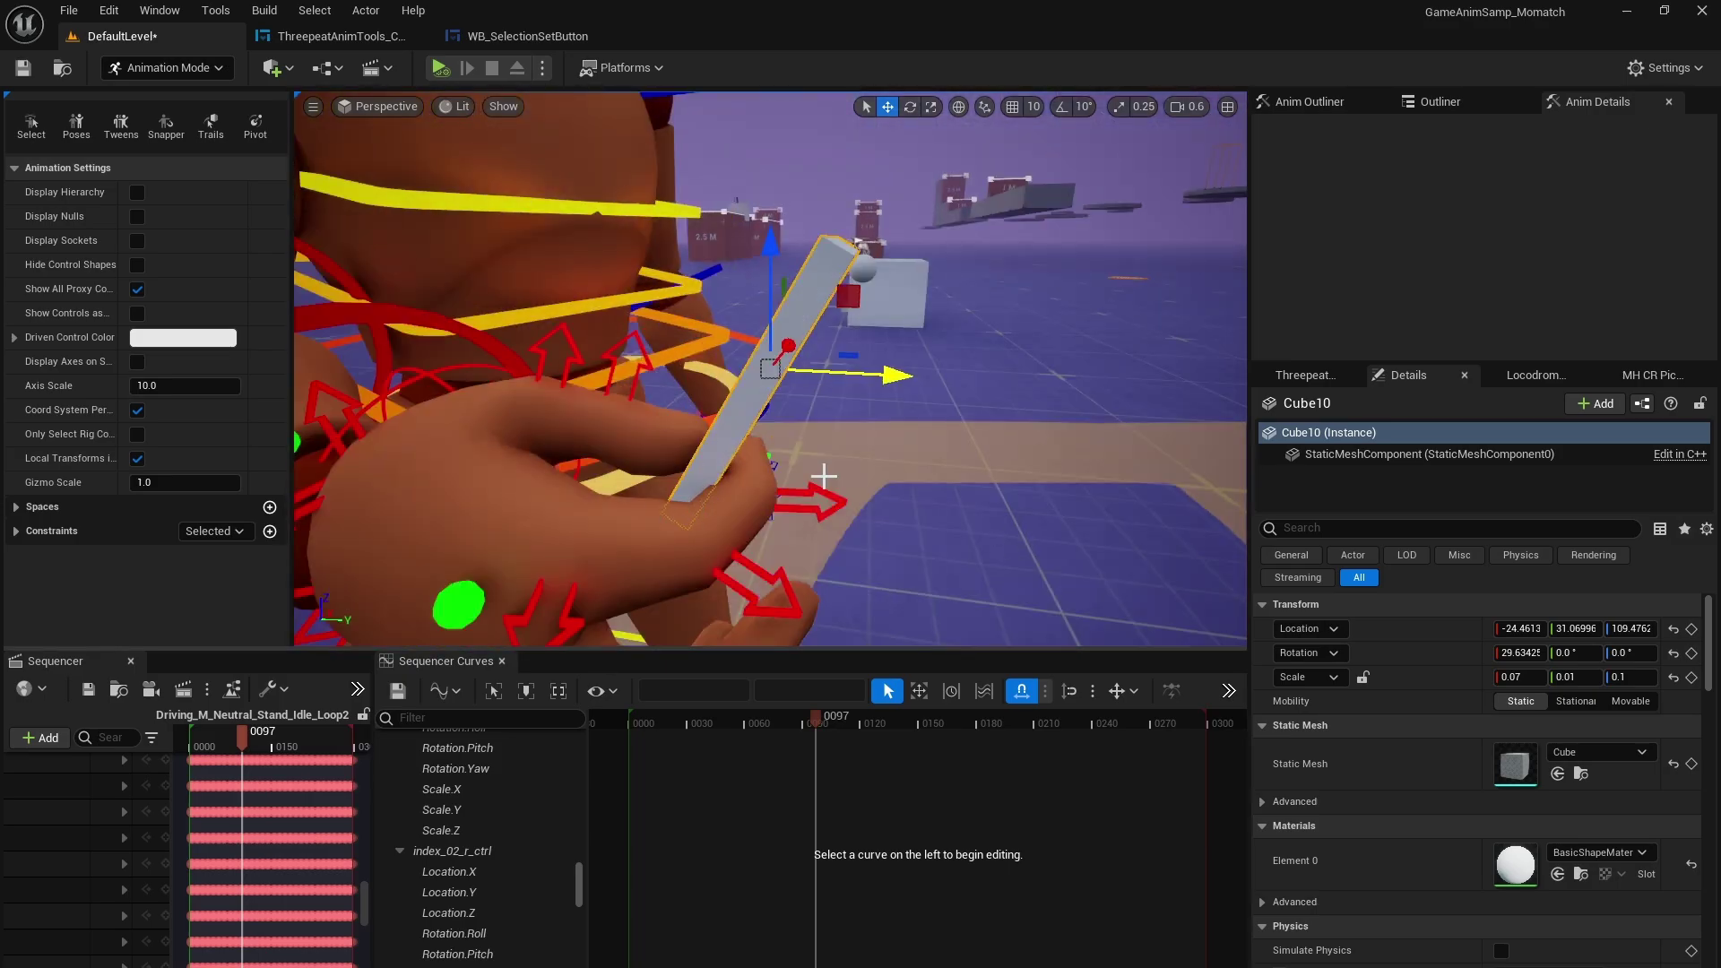
pyautogui.keyDown('alt'); pyautogui.moveTo(825, 476); pyautogui.dragTo(717, 556); pyautogui.keyUp('alt')
pyautogui.keyDown('alt'); pyautogui.moveTo(717, 555); pyautogui.dragTo(610, 538, button='right'); pyautogui.keyUp('alt')
# - Open the Snapper tool for the card-shaped cube in the right hand
pyautogui.click(166, 126)
pyautogui.moveTo(1654, 374); pyautogui.dragTo(1621, 113)
pyautogui.moveTo(1404, 362); pyautogui.dragTo(1401, 505)
pyautogui.click(1305, 518)
pyautogui.click(1503, 365)
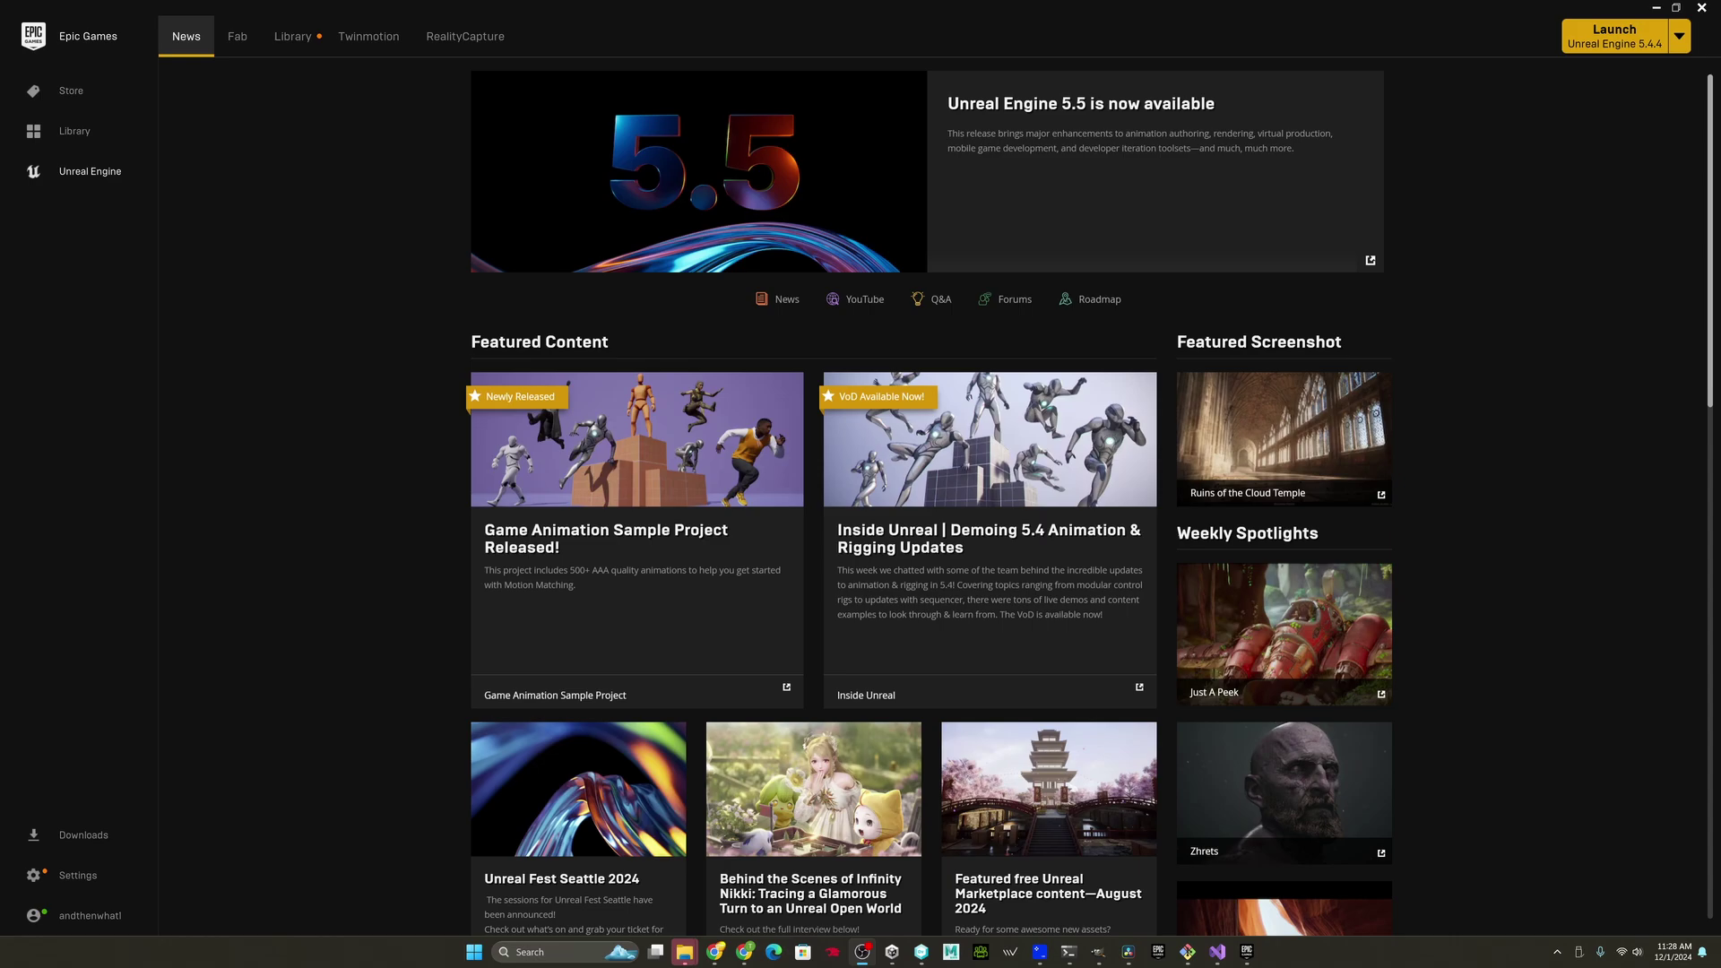
# - In the Epic Games Launcher library, add an engine version slot, browse the installable versions and remove the slot again
pyautogui.click(292, 35)
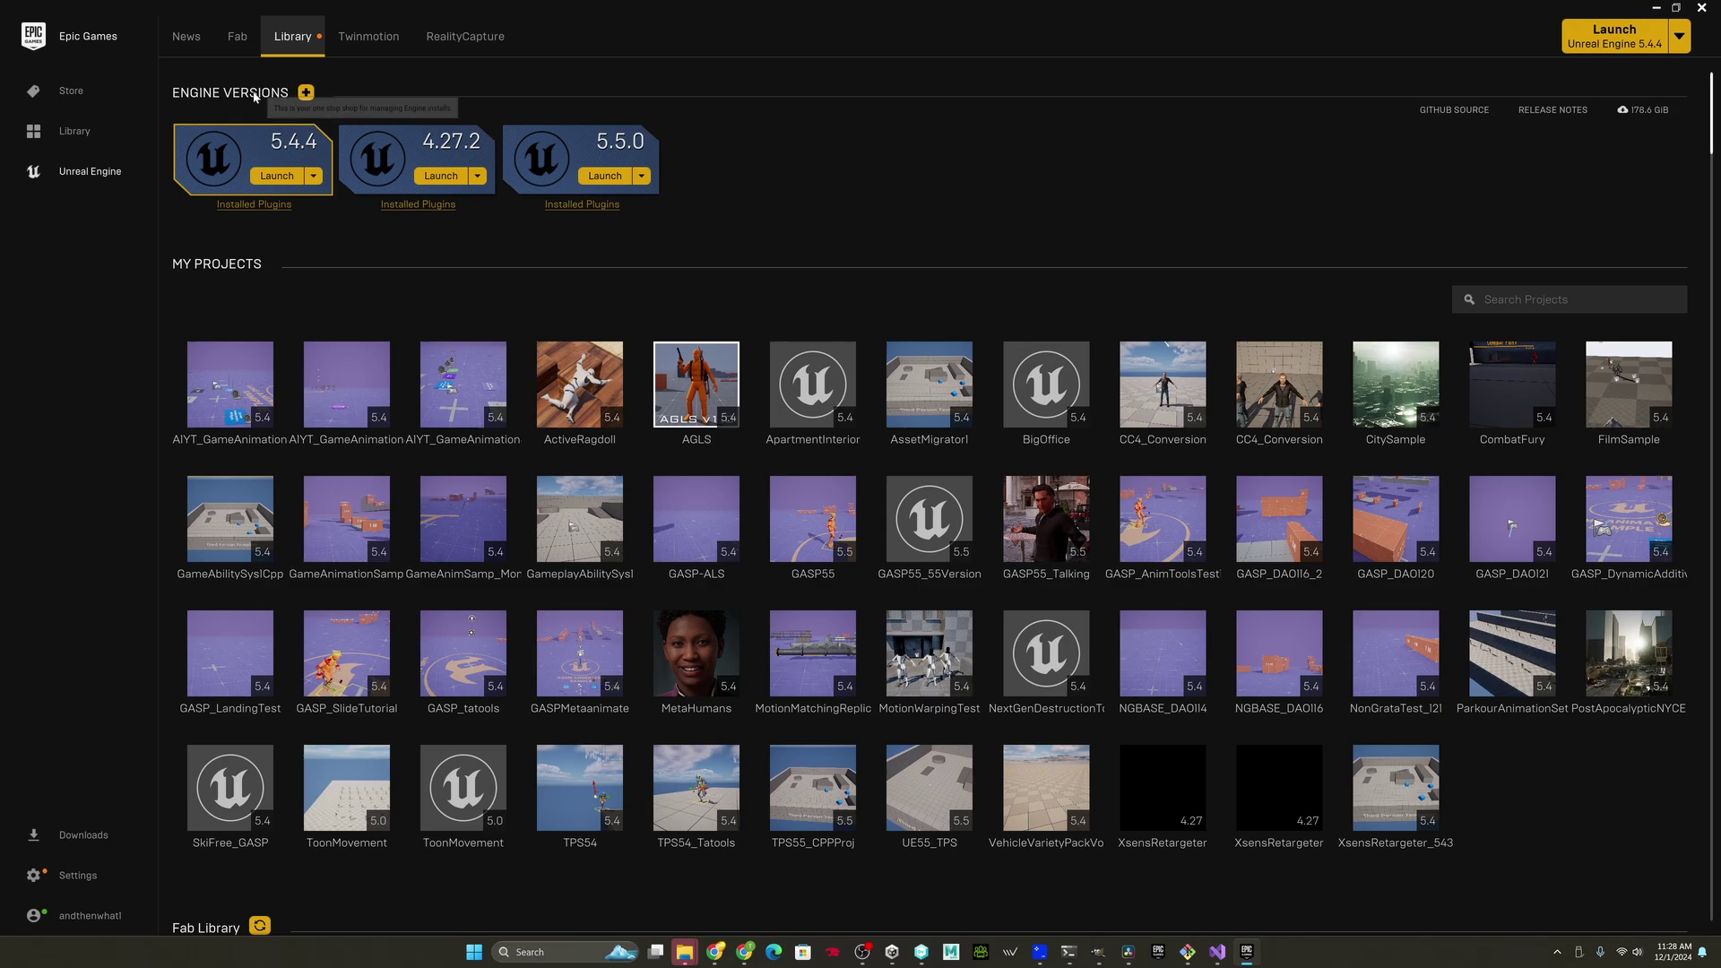
pyautogui.click(305, 92)
pyautogui.click(813, 142)
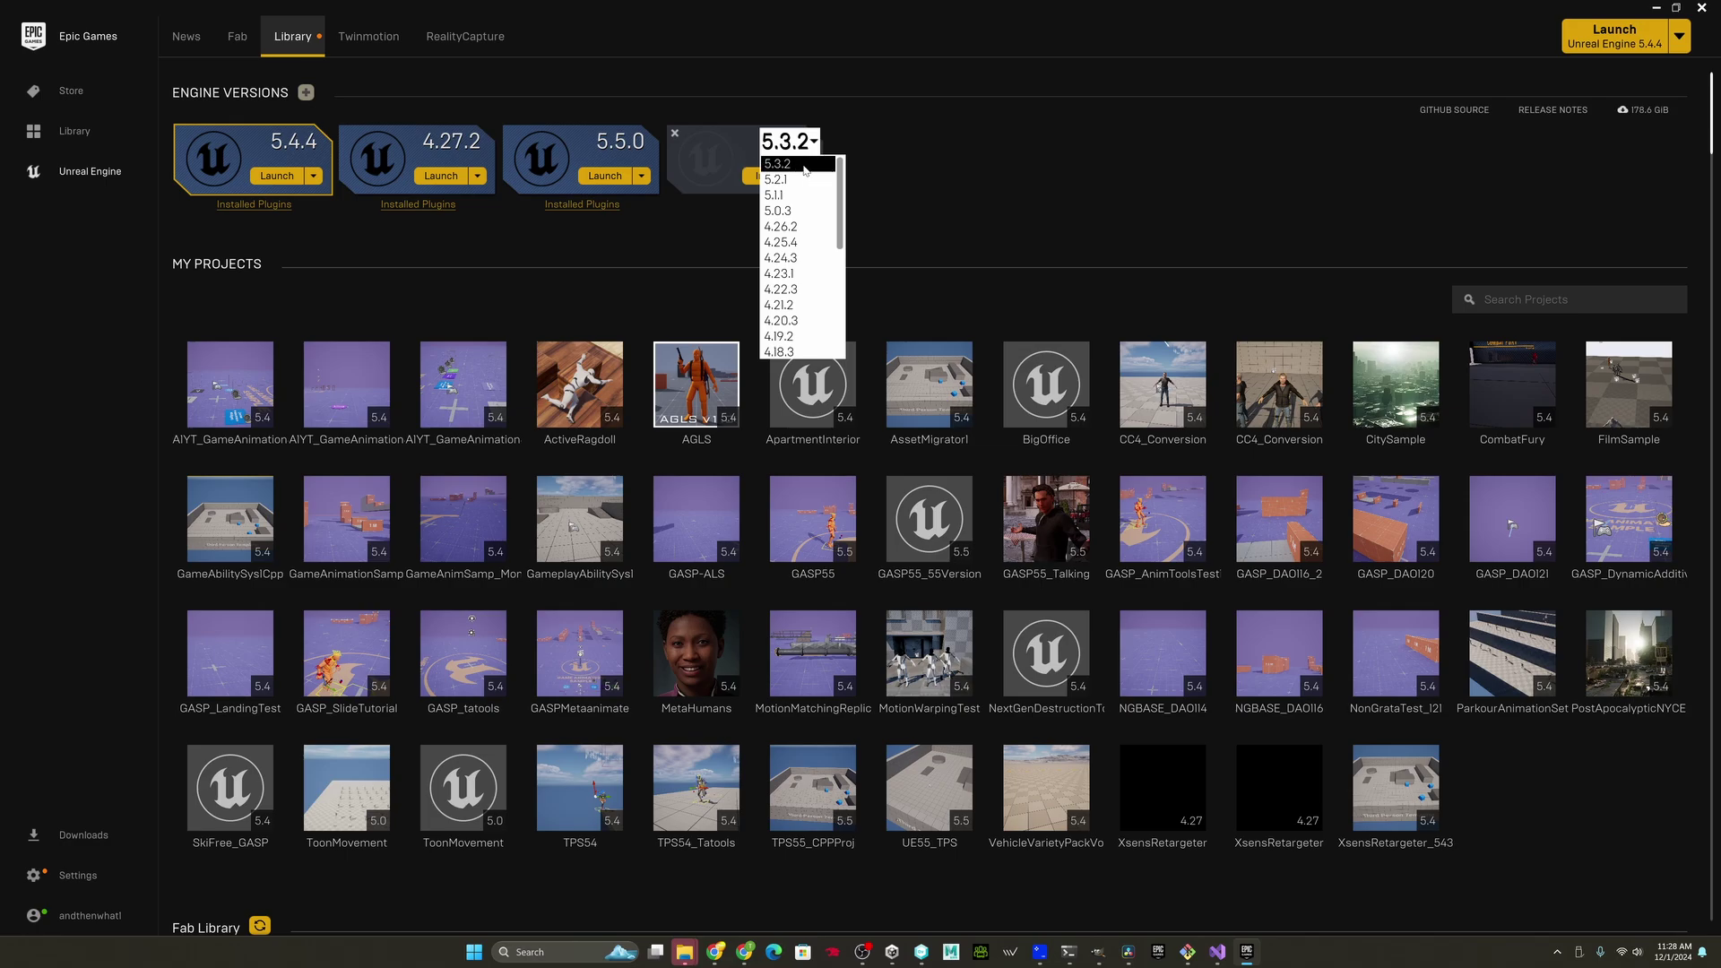
pyautogui.click(964, 177)
pyautogui.click(793, 143)
pyautogui.click(676, 135)
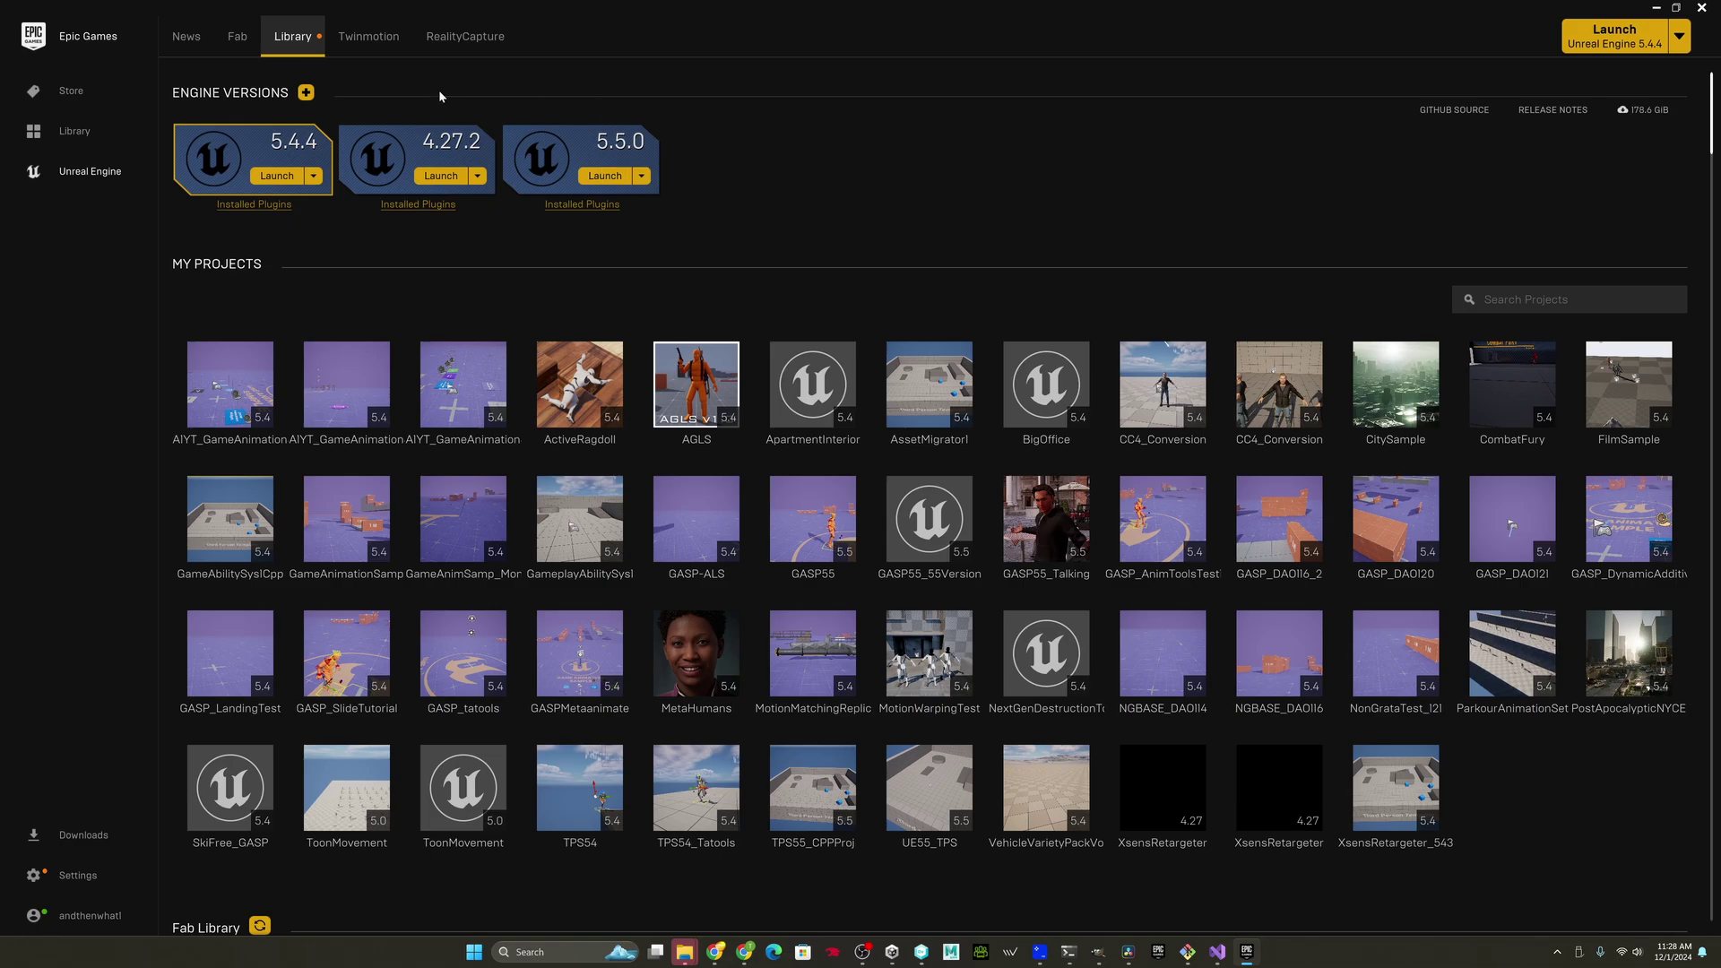
# - Search the Fab Library for game animation, view the Game Animation Sample listing in the browser and close it
pyautogui.scroll(-4, 665, 167)
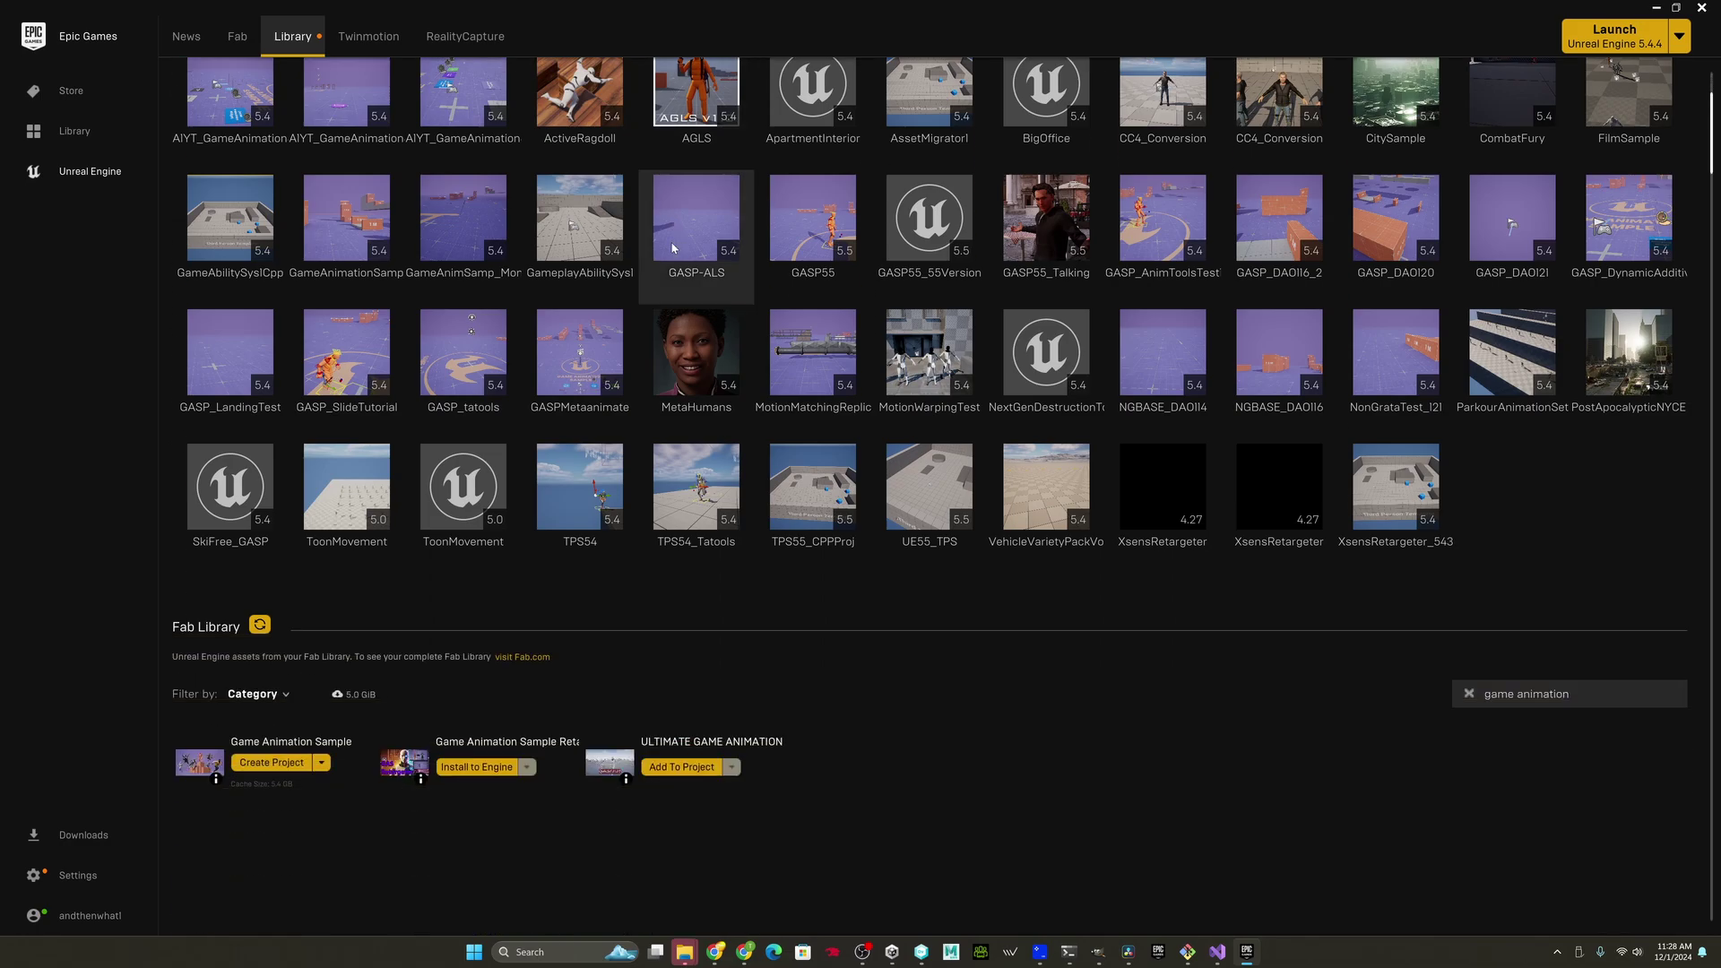
pyautogui.click(1572, 704)
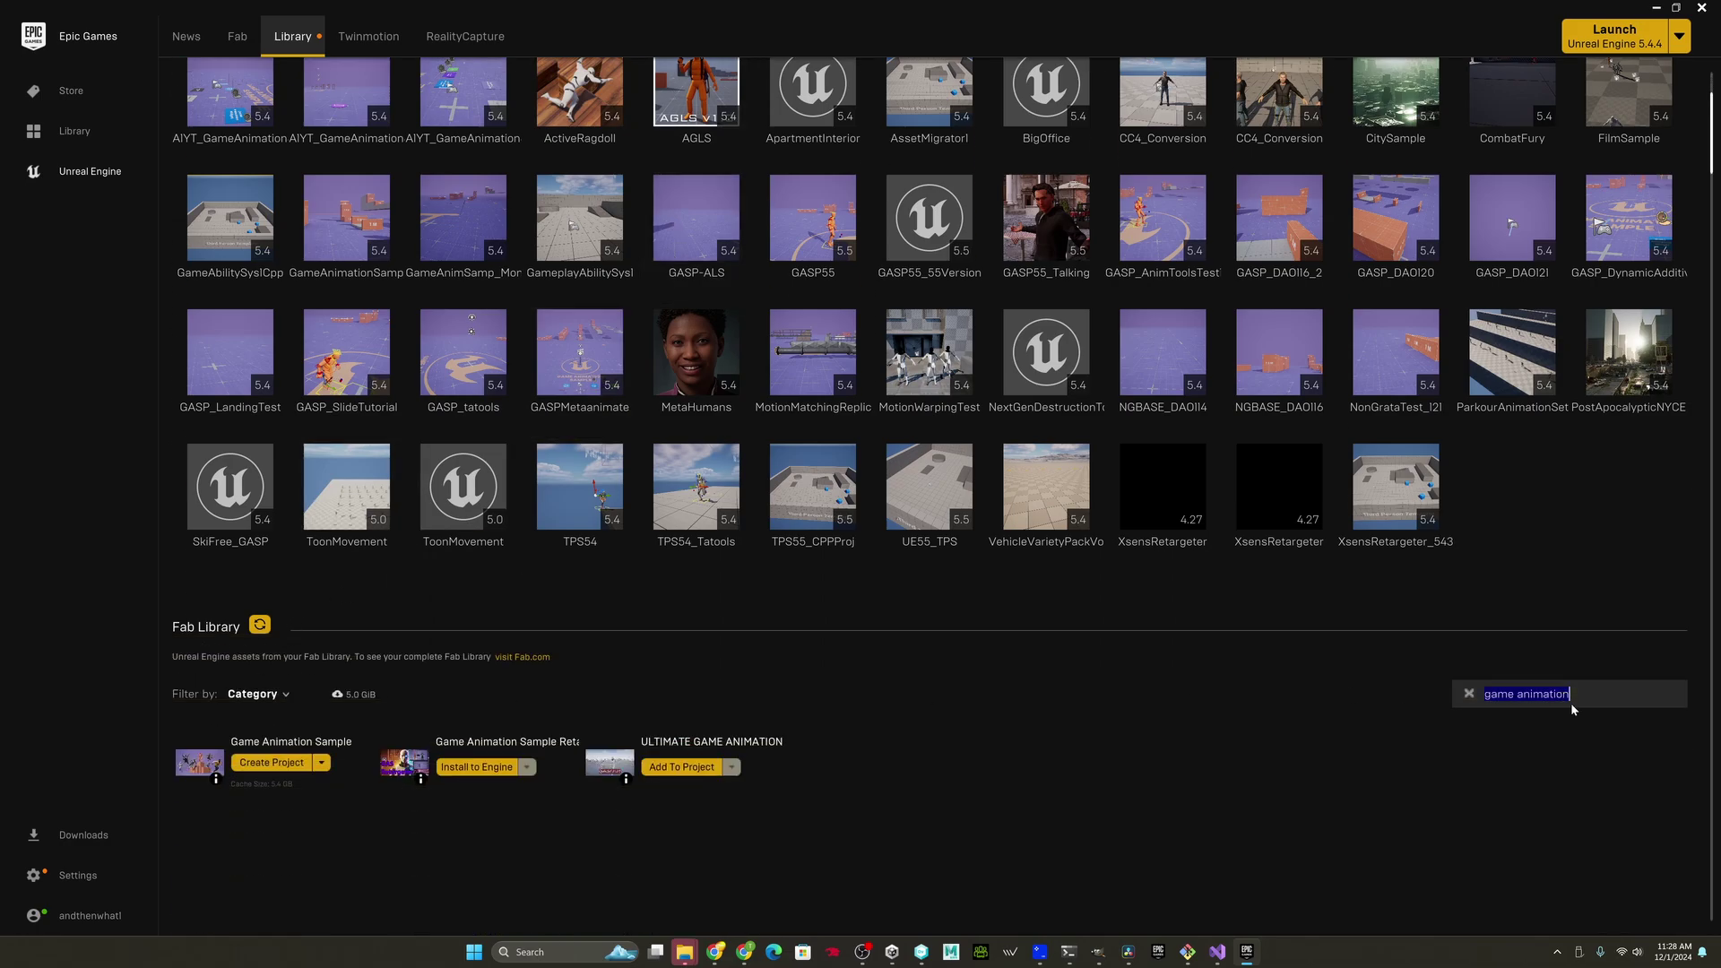
pyautogui.click(290, 743)
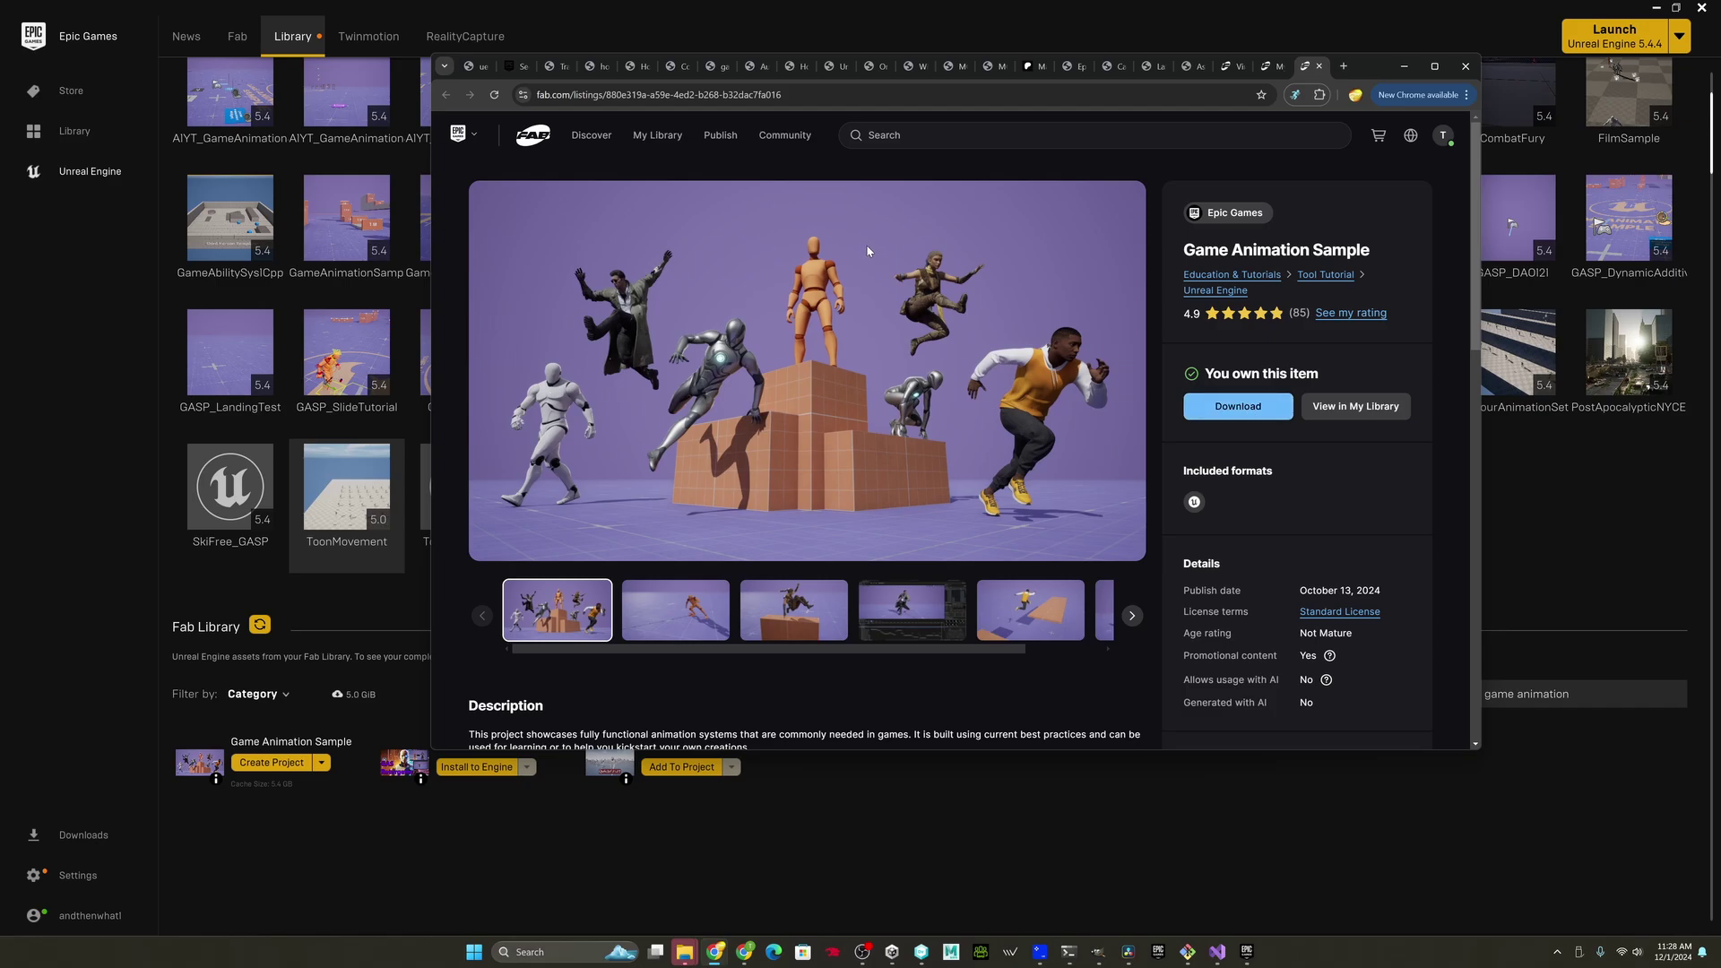
pyautogui.click(1318, 69)
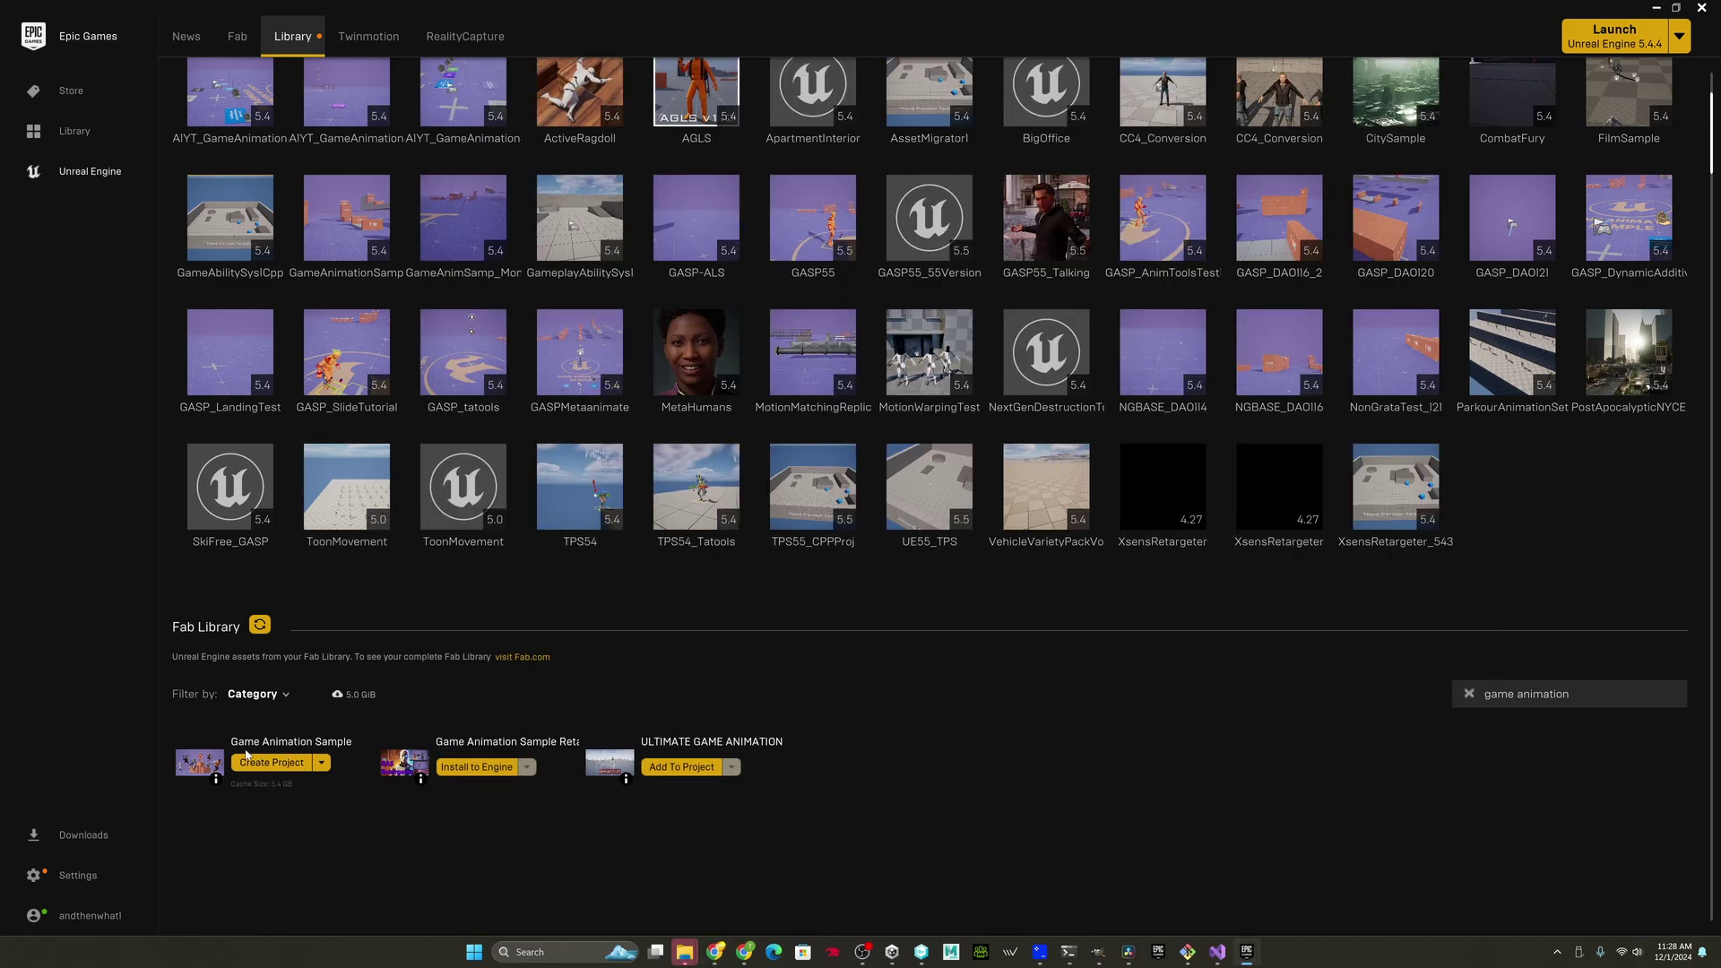
# - Create a project named tatools201_ue55 from Game Animation Sample for engine version 5.5
pyautogui.click(289, 764)
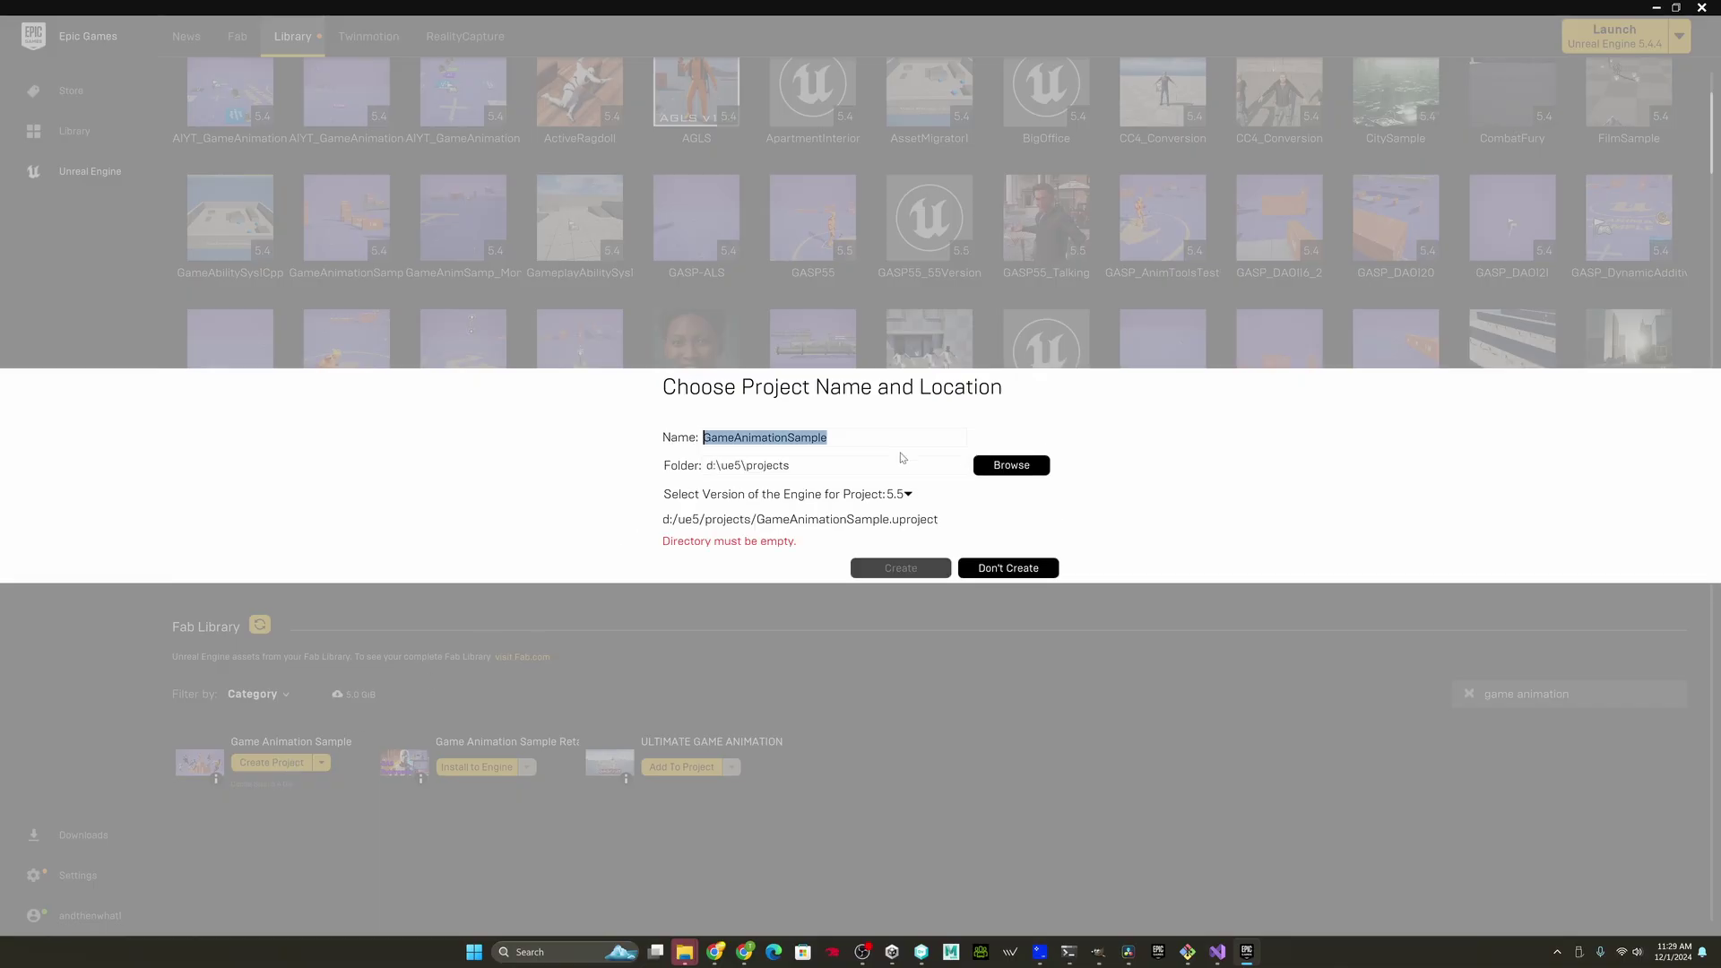
pyautogui.write('tatools20l_ue55')
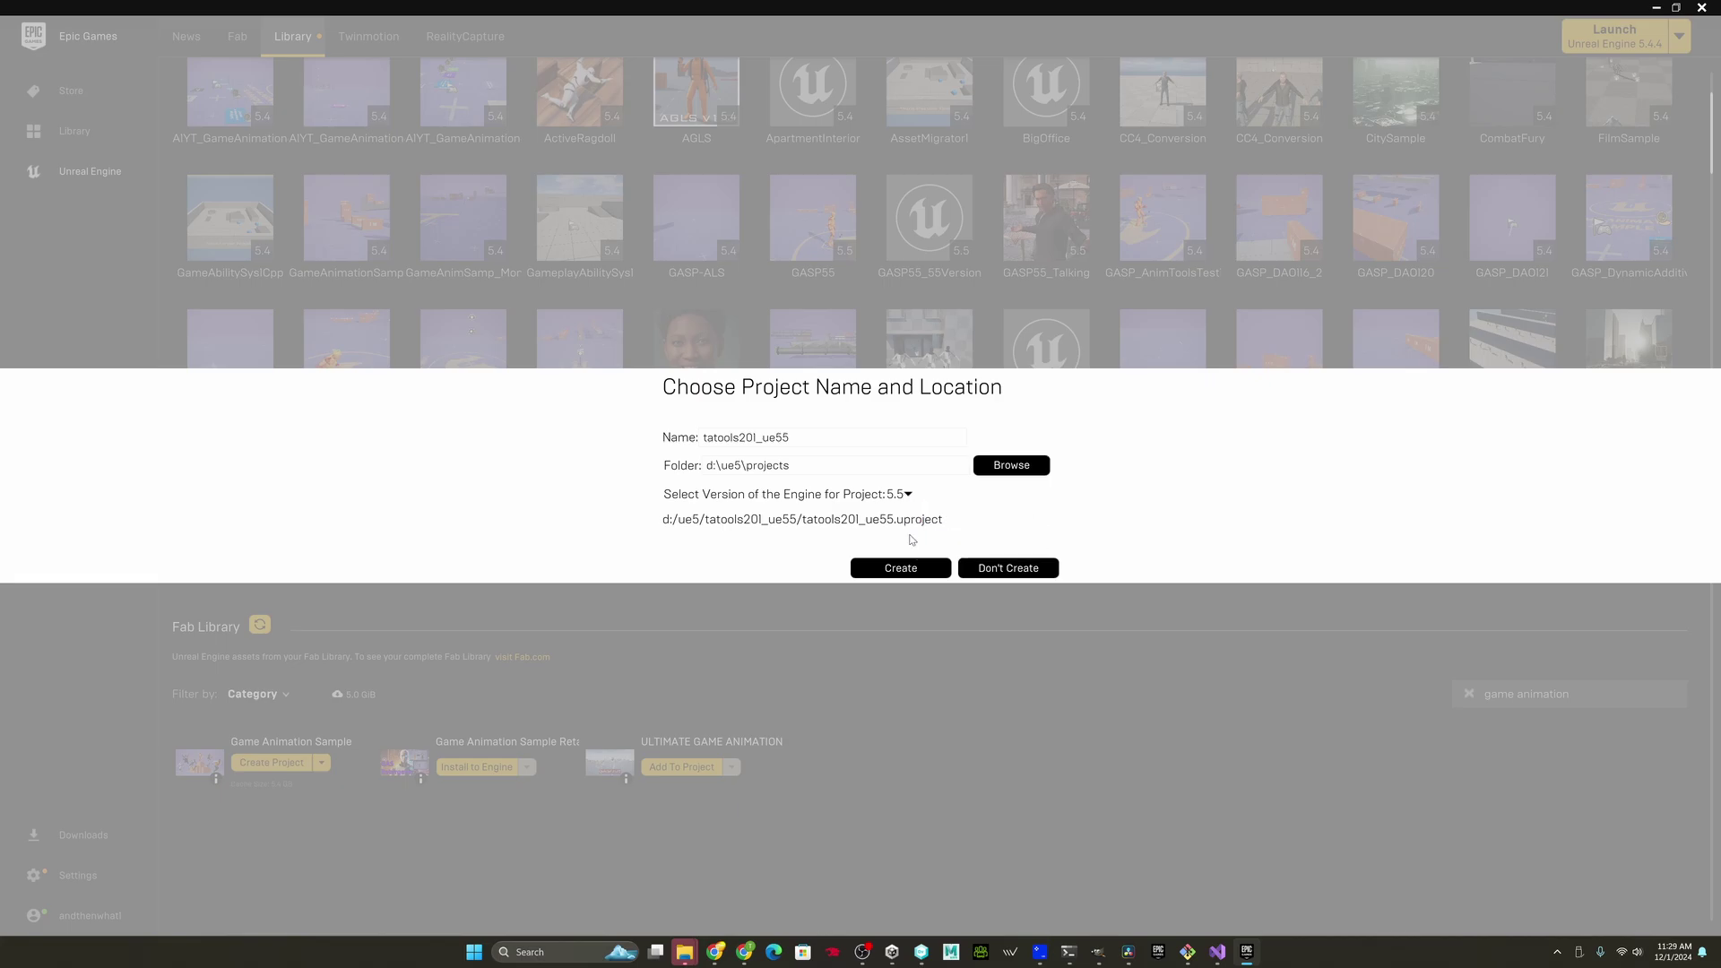
pyautogui.click(902, 570)
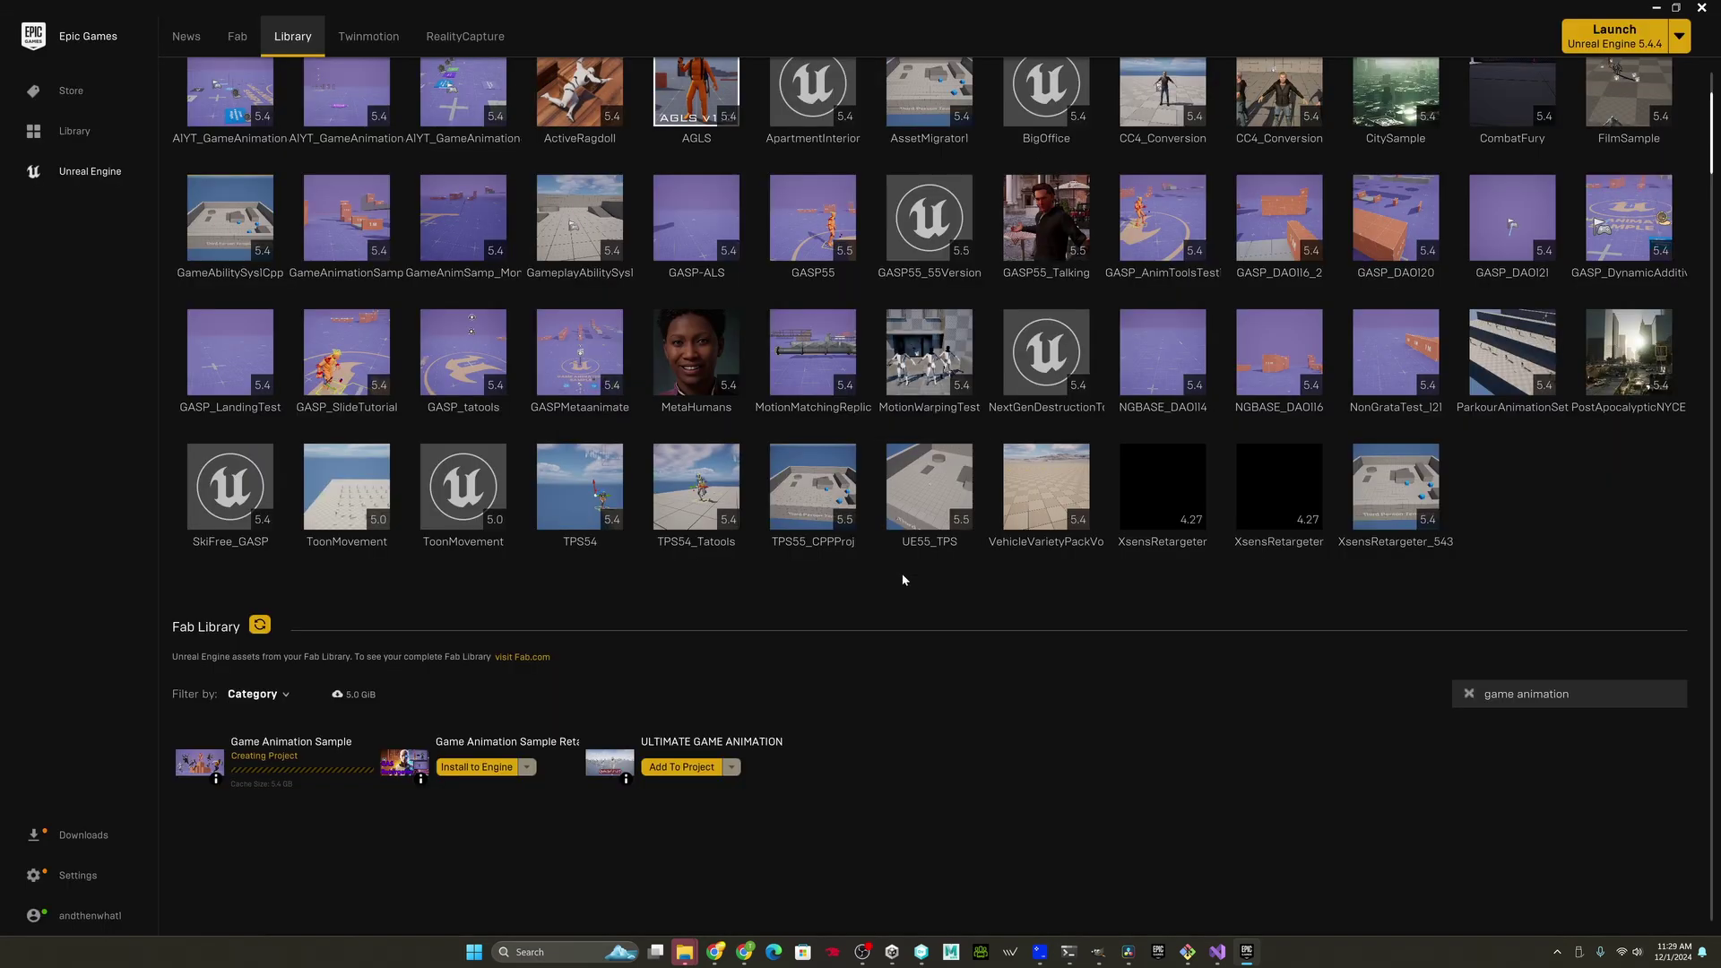
# - Filter the projects by 55 and show the tatools201_ue55 project in its folder
pyautogui.scroll(3, 805, 616)
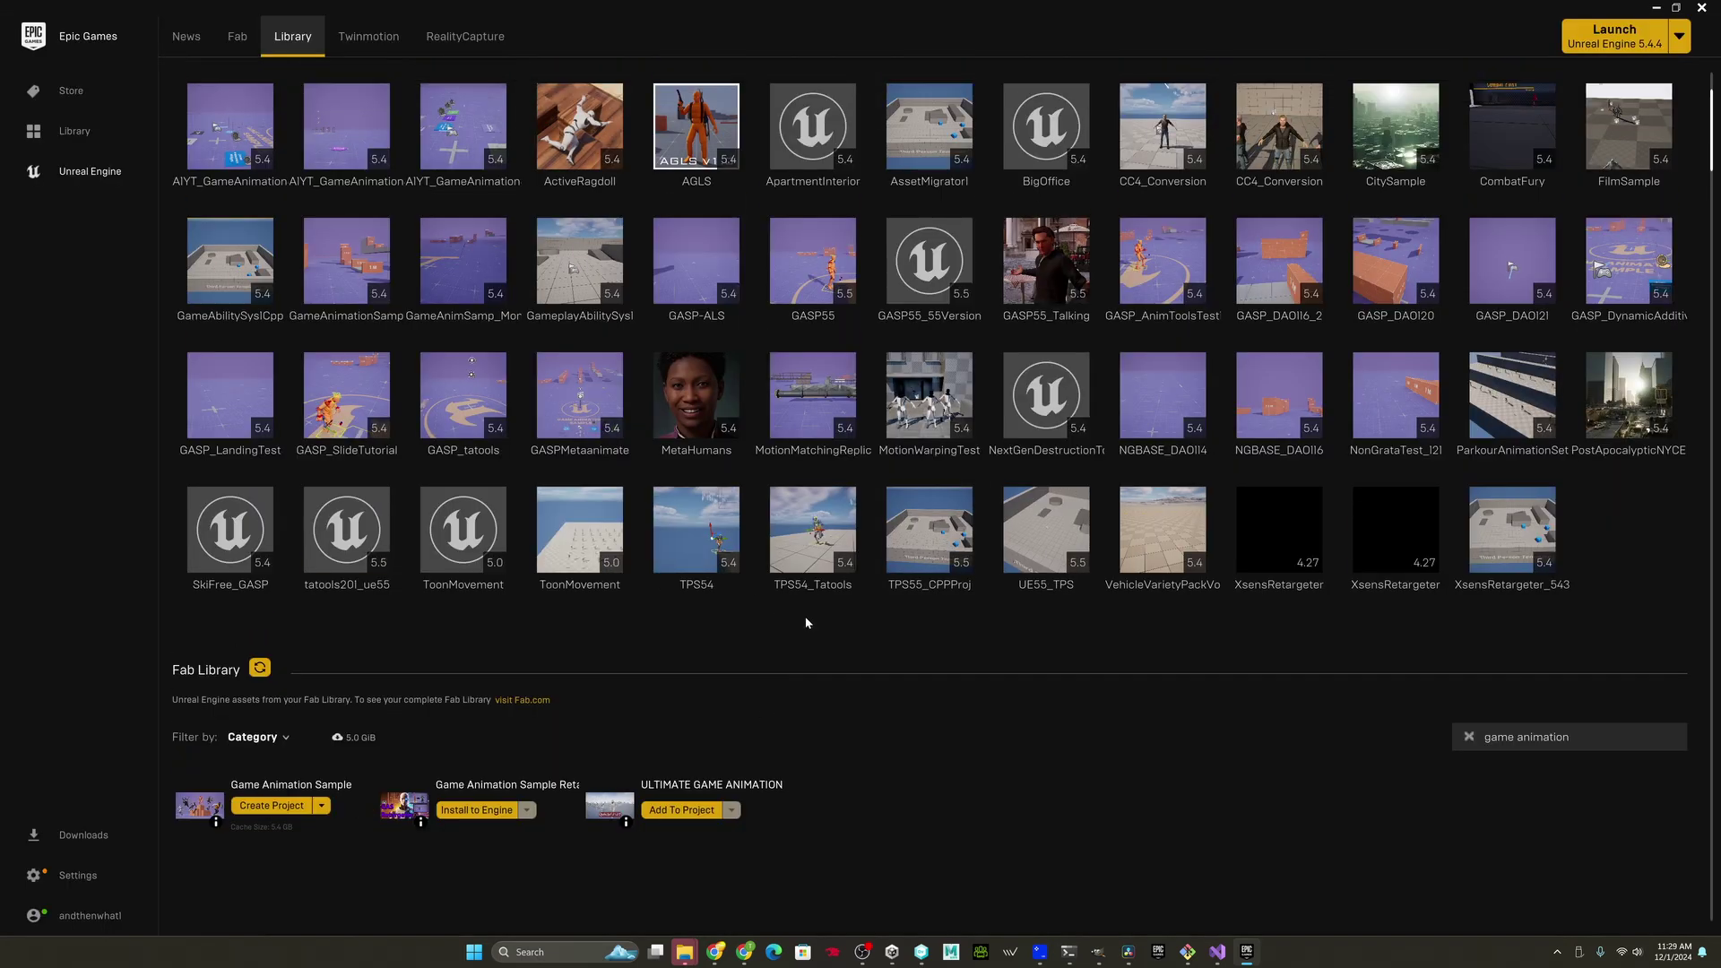
pyautogui.click(1618, 296)
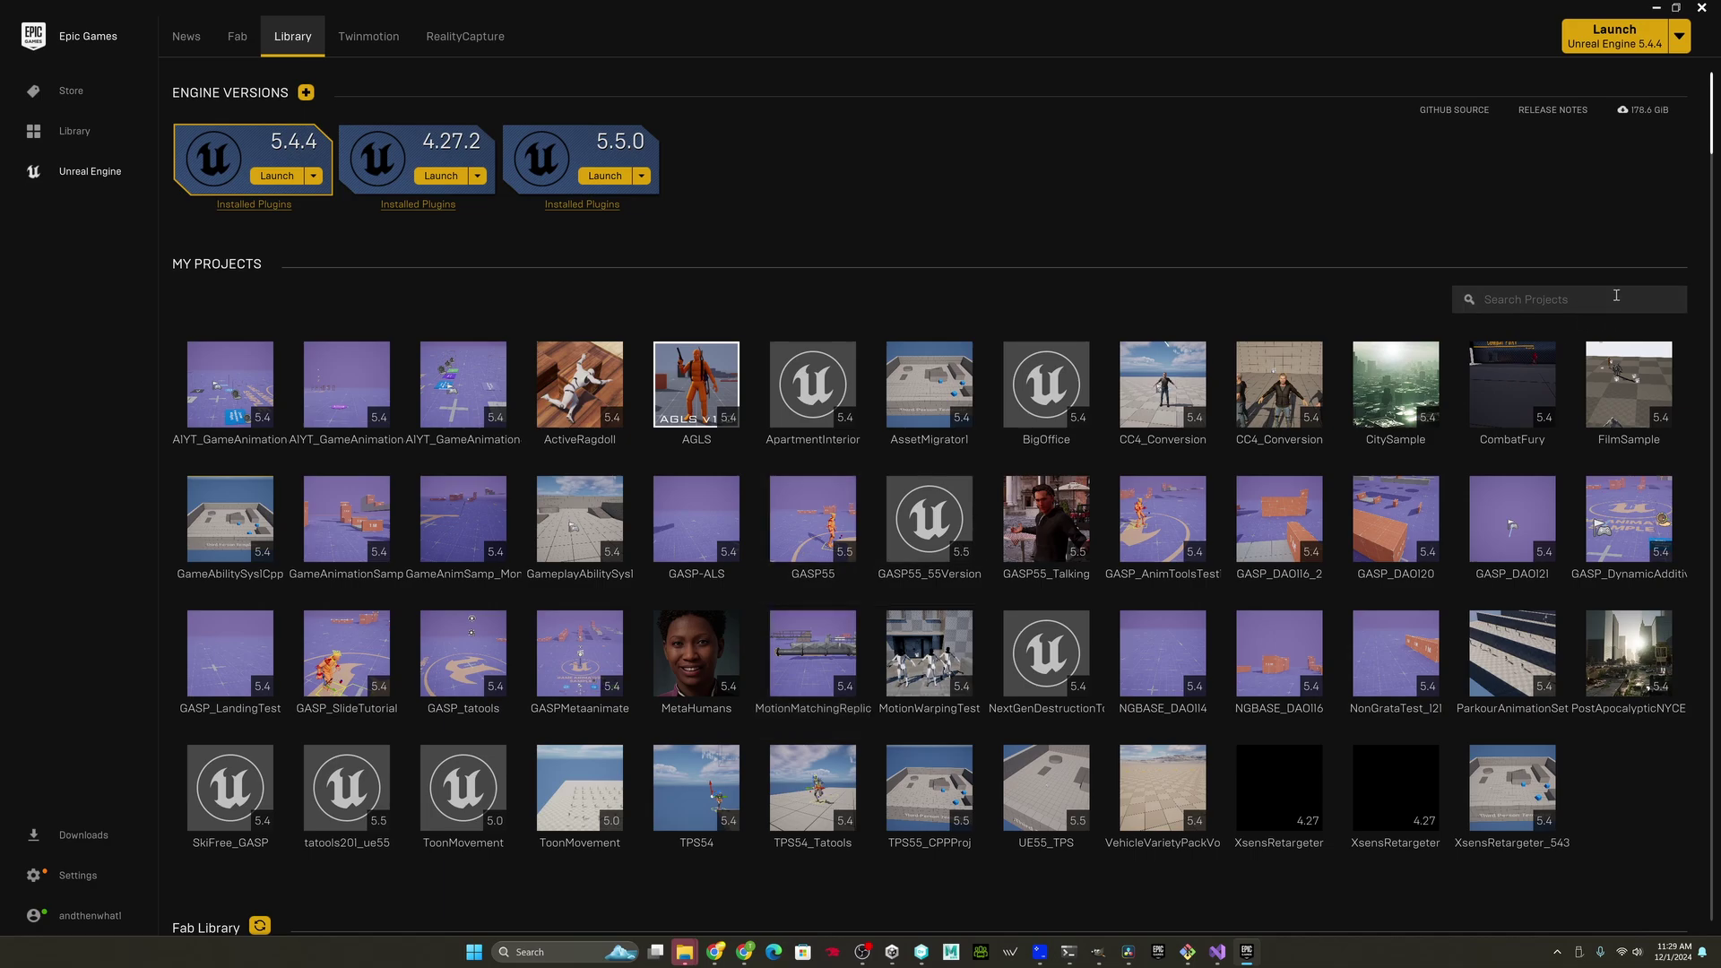
pyautogui.write('55')
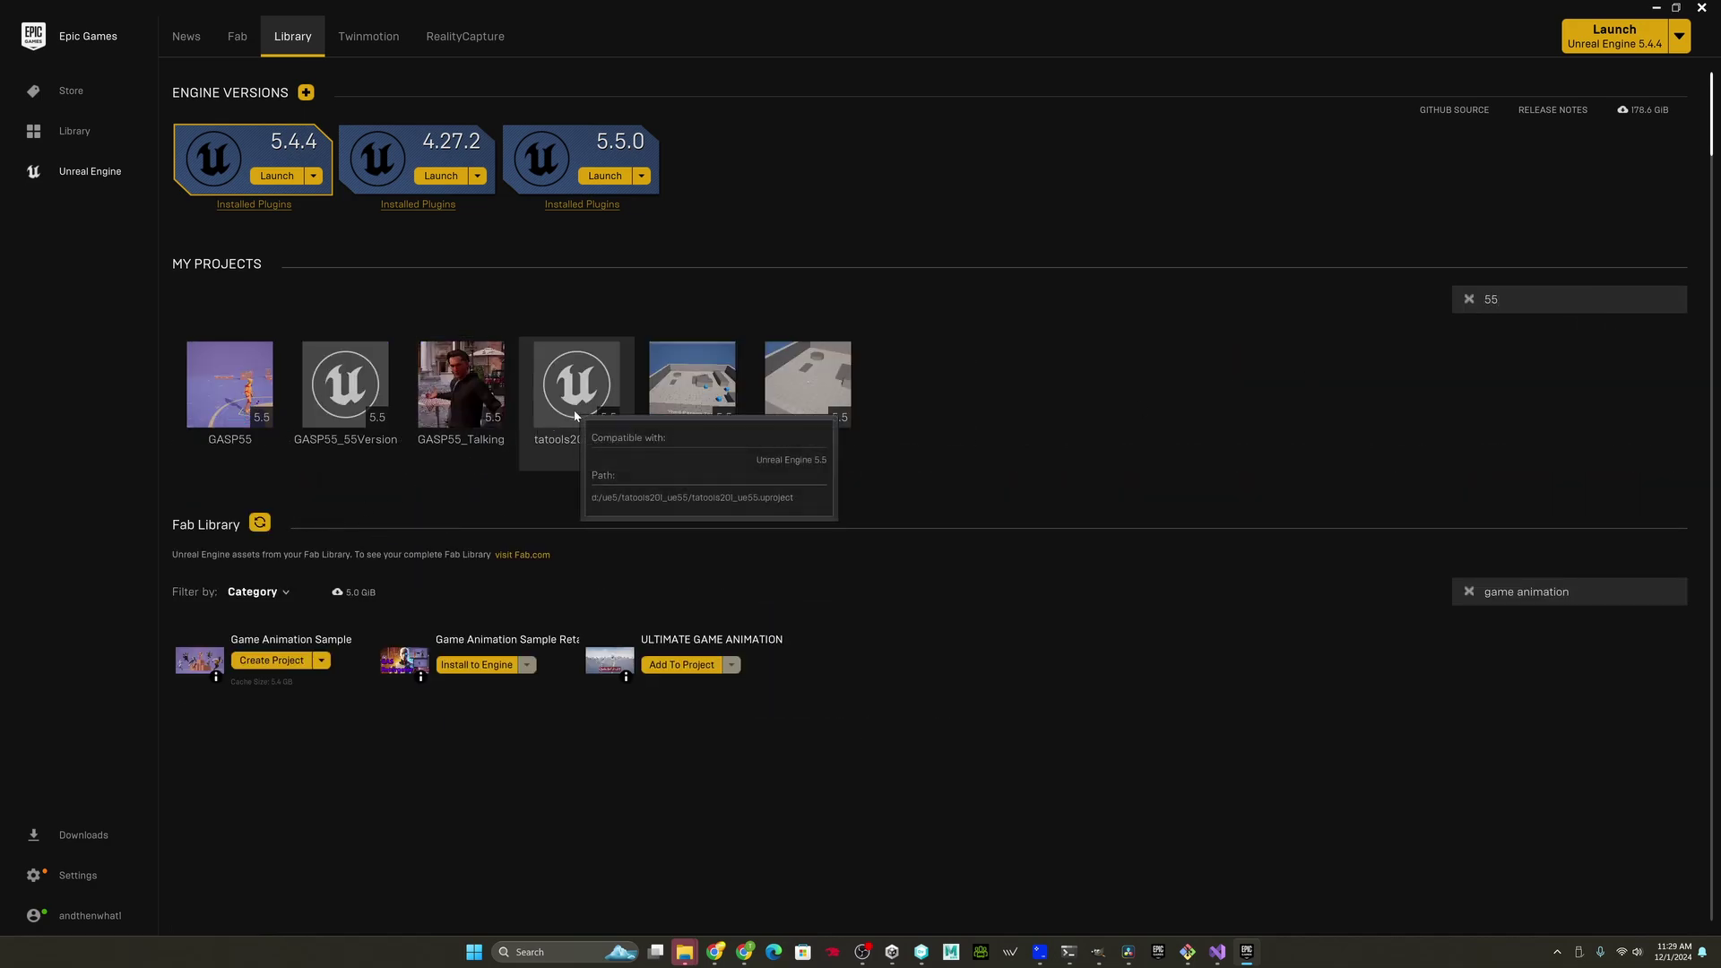
pyautogui.click(563, 448)
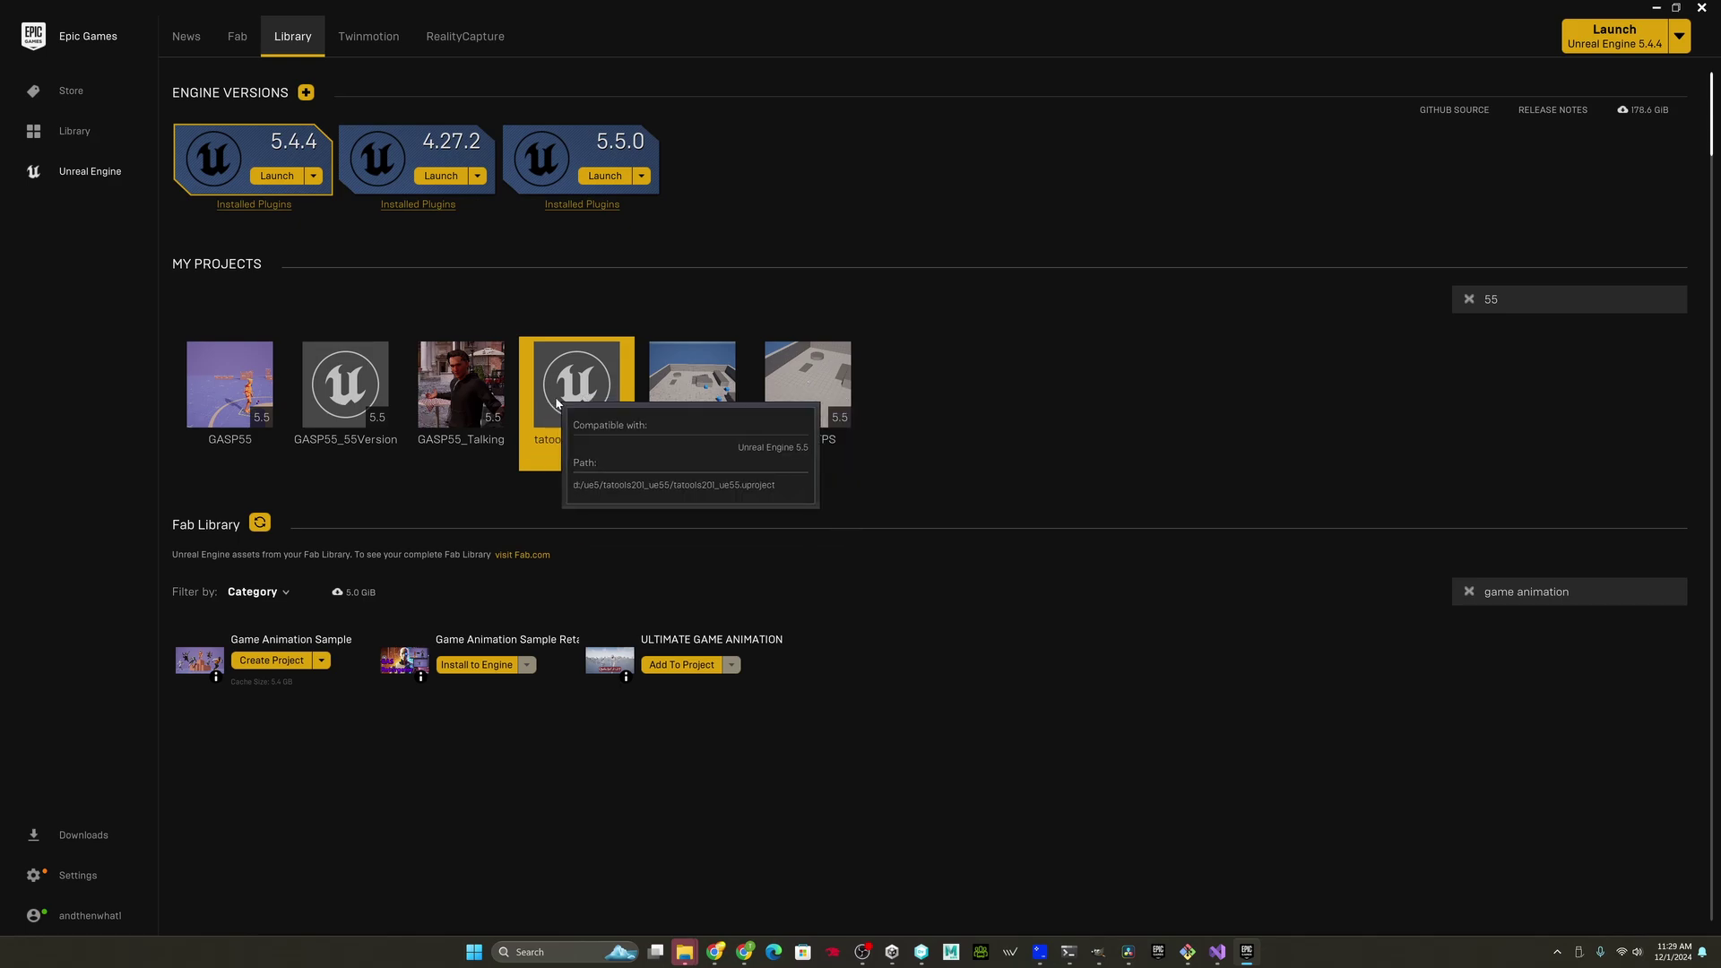
pyautogui.rightClick(583, 401)
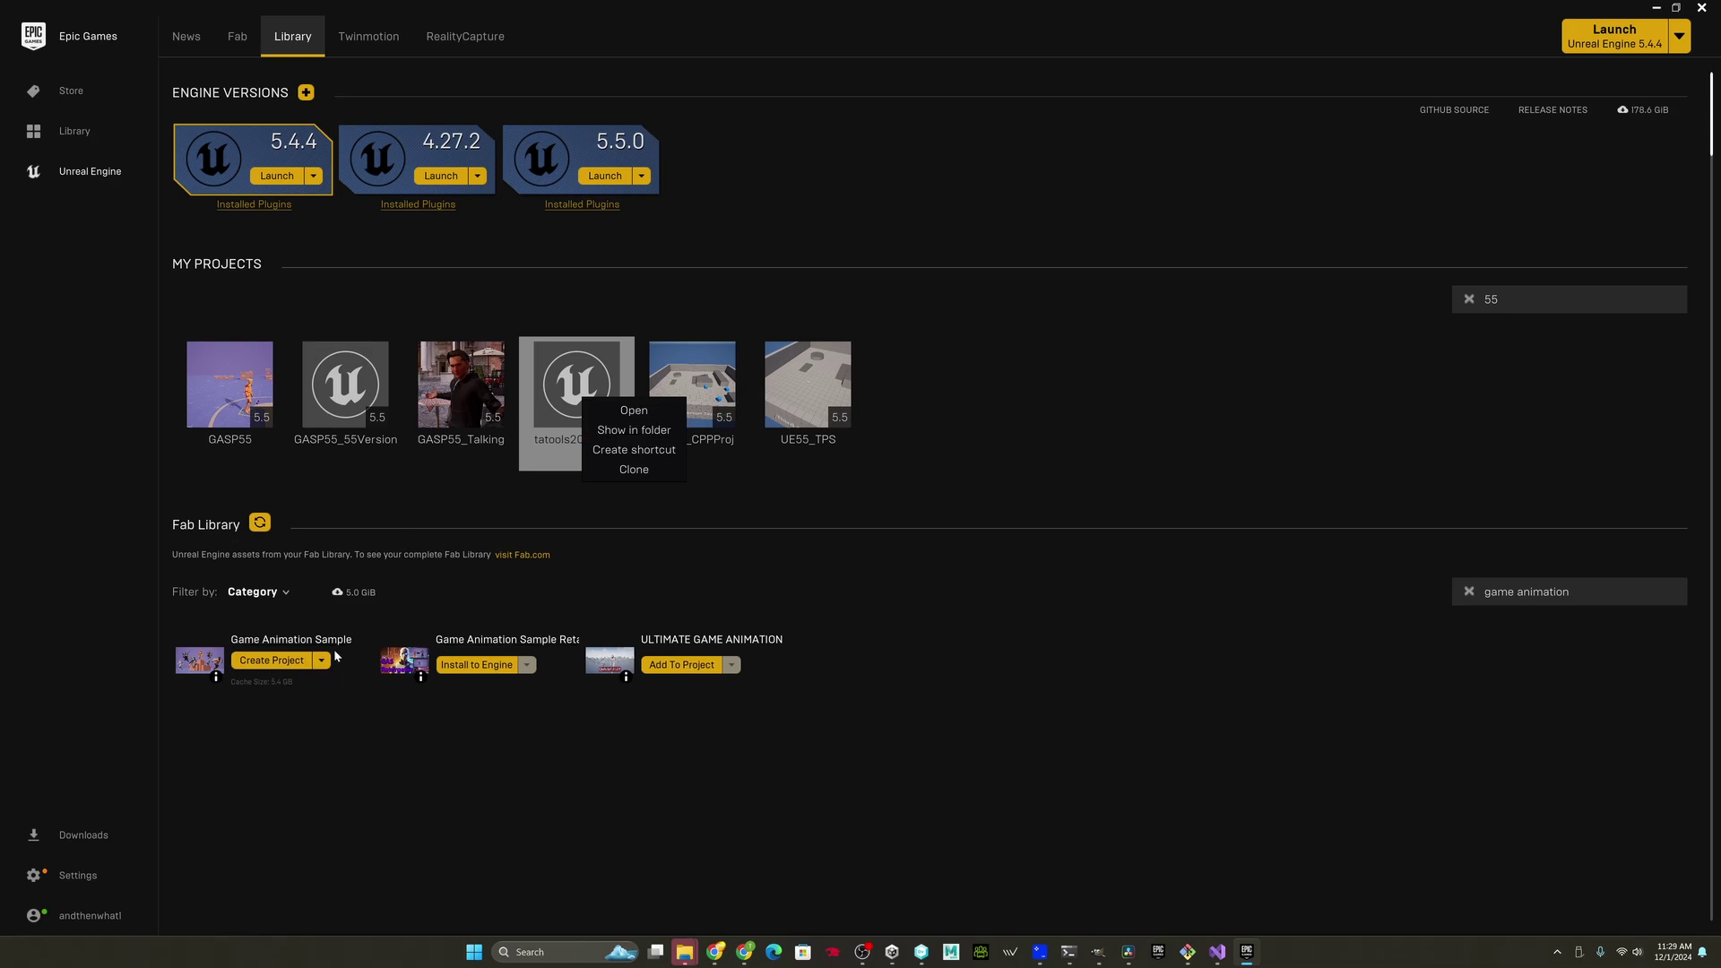
pyautogui.click(618, 430)
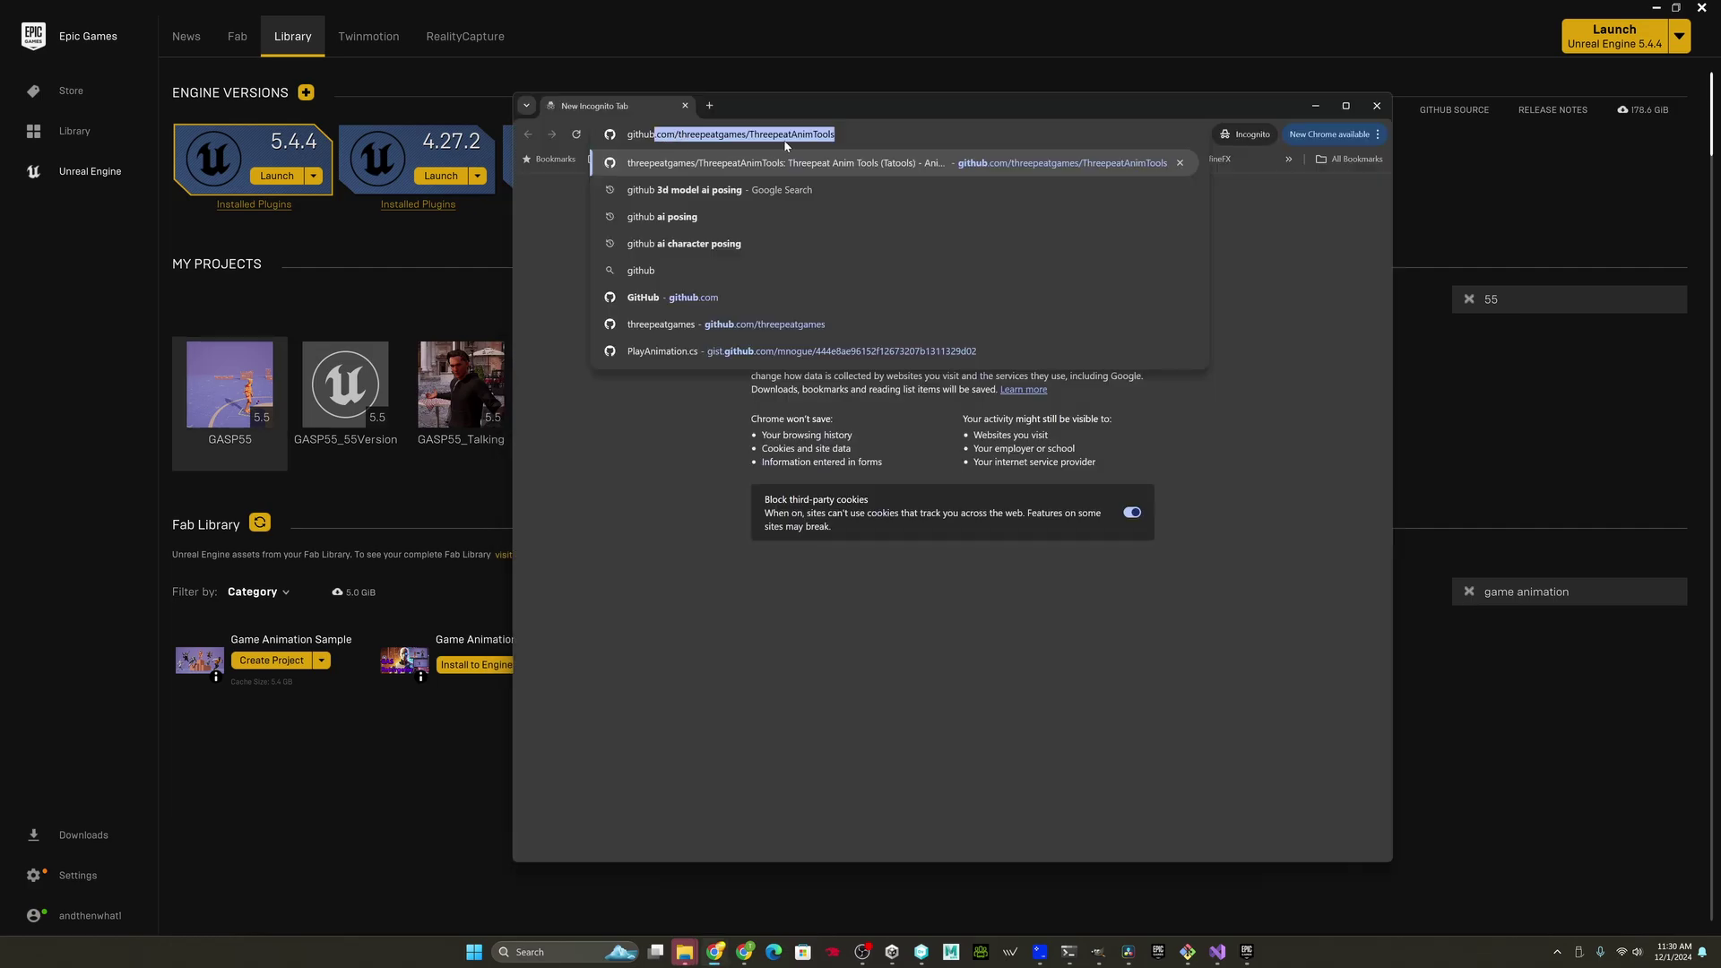
# - Download tatools_2_0_1_UE55.zip from the releases of the threepeatgames/ThreepeatAnimTools GitHub repository and close the page
pyautogui.press('Return')
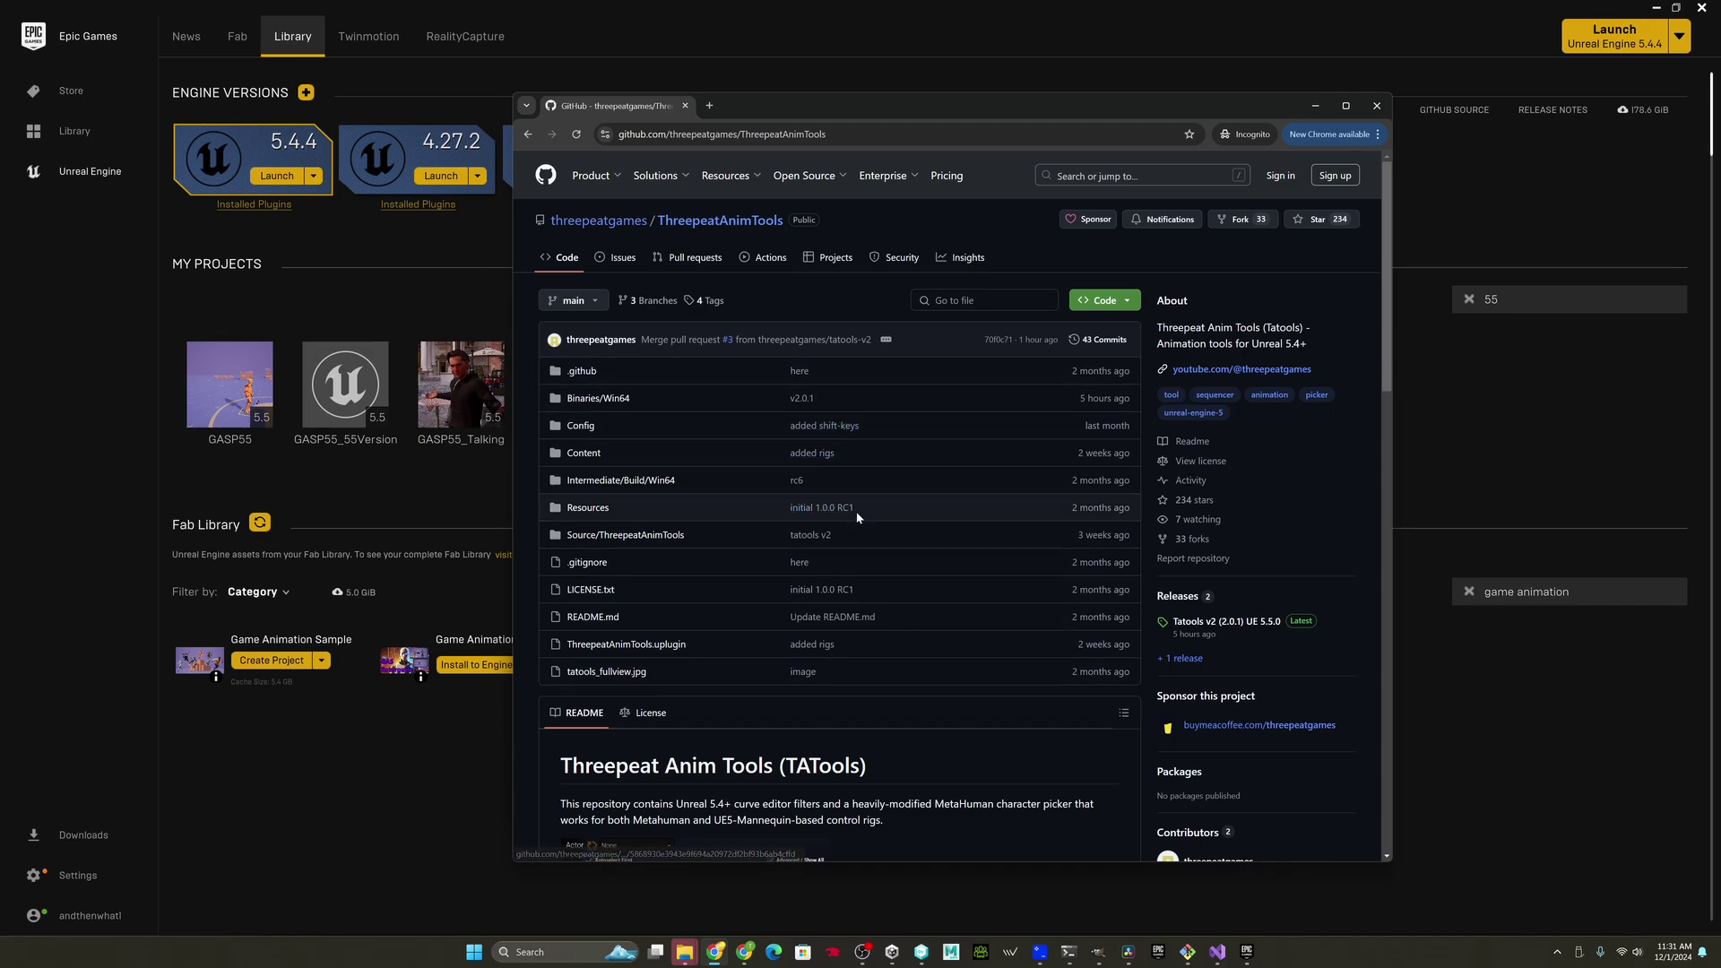
pyautogui.click(1105, 300)
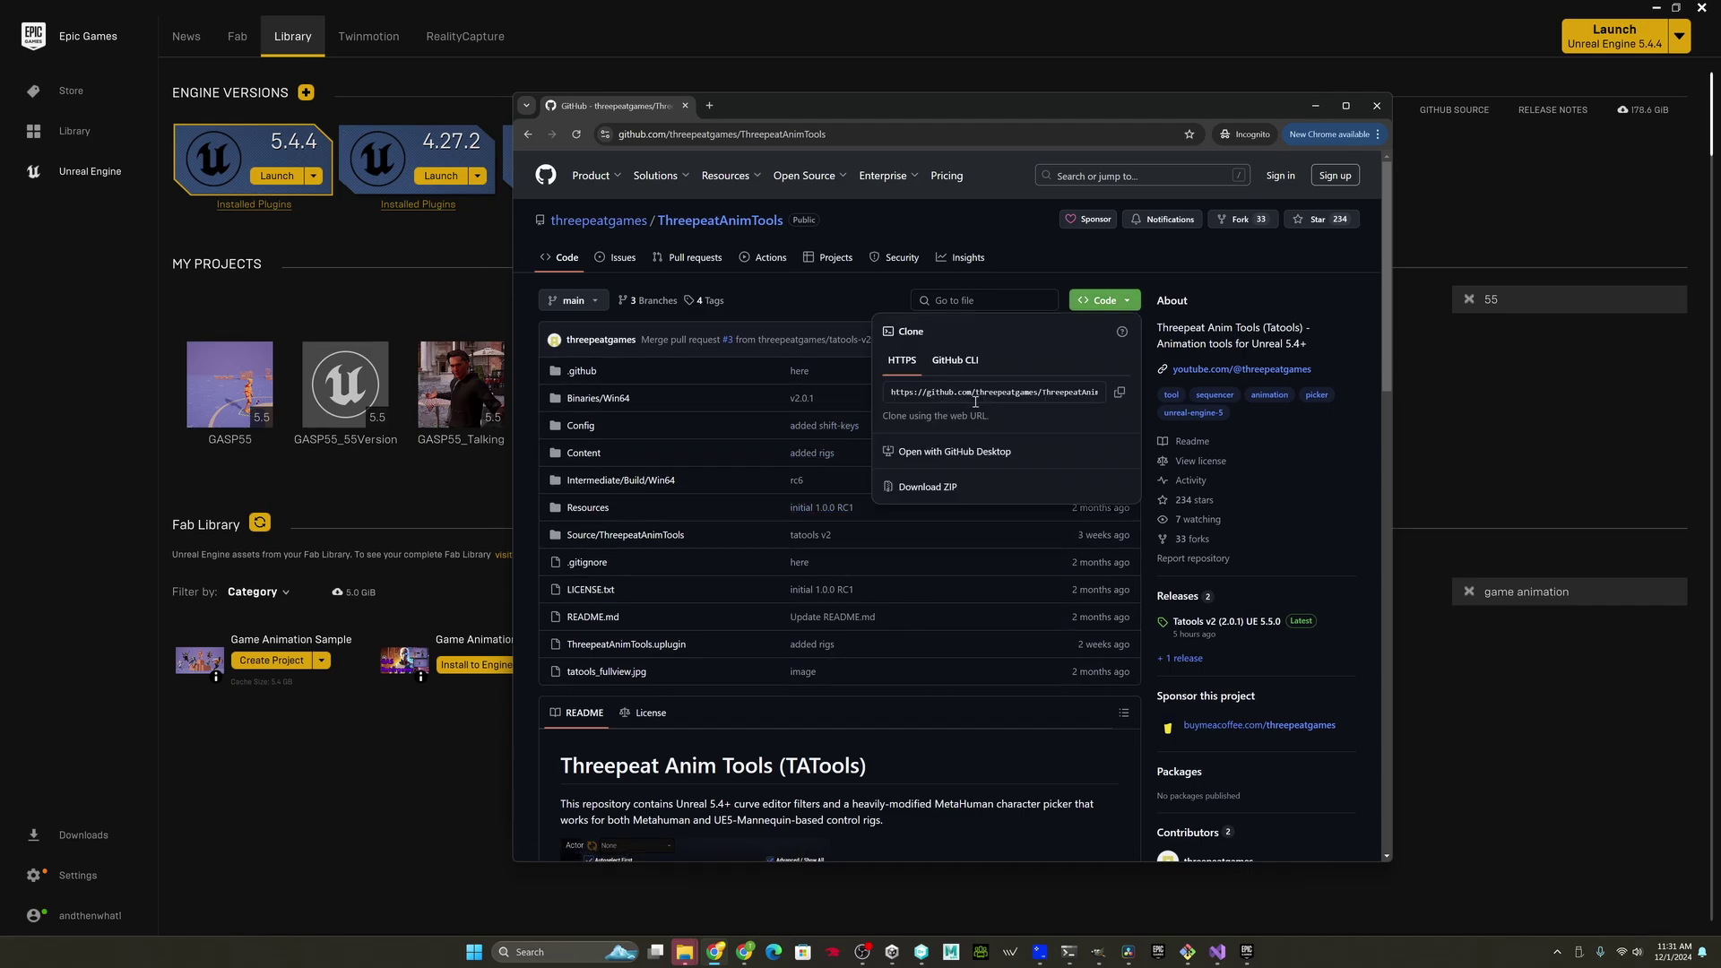
pyautogui.click(1288, 541)
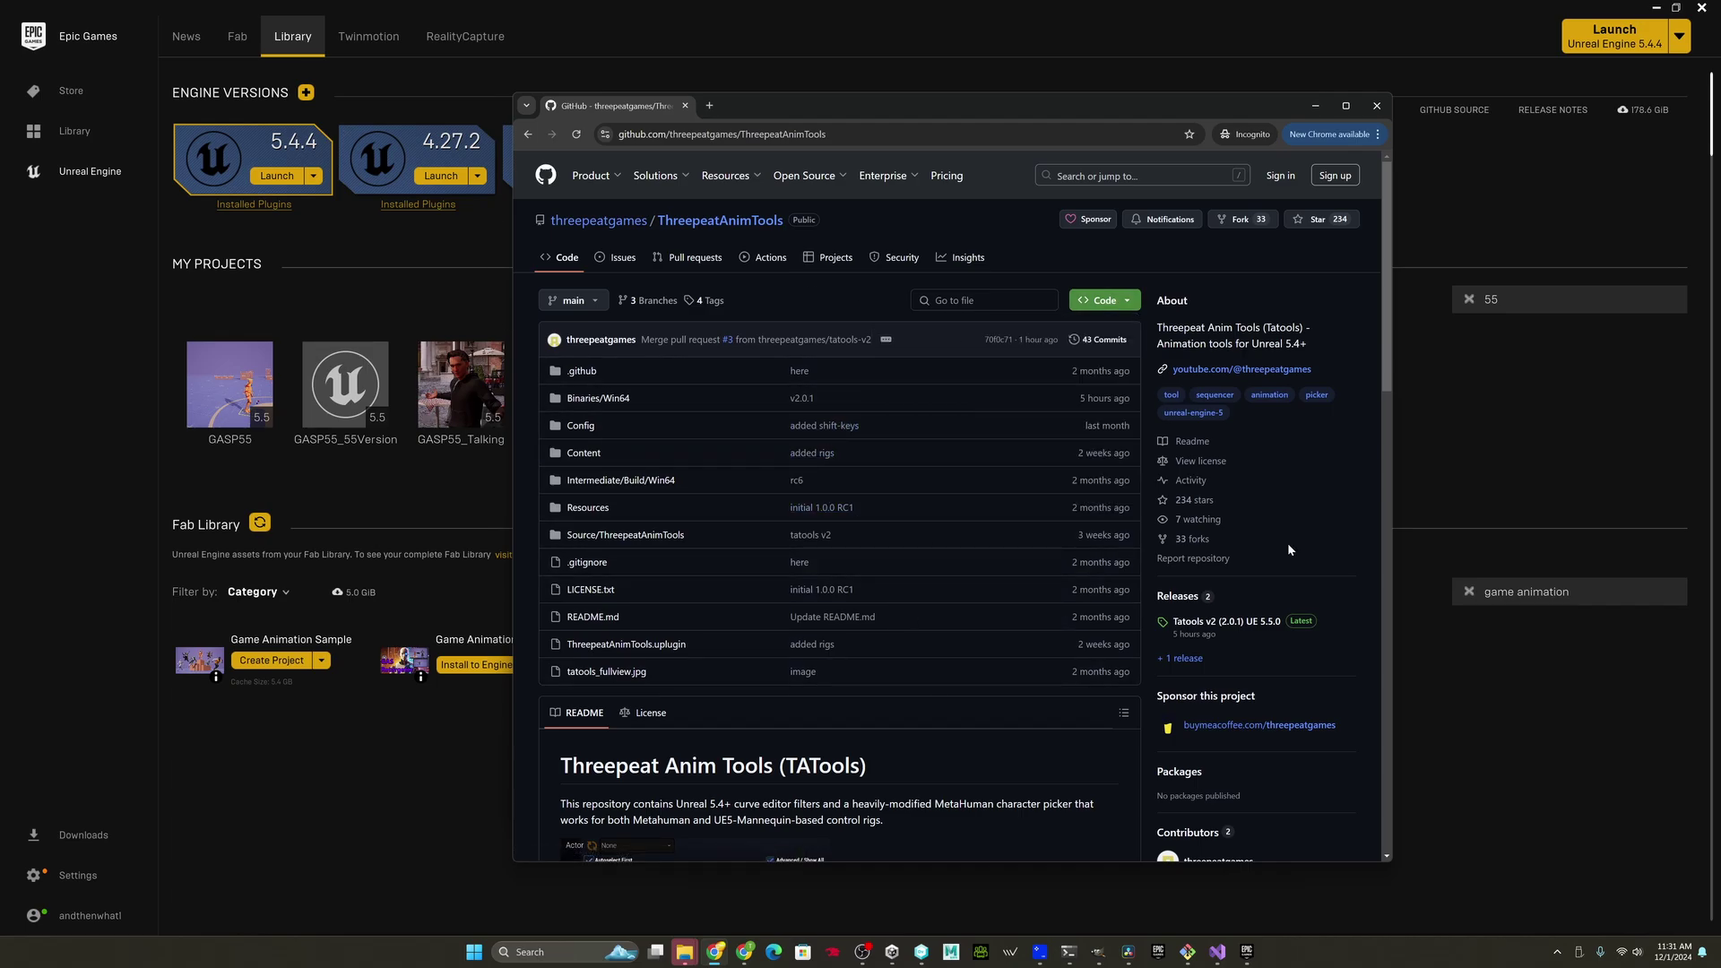
pyautogui.click(1177, 597)
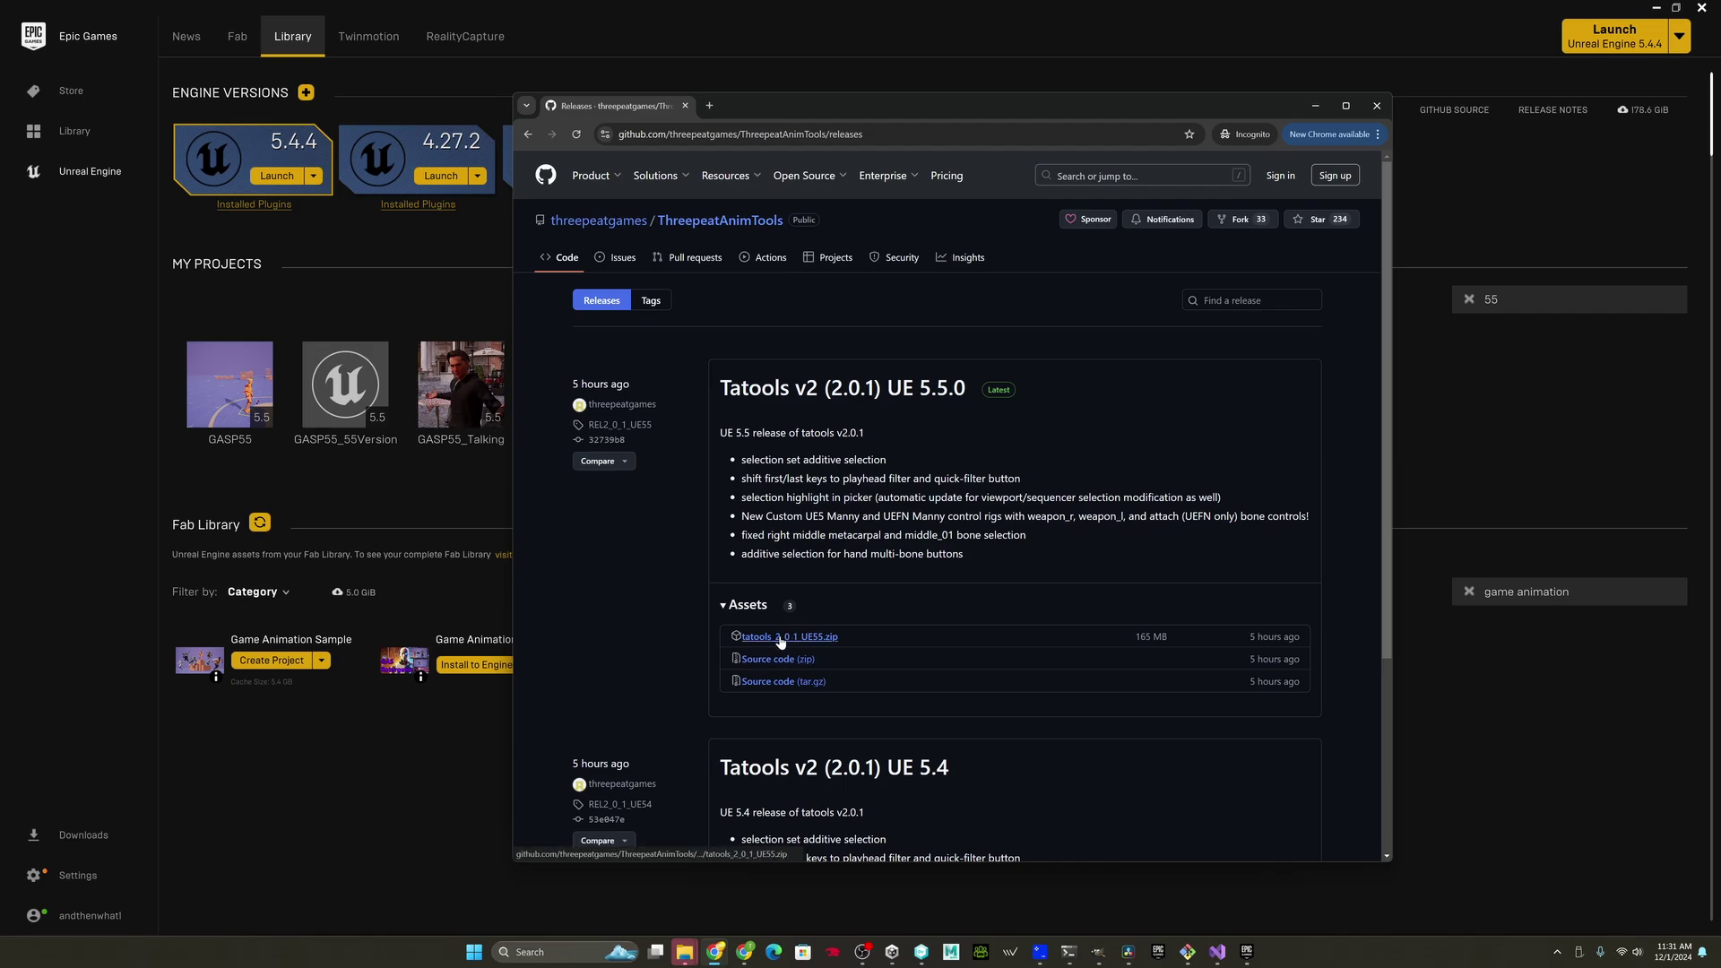
pyautogui.click(821, 638)
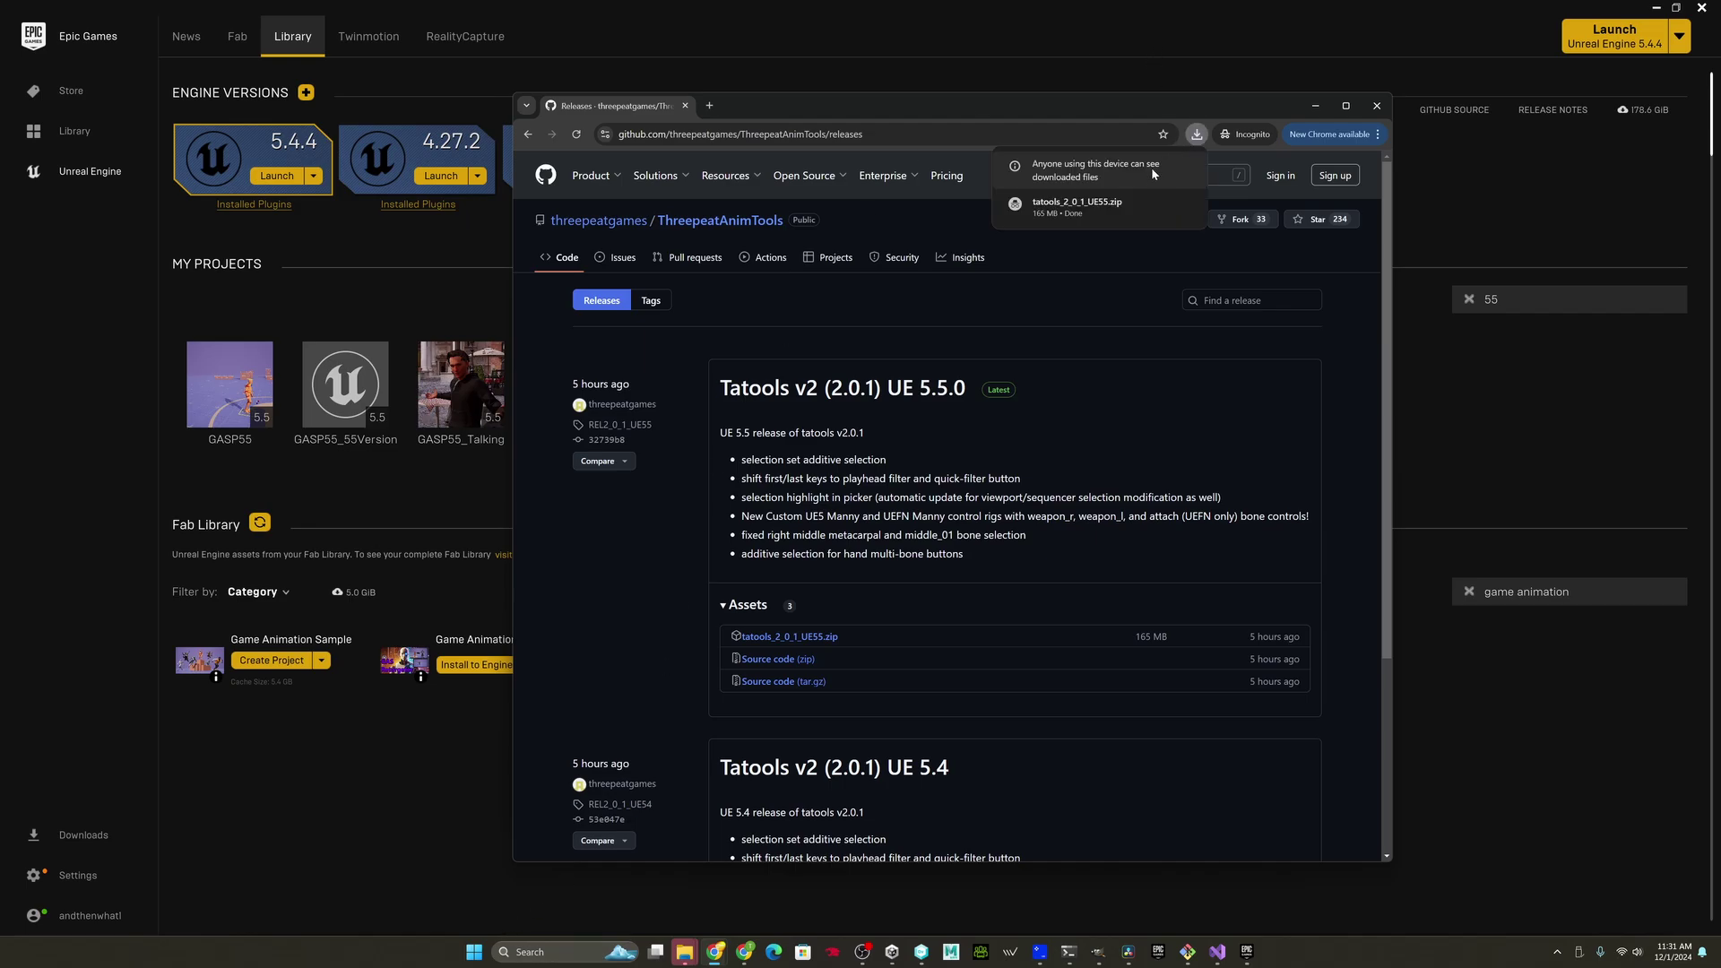
pyautogui.click(685, 106)
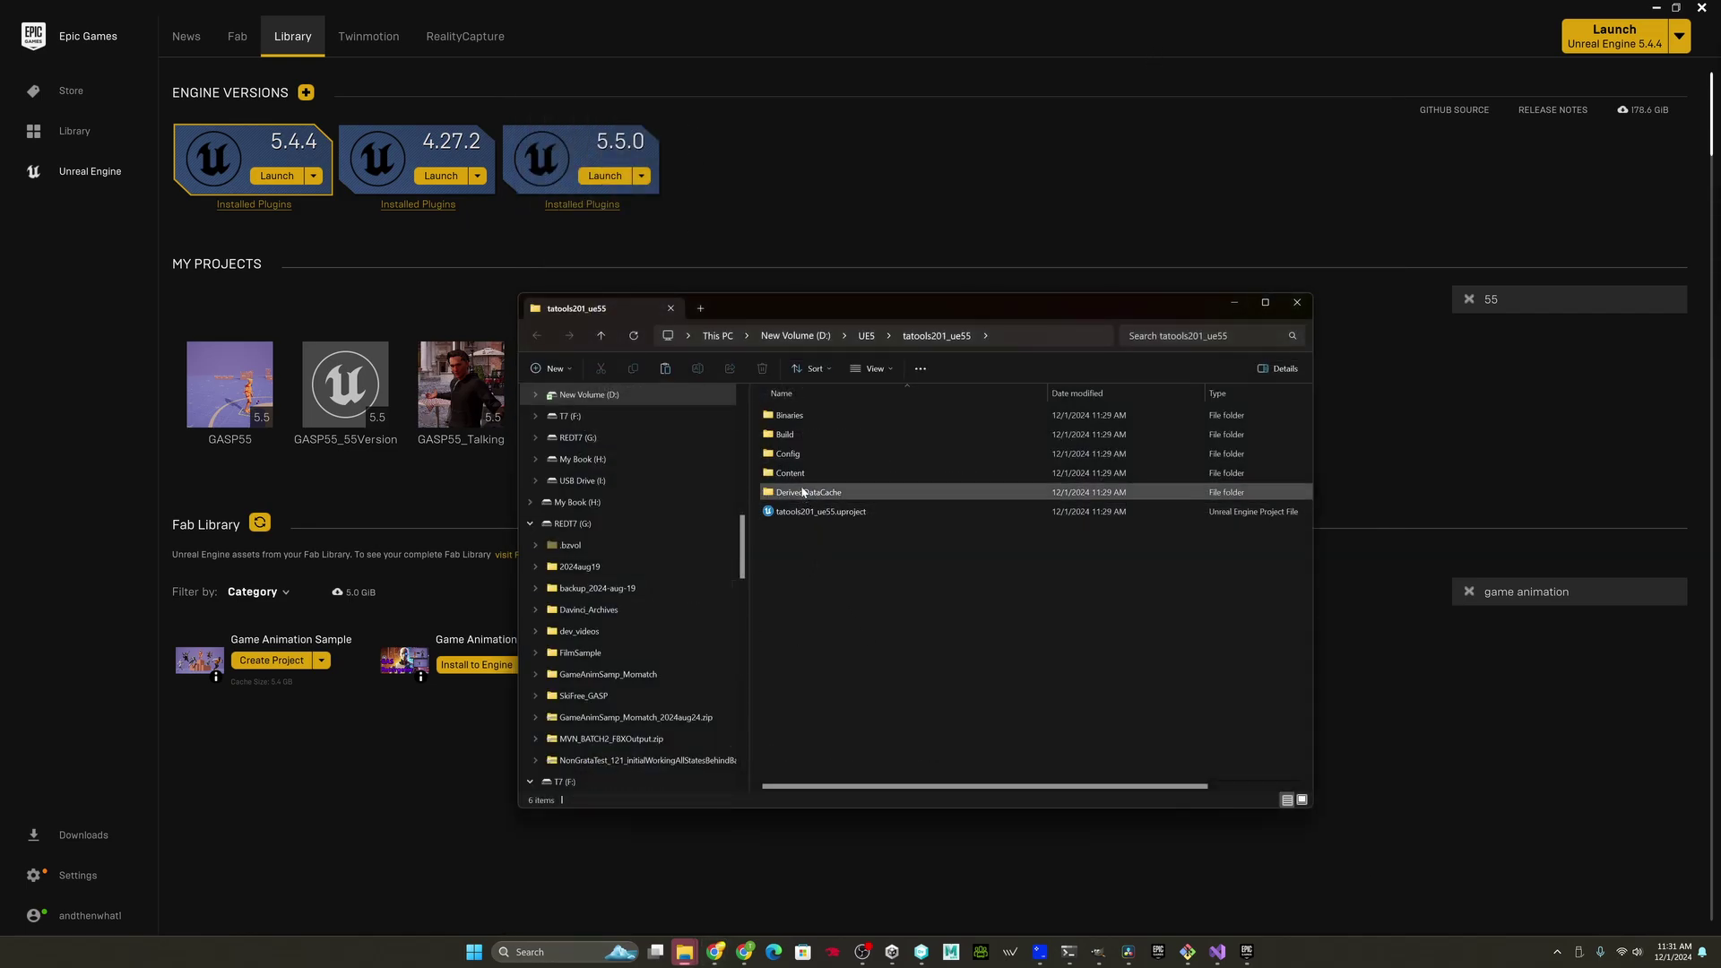
# - Create a folder named Plugins in the tatools201_ue55 project folder and open it
pyautogui.rightClick(884, 596)
pyautogui.click(787, 432)
pyautogui.hotkey('ctrl', 'shift', 'n')
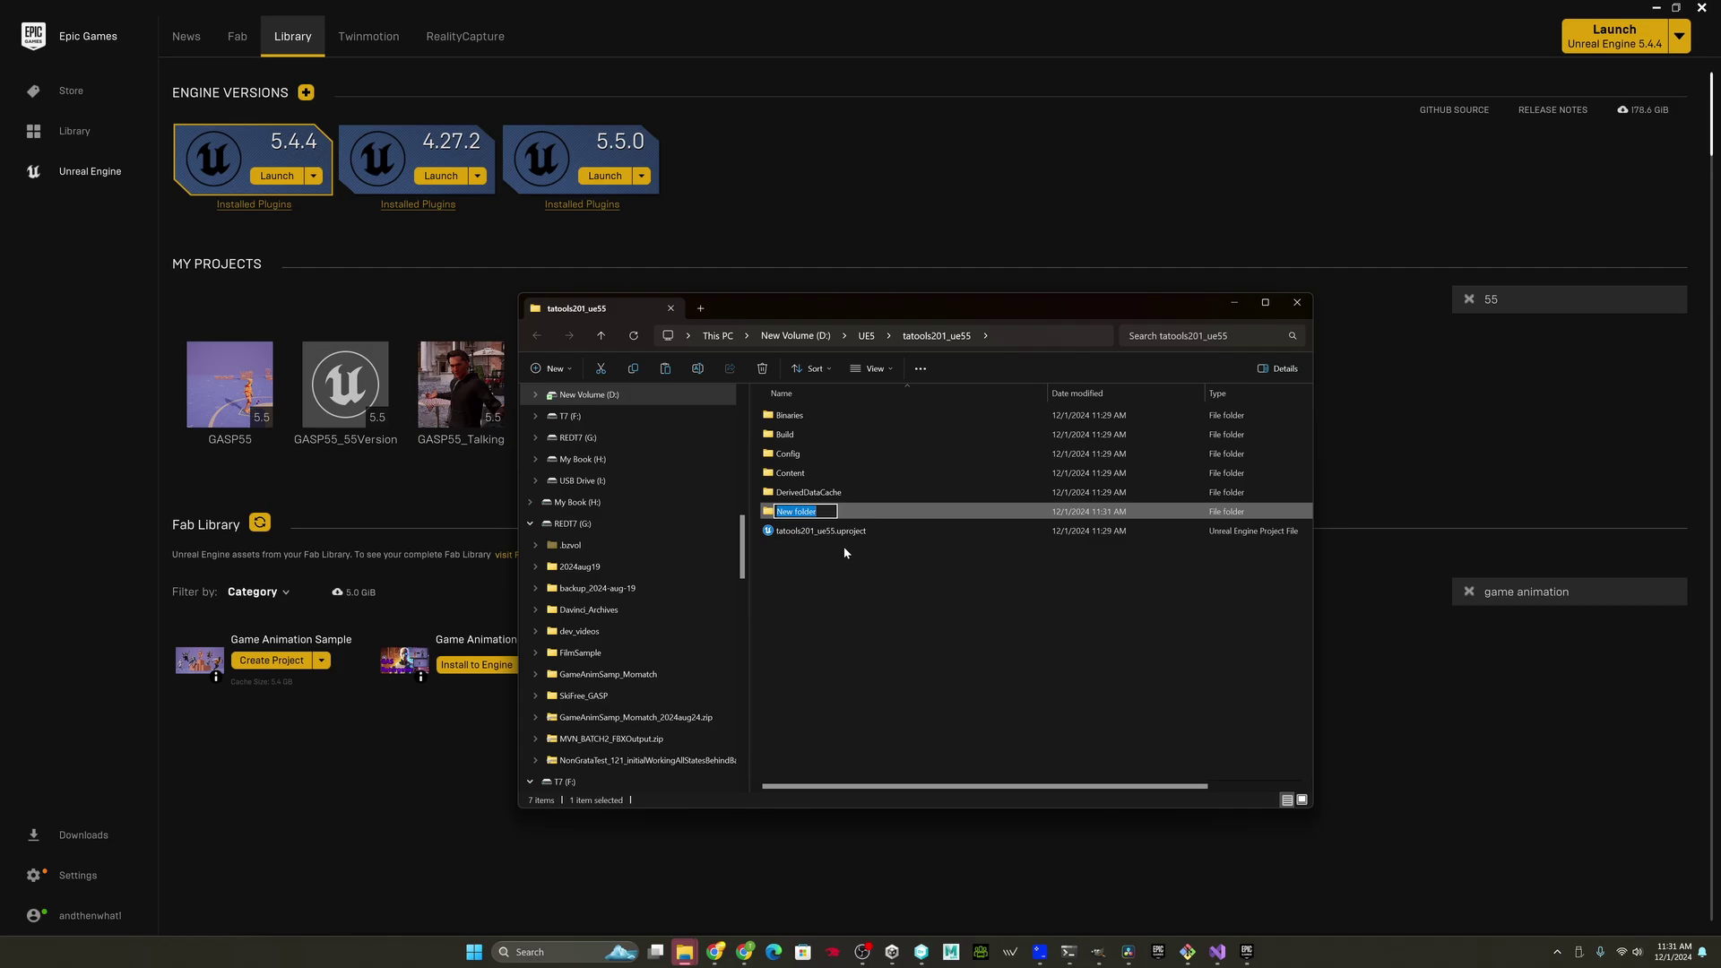
pyautogui.write('Plugins')
pyautogui.press('Return')
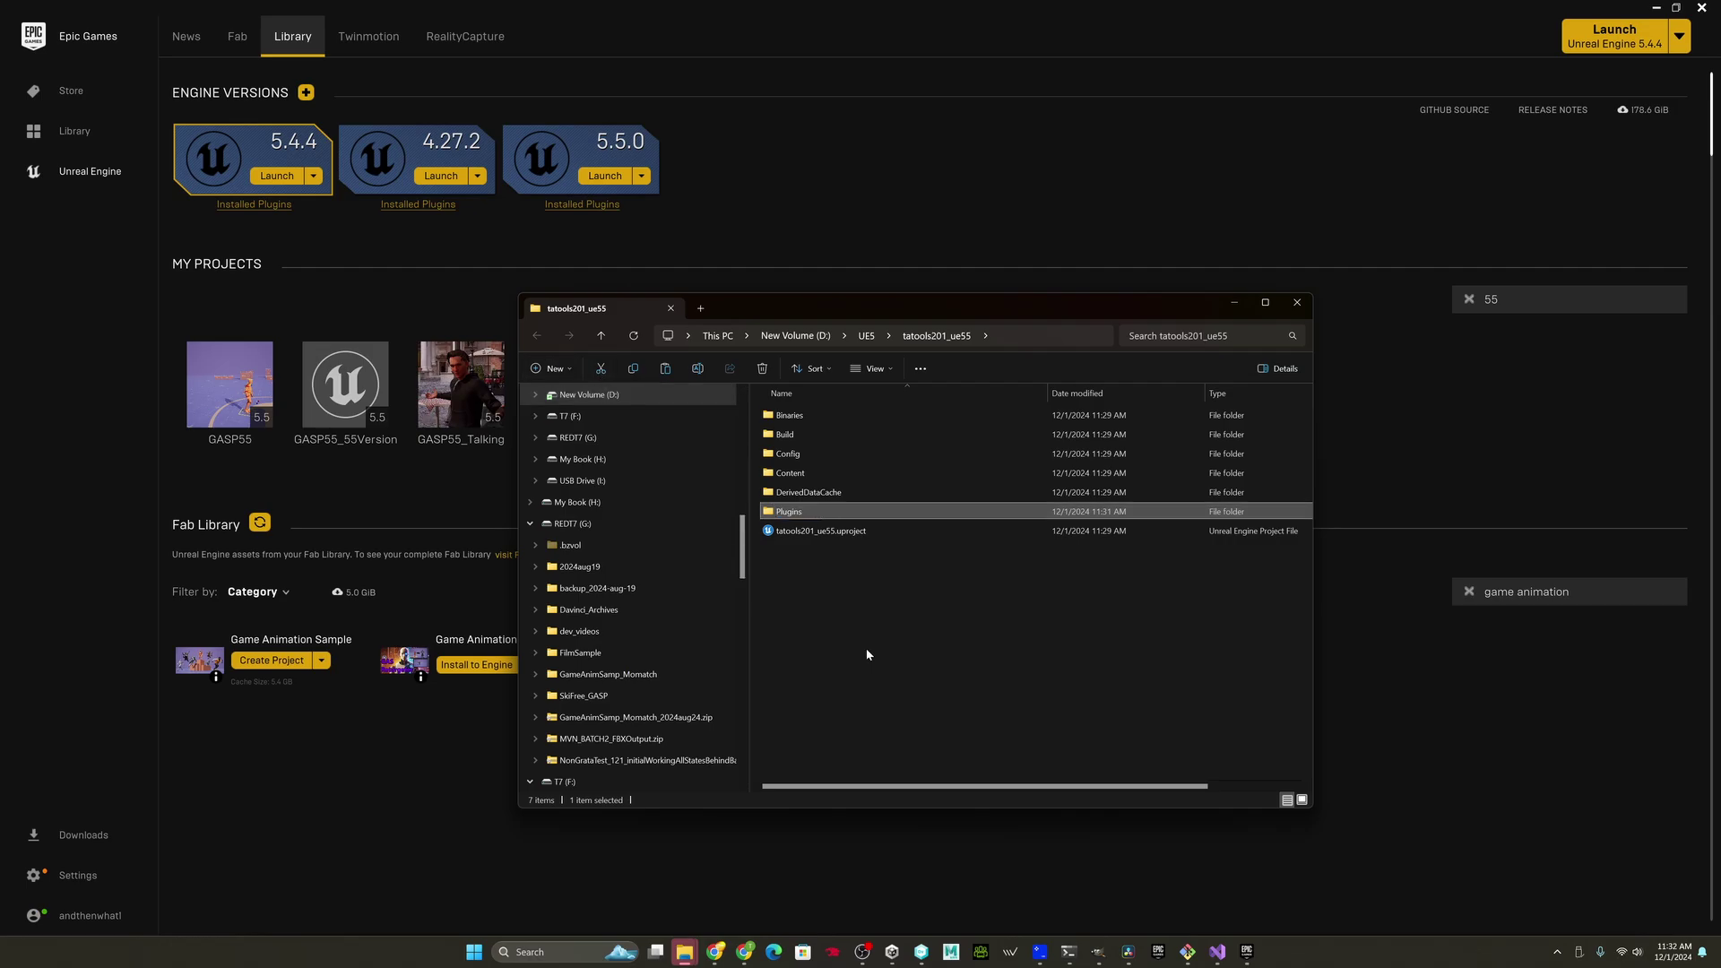
pyautogui.press('Return')
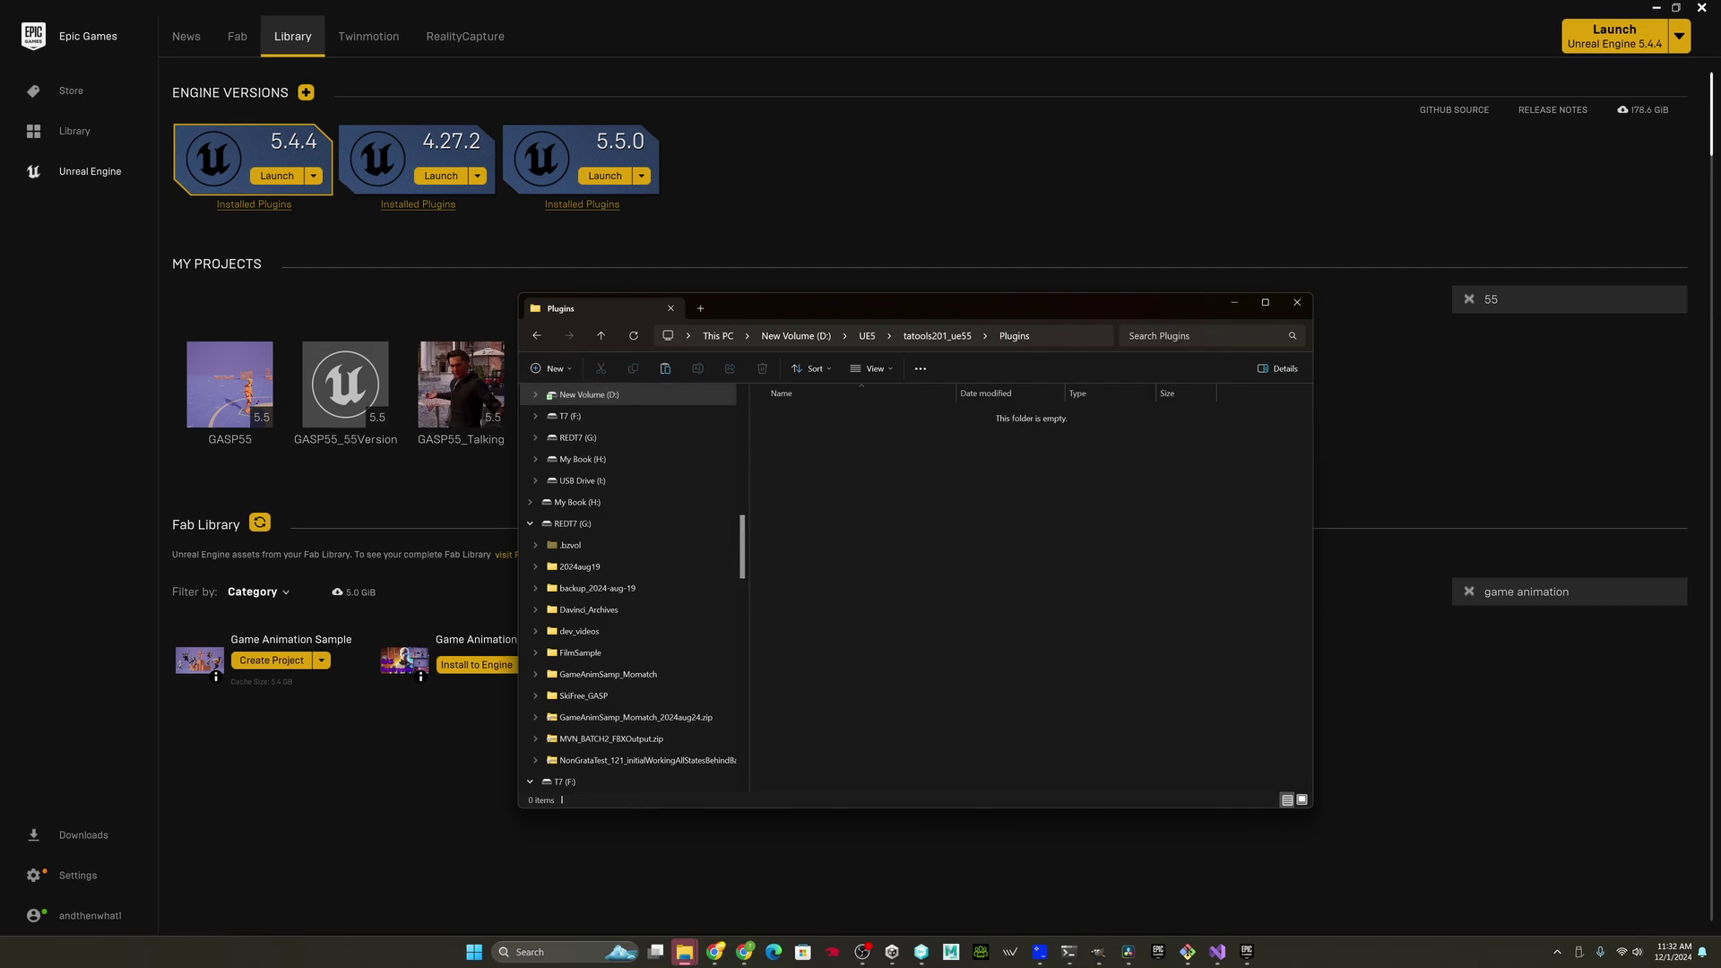
# - Place tatools_2_0_1_UE55.zip in the project's Plugins folder and extract it there
pyautogui.moveTo(847, 728); pyautogui.dragTo(909, 565)
pyautogui.click(827, 502)
pyautogui.moveTo(807, 416); pyautogui.dragTo(811, 459)
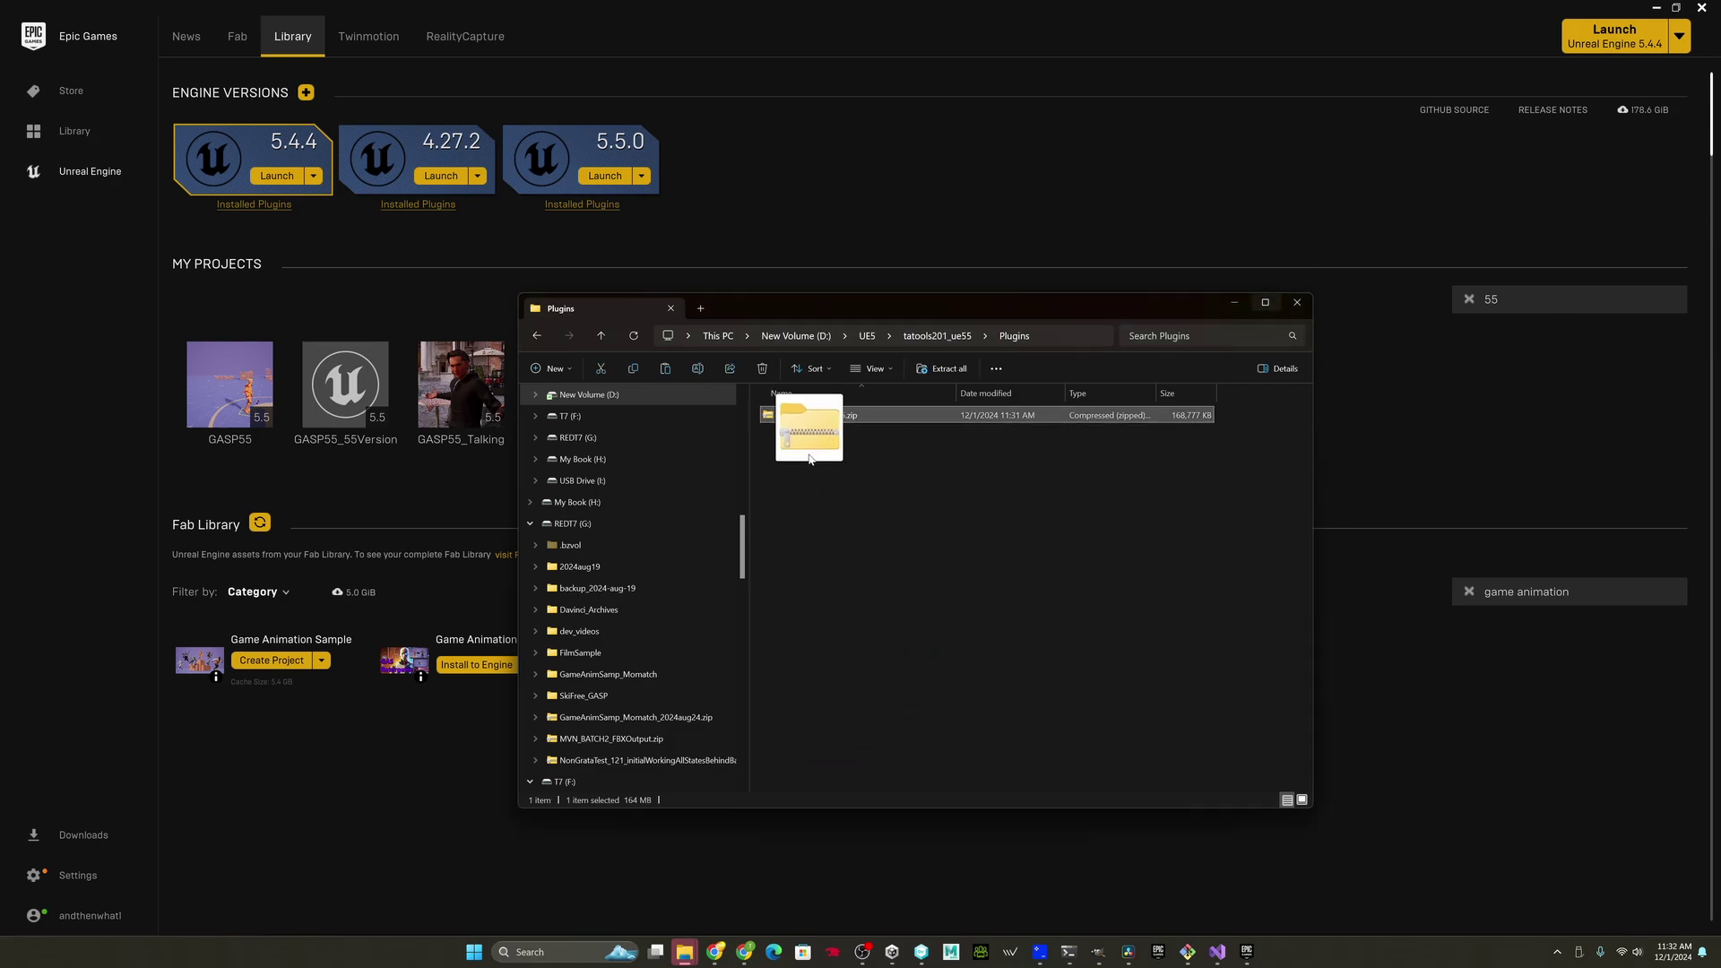
pyautogui.moveTo(811, 459); pyautogui.dragTo(818, 491, button='right')
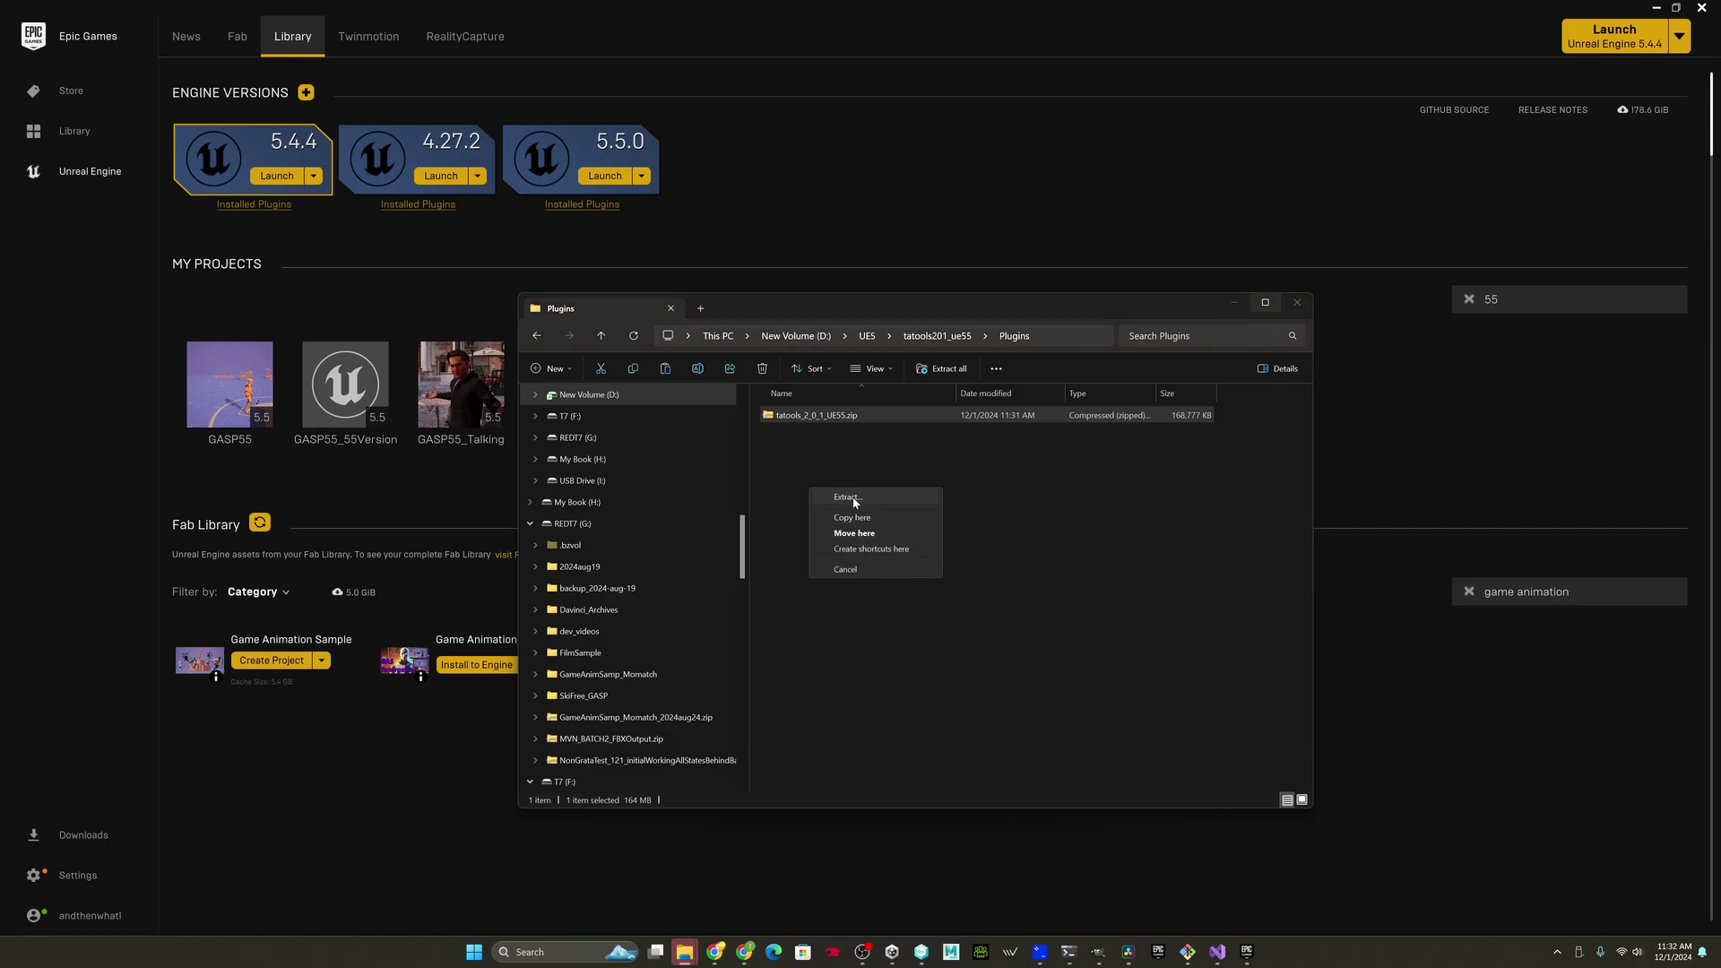
pyautogui.click(855, 501)
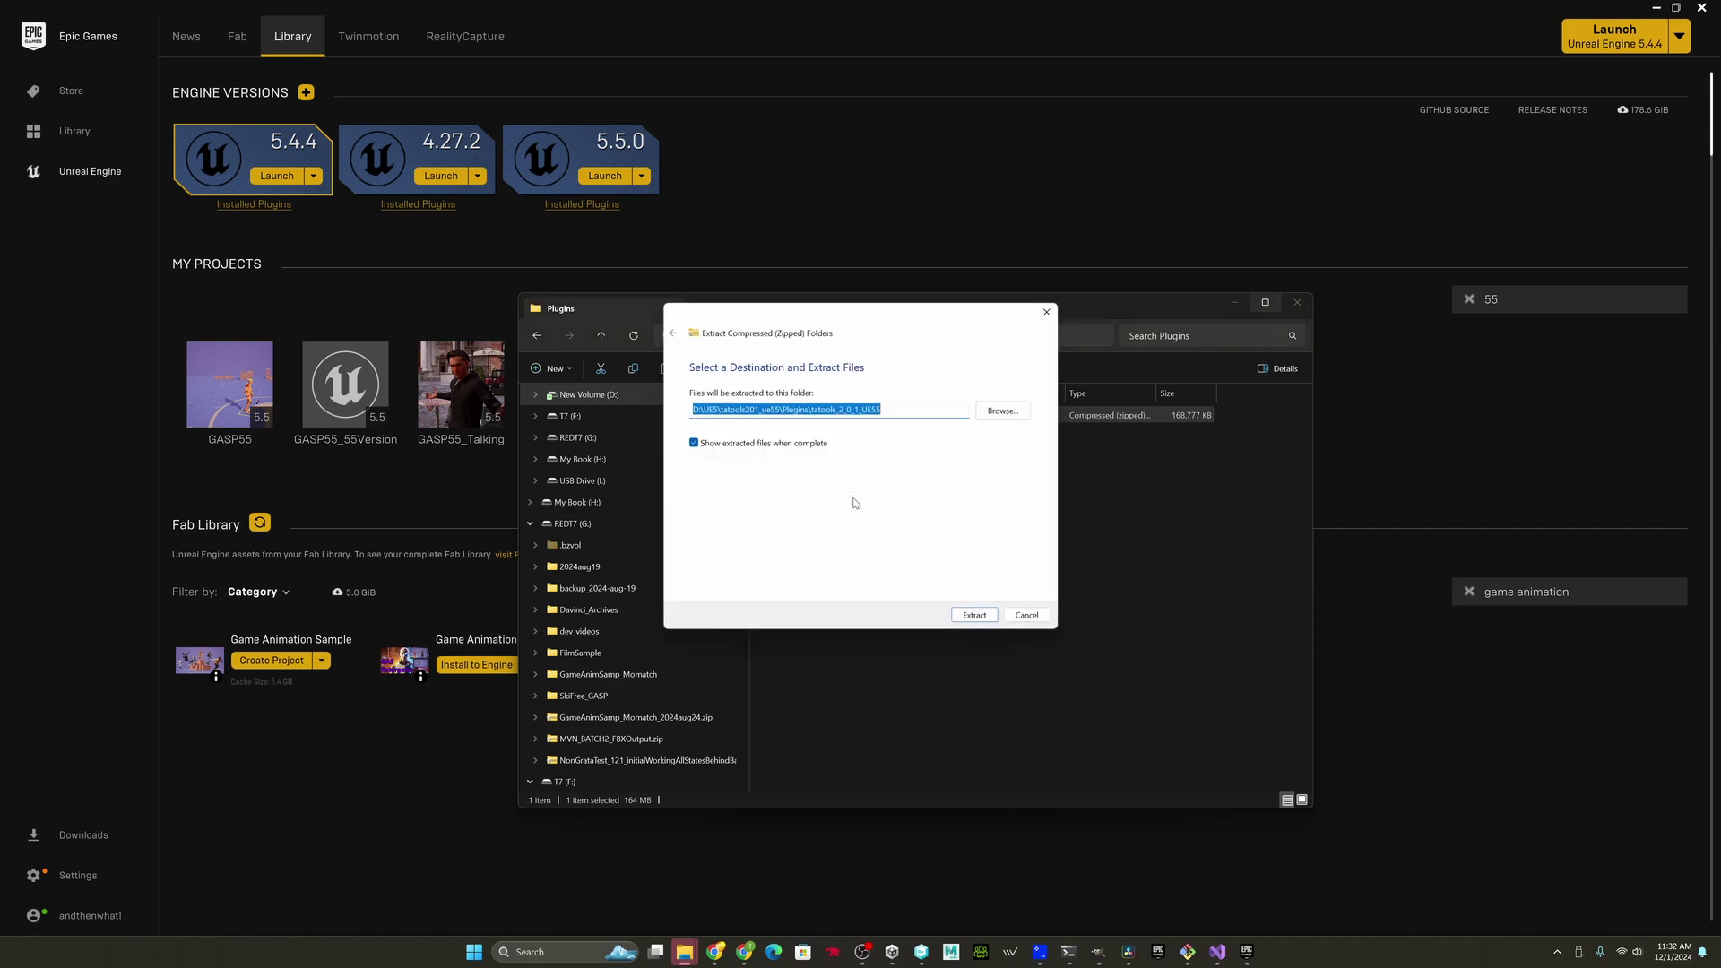
pyautogui.click(894, 410)
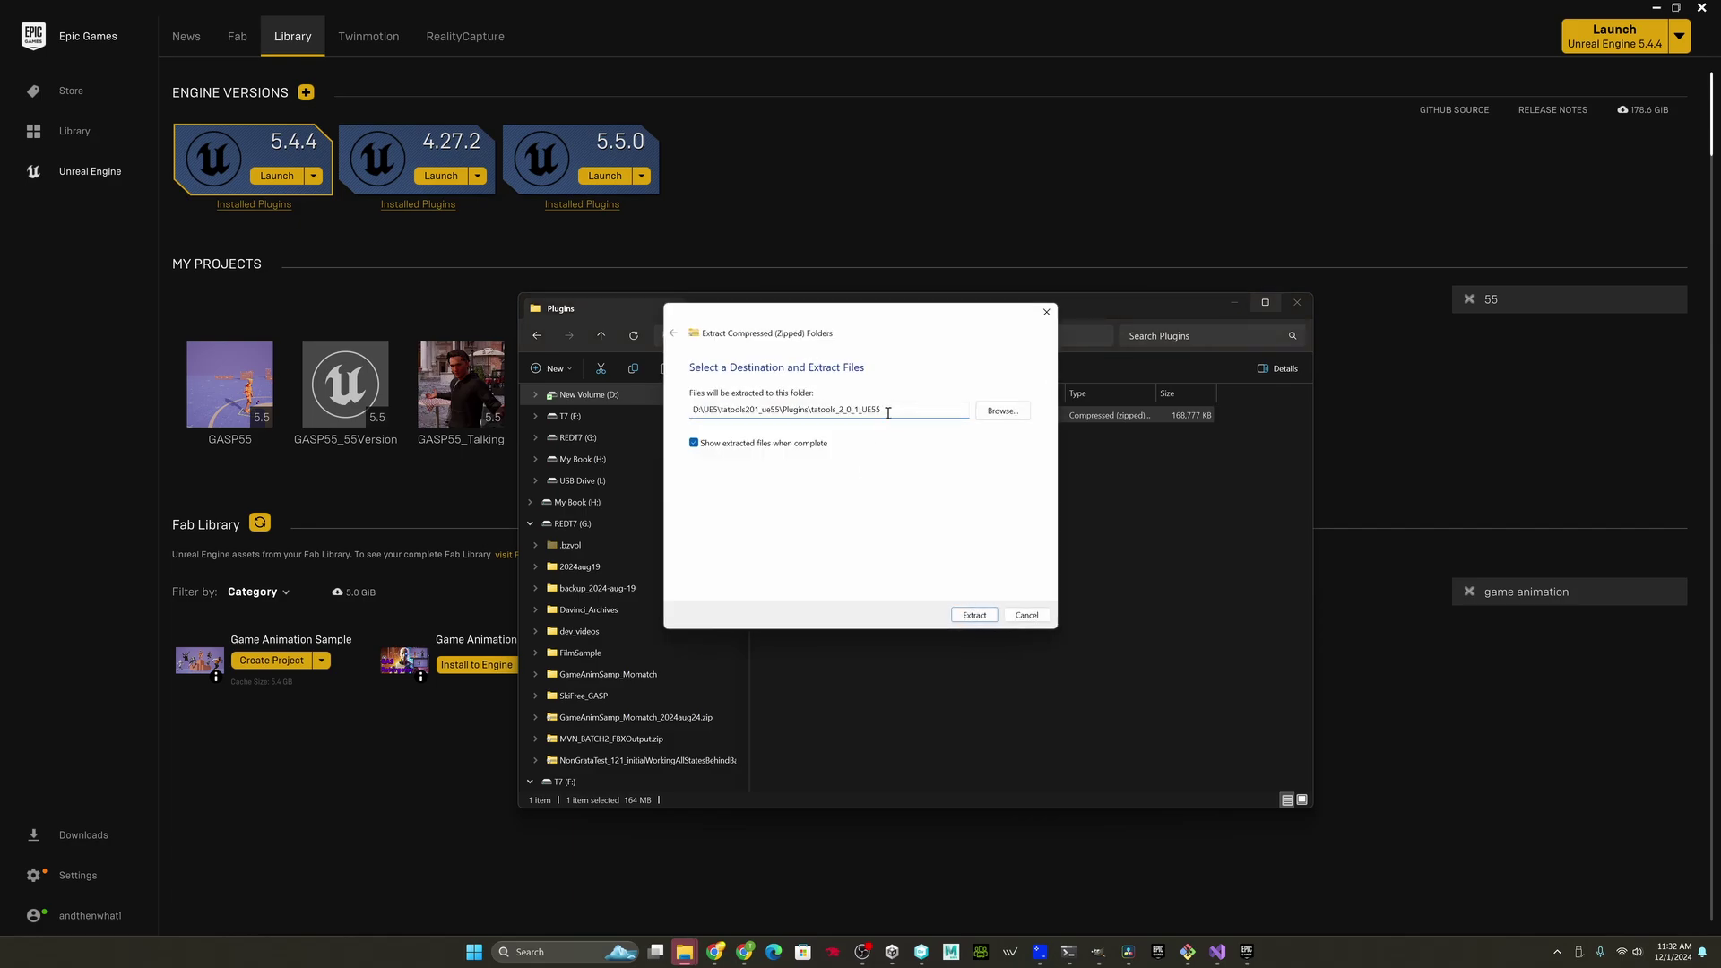
pyautogui.click(974, 616)
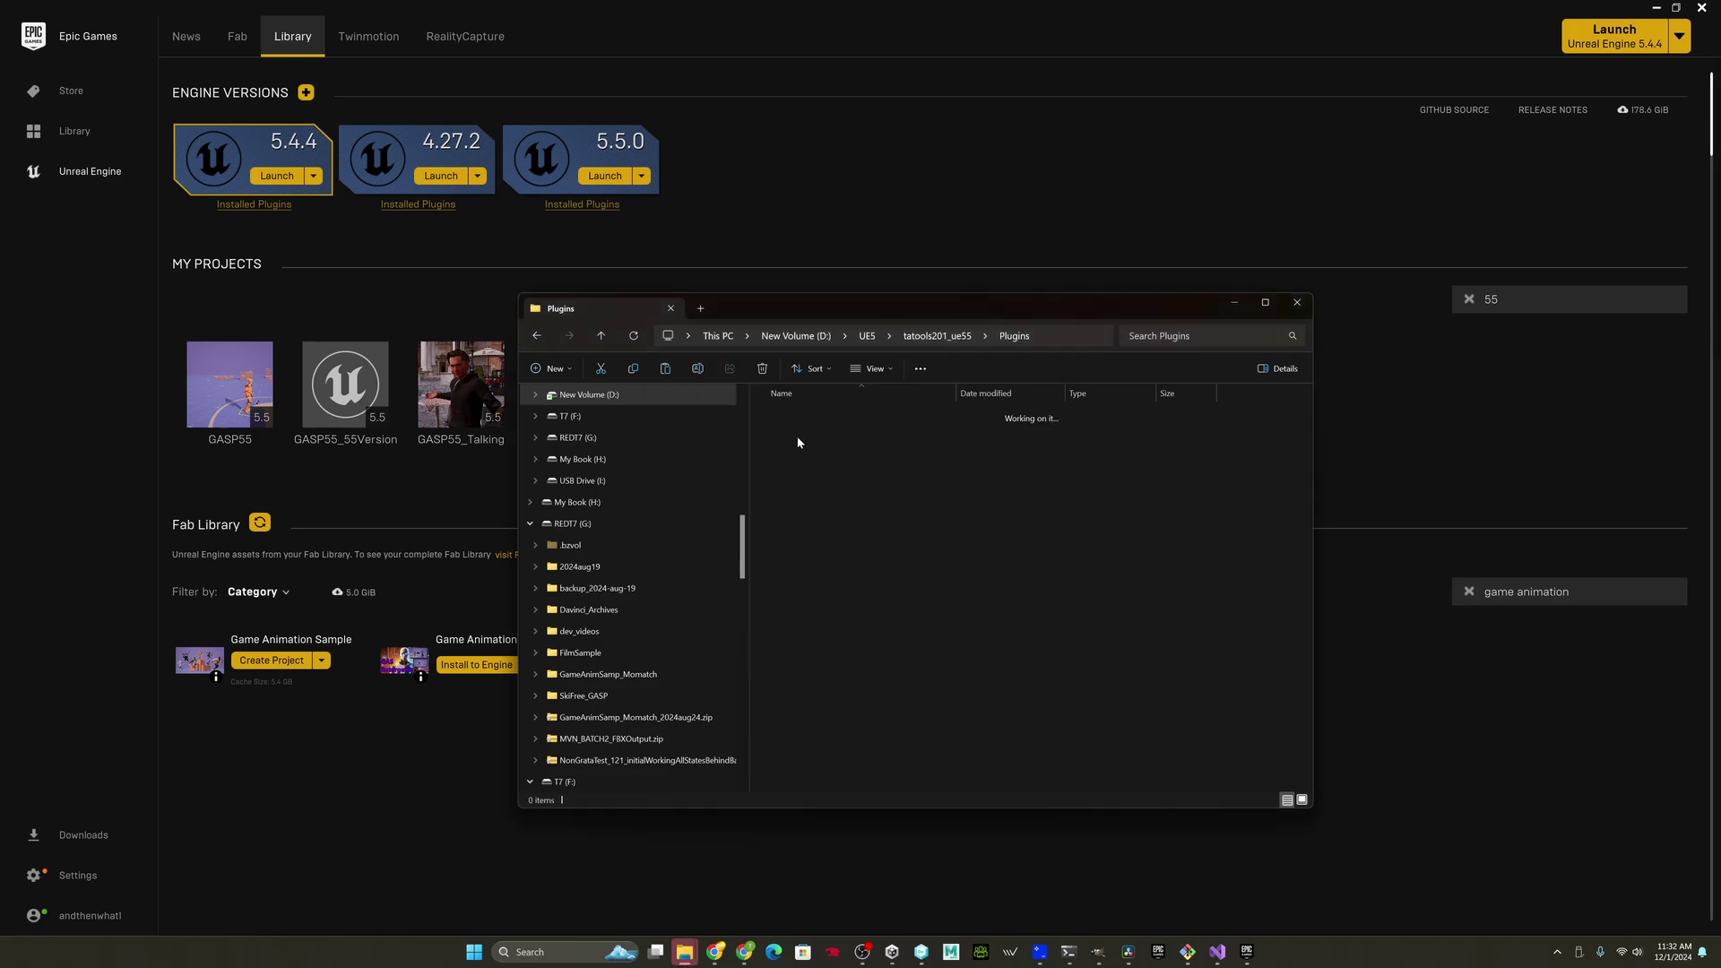
# - Move the ThreepeatAnimTools folder out of the extracted tatools_2_0_1_UE55 folder directly into the project's Plugins folder
pyautogui.doubleClick(782, 417)
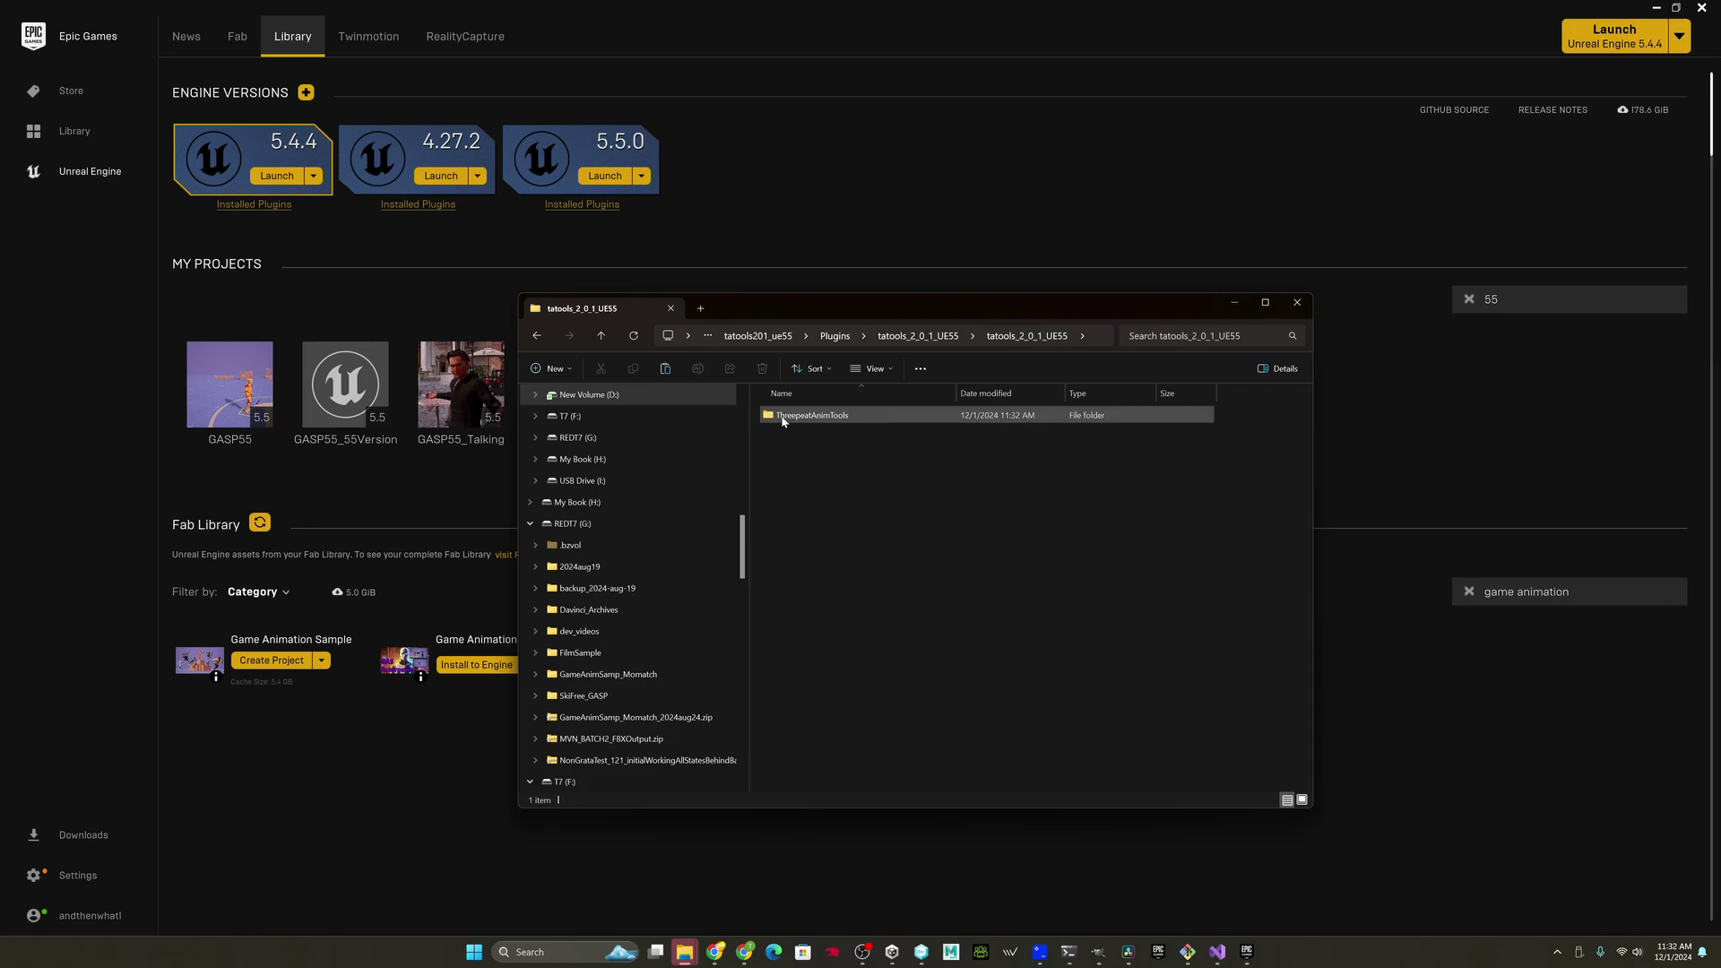
pyautogui.click(822, 417)
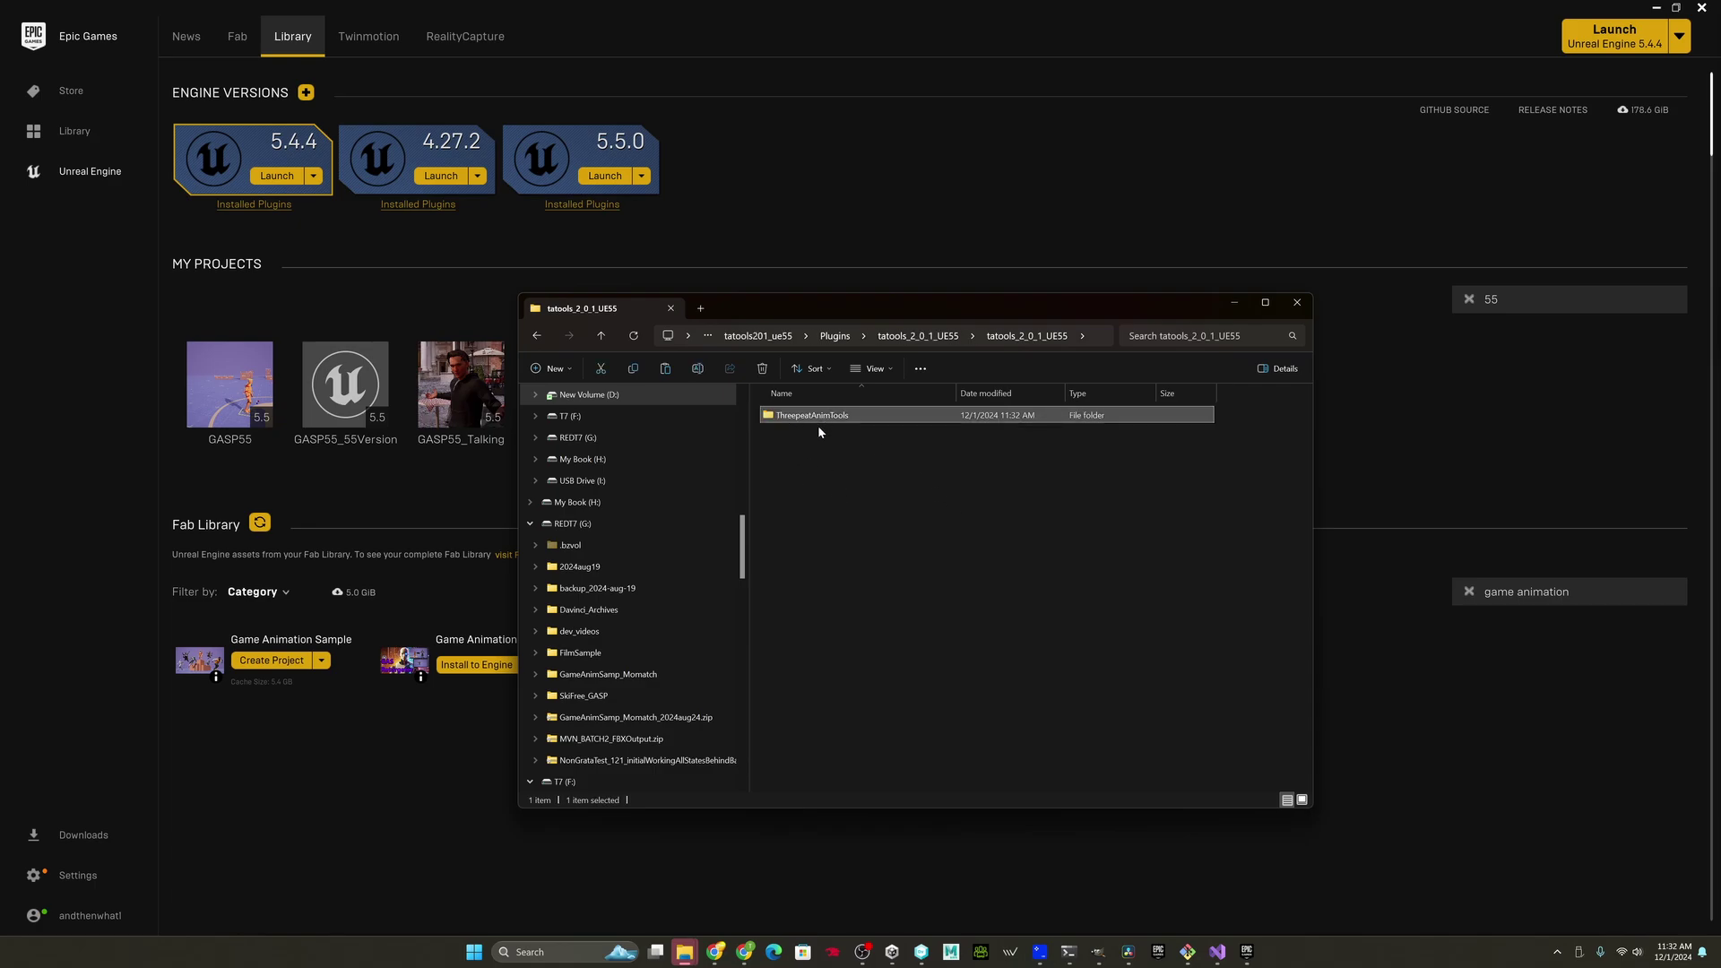
pyautogui.click(835, 336)
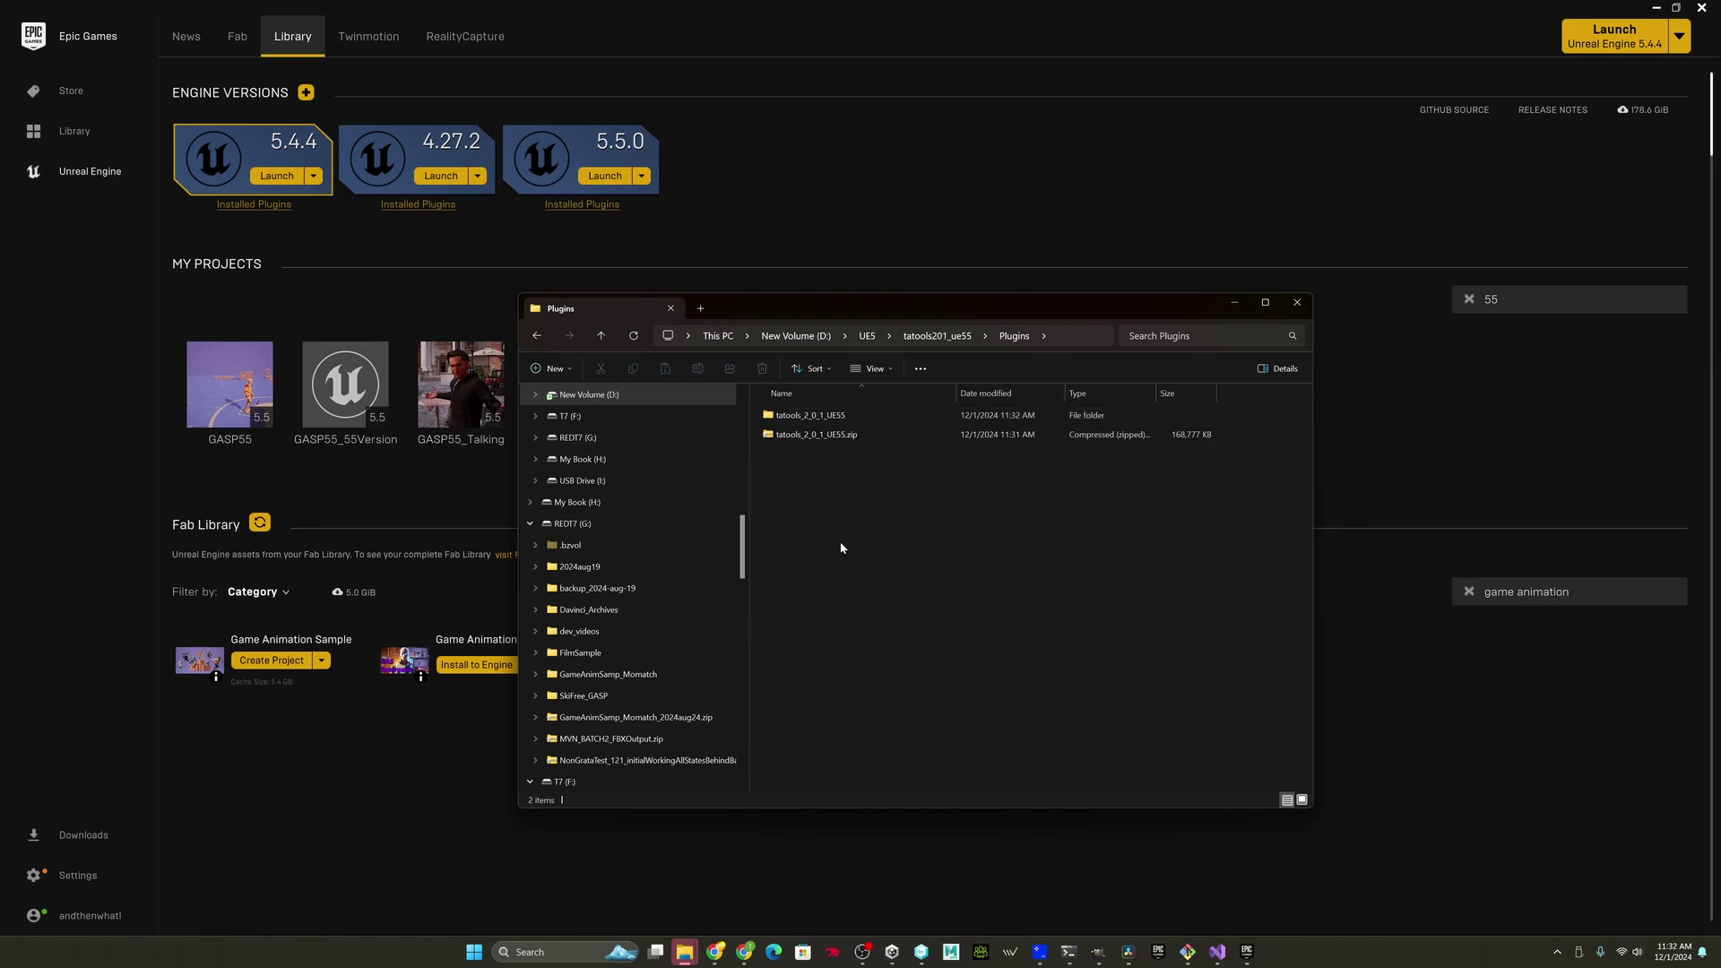
pyautogui.hotkey('ctrl', 'v')
pyautogui.click(826, 497)
# - Permanently delete the leftover tatools_2_0_1_UE55 folder from Plugins, check the contents of ThreepeatAnimTools and close the file window
pyautogui.click(811, 417)
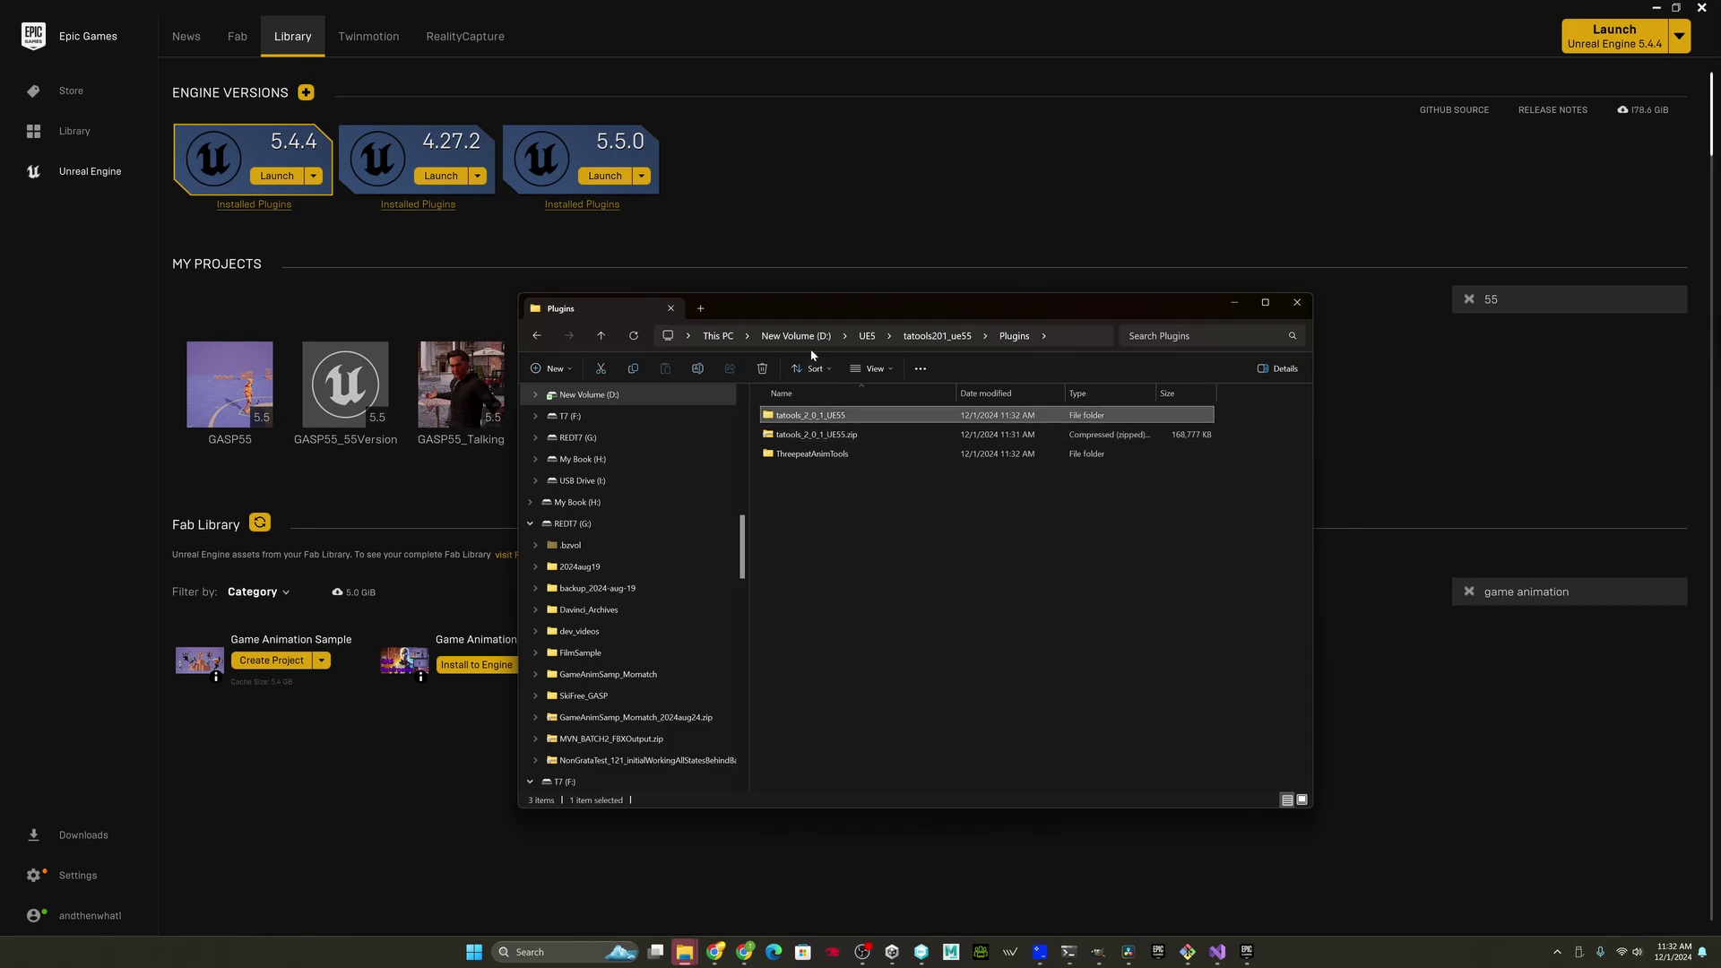
pyautogui.hotkey('shift', 'Delete')
pyautogui.press('Return')
pyautogui.doubleClick(812, 435)
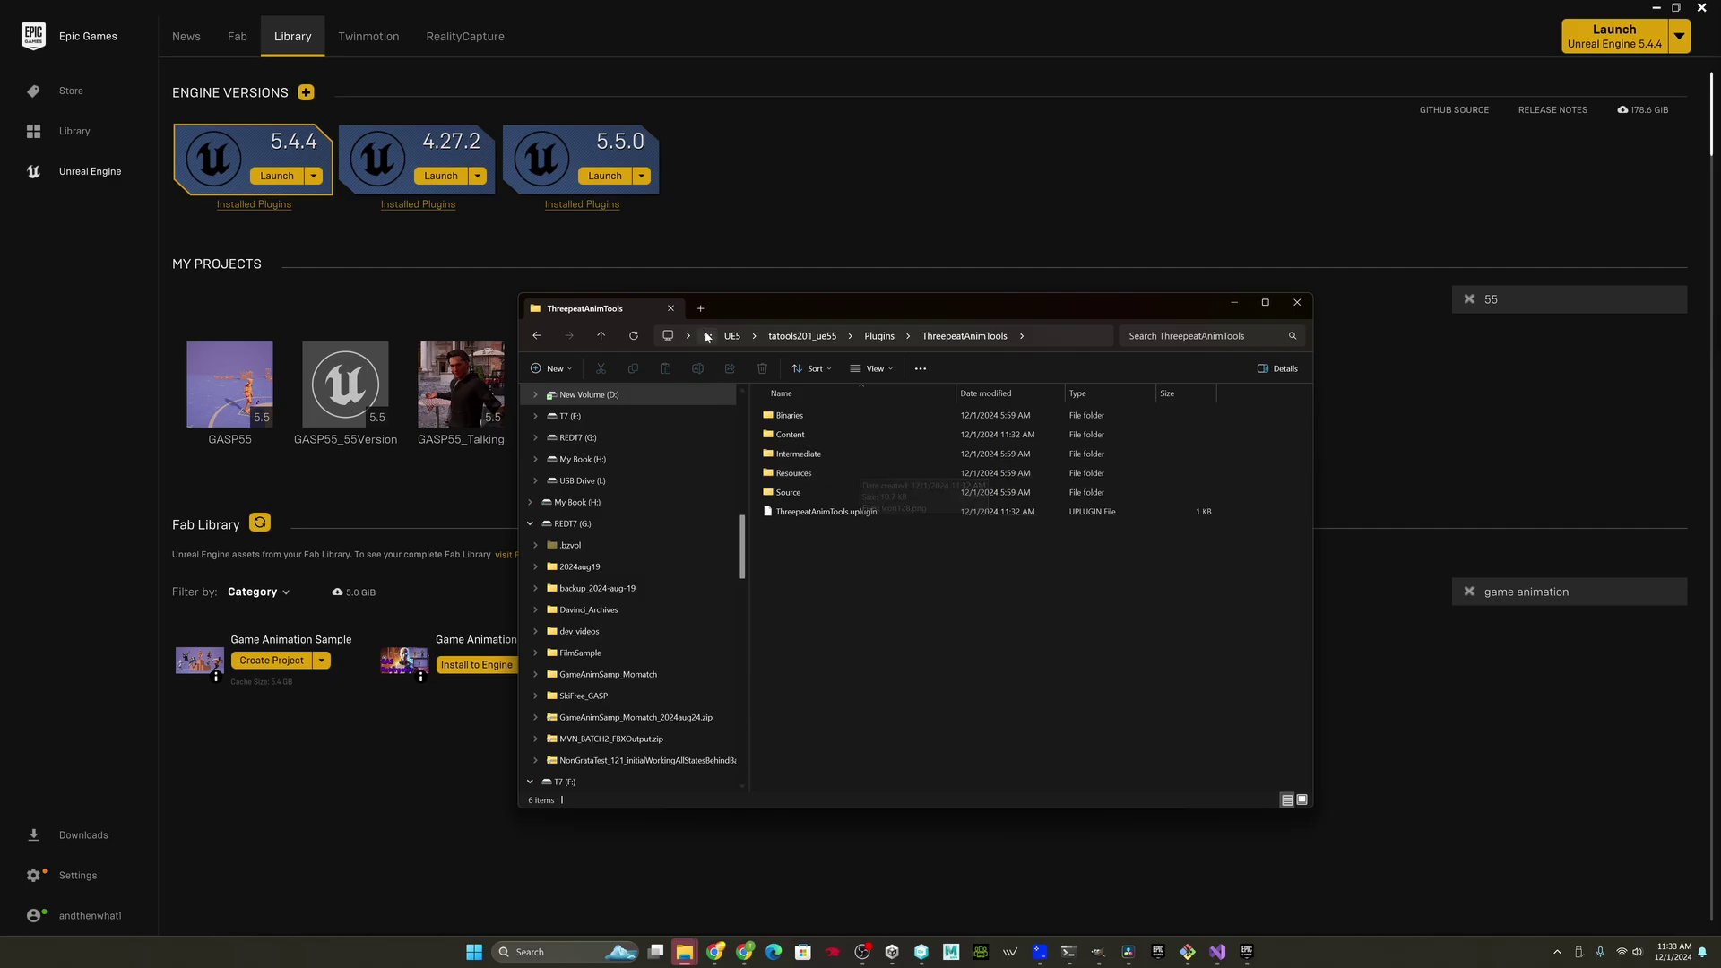
pyautogui.click(671, 309)
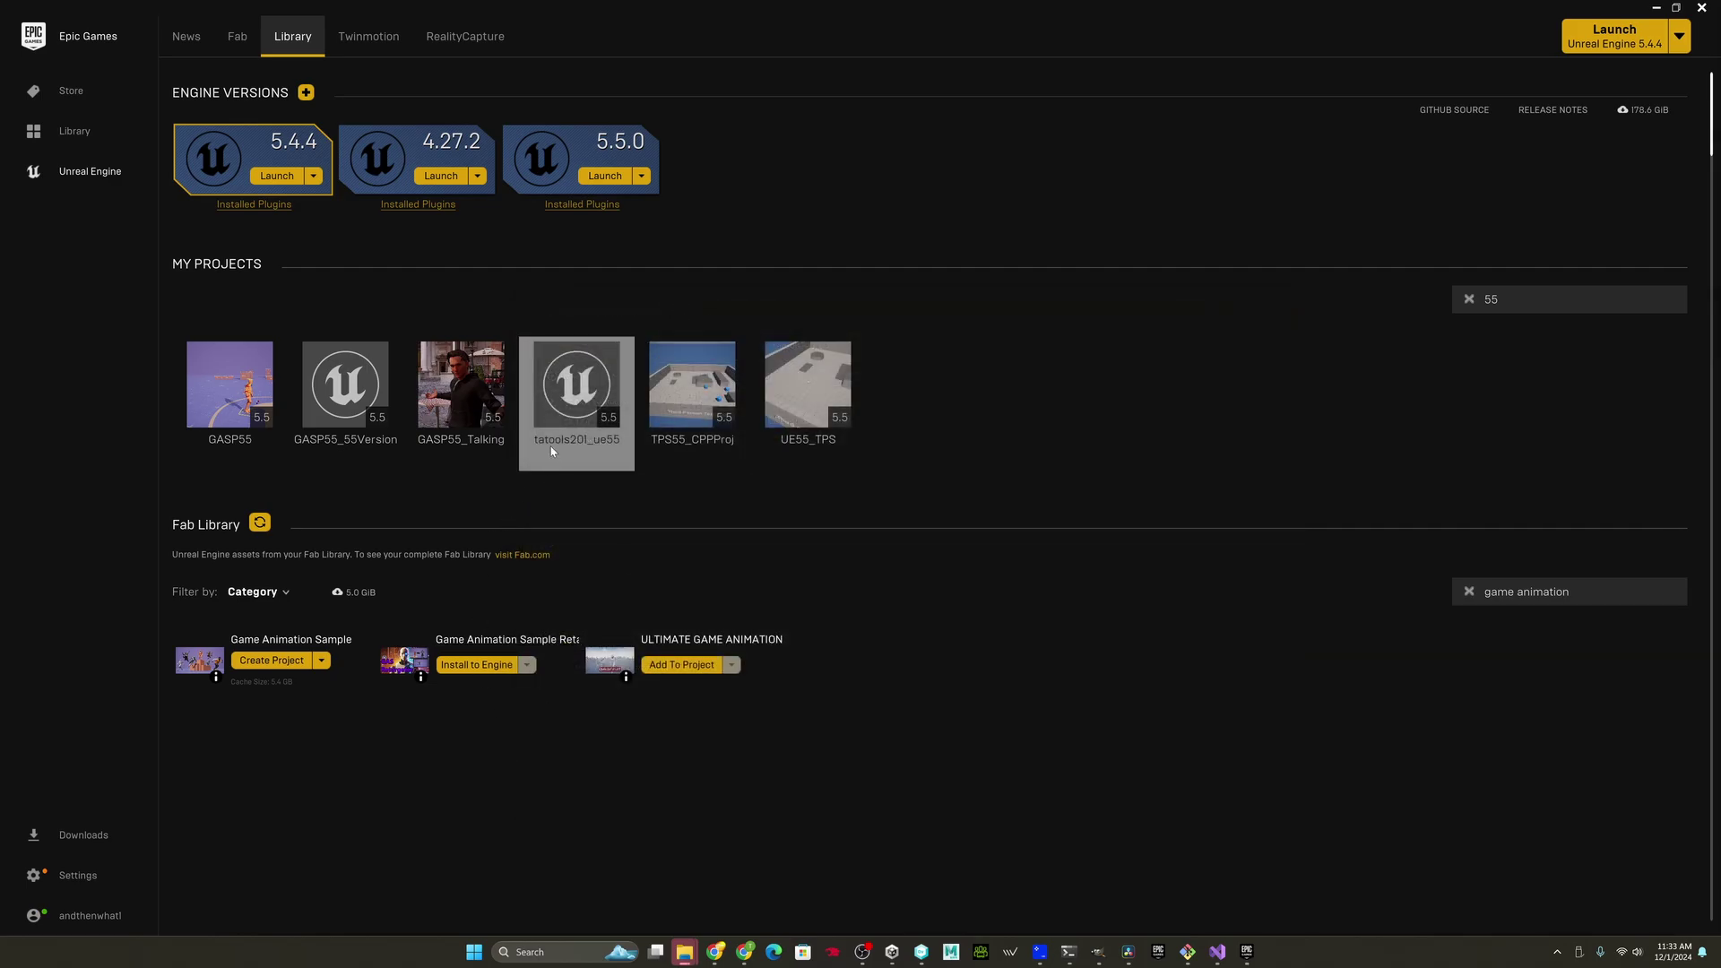
# - Open the tatools201_ue55 project in Unreal Editor and check the newly available Threepeat Anim Tools plugin in the plugin manager
pyautogui.doubleClick(552, 451)
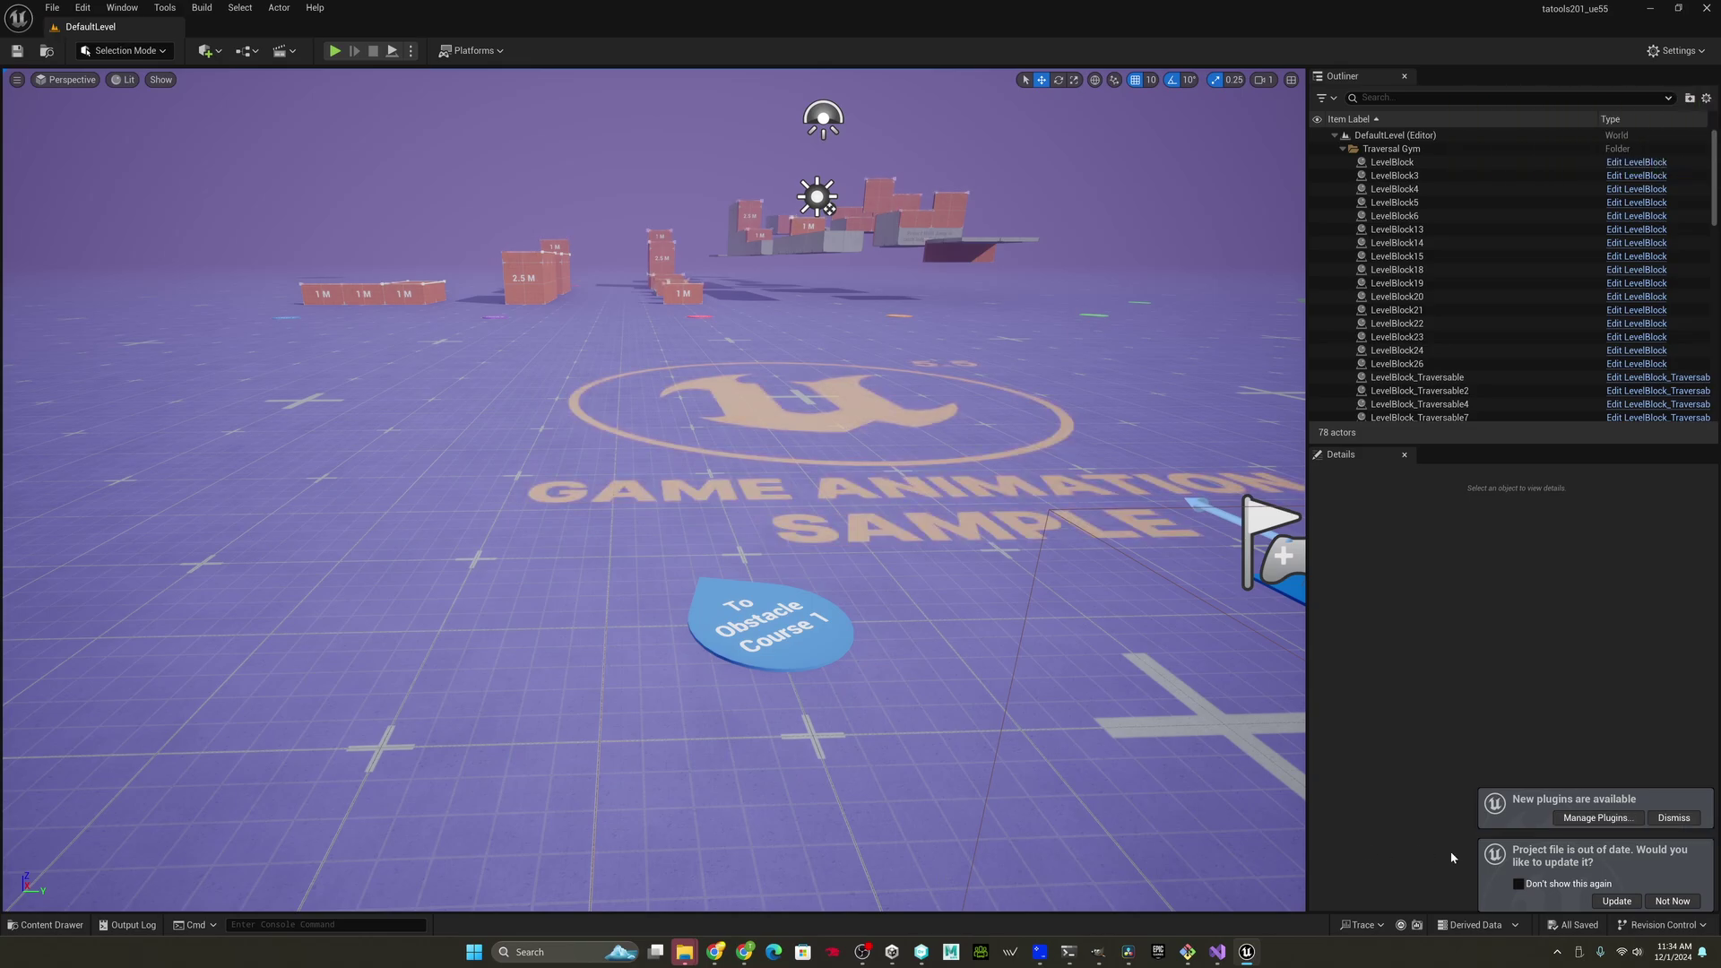
pyautogui.click(1571, 819)
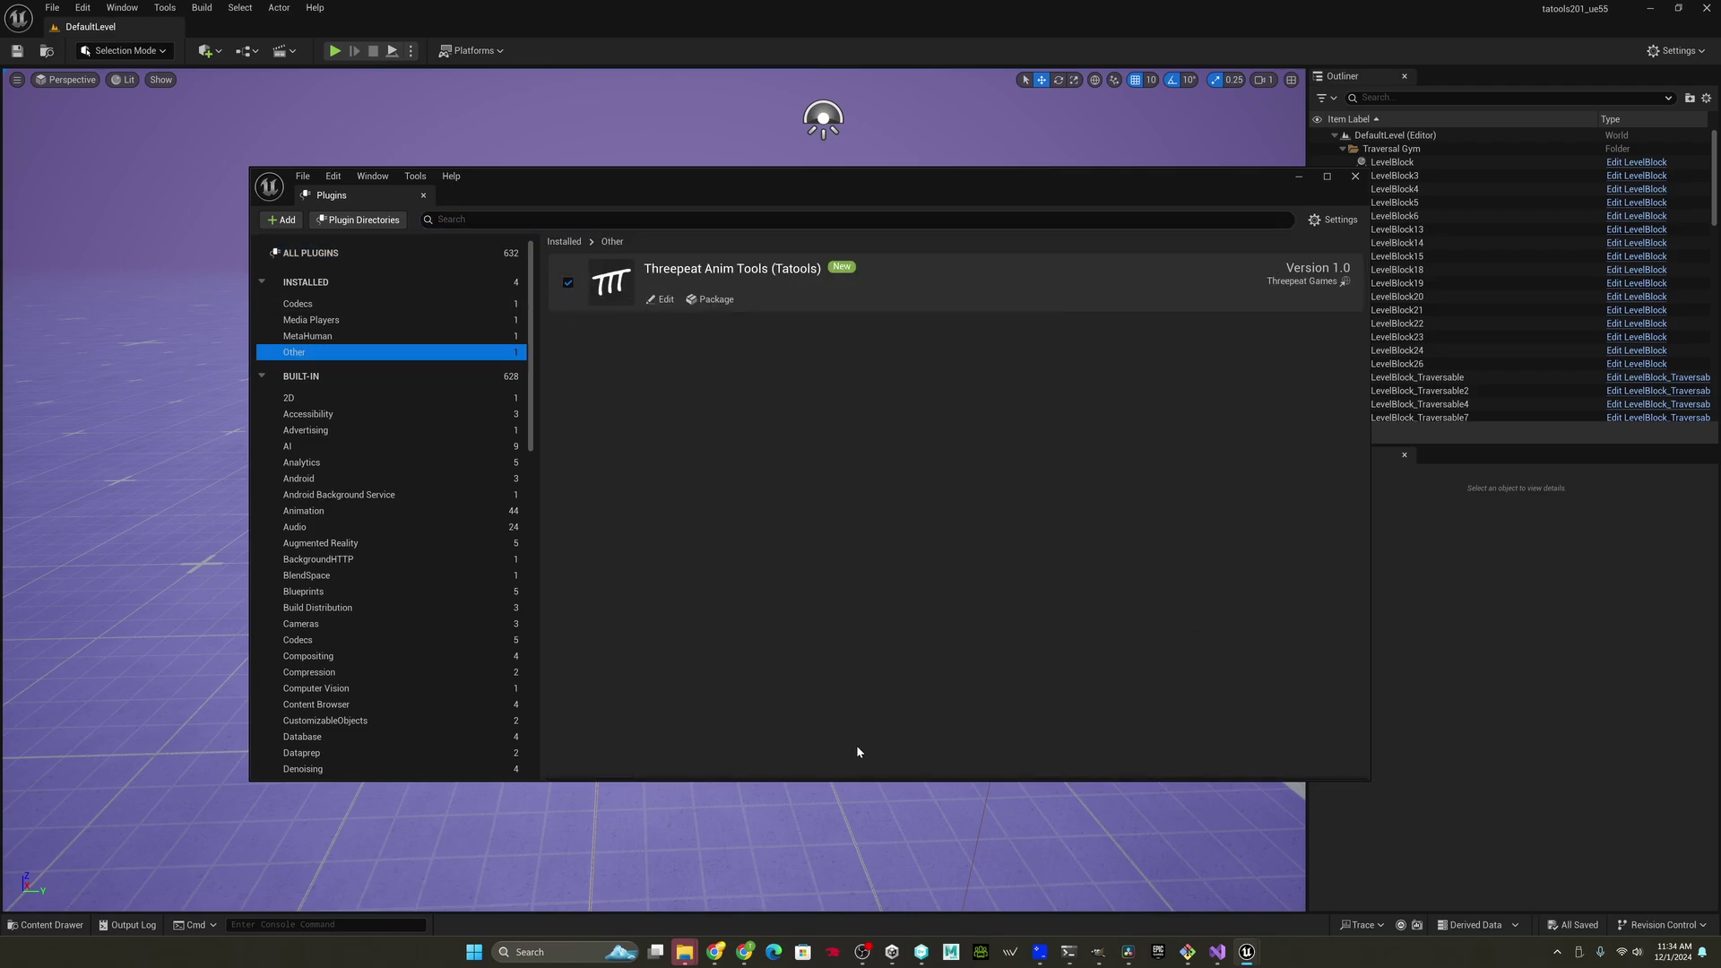
pyautogui.click(1356, 177)
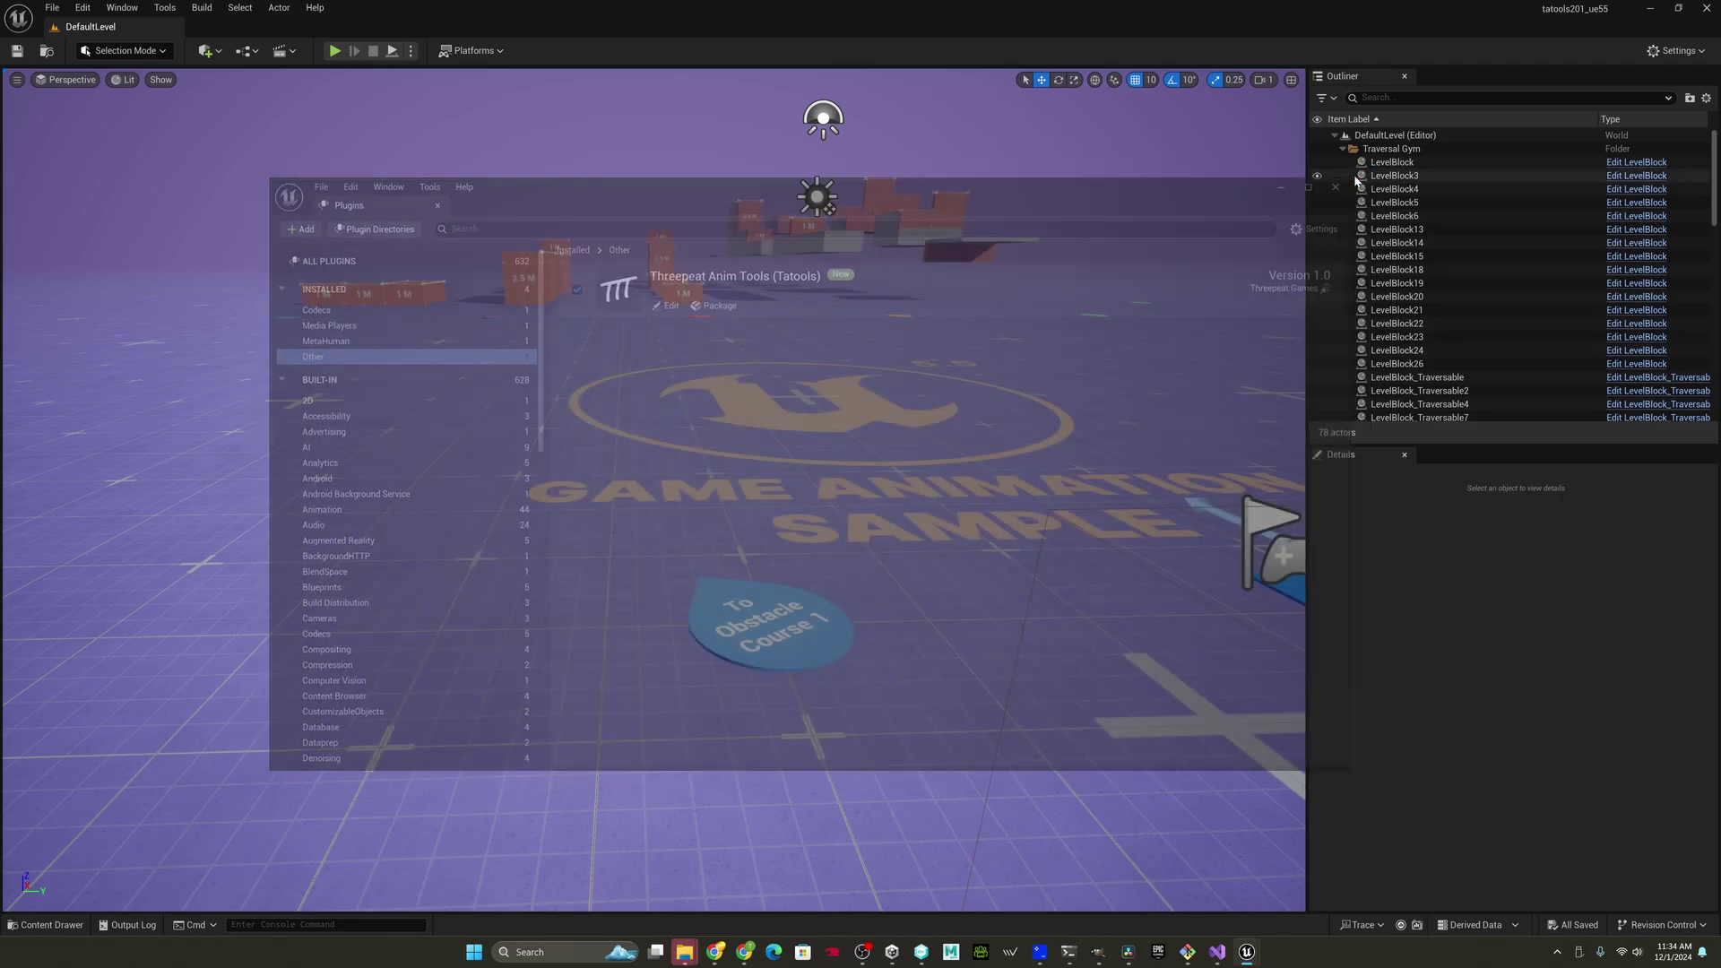
# - Run the ThreepeatAnimTools_CR_Picker editor utility widget from the Picker folder of the Threepeat Anim Tools plugin content
pyautogui.hotkey('ctrl', 'space')
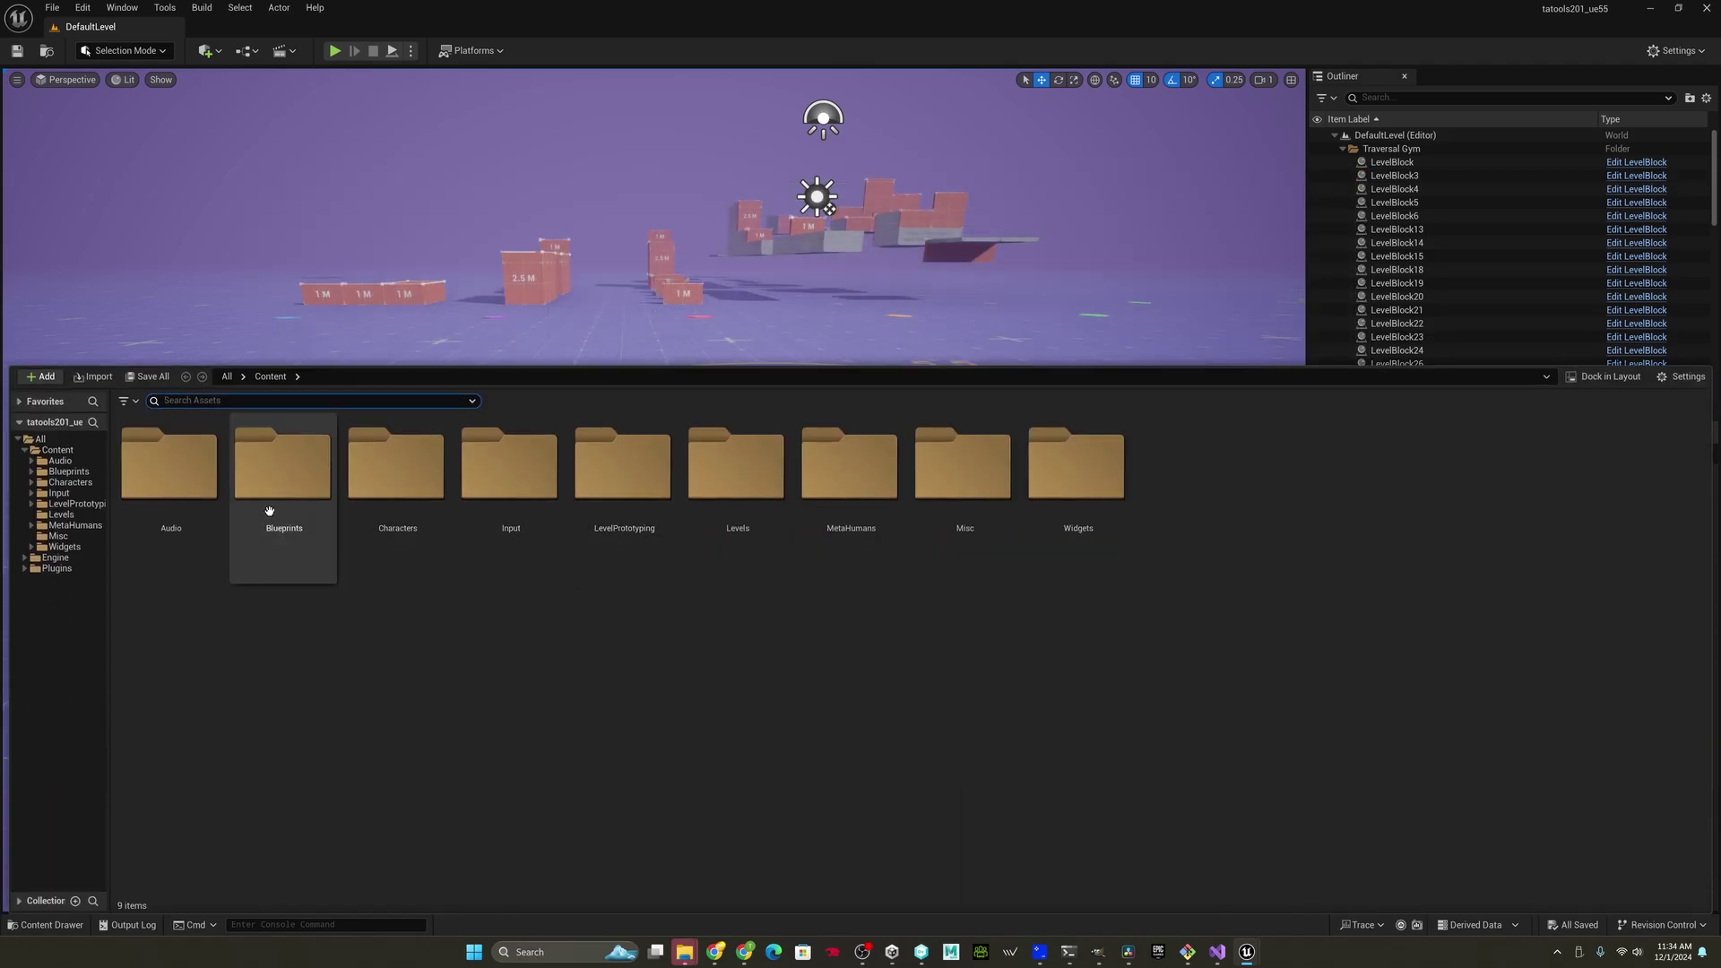
pyautogui.click(63, 568)
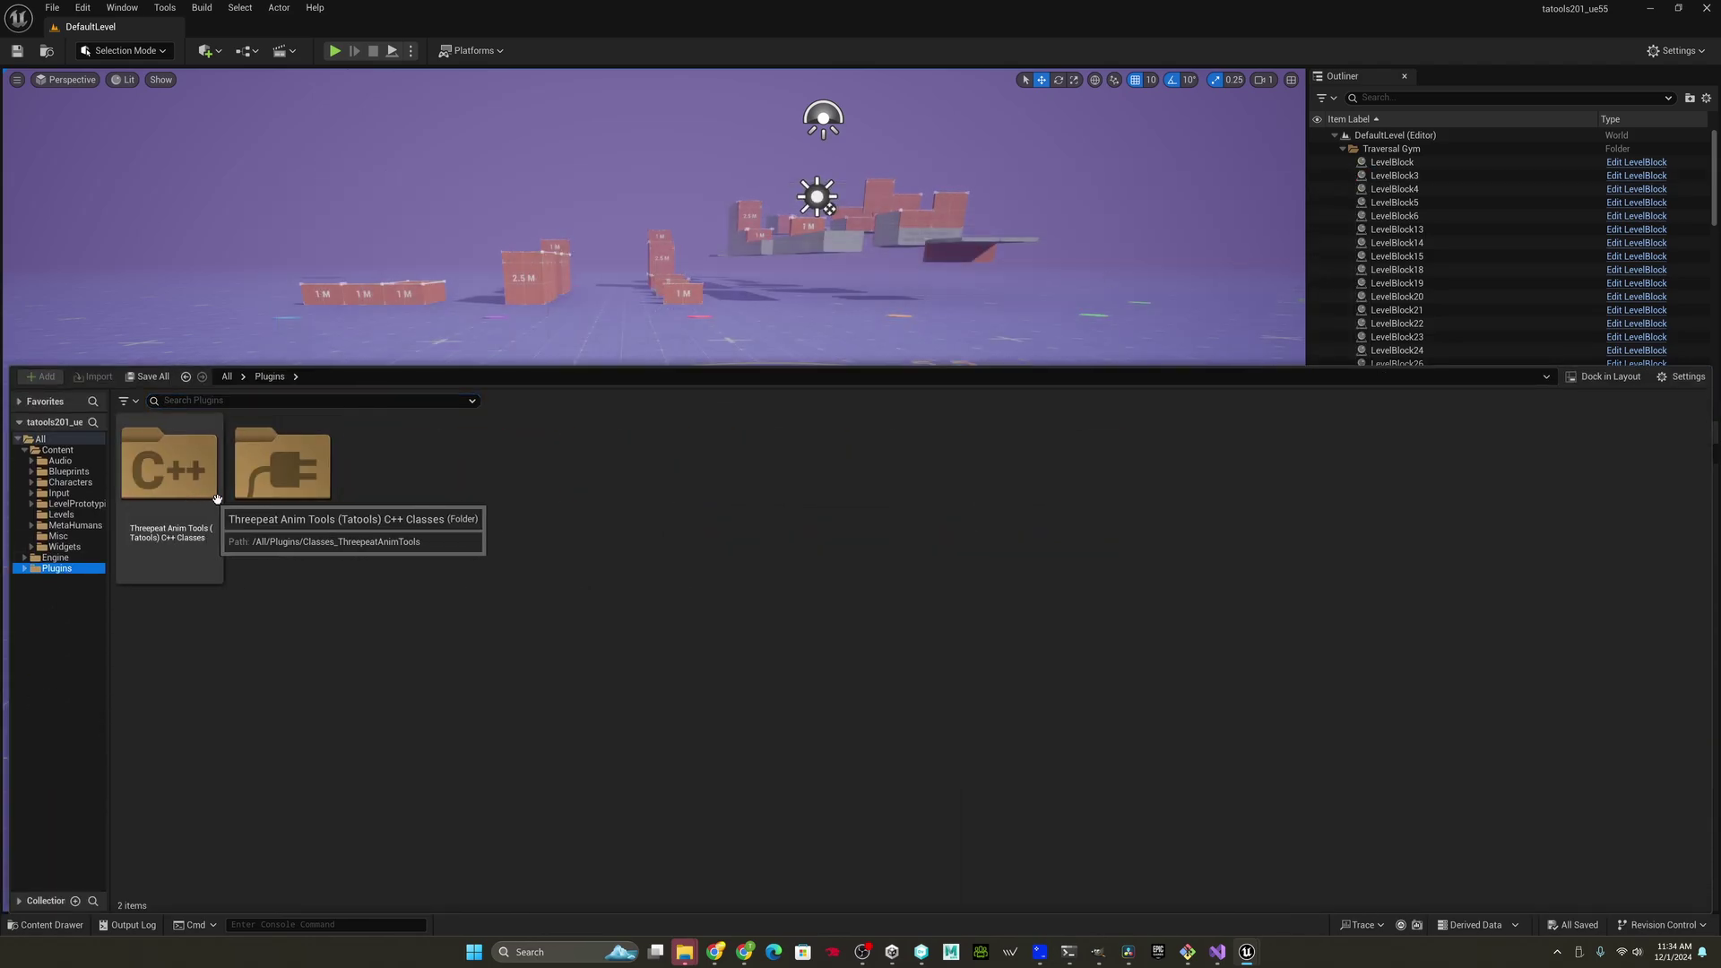
pyautogui.doubleClick(273, 489)
pyautogui.doubleClick(276, 561)
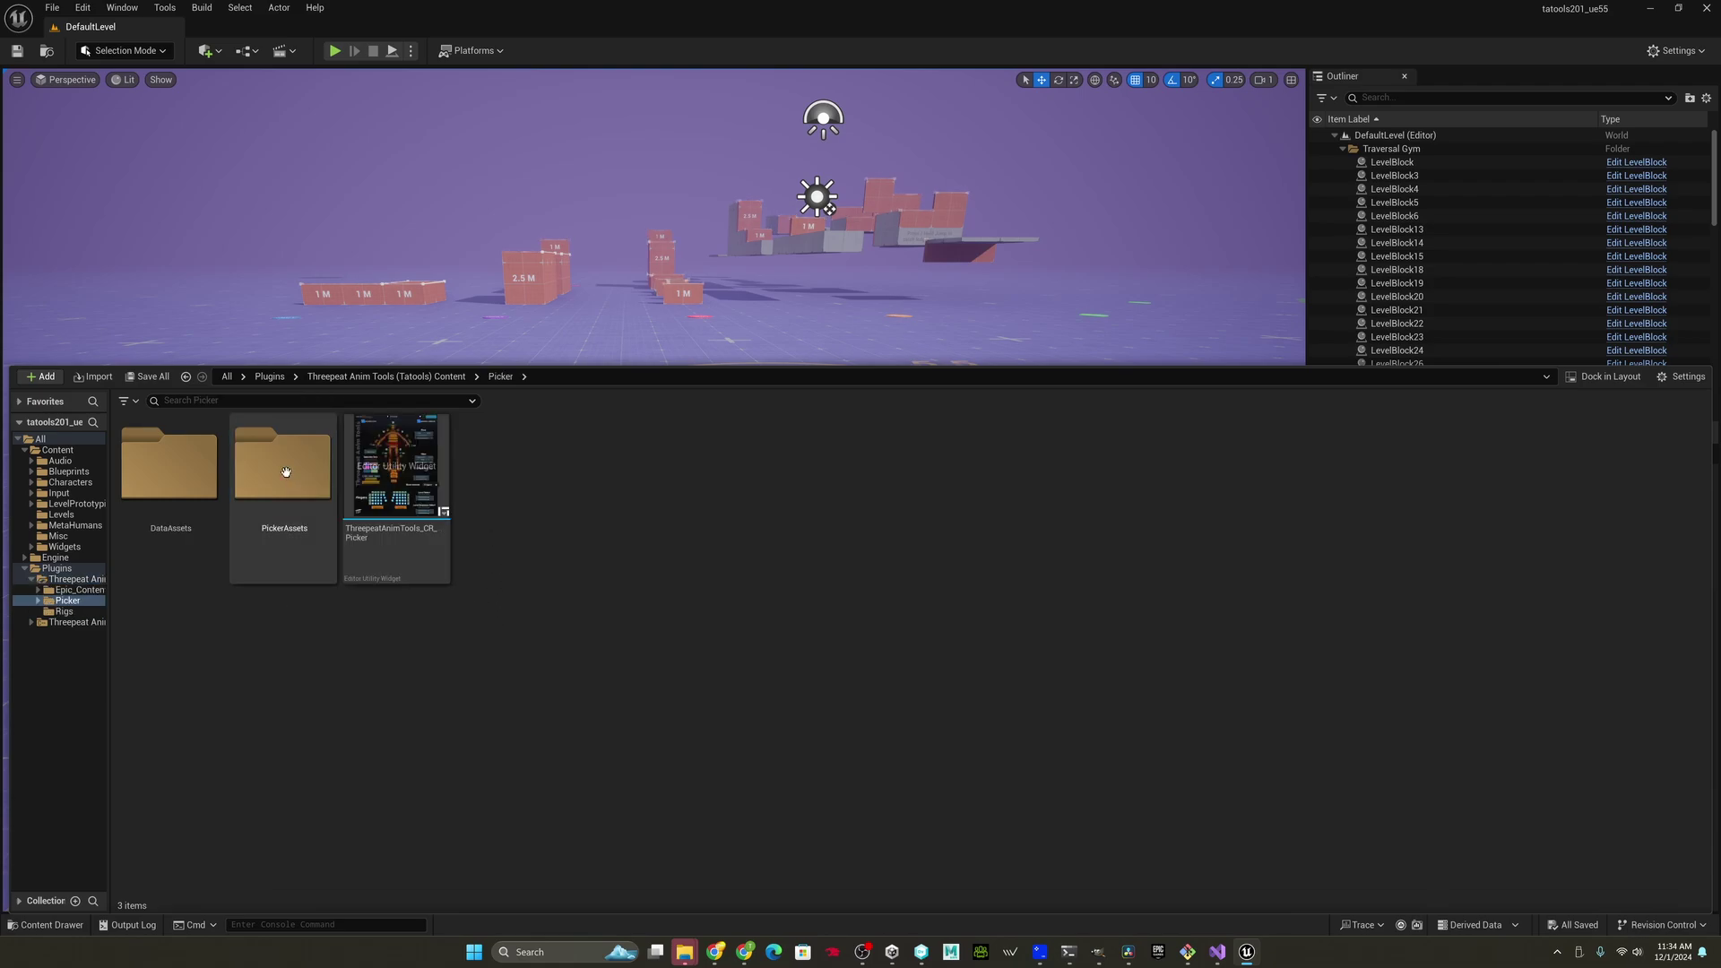
pyautogui.rightClick(394, 484)
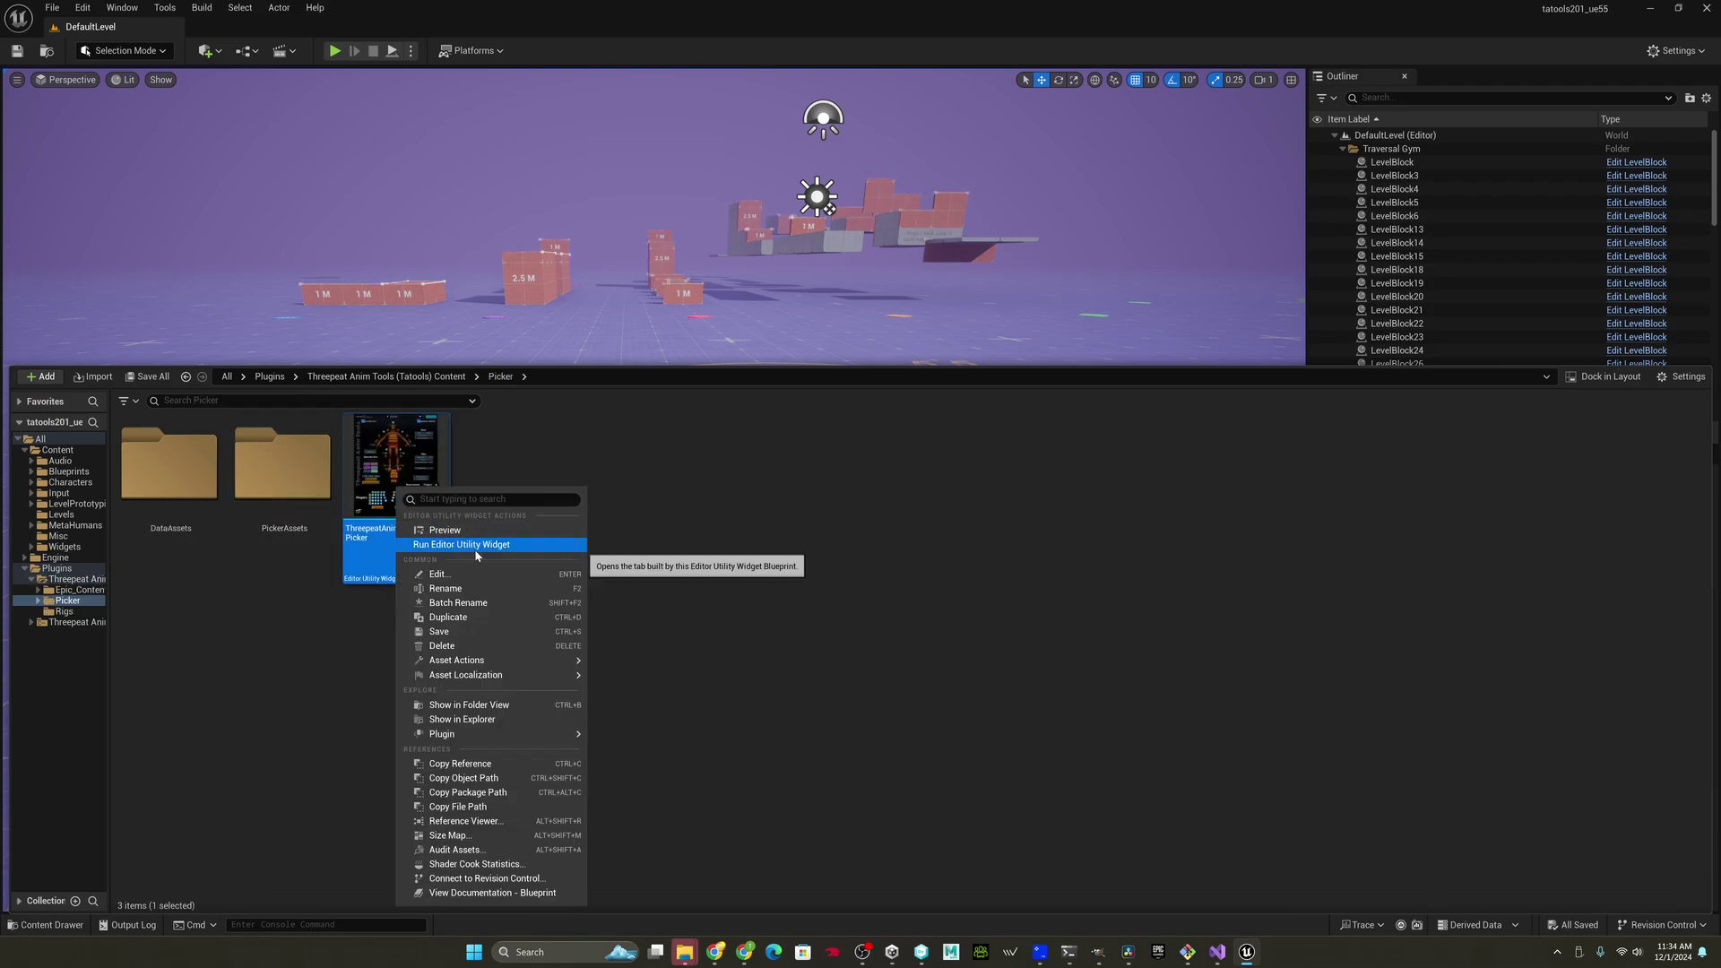
pyautogui.click(475, 547)
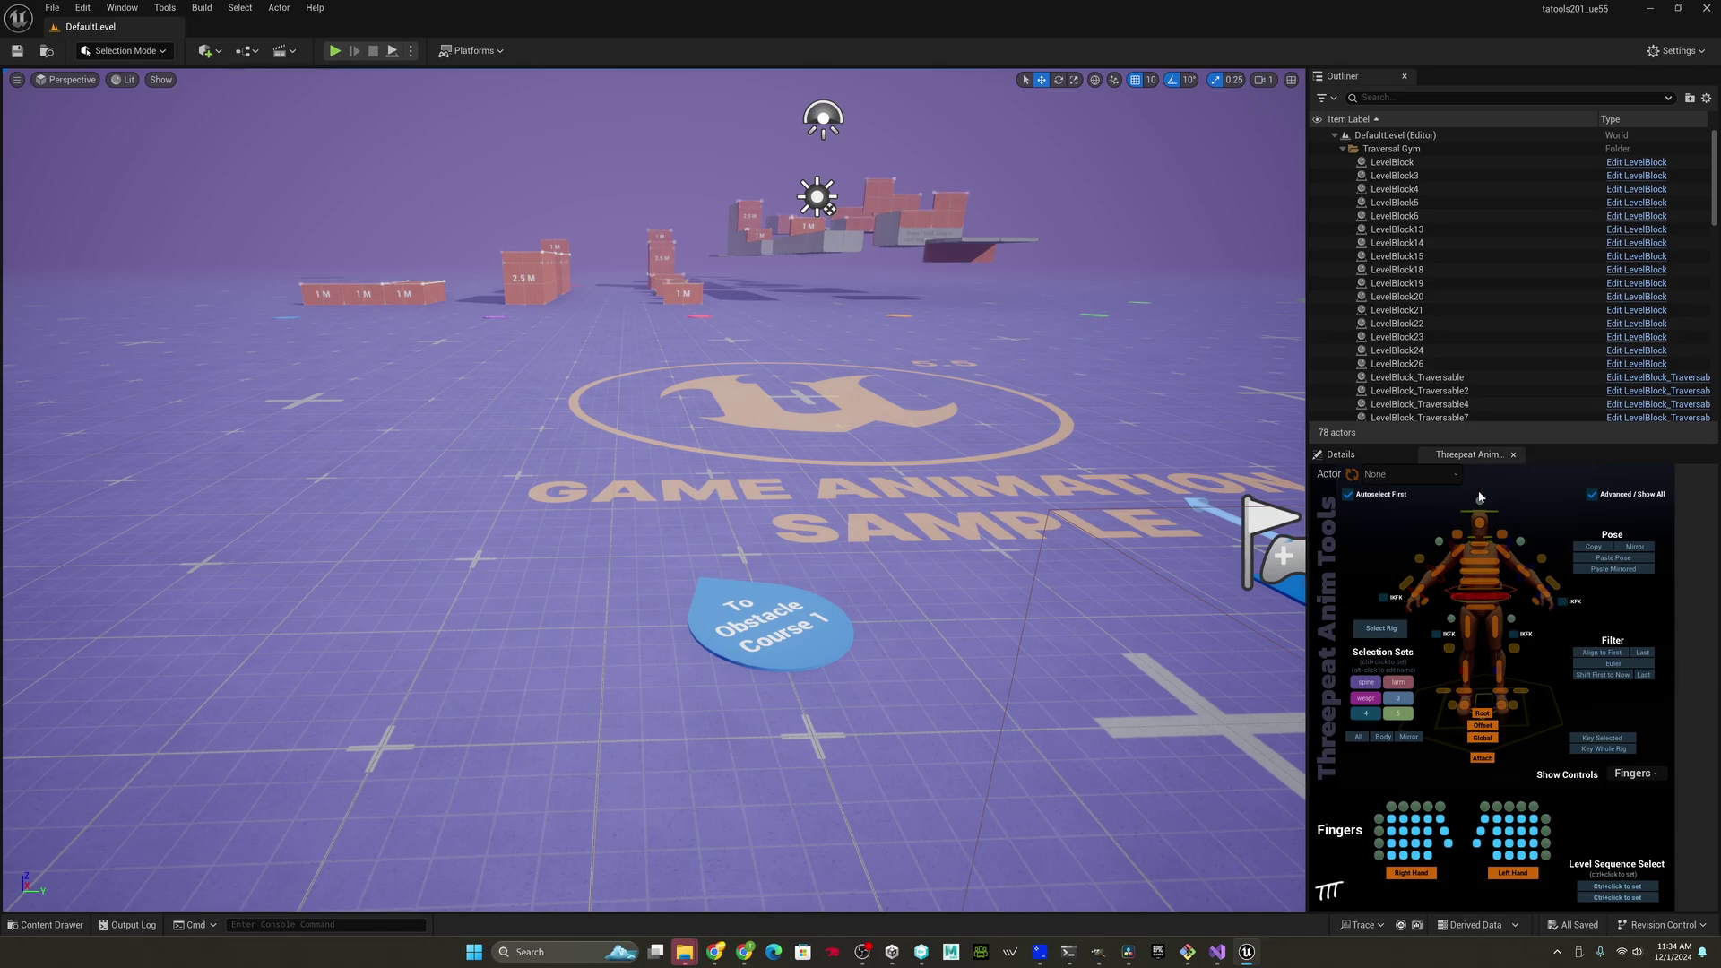
# - Dock the Threepeat Anim Tools picker ahead of Details and enlarge its area so the whole picker fits
pyautogui.click(1344, 457)
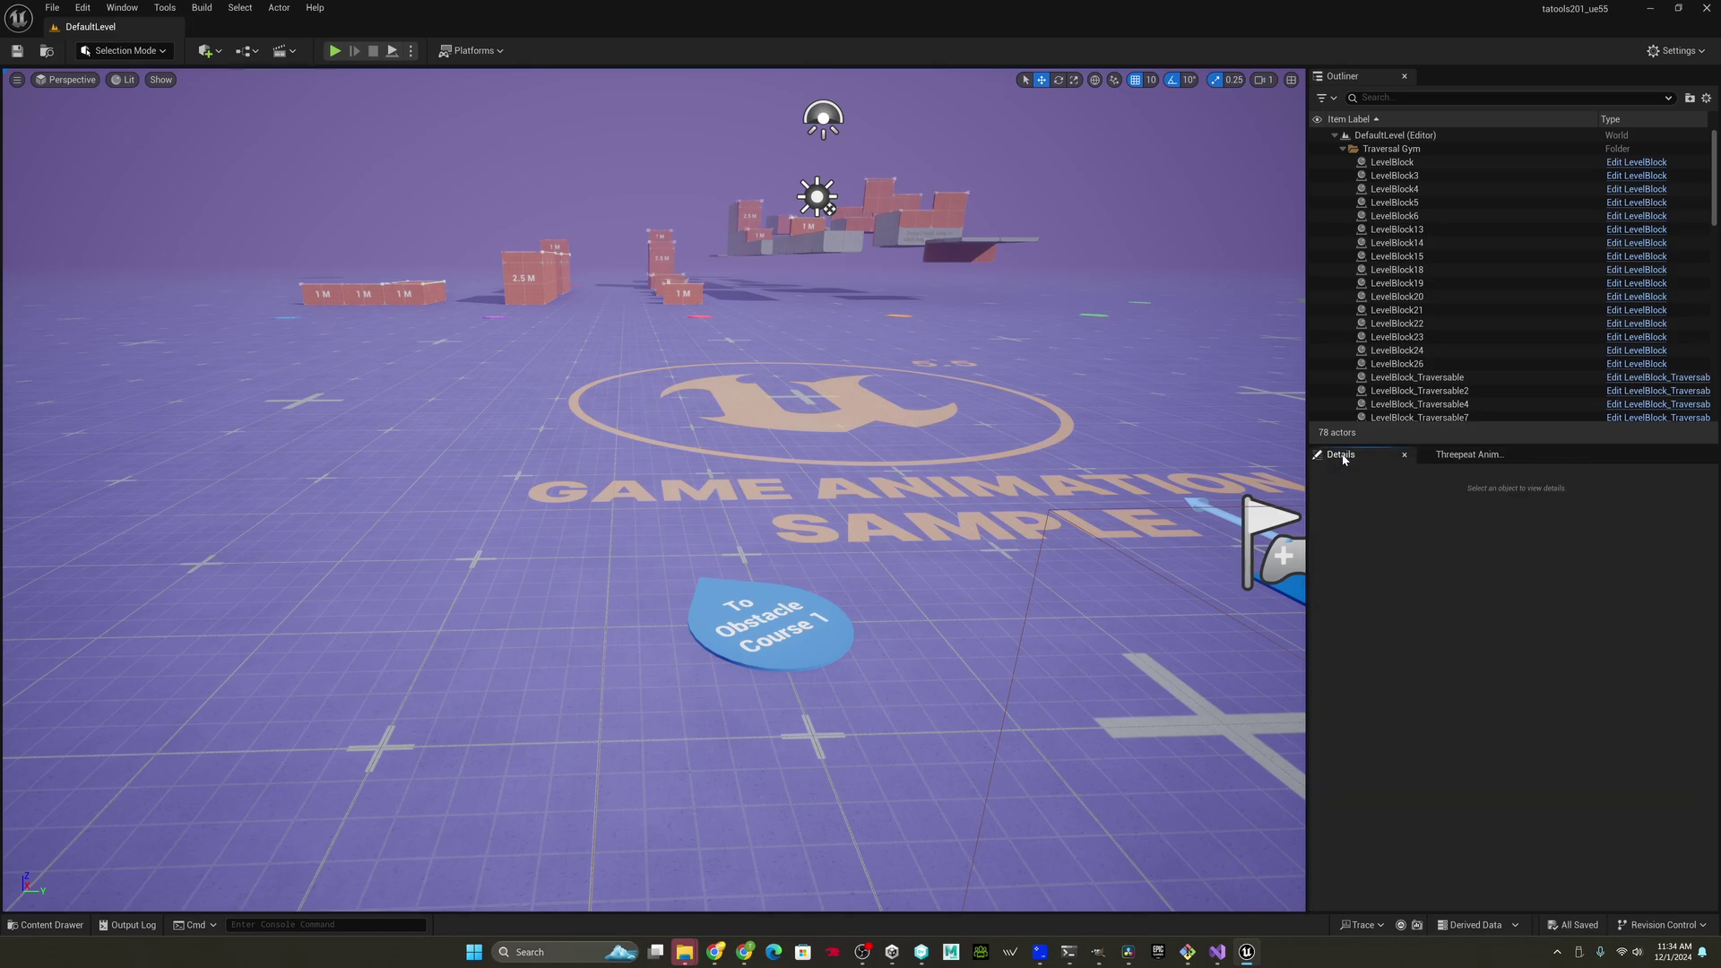
pyautogui.click(1450, 455)
pyautogui.moveTo(1450, 456); pyautogui.dragTo(1287, 471)
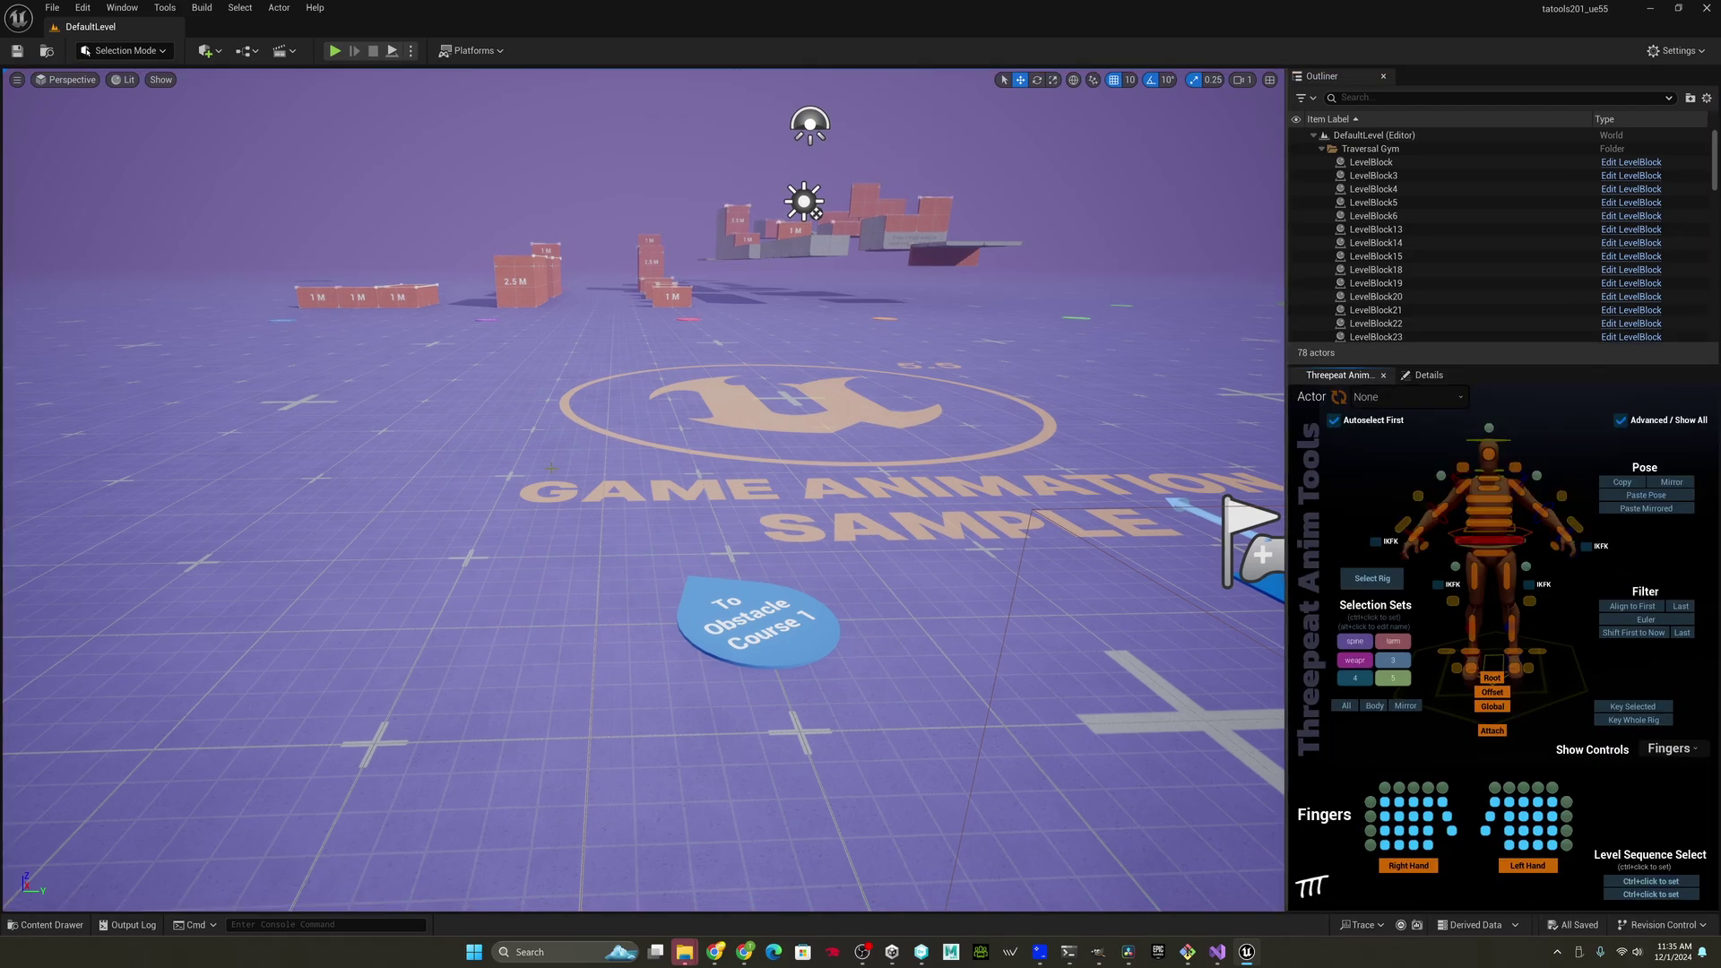
# - Widen the content folder tree and examine the CR_UE5MannyTatoolsRig and CR_UEFNMannyTatoolsRig control rigs in the plugin's Rigs folder
pyautogui.hotkey('ctrl', 'space')
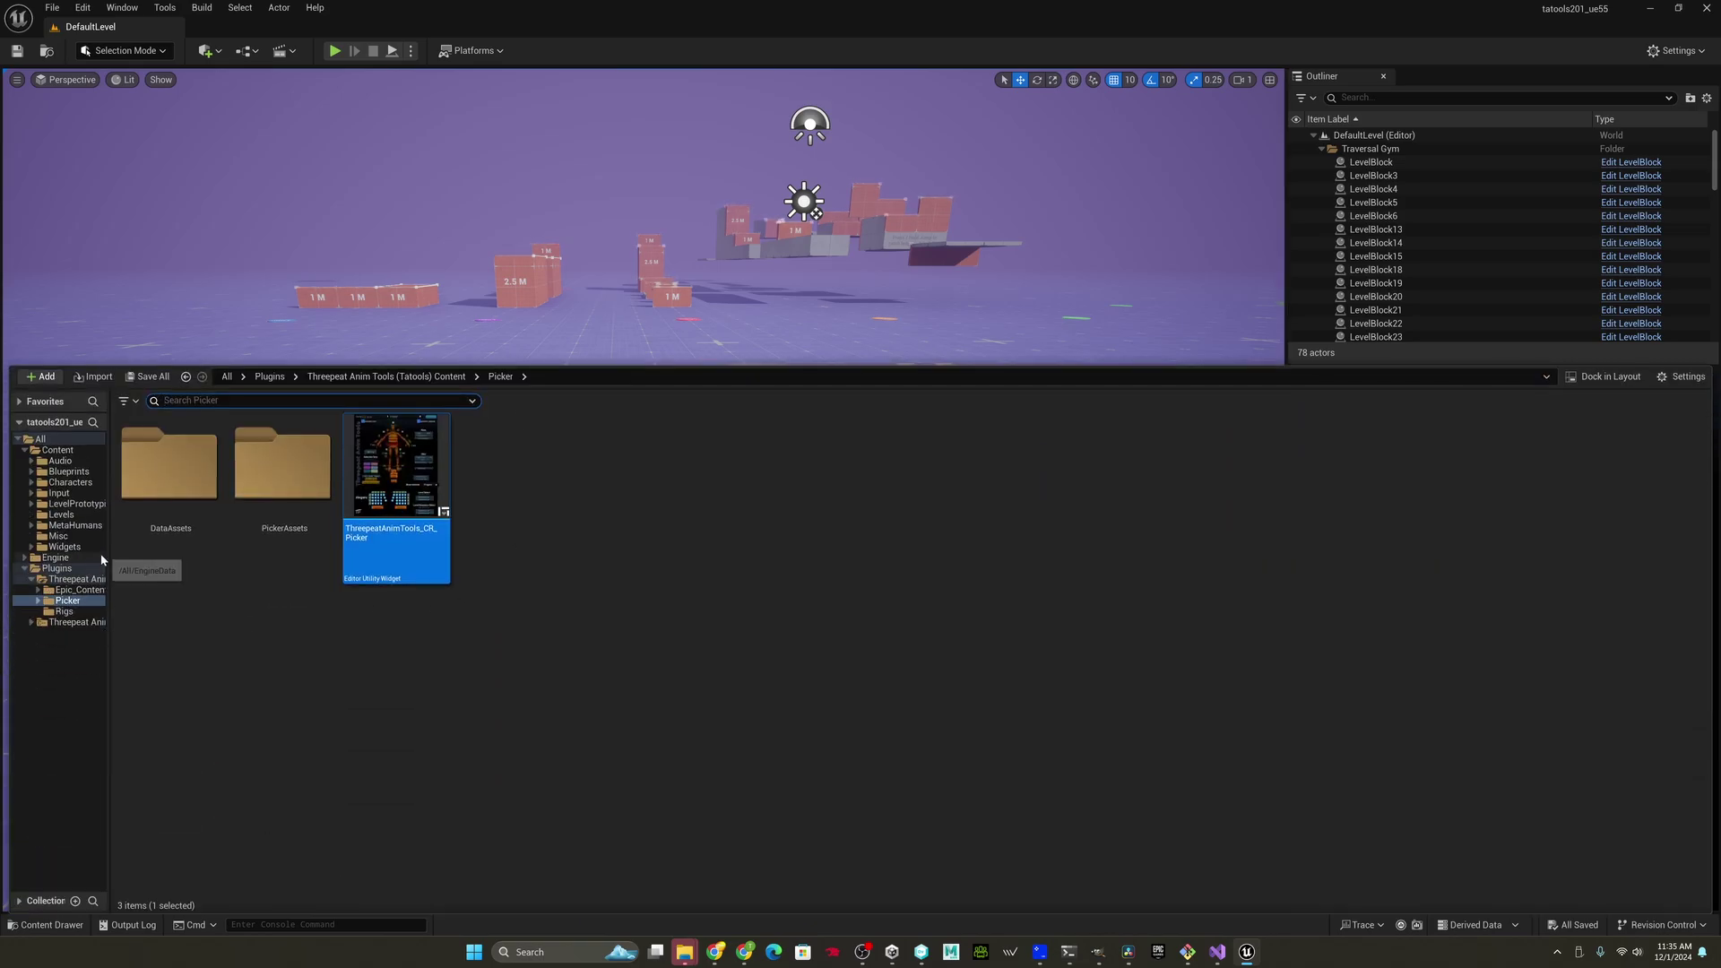
pyautogui.moveTo(108, 552); pyautogui.dragTo(197, 554)
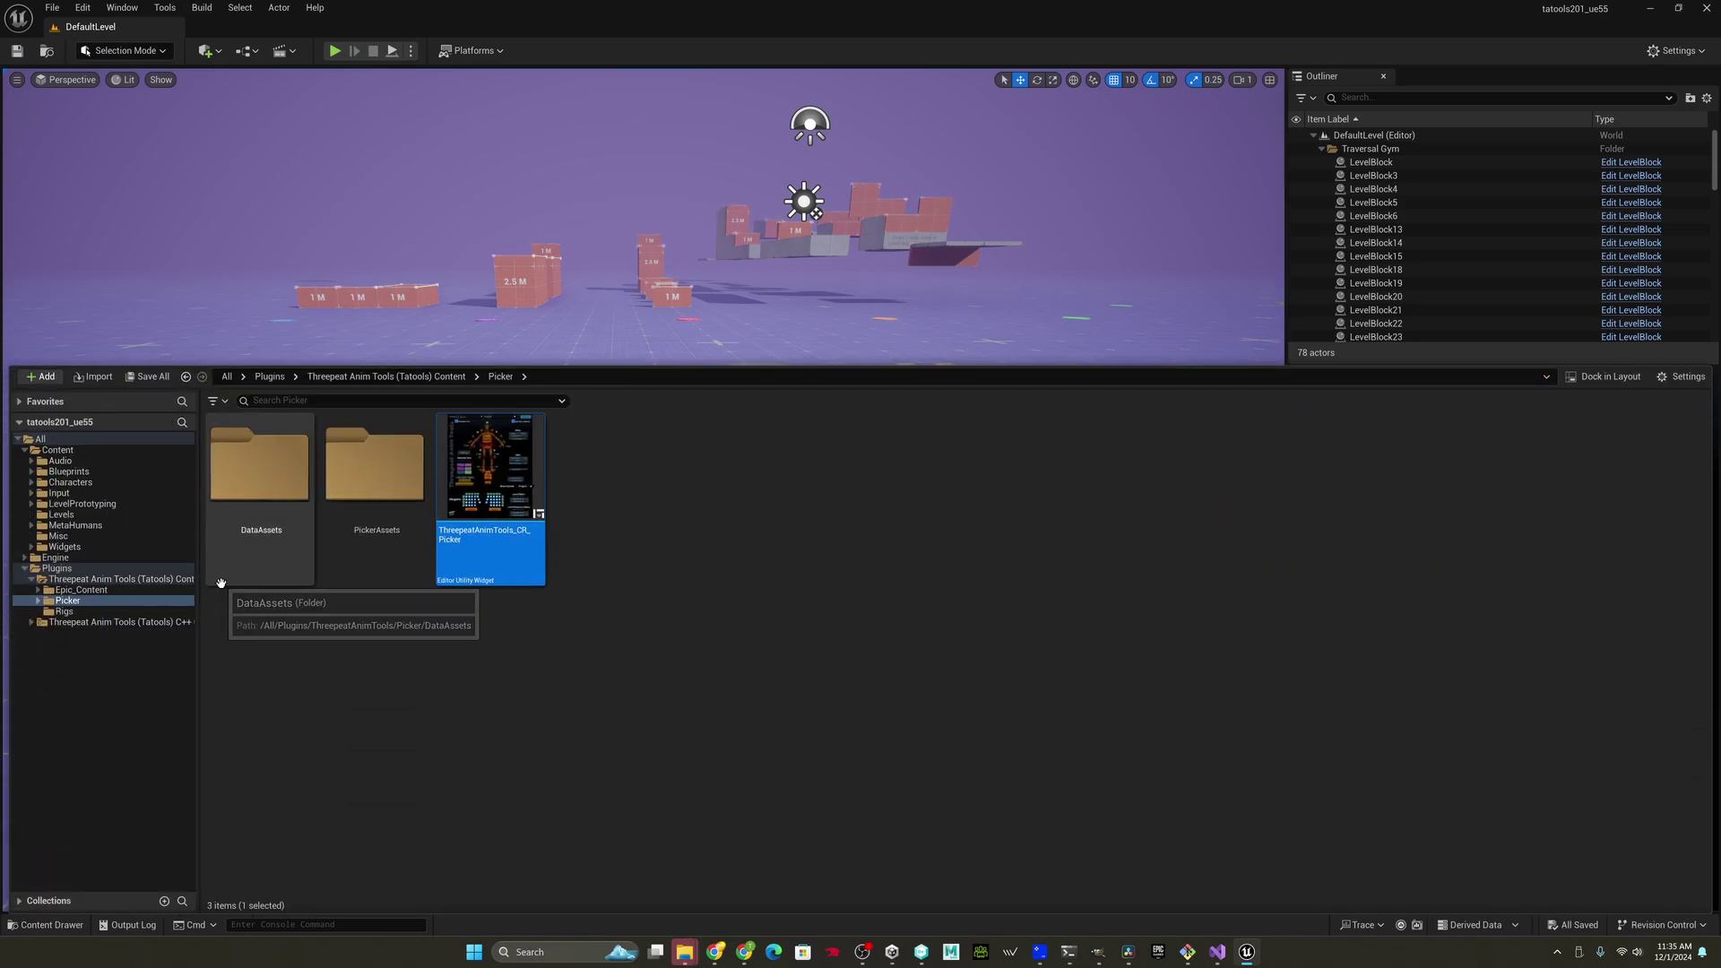
pyautogui.click(59, 612)
pyautogui.click(358, 548)
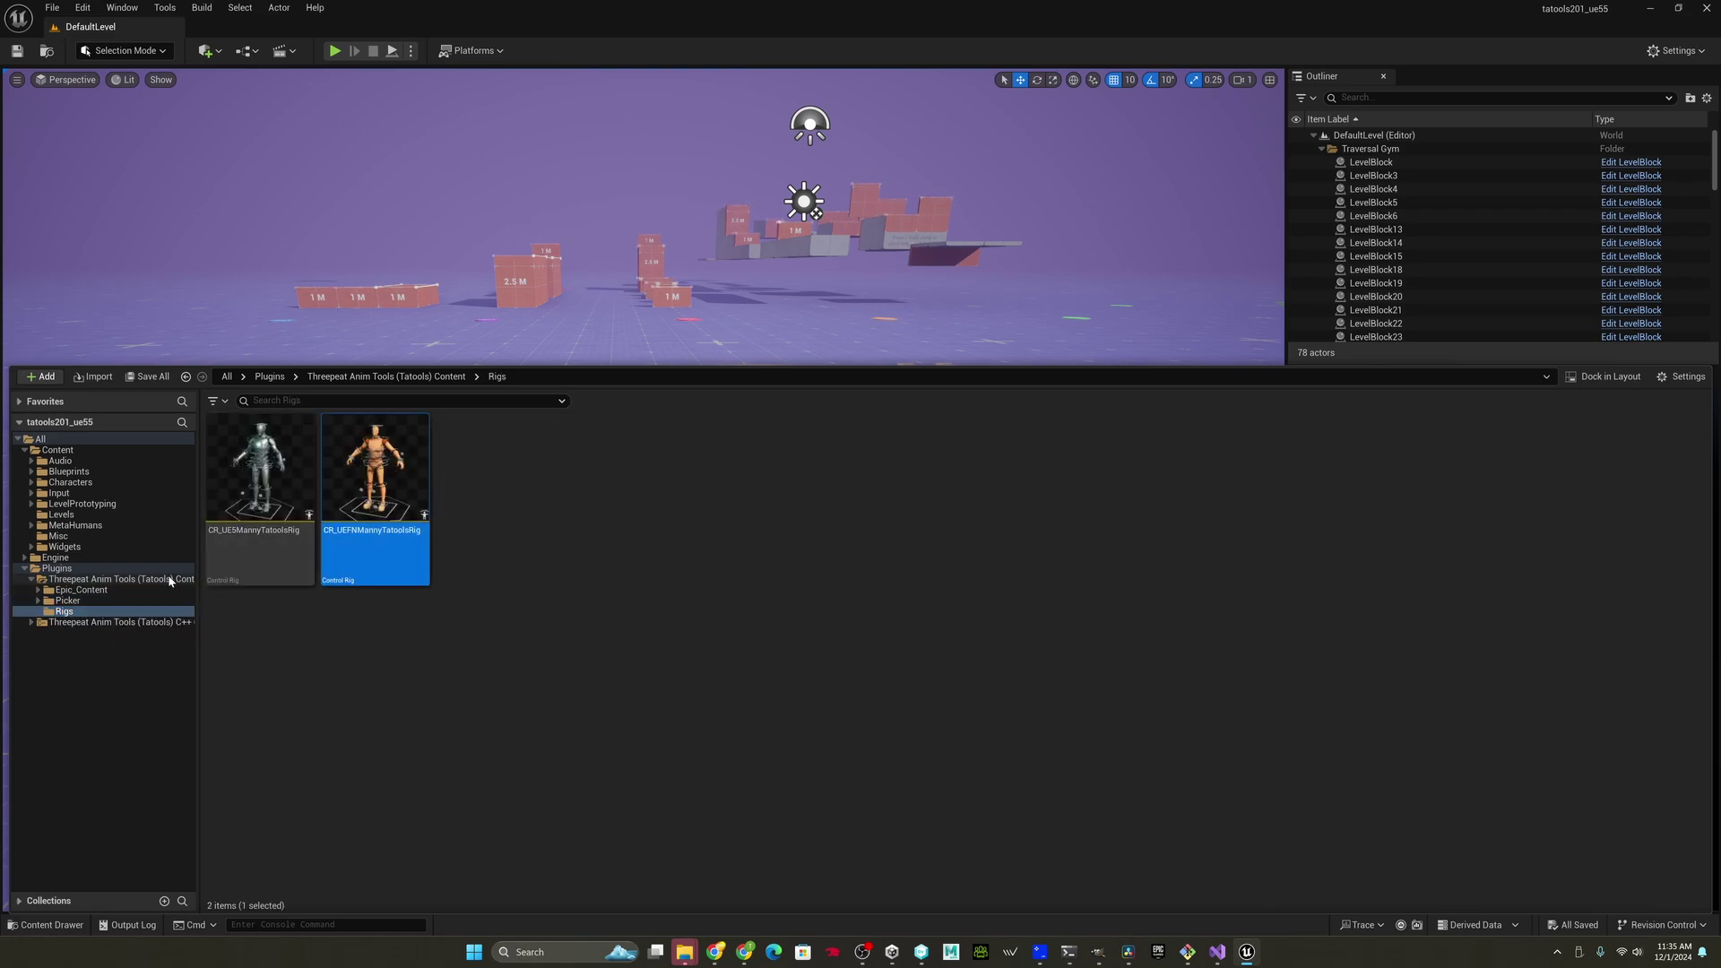
pyautogui.click(137, 613)
pyautogui.moveTo(257, 533)
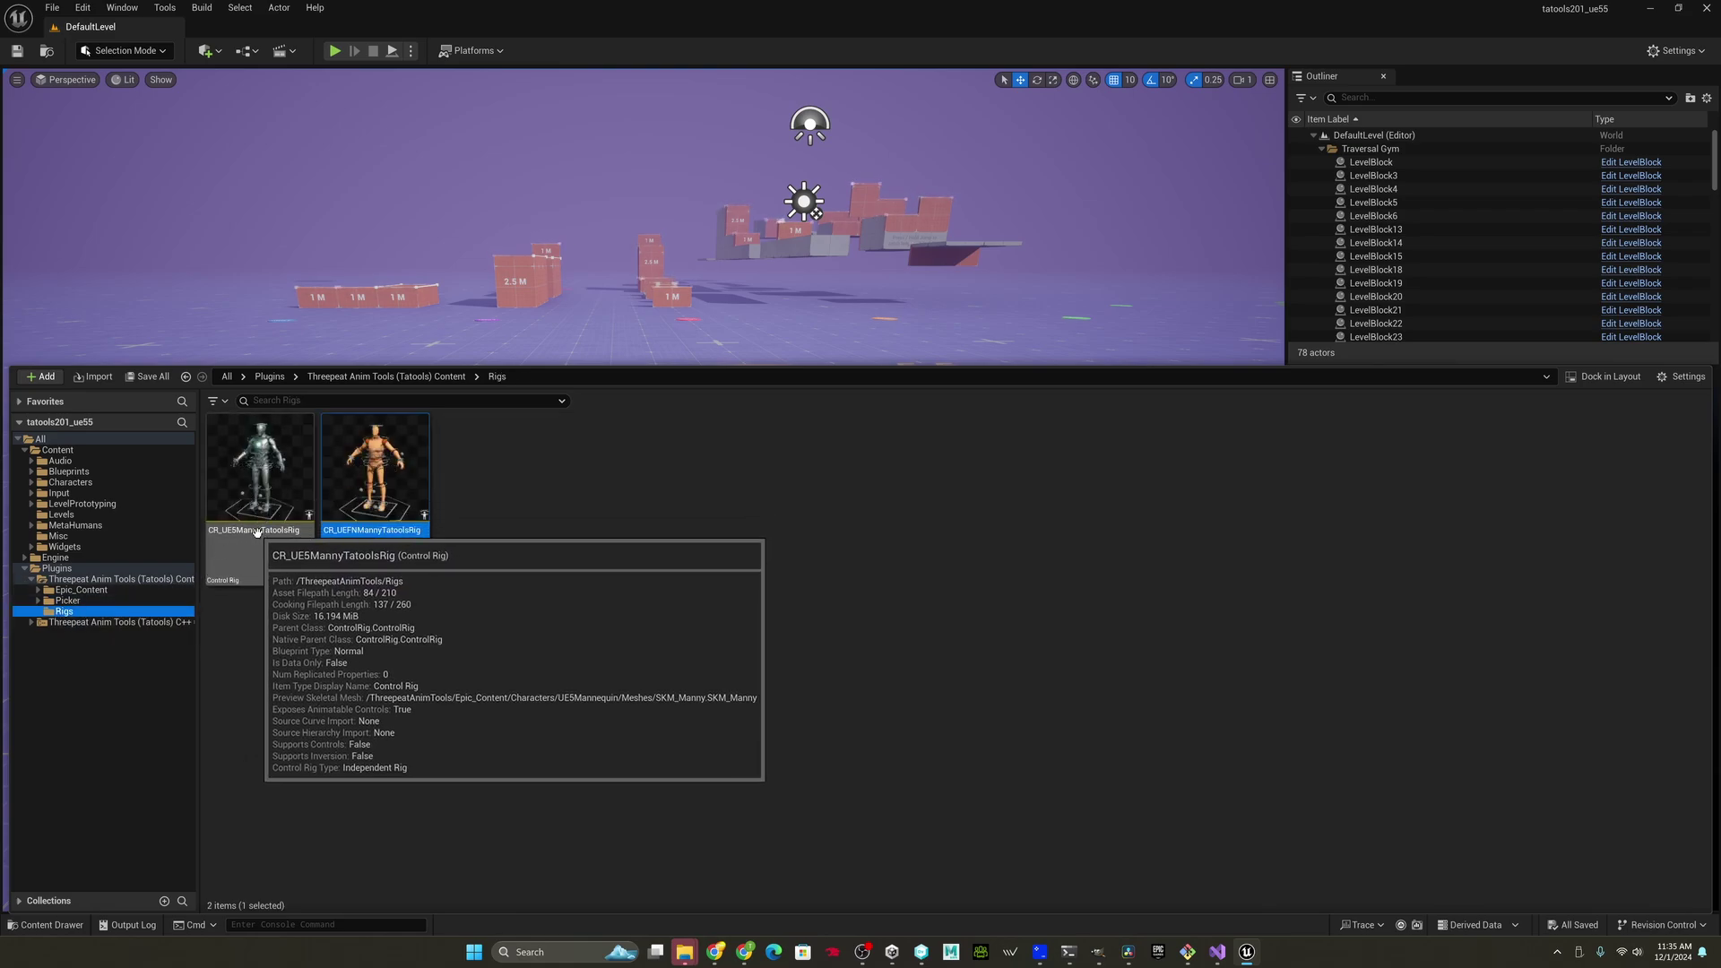
pyautogui.moveTo(345, 541)
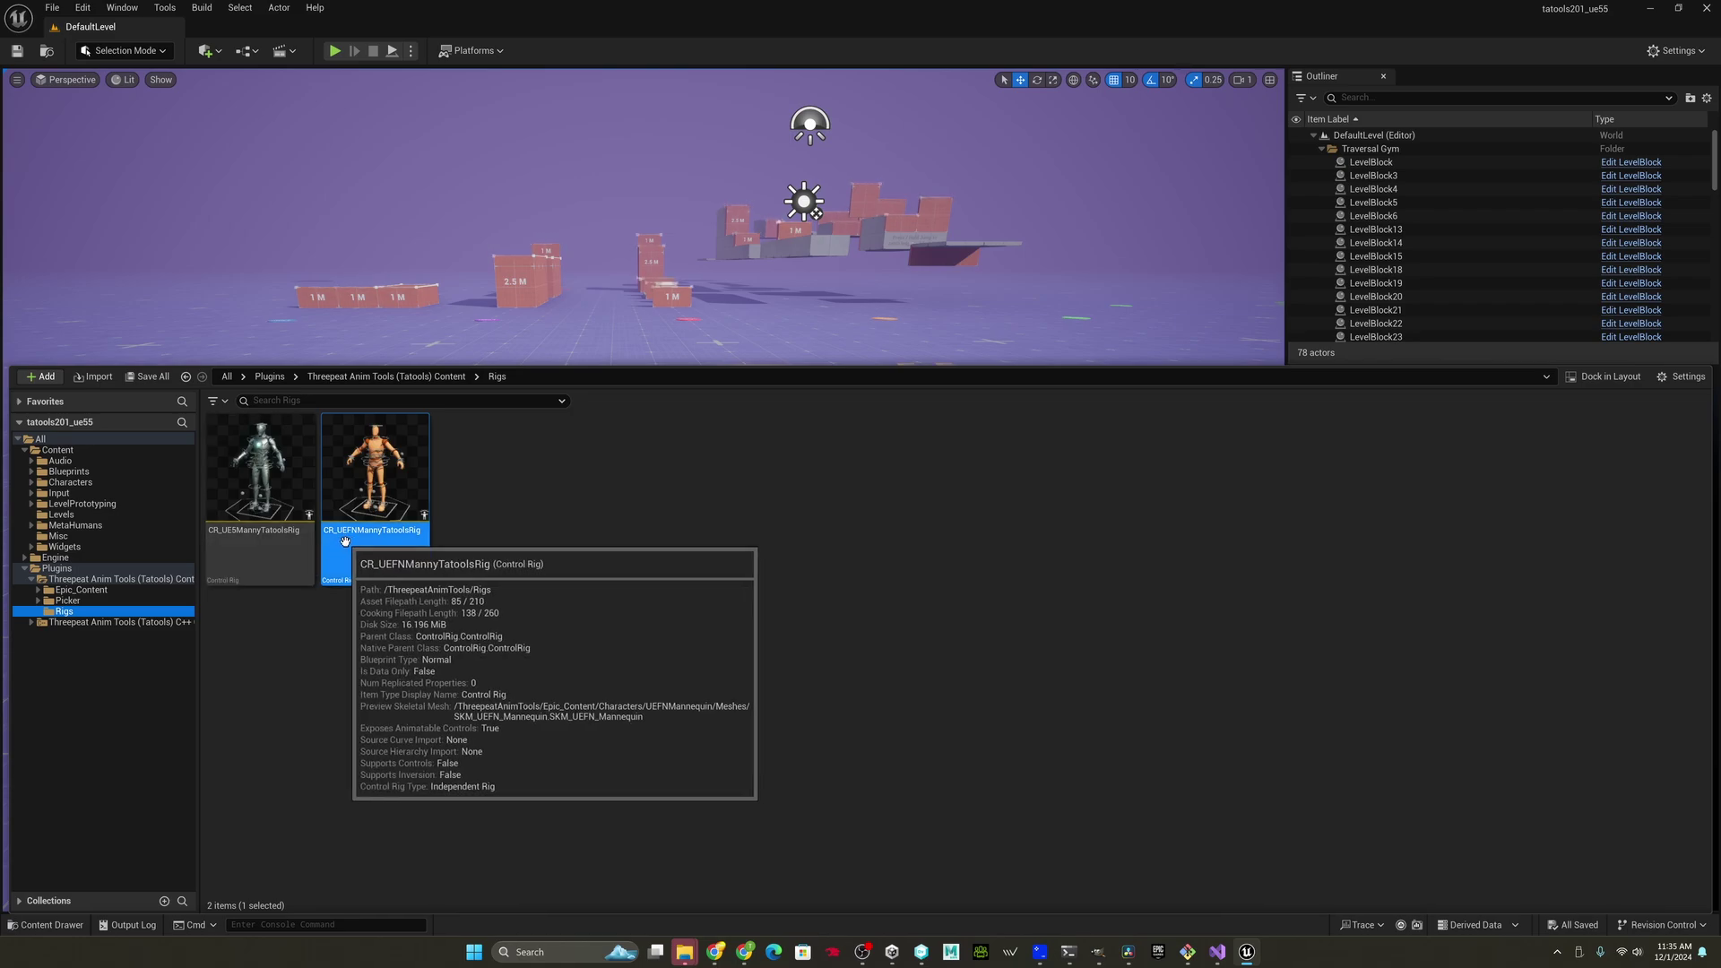
pyautogui.click(388, 220)
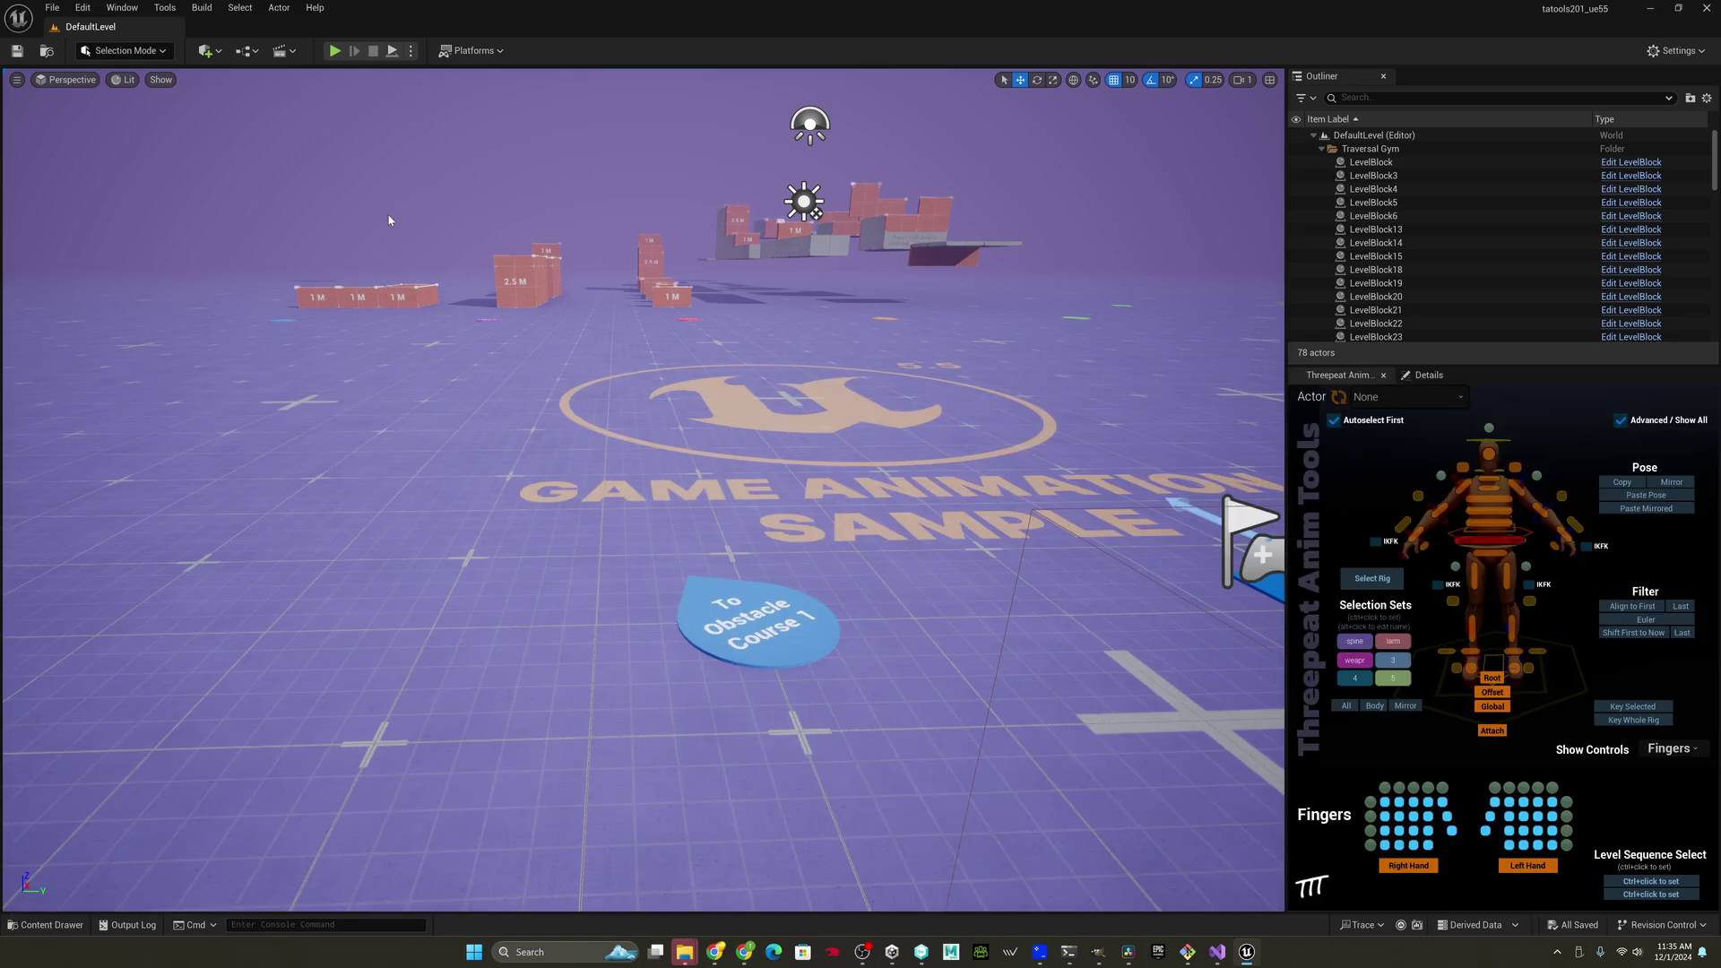
# - Open the AM_M_Neutral_Traversal_Mantle_1_0_stand_F_Rfoot montage from Characters/UEFN_Mannequin/Animations/Traversal/Mantle
pyautogui.hotkey('ctrl', 'space')
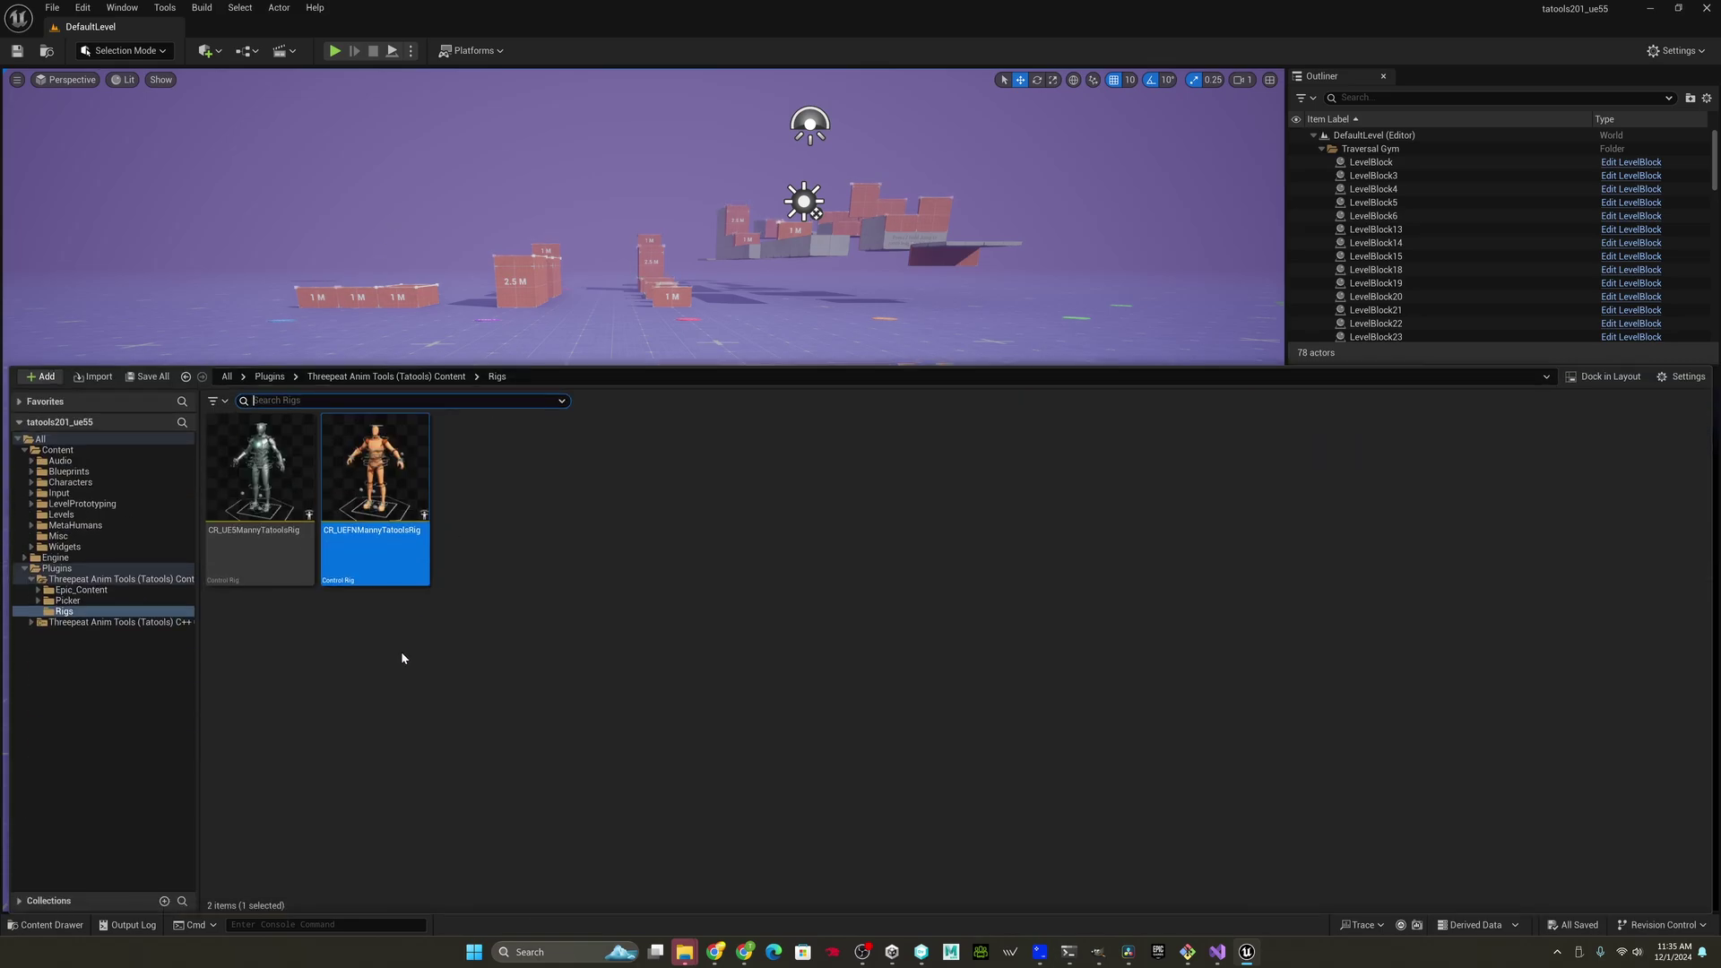
pyautogui.click(70, 482)
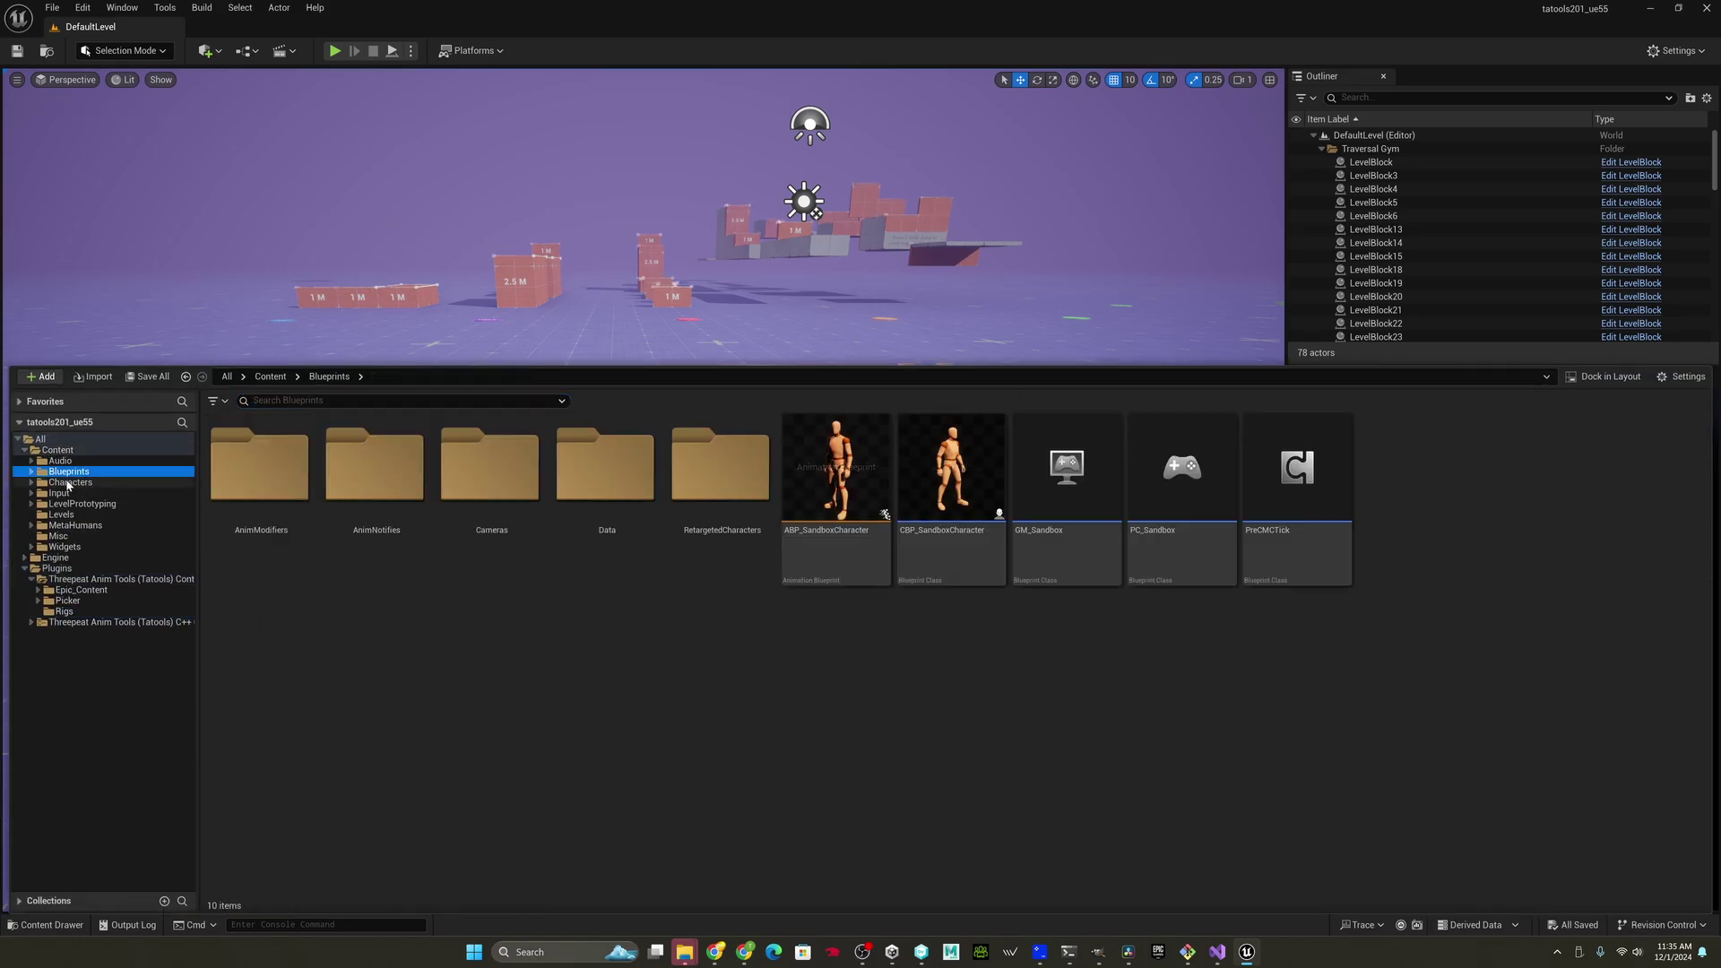
pyautogui.doubleClick(717, 475)
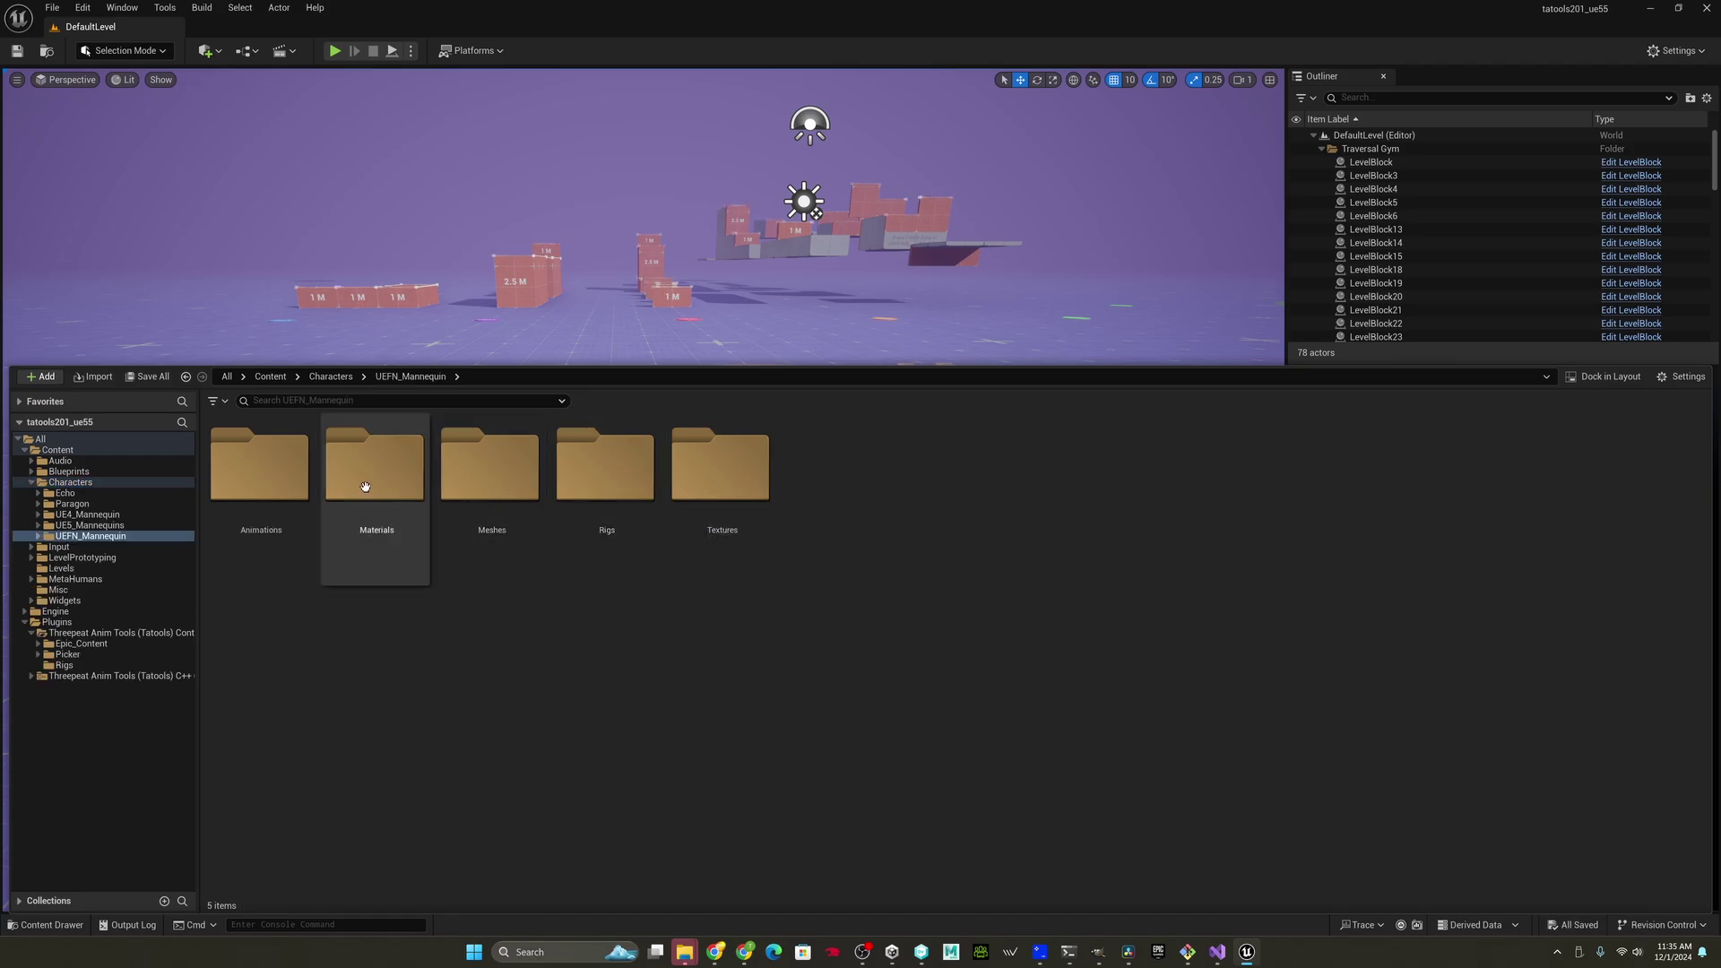
pyautogui.click(290, 476)
pyautogui.doubleClick(291, 476)
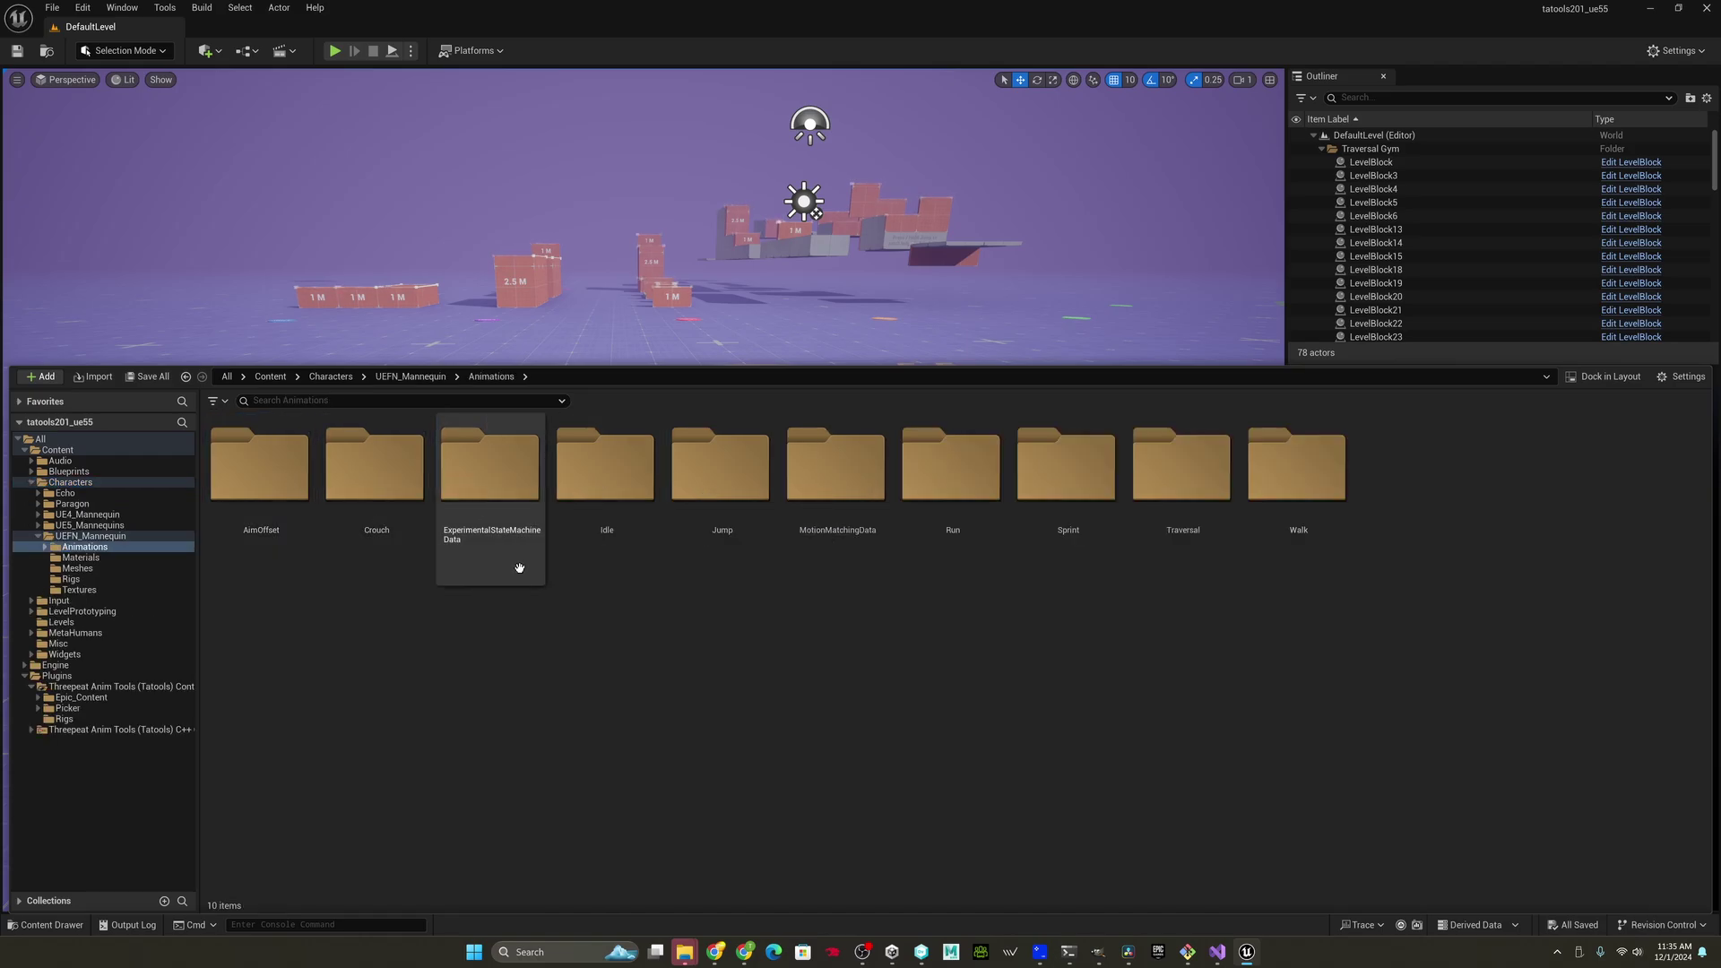
pyautogui.doubleClick(1184, 503)
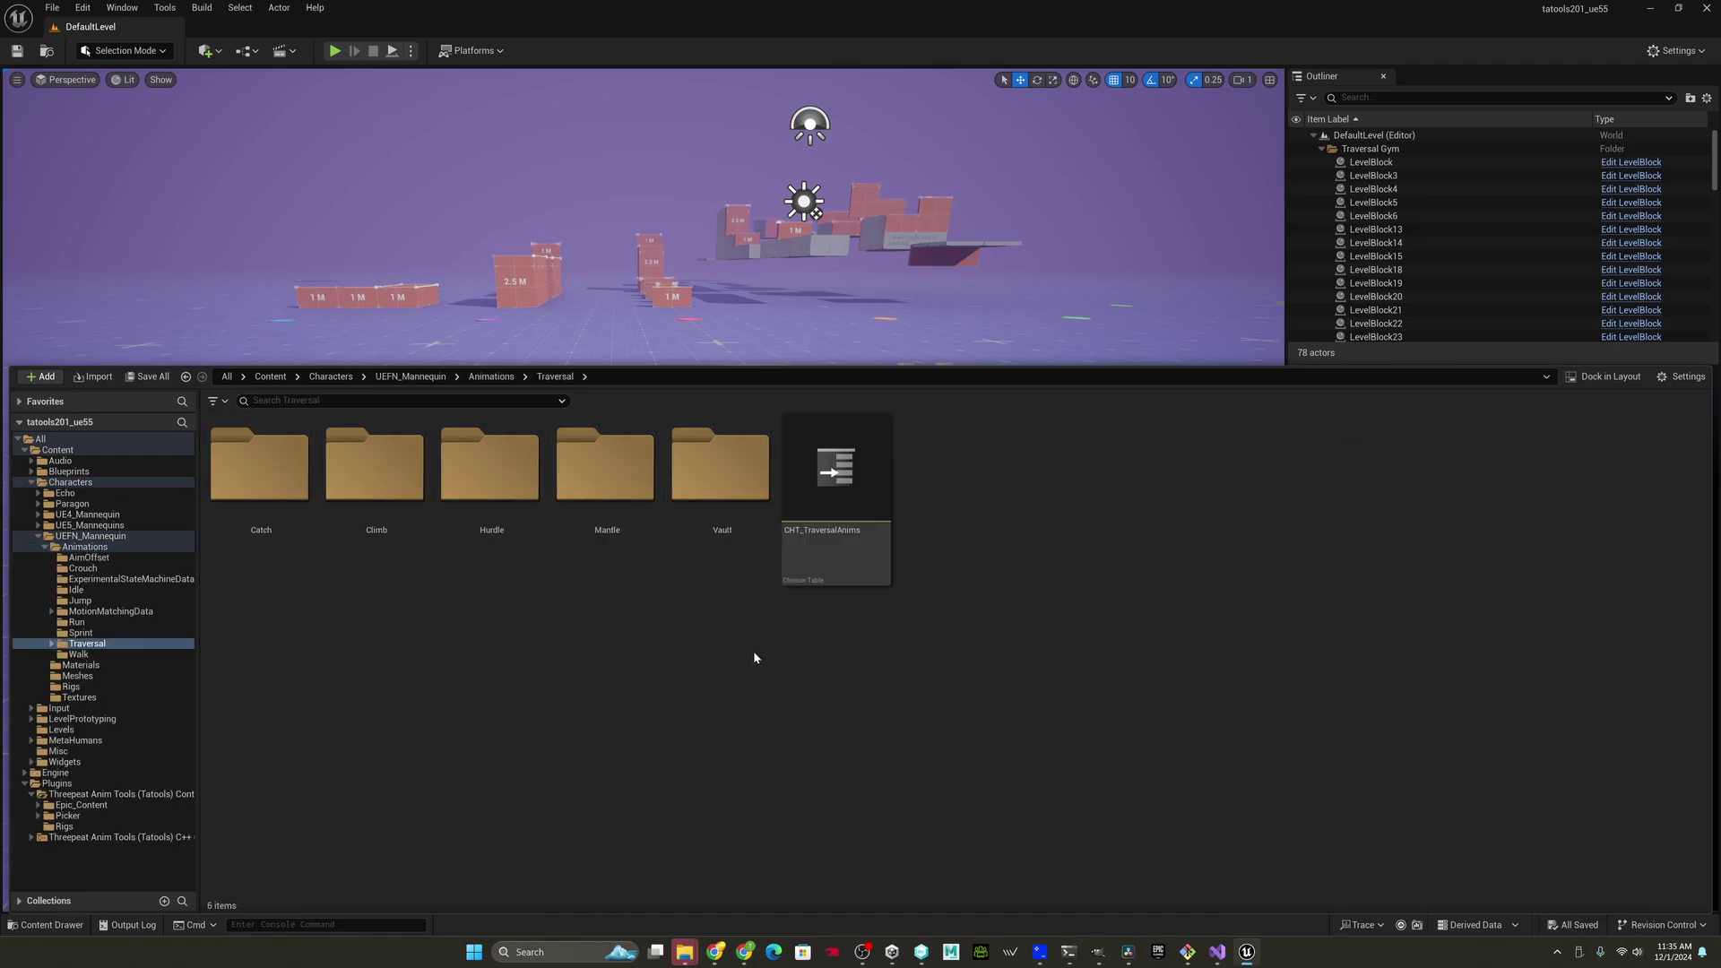
pyautogui.doubleClick(607, 491)
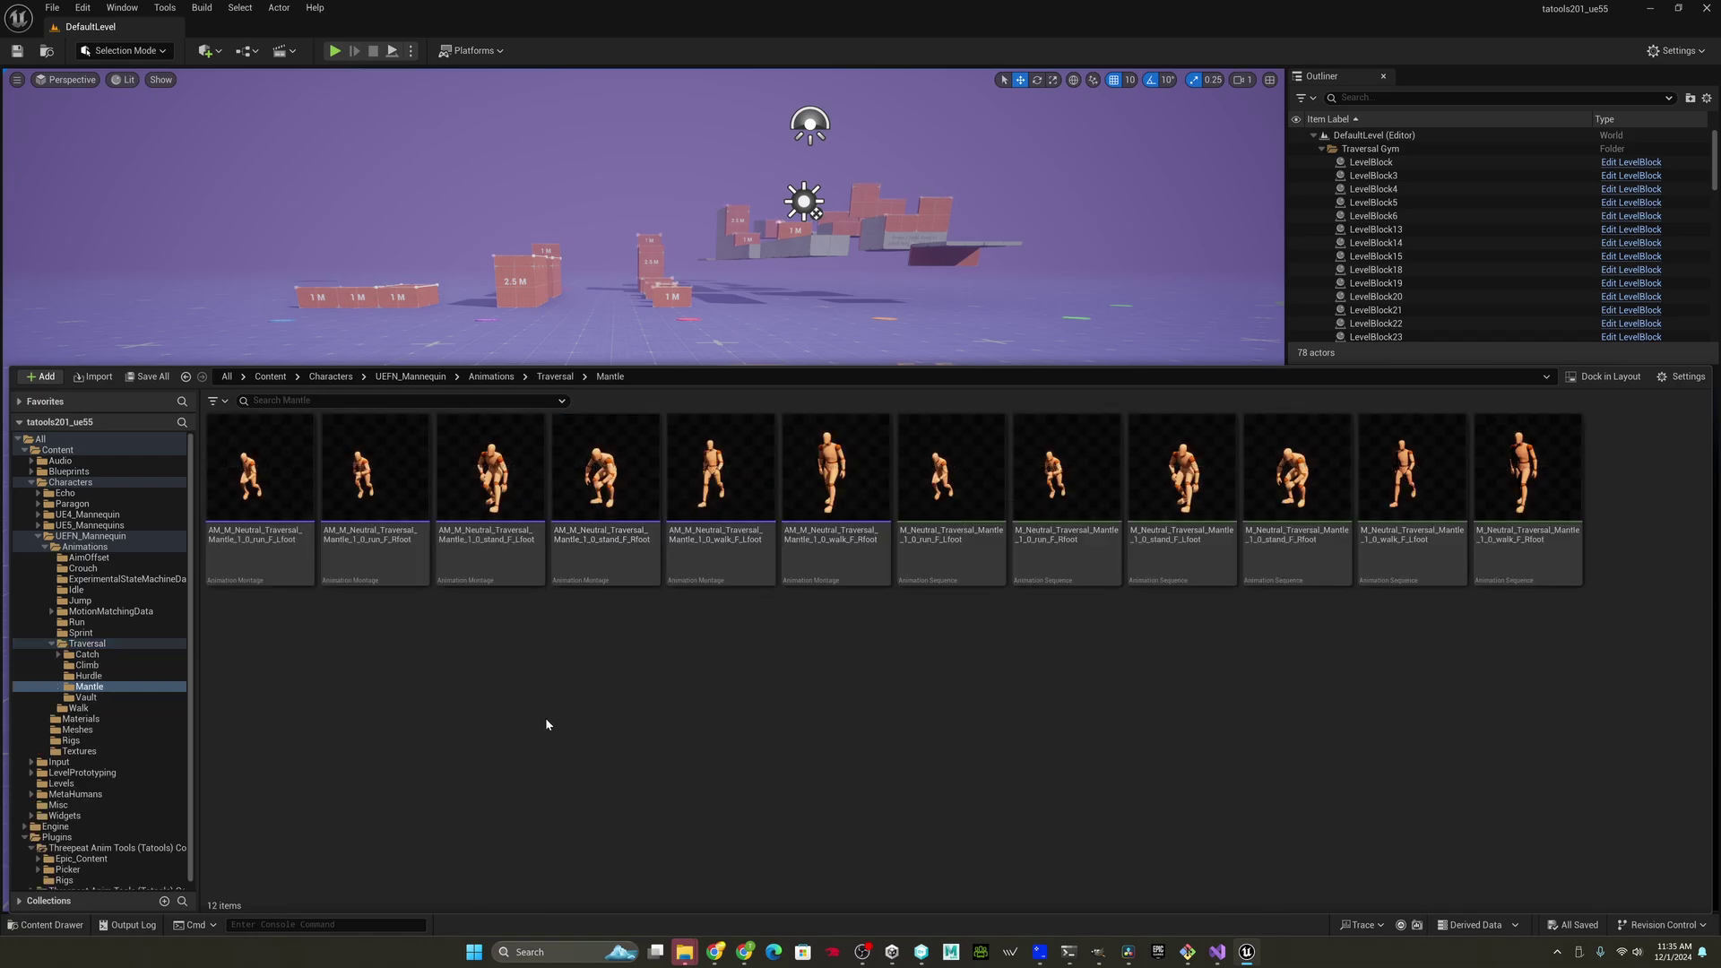
pyautogui.click(624, 489)
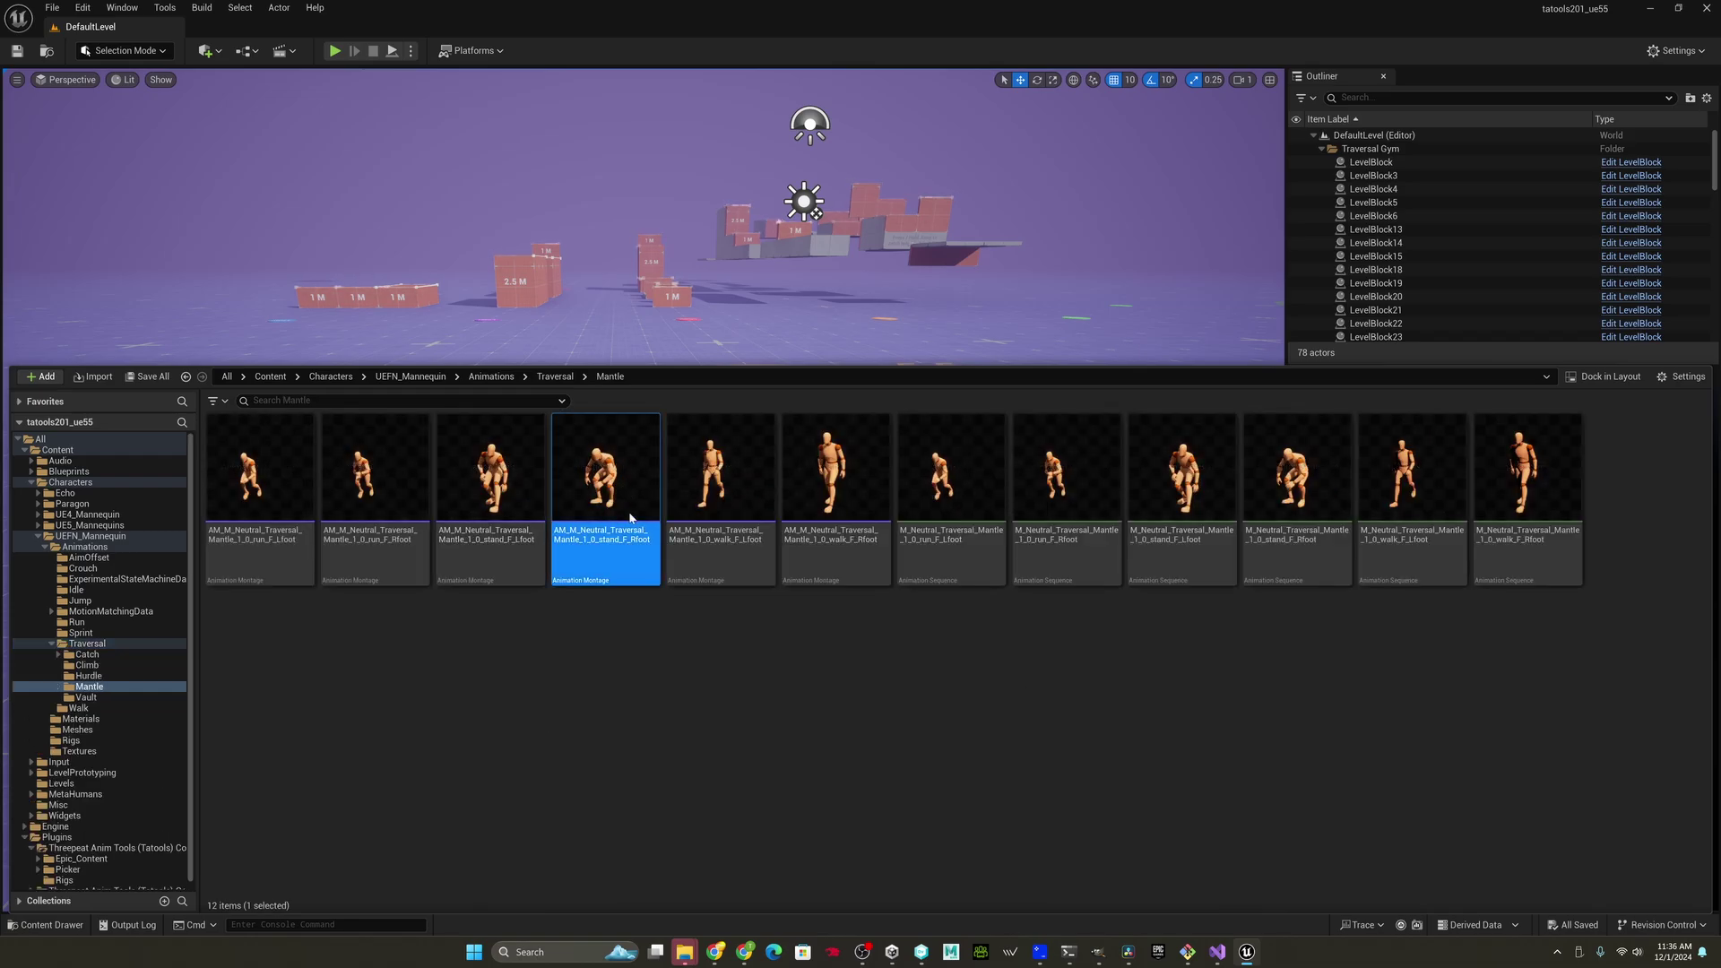
pyautogui.doubleClick(631, 514)
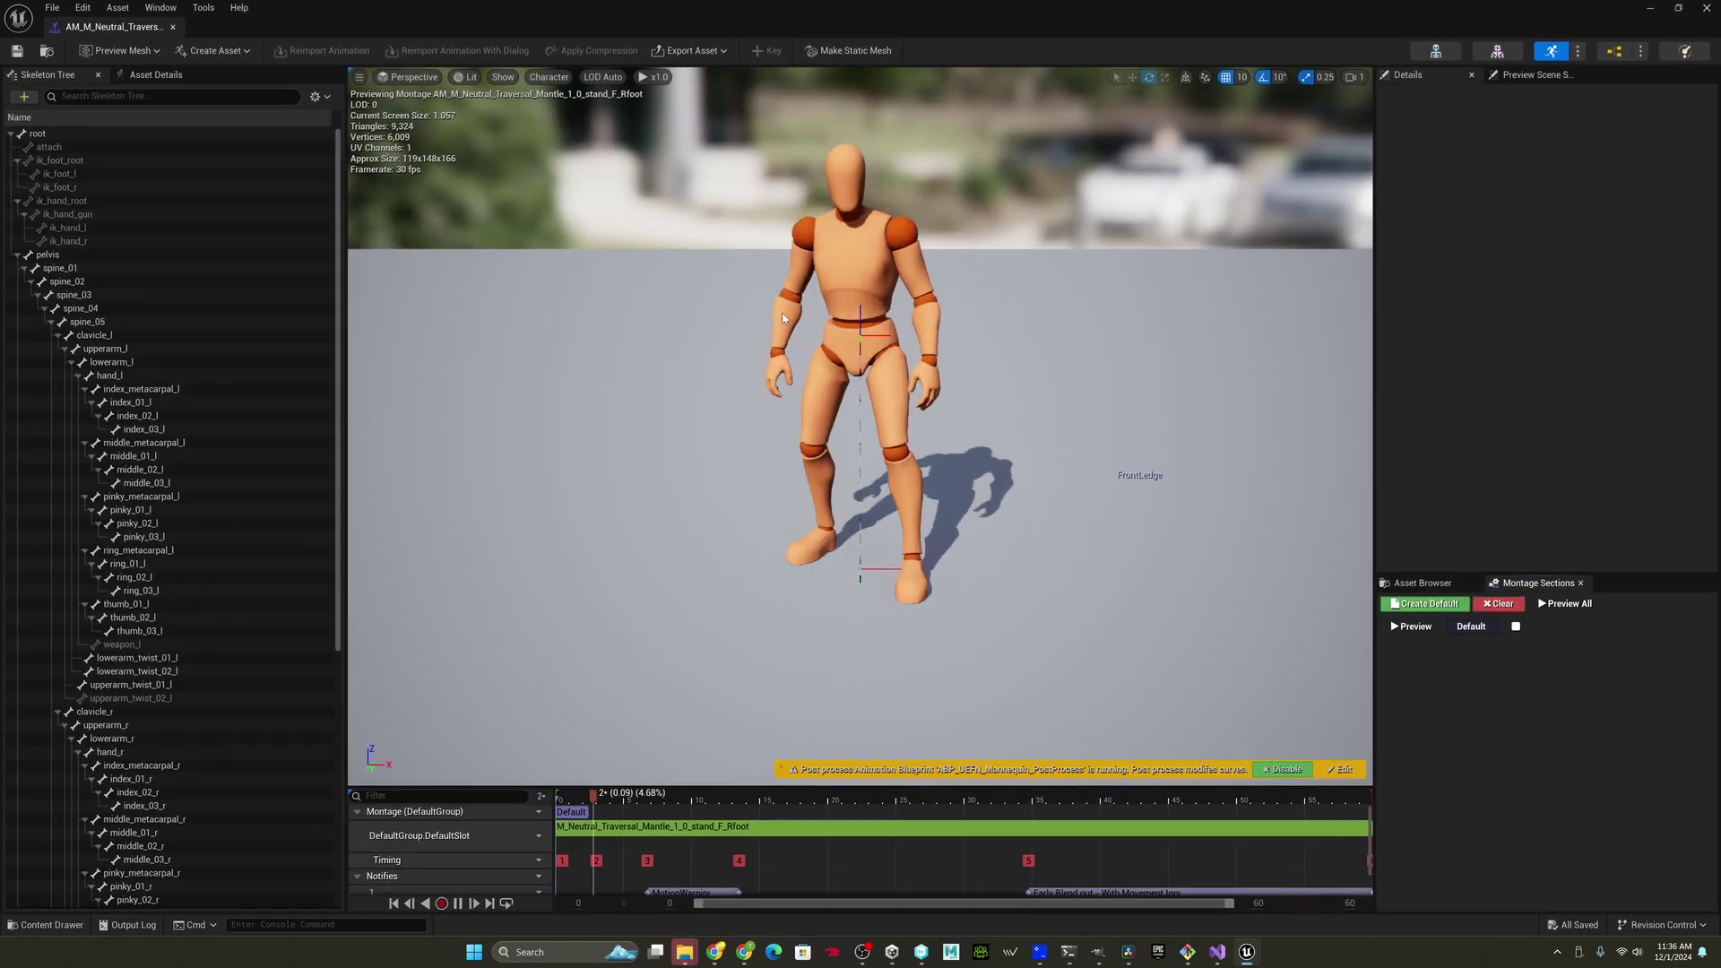
# - Select the attach bone in the mantle montage's skeleton and examine how it moves relative to the character during playback
pyautogui.scroll(-7, 786, 375)
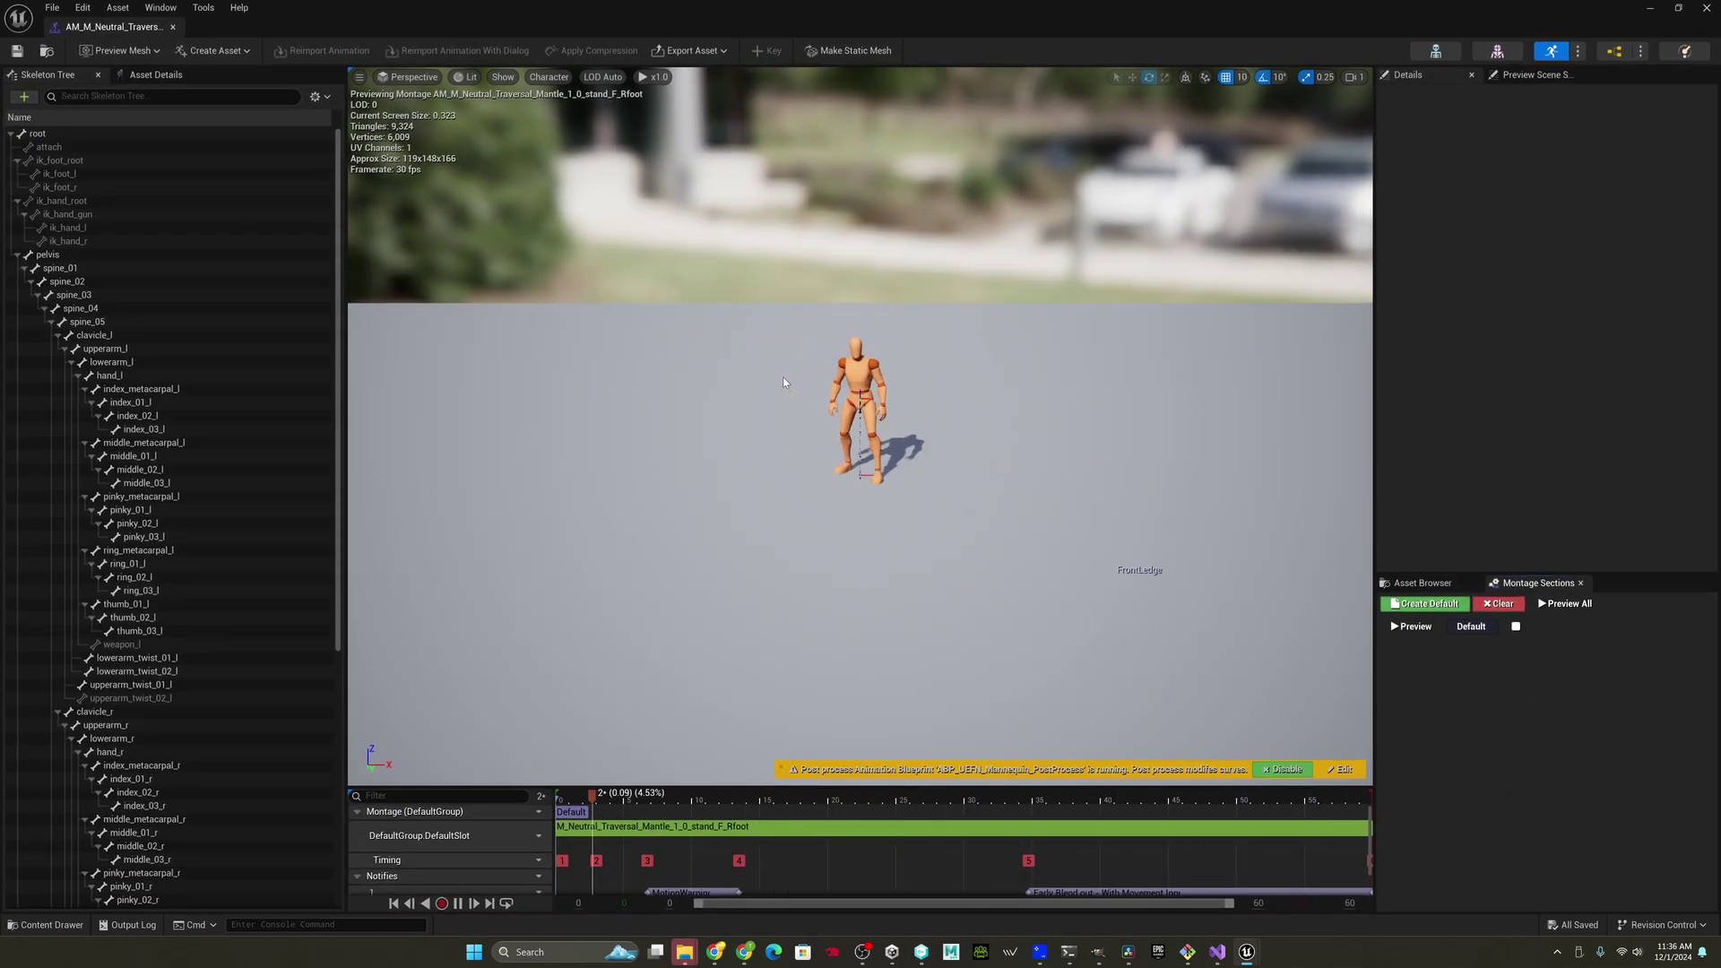
pyautogui.moveTo(729, 435); pyautogui.dragTo(951, 412)
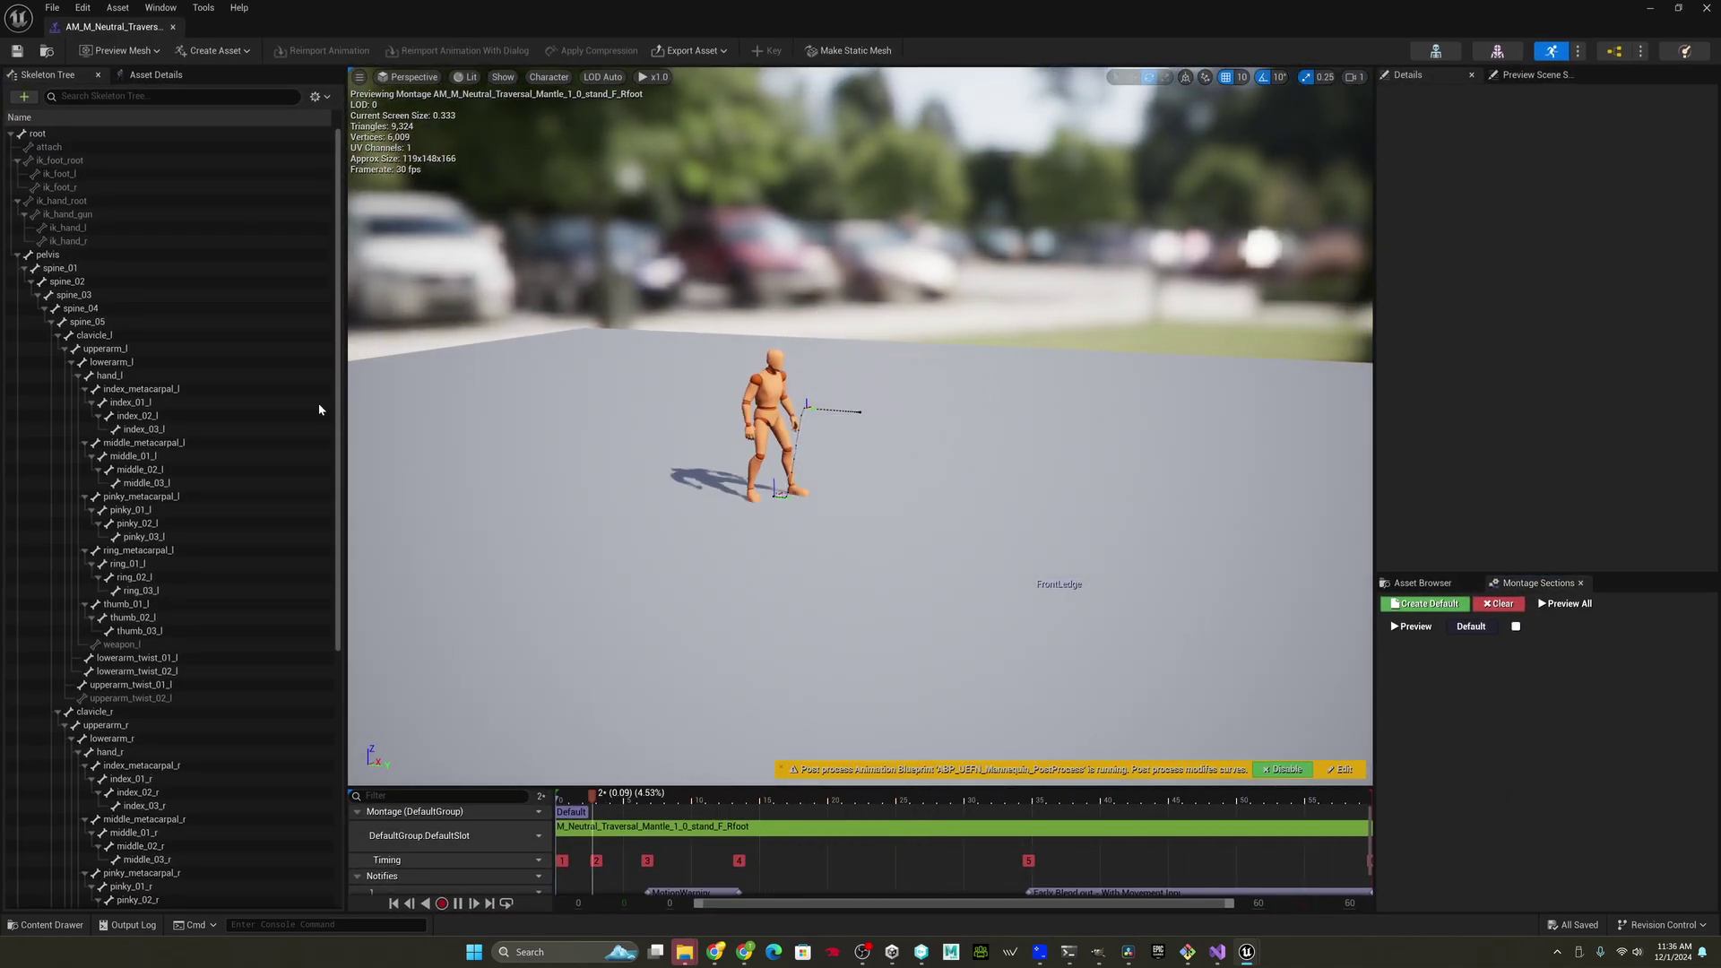
pyautogui.click(45, 149)
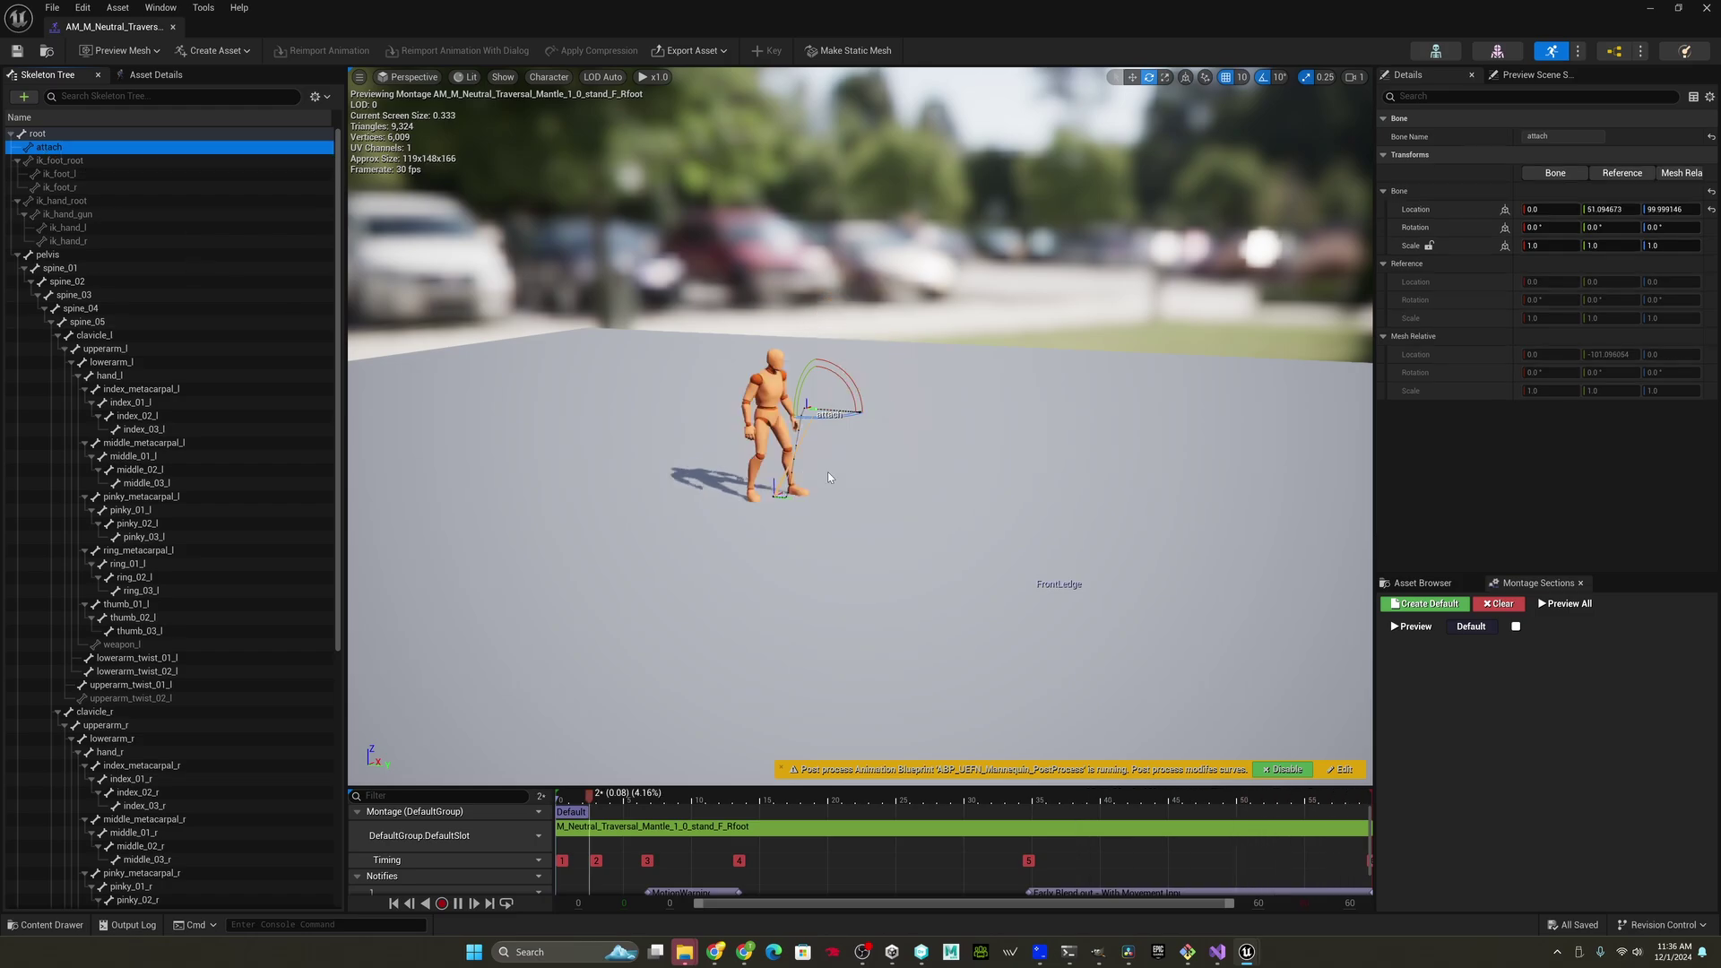
pyautogui.keyDown('alt'); pyautogui.moveTo(856, 485); pyautogui.dragTo(818, 493); pyautogui.keyUp('alt')
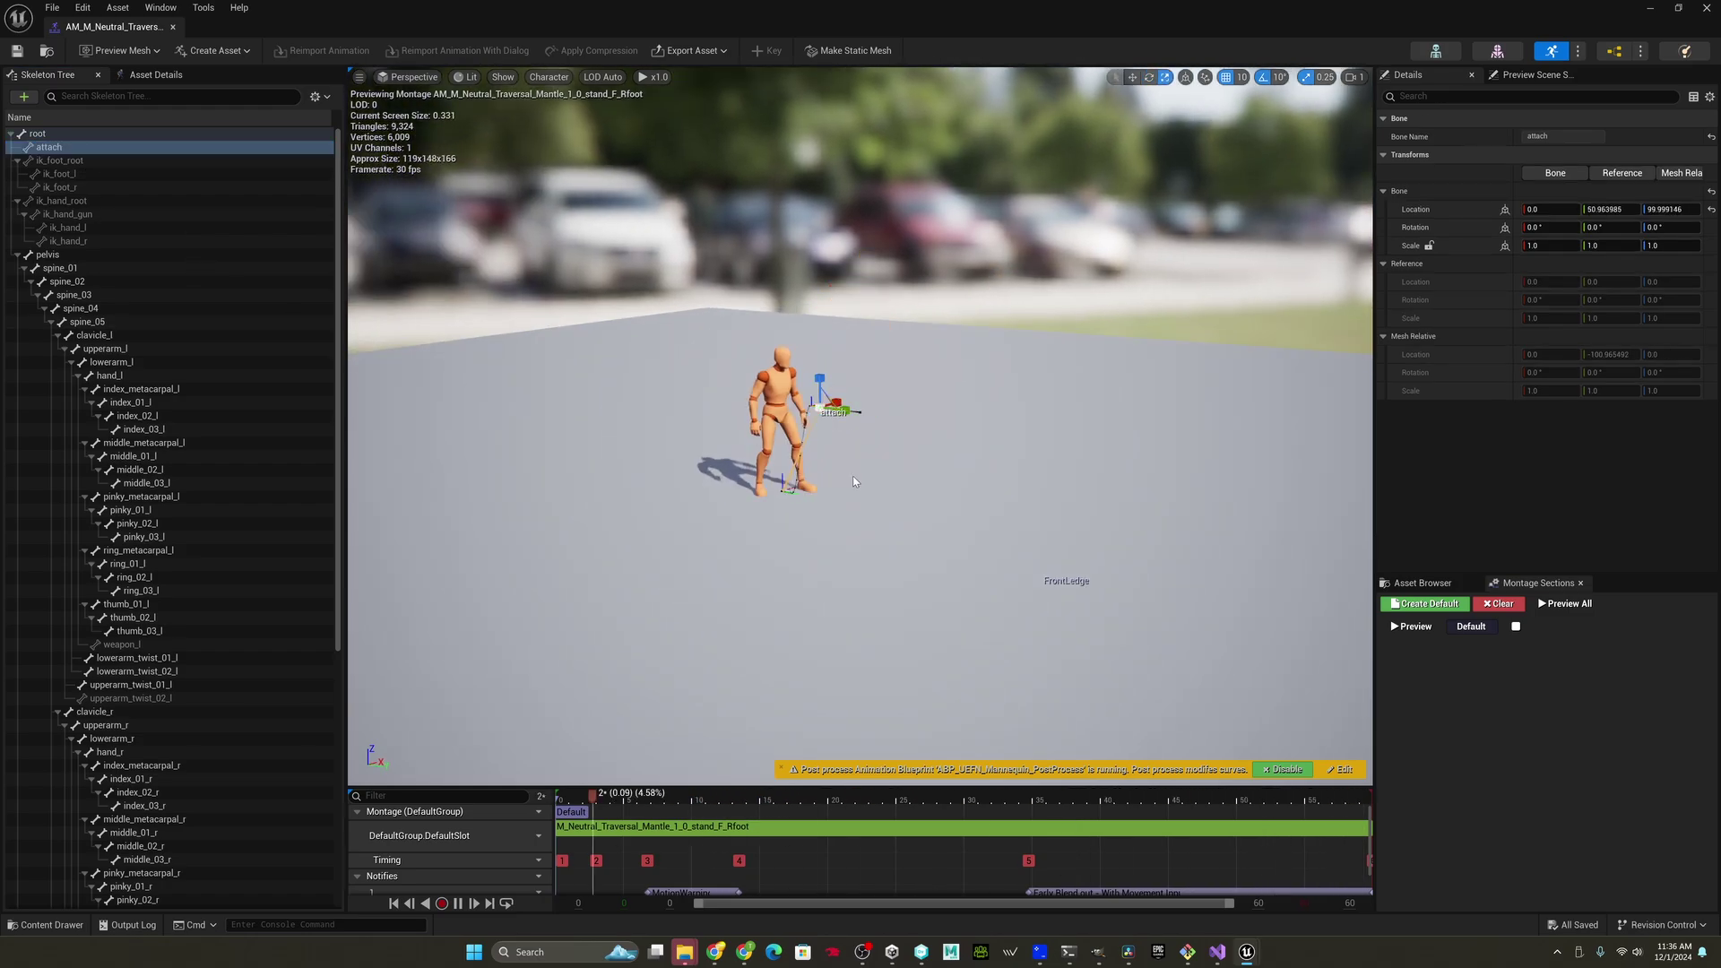
pyautogui.click(56, 148)
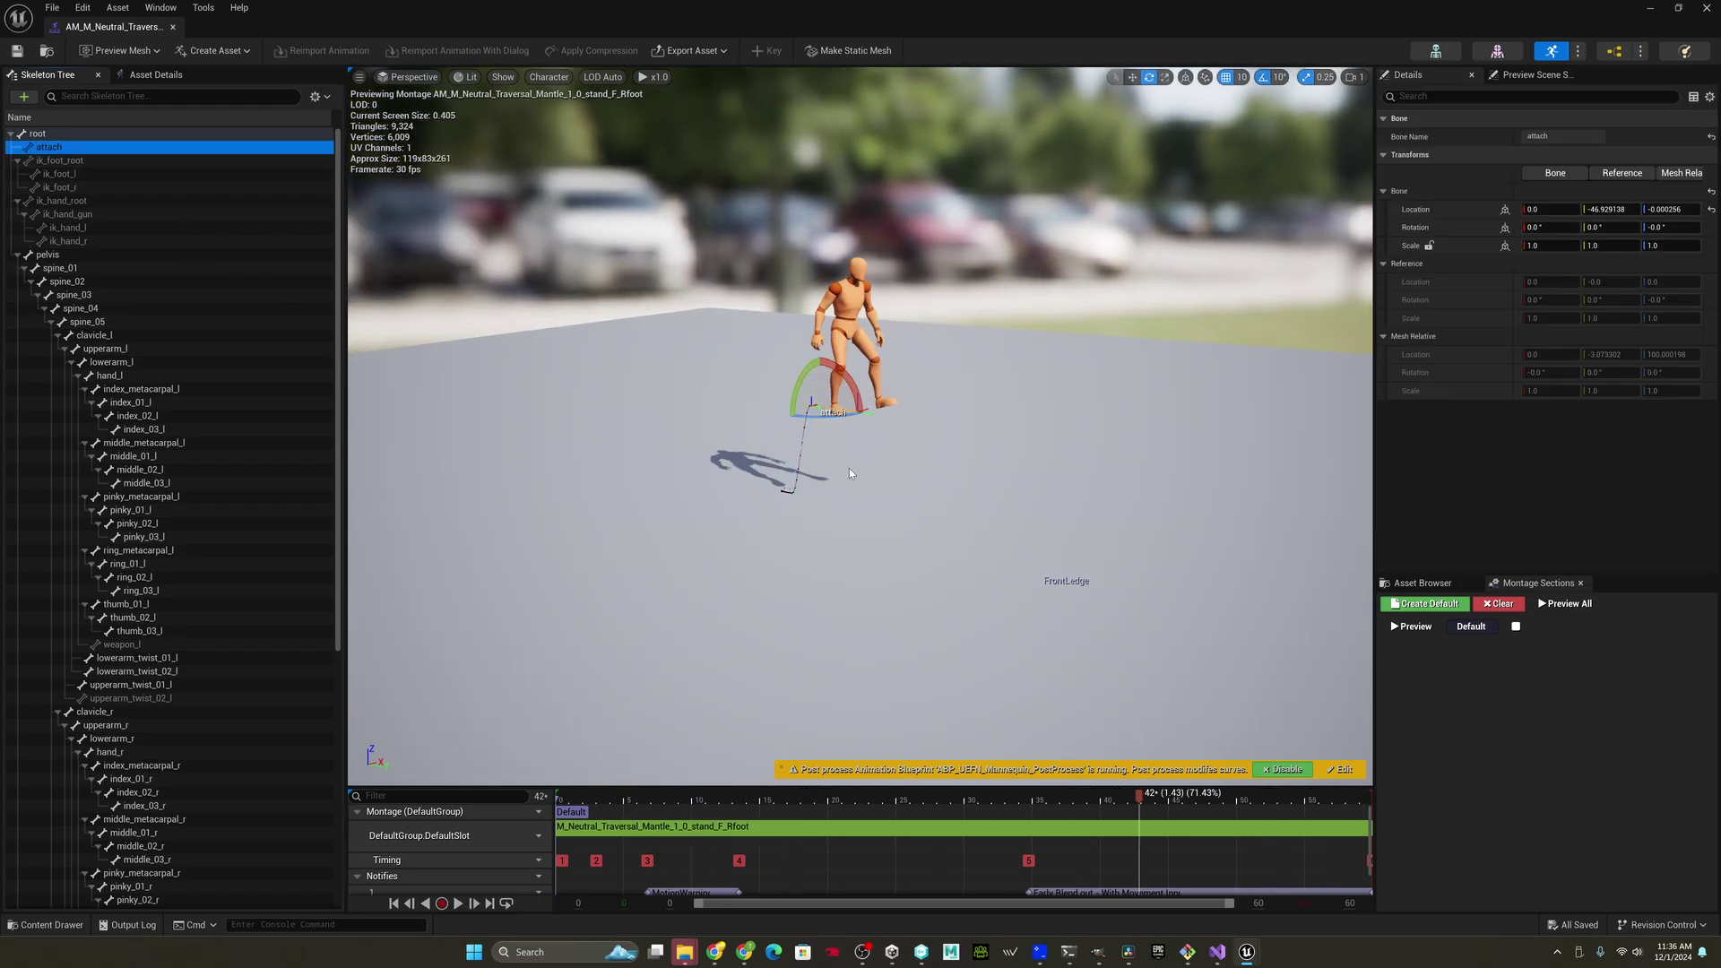
pyautogui.press('w')
pyautogui.moveTo(850, 473); pyautogui.dragTo(708, 464, button='right')
pyautogui.scroll(-5, 706, 457)
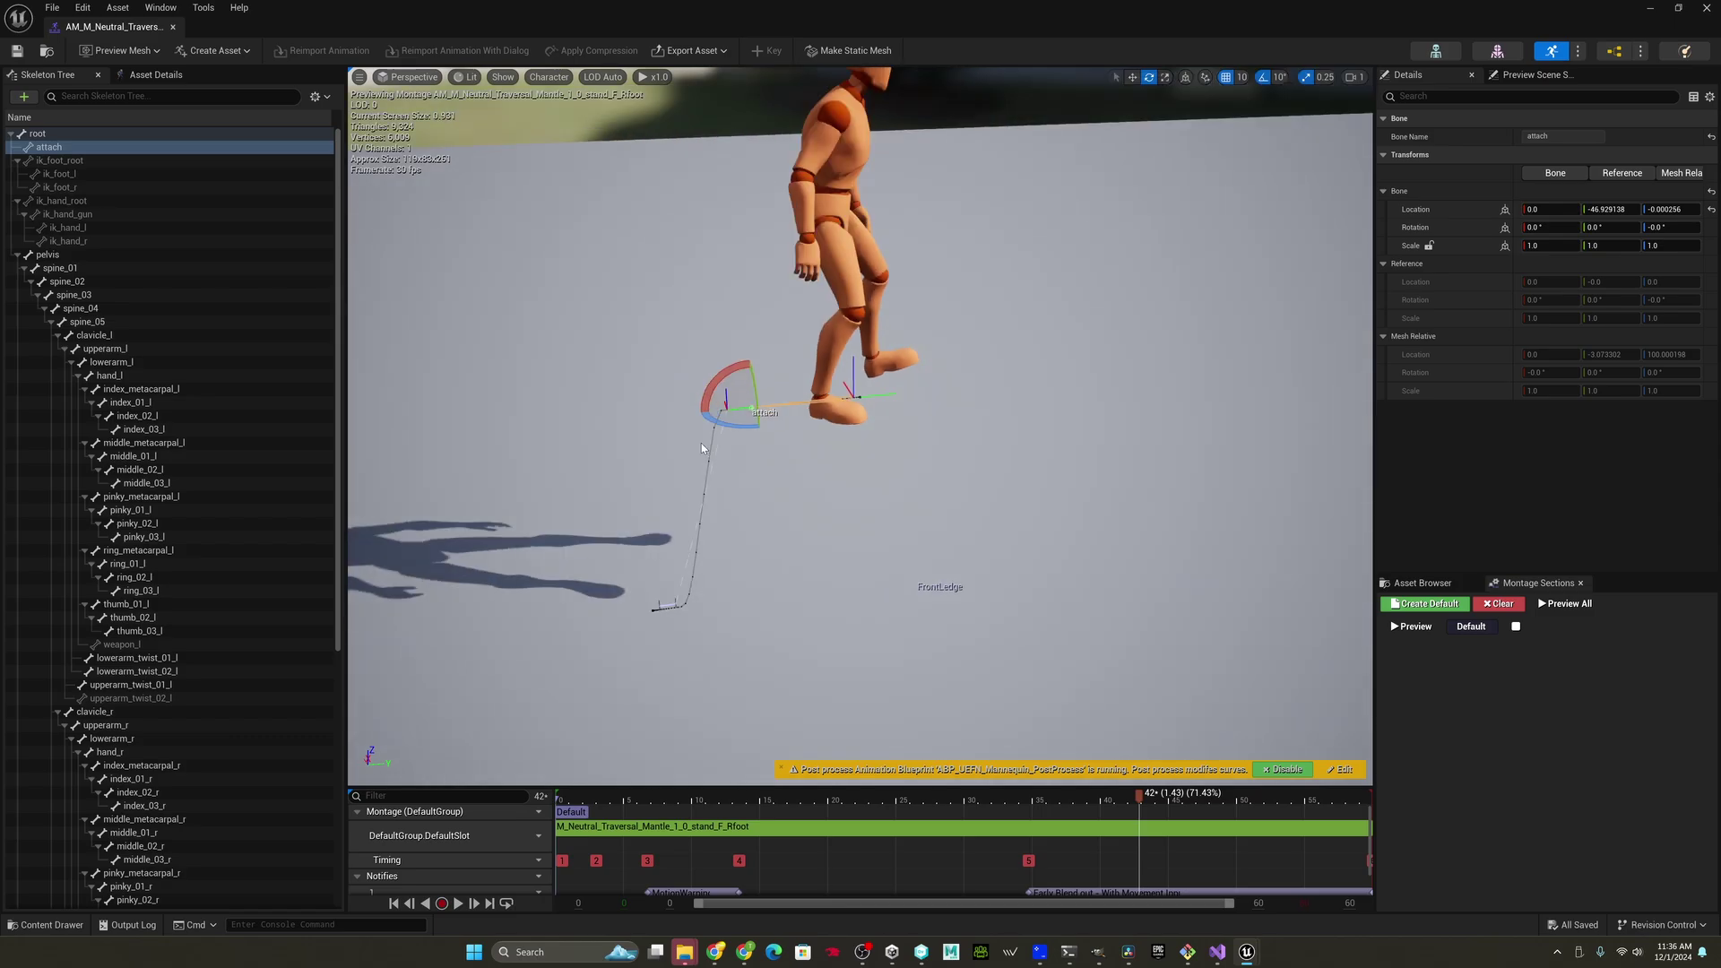
# - Scrub the mantle montage back to about frame 18, examine the attach bone against the character's hands from several angles, and deselect it
pyautogui.moveTo(1138, 793); pyautogui.dragTo(805, 798)
pyautogui.keyDown('alt'); pyautogui.moveTo(861, 448); pyautogui.dragTo(493, 408); pyautogui.keyUp('alt')
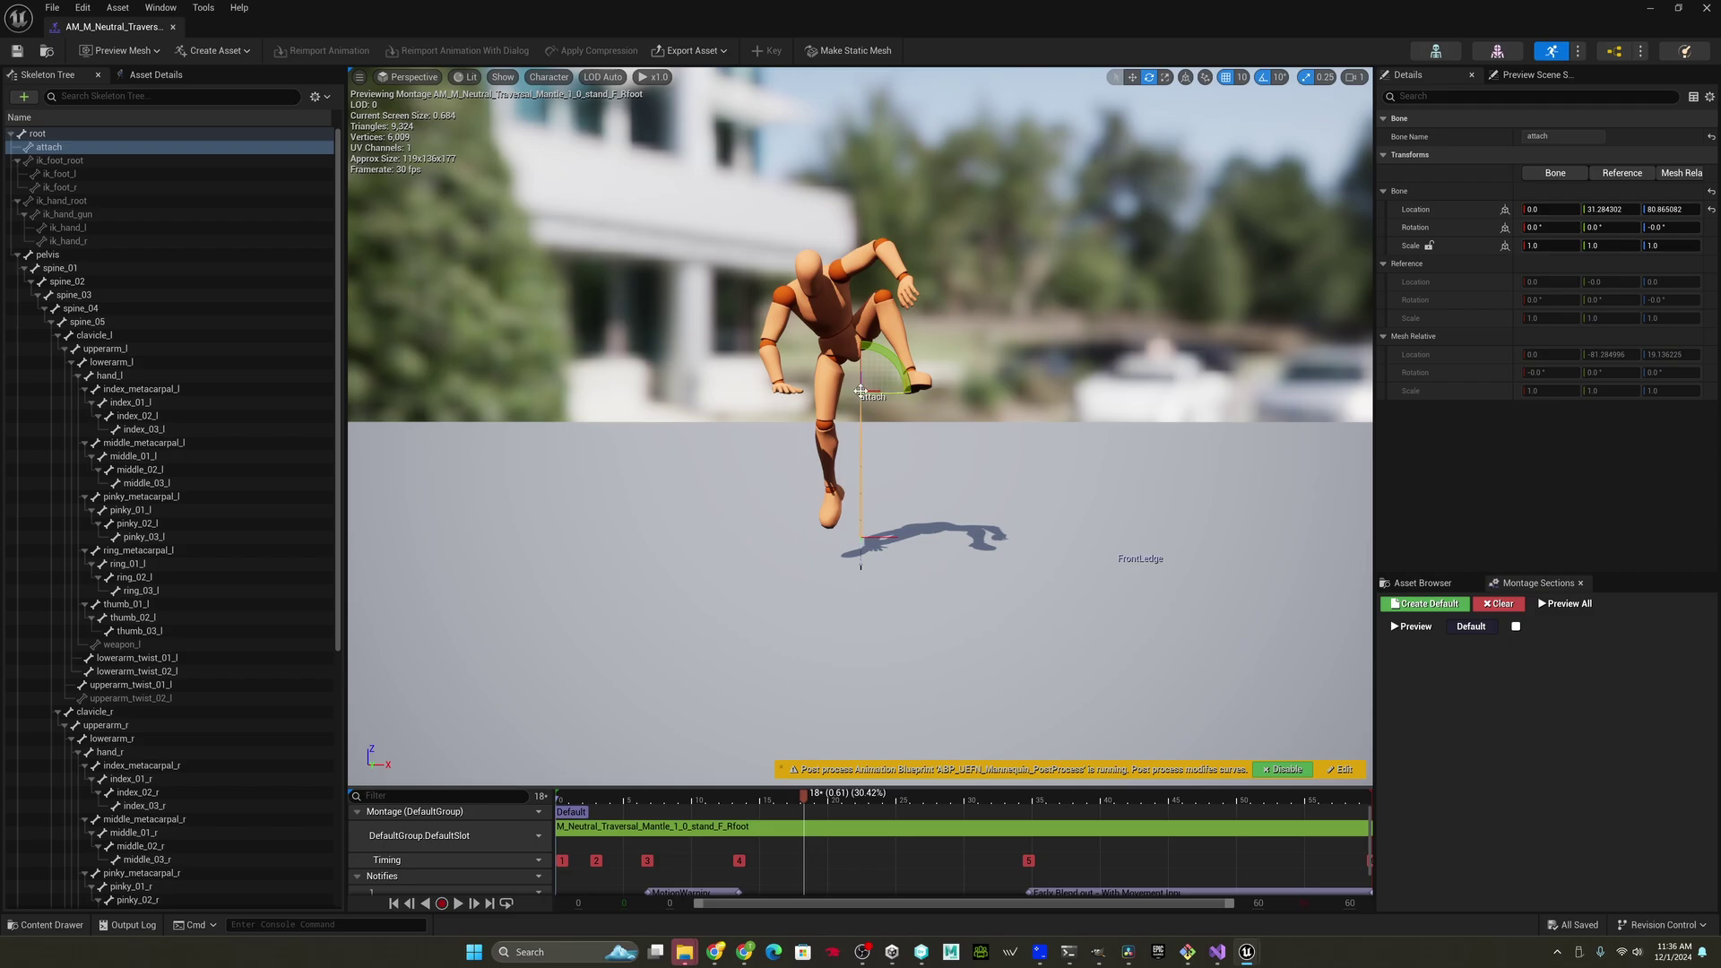
pyautogui.keyDown('alt'); pyautogui.moveTo(682, 429); pyautogui.dragTo(995, 462); pyautogui.keyUp('alt')
pyautogui.moveTo(897, 442); pyautogui.dragTo(950, 445)
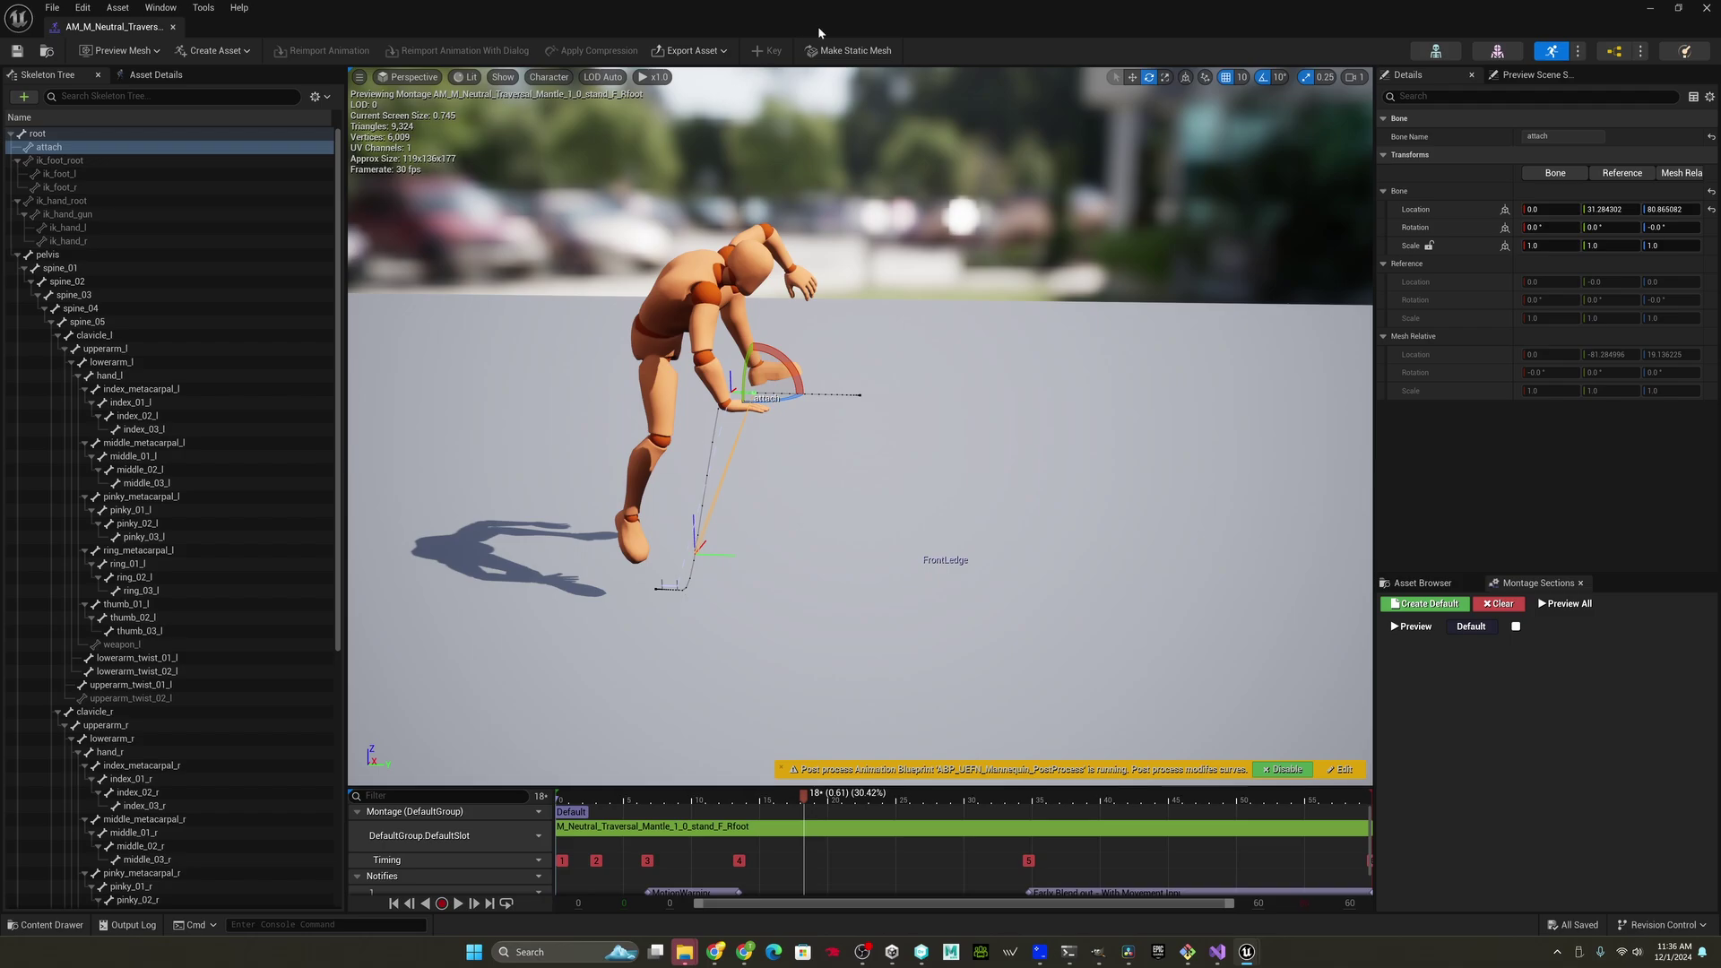
pyautogui.click(691, 214)
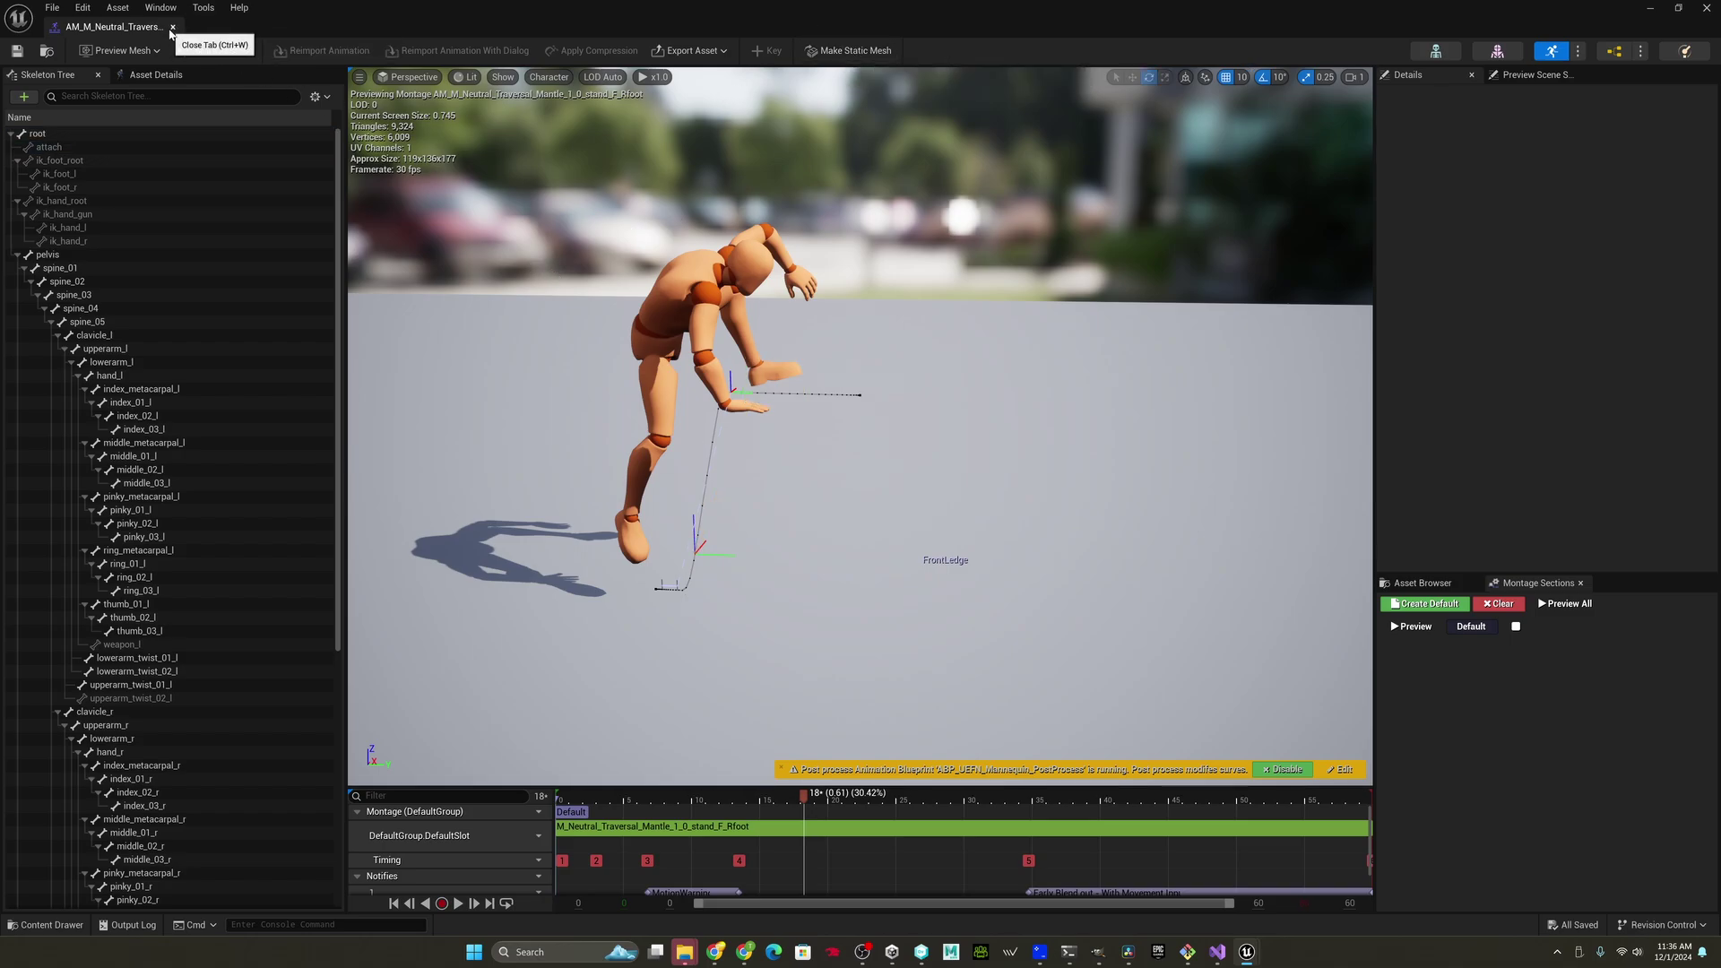
# - Open the montage's source animation, bake it to the CR_UEFNMannyTatoolsRig control rig in Sequencer, and close the animation editor
pyautogui.doubleClick(788, 828)
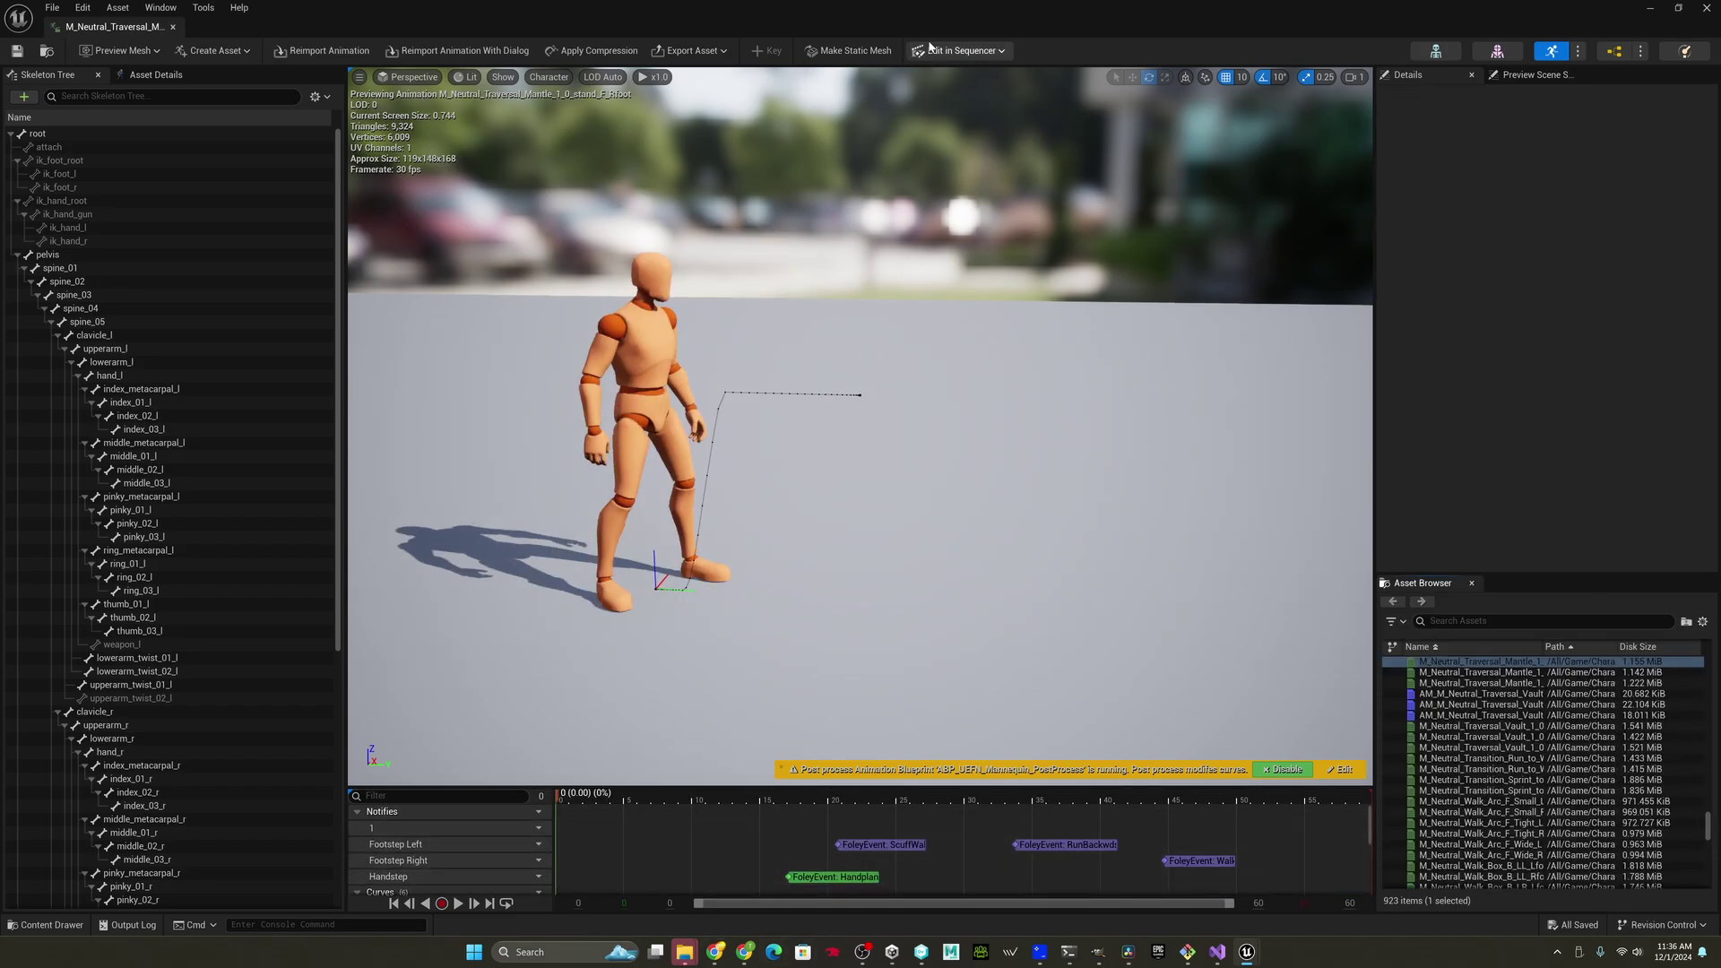
pyautogui.click(959, 50)
pyautogui.moveTo(968, 132)
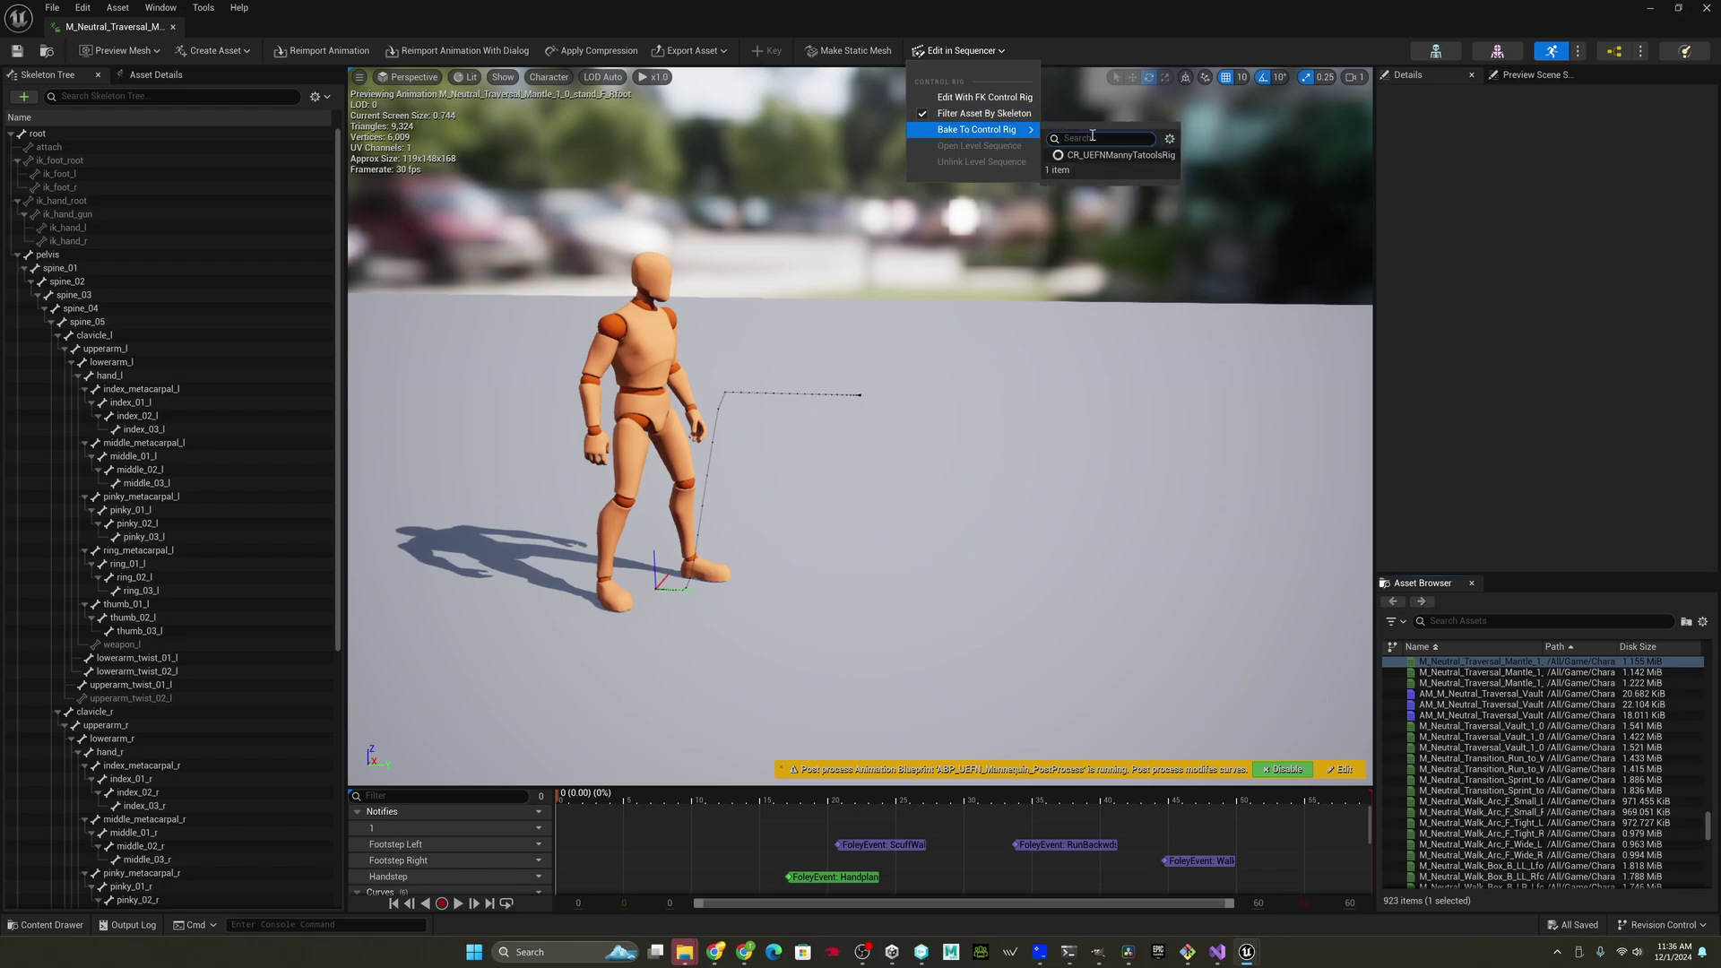
pyautogui.click(1117, 157)
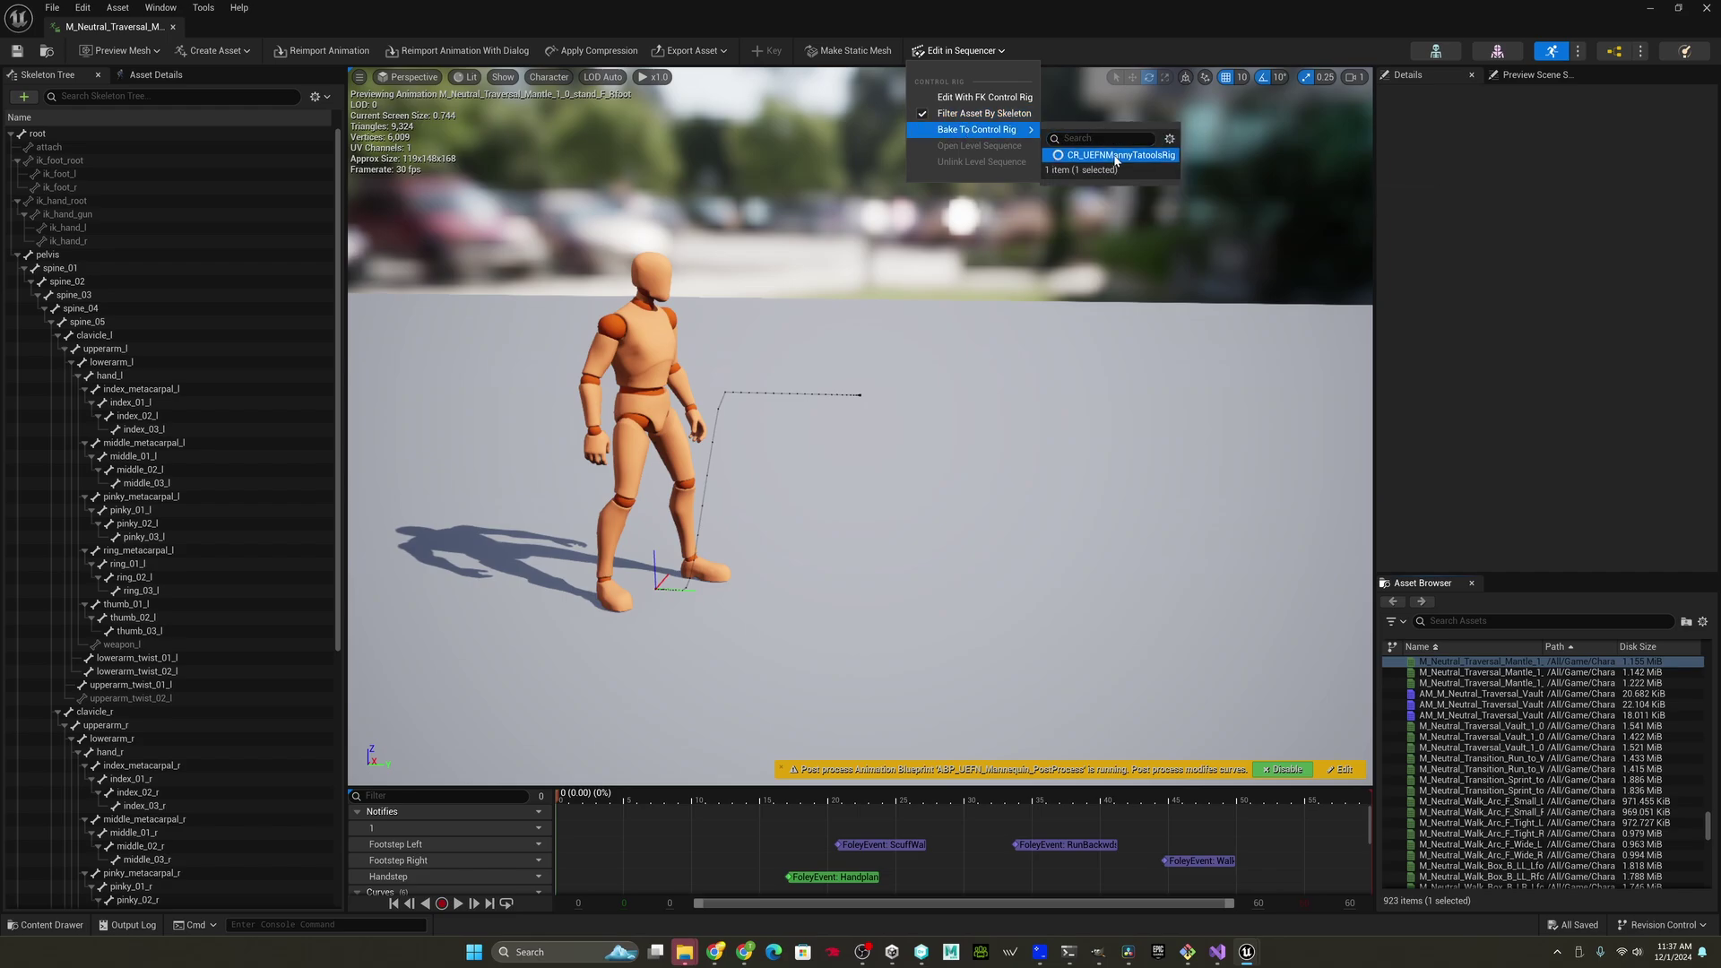
pyautogui.click(1116, 159)
pyautogui.click(937, 535)
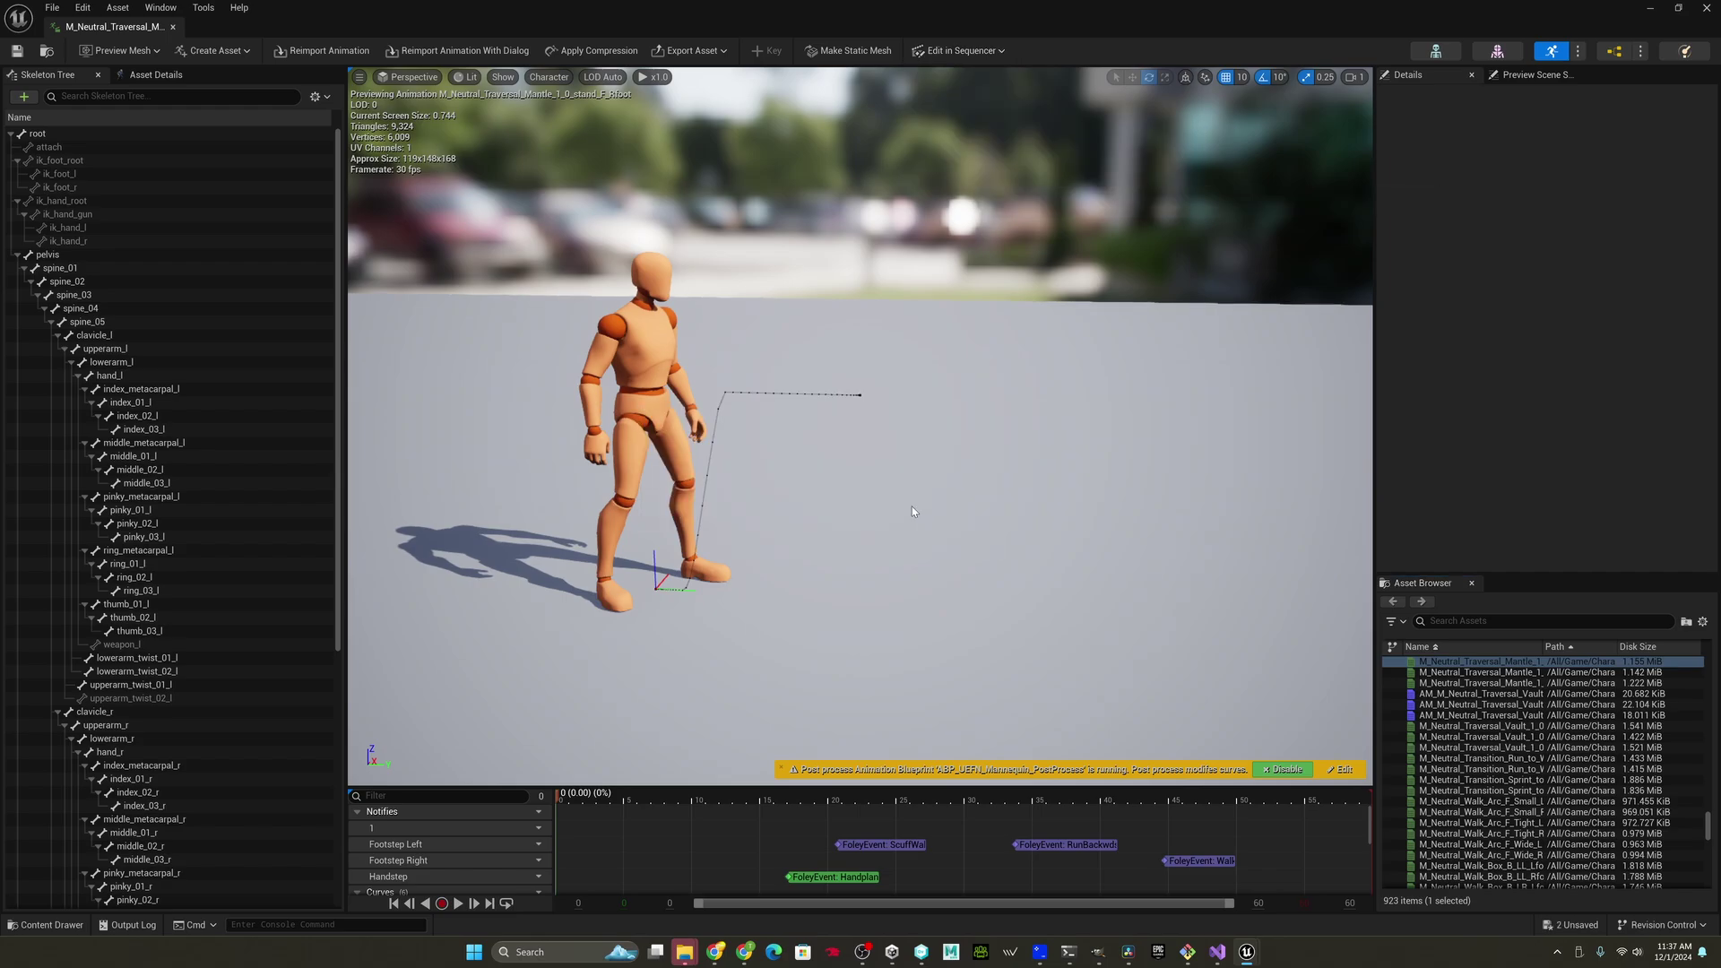
pyautogui.click(172, 26)
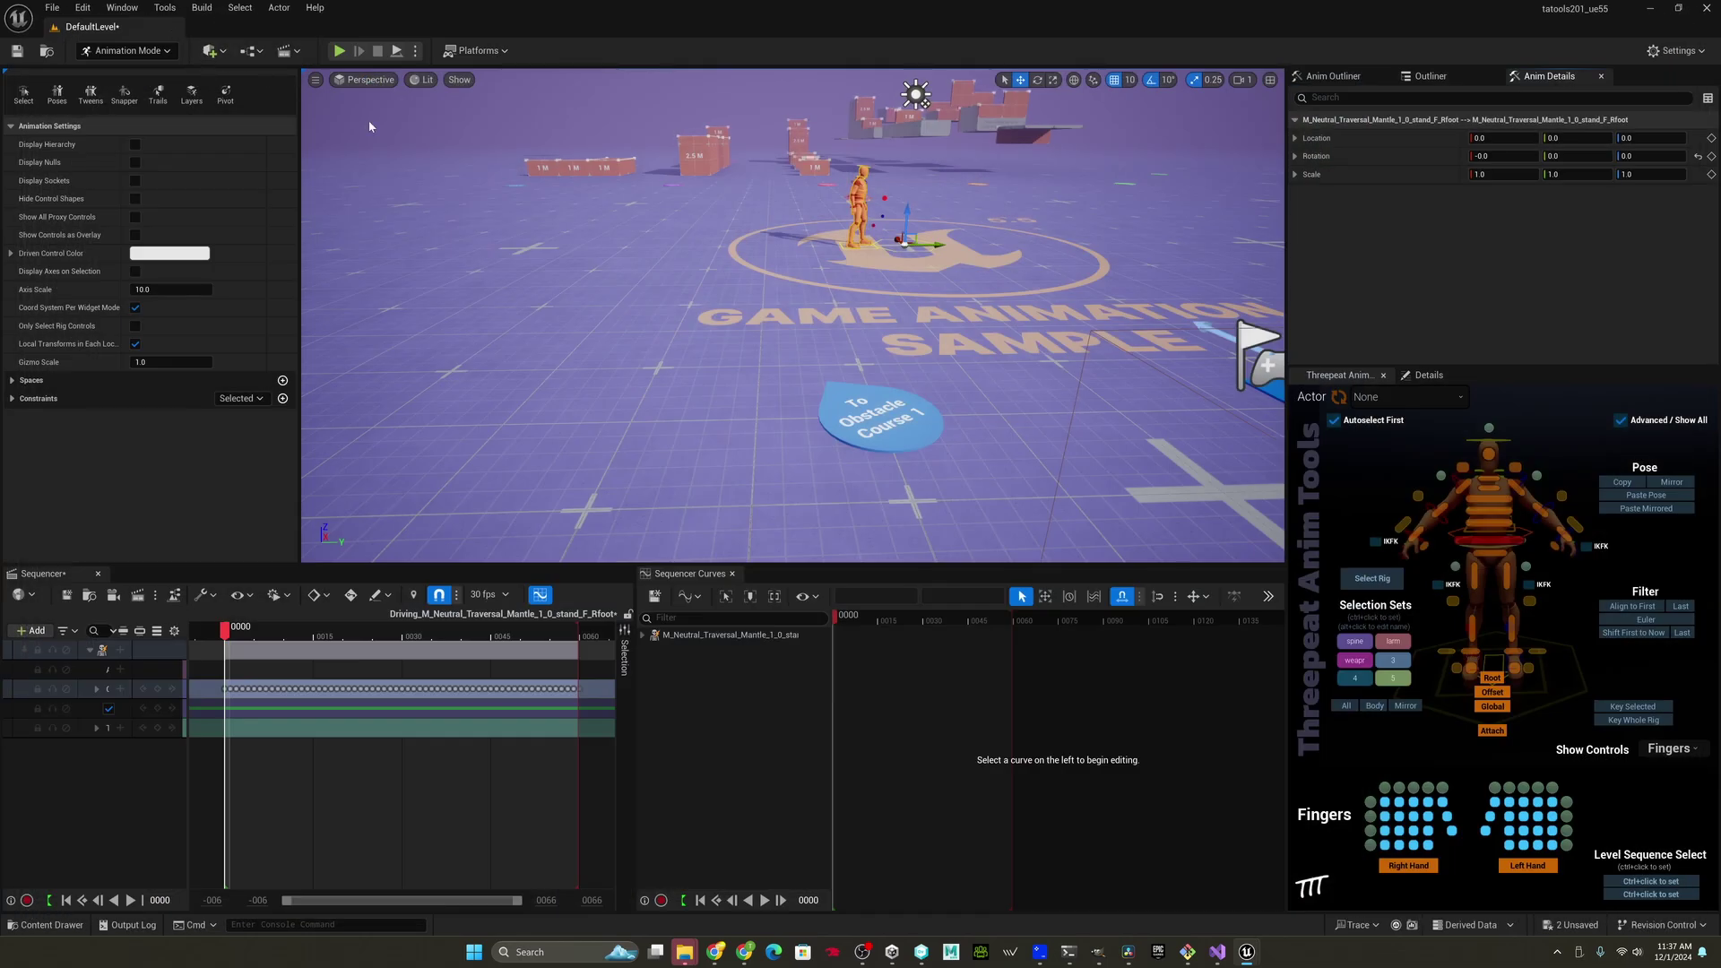
# - Select the Attach control on the baked rig, examine it over the first frames, and select it again through the Threepeat picker
pyautogui.press('f')
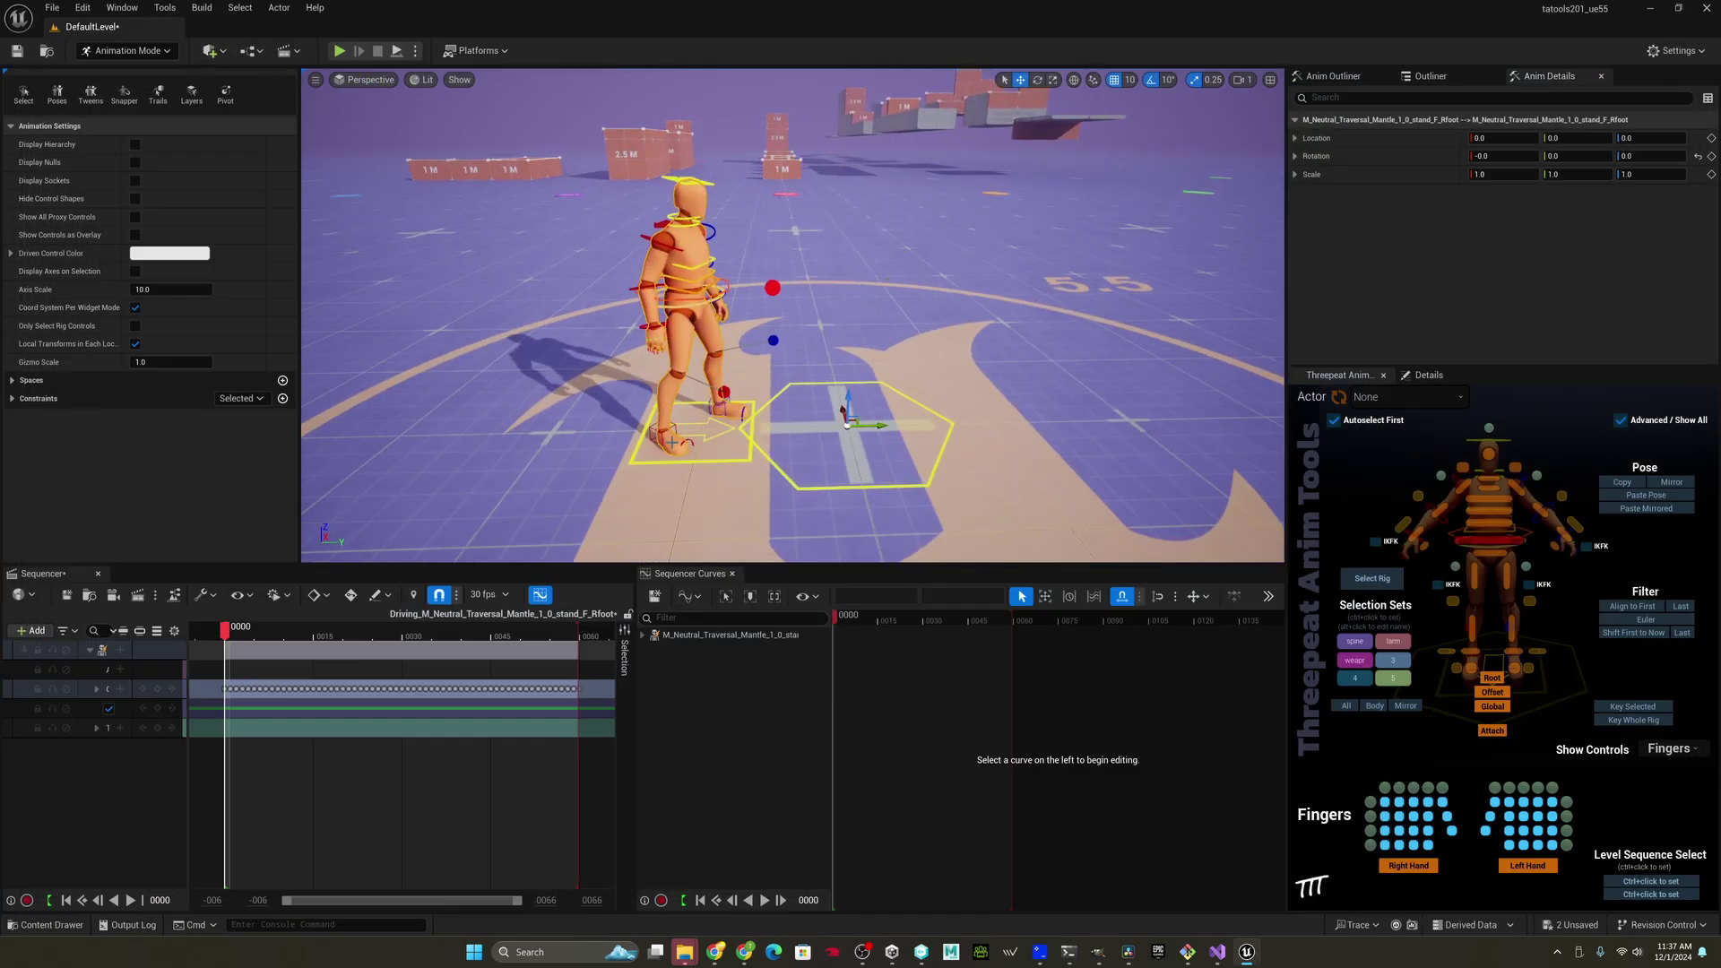
pyautogui.moveTo(224, 628)
pyautogui.mouseDown()
pyautogui.moveTo(384, 631)
pyautogui.moveTo(248, 637)
pyautogui.mouseUp()
pyautogui.click(773, 287)
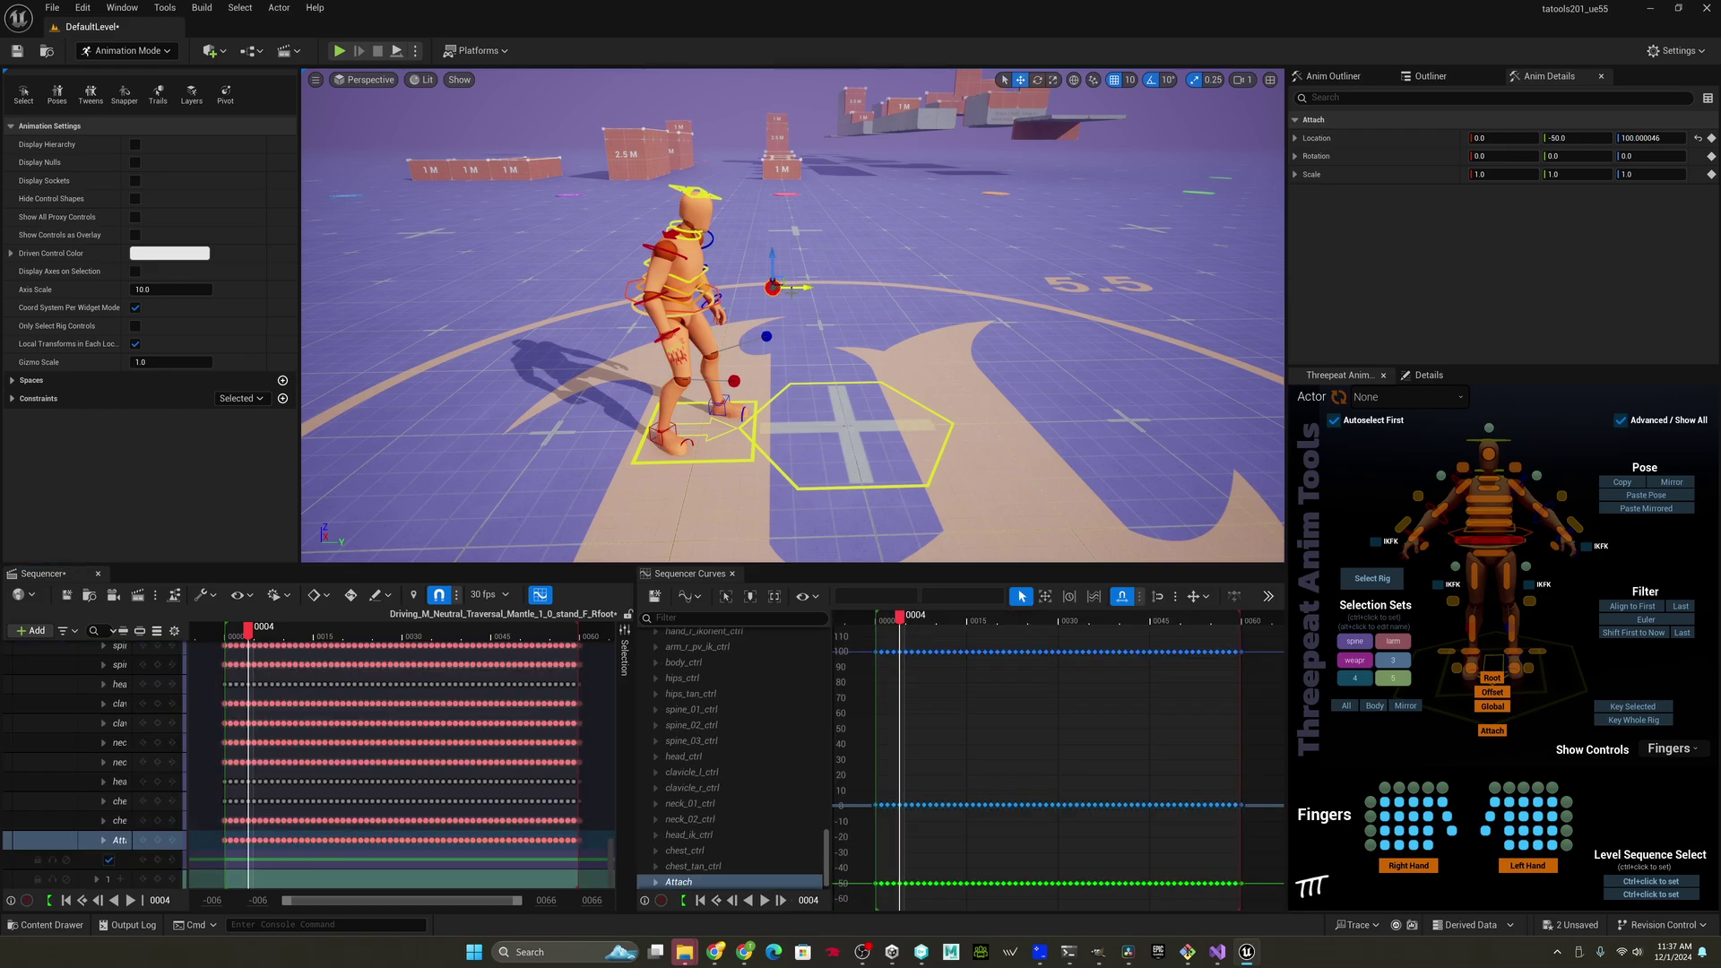
pyautogui.keyDown('alt'); pyautogui.moveTo(871, 442); pyautogui.dragTo(520, 404); pyautogui.keyUp('alt')
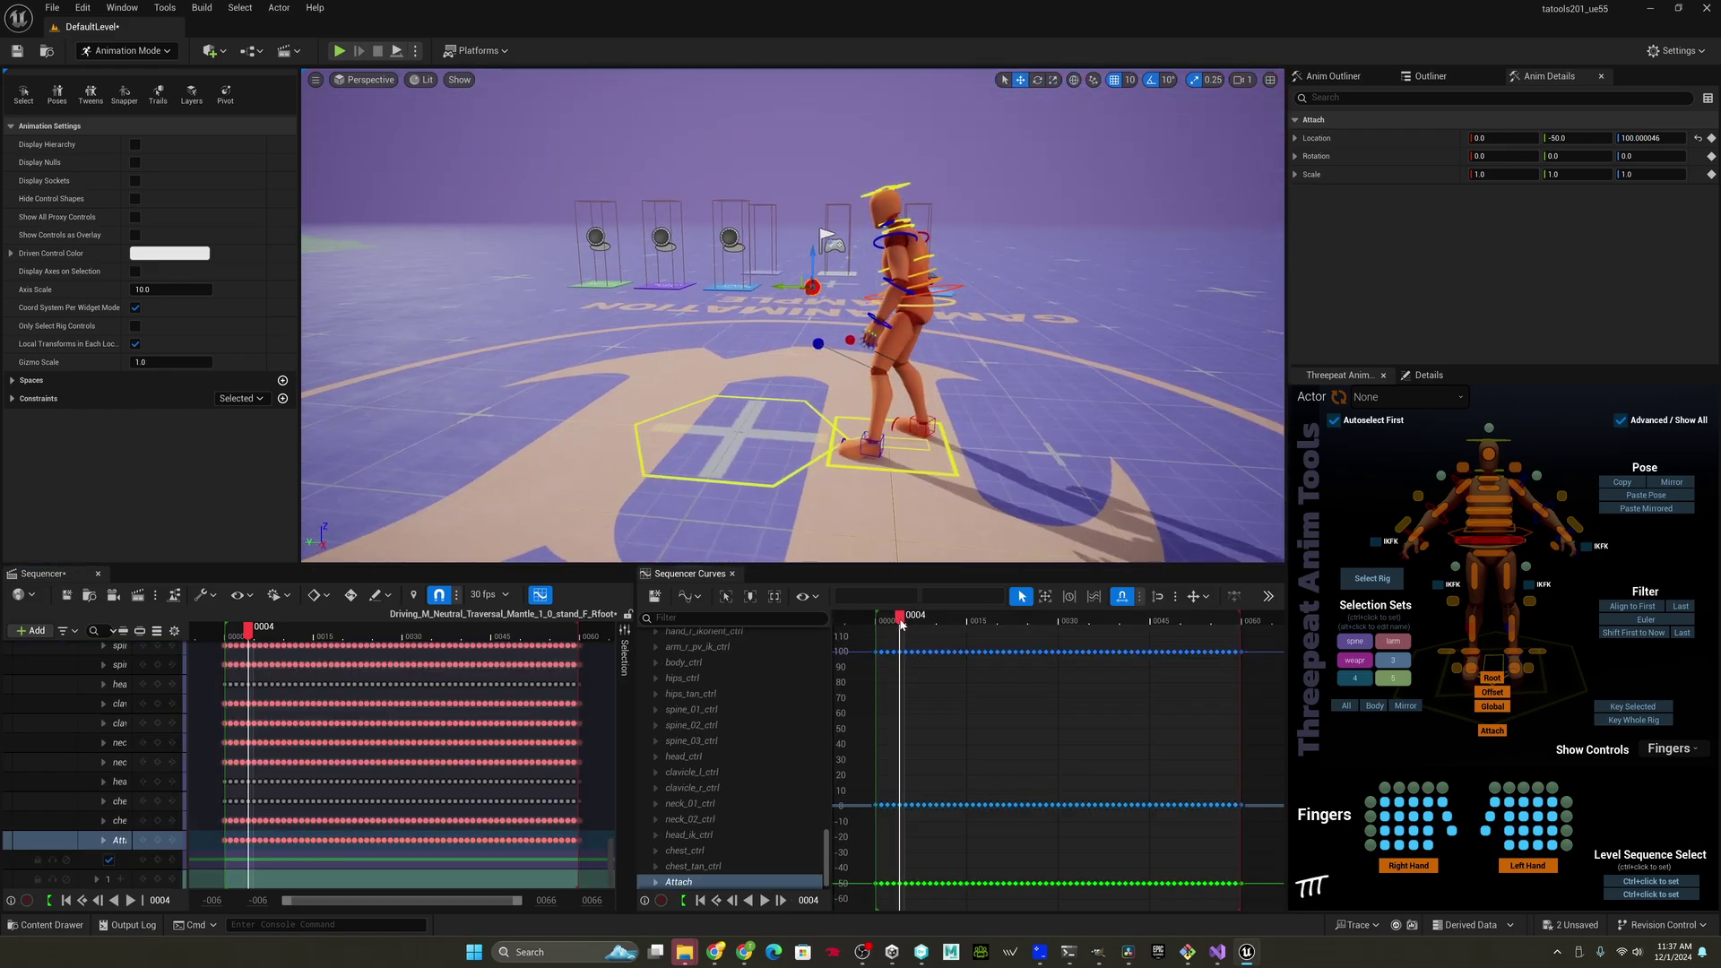
pyautogui.moveTo(901, 625)
pyautogui.mouseDown()
pyautogui.moveTo(1066, 625)
pyautogui.moveTo(887, 628)
pyautogui.mouseUp()
pyautogui.click(1501, 732)
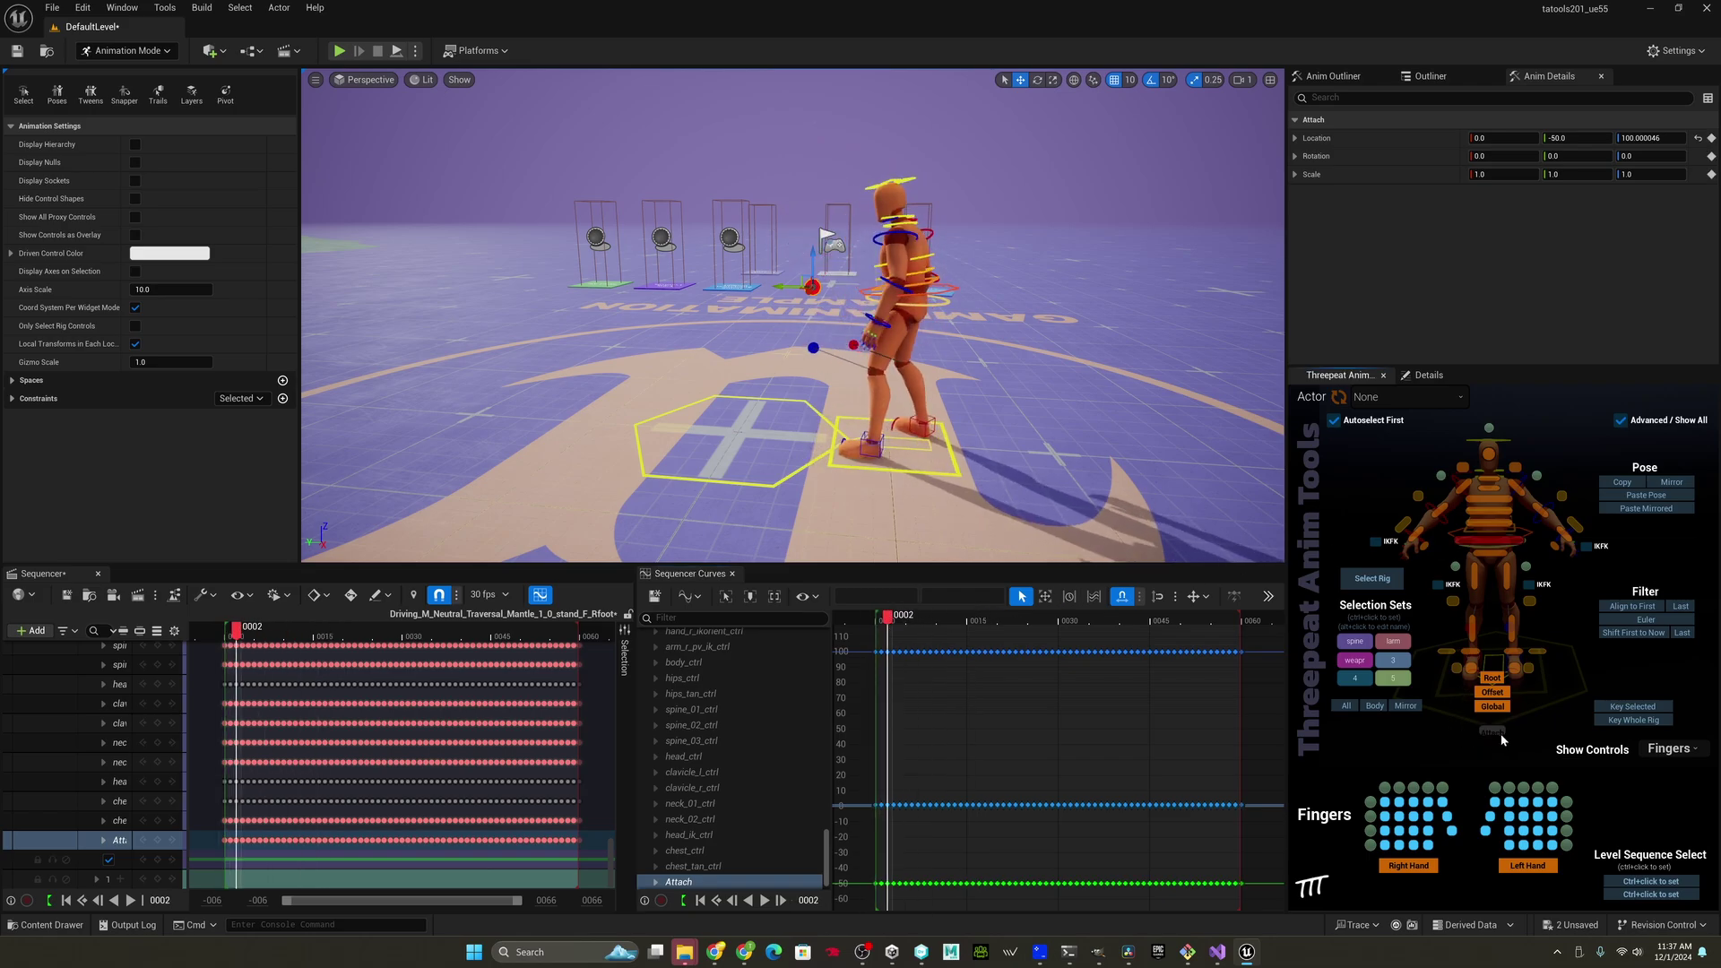
pyautogui.click(1488, 732)
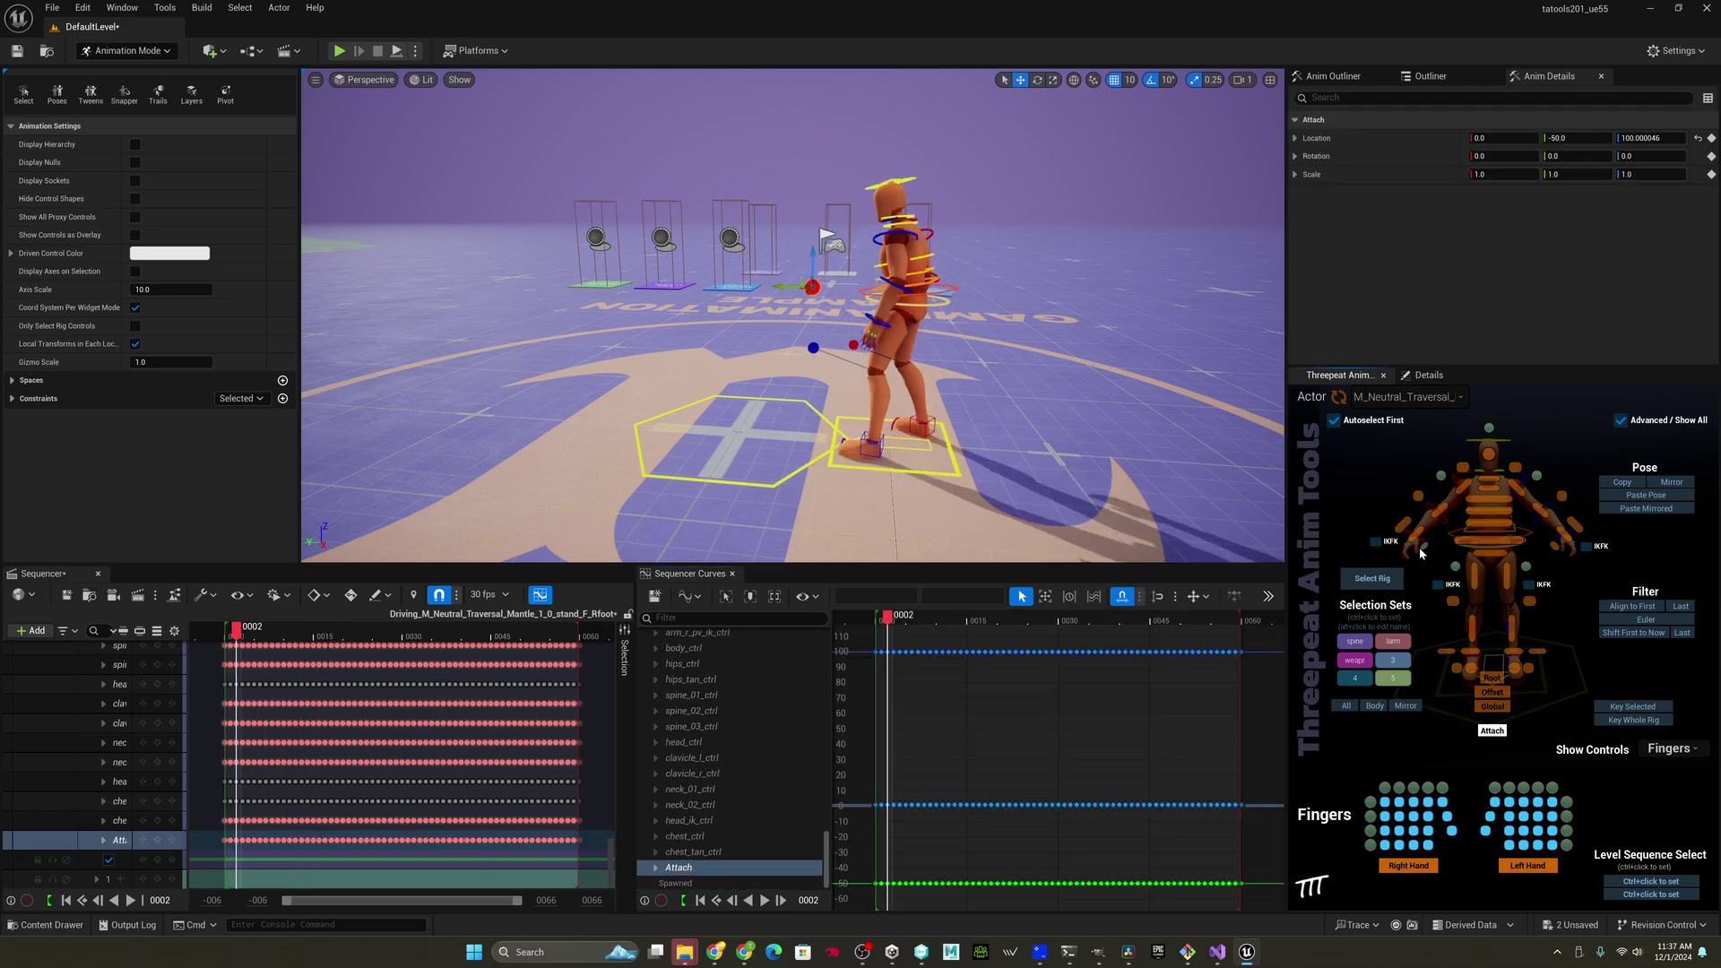
# - Select RightWeaponControl and LeftWeaponControl in turn through the picker and examine their placement at the character's hands
pyautogui.click(1423, 548)
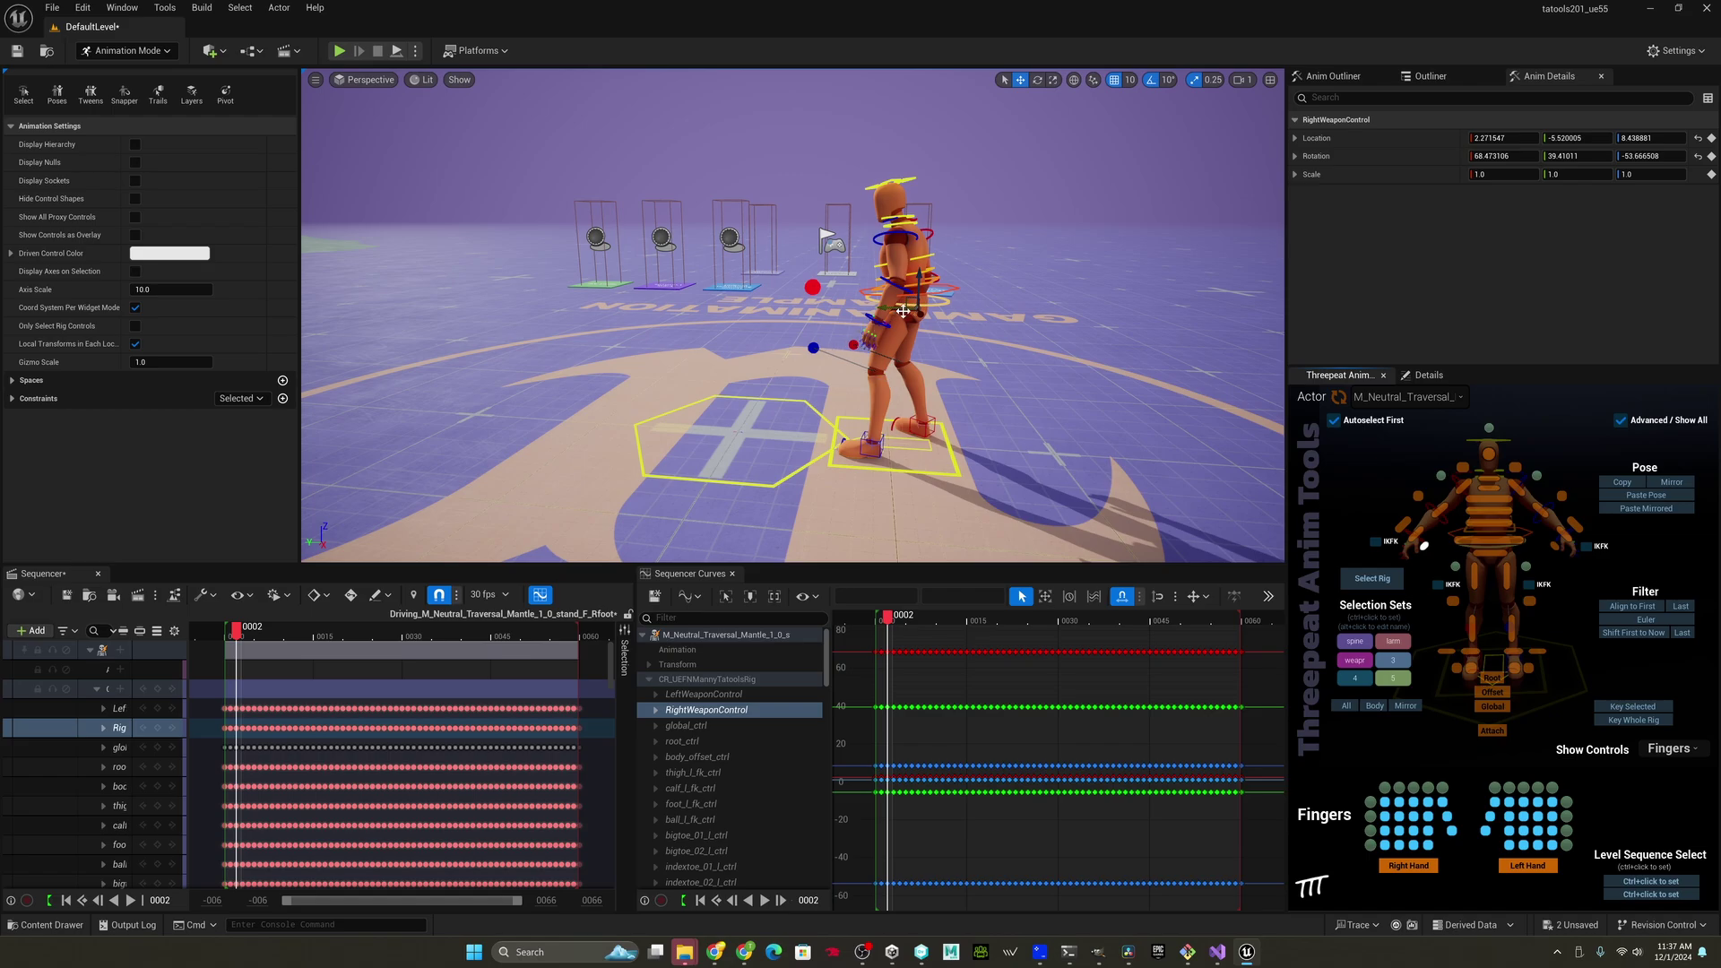
pyautogui.press('f')
pyautogui.keyDown('alt'); pyautogui.moveTo(778, 326); pyautogui.dragTo(1031, 332); pyautogui.keyUp('alt')
pyautogui.scroll(-5, 764, 337)
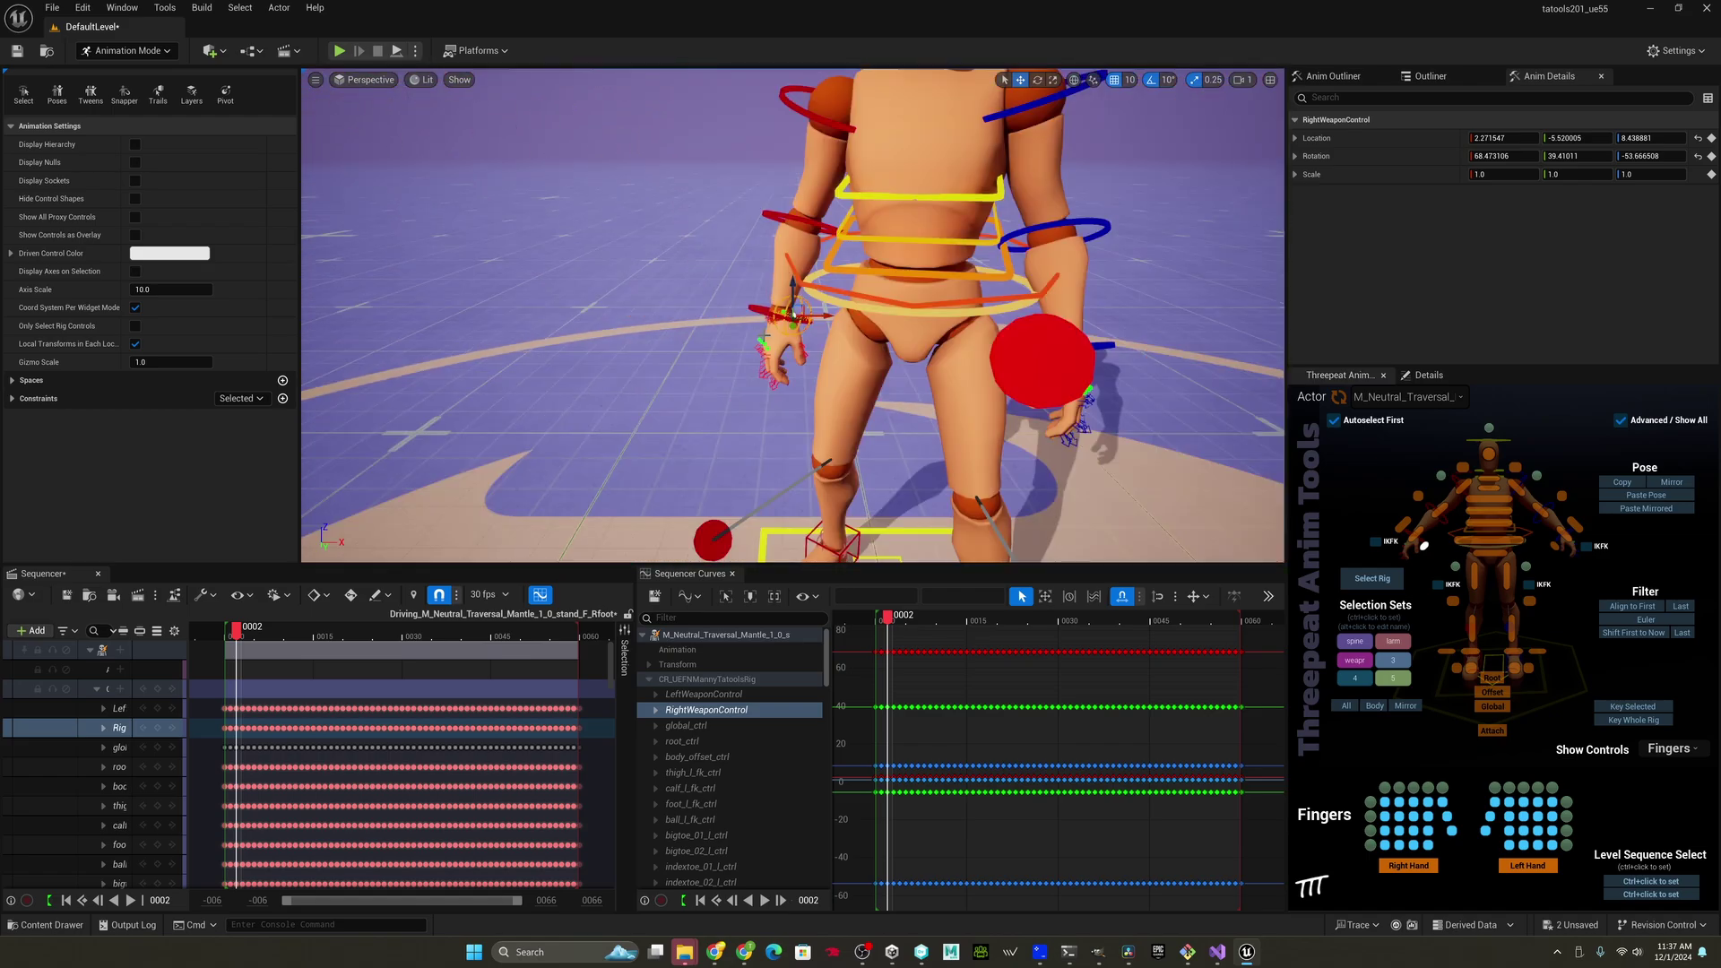
pyautogui.click(1555, 548)
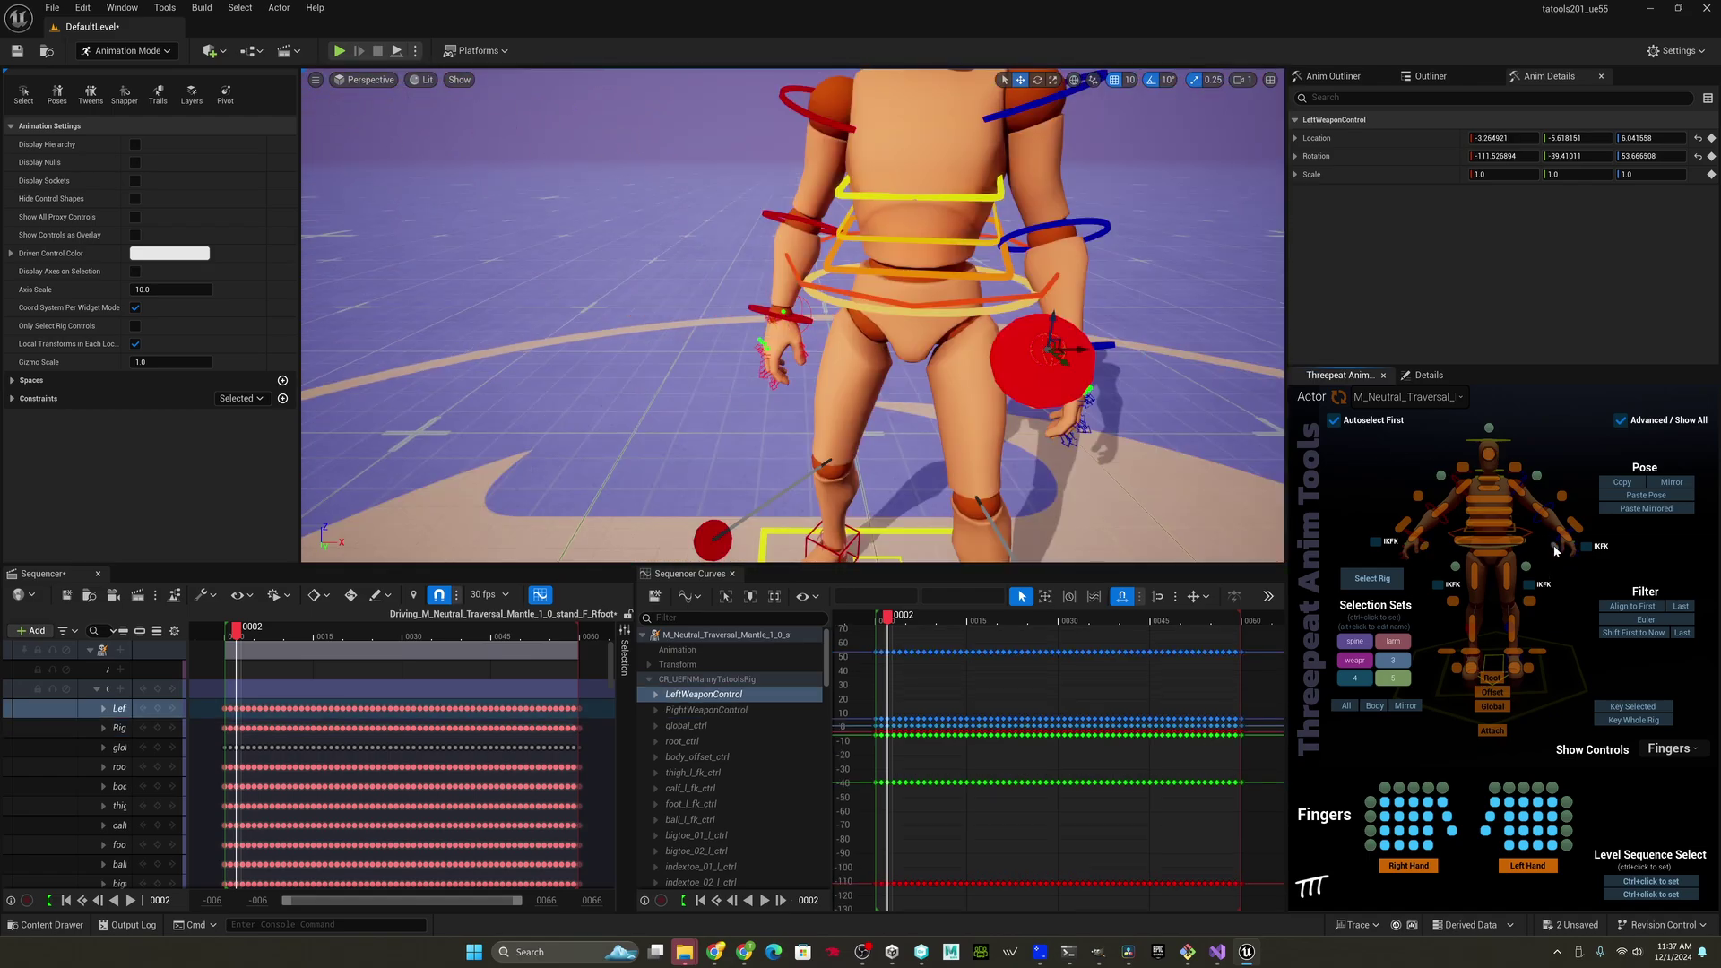
pyautogui.keyDown('alt'); pyautogui.moveTo(997, 425); pyautogui.dragTo(865, 371); pyautogui.keyUp('alt')
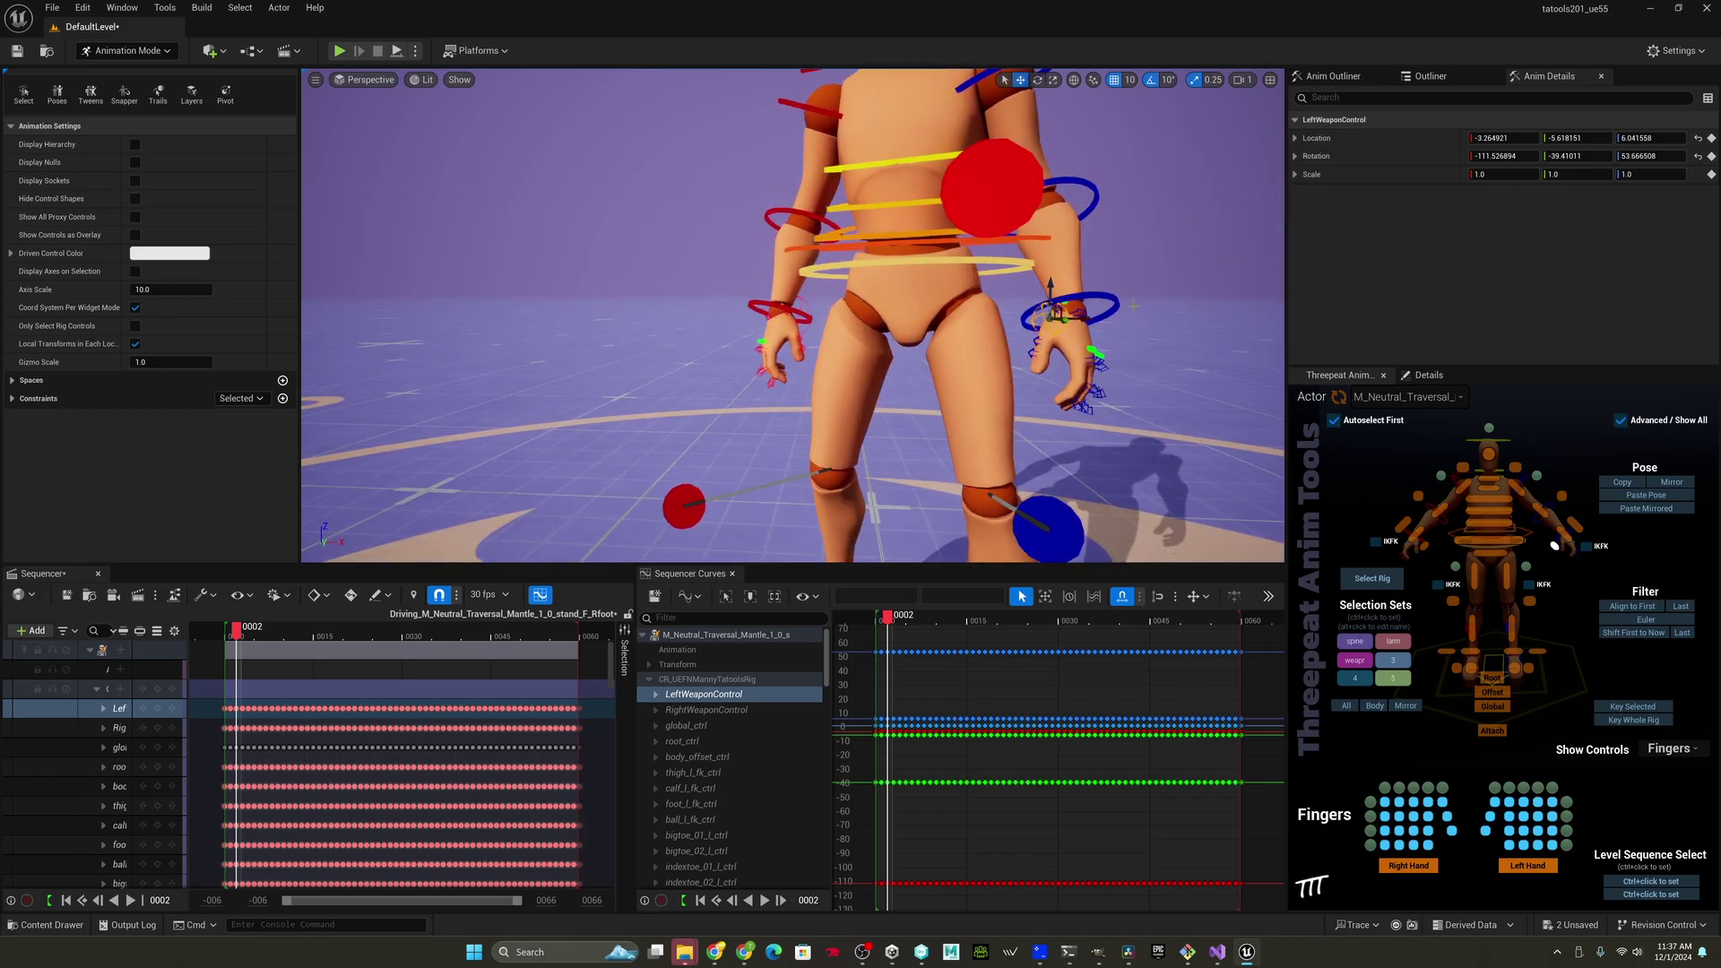
pyautogui.scroll(-8, 1134, 306)
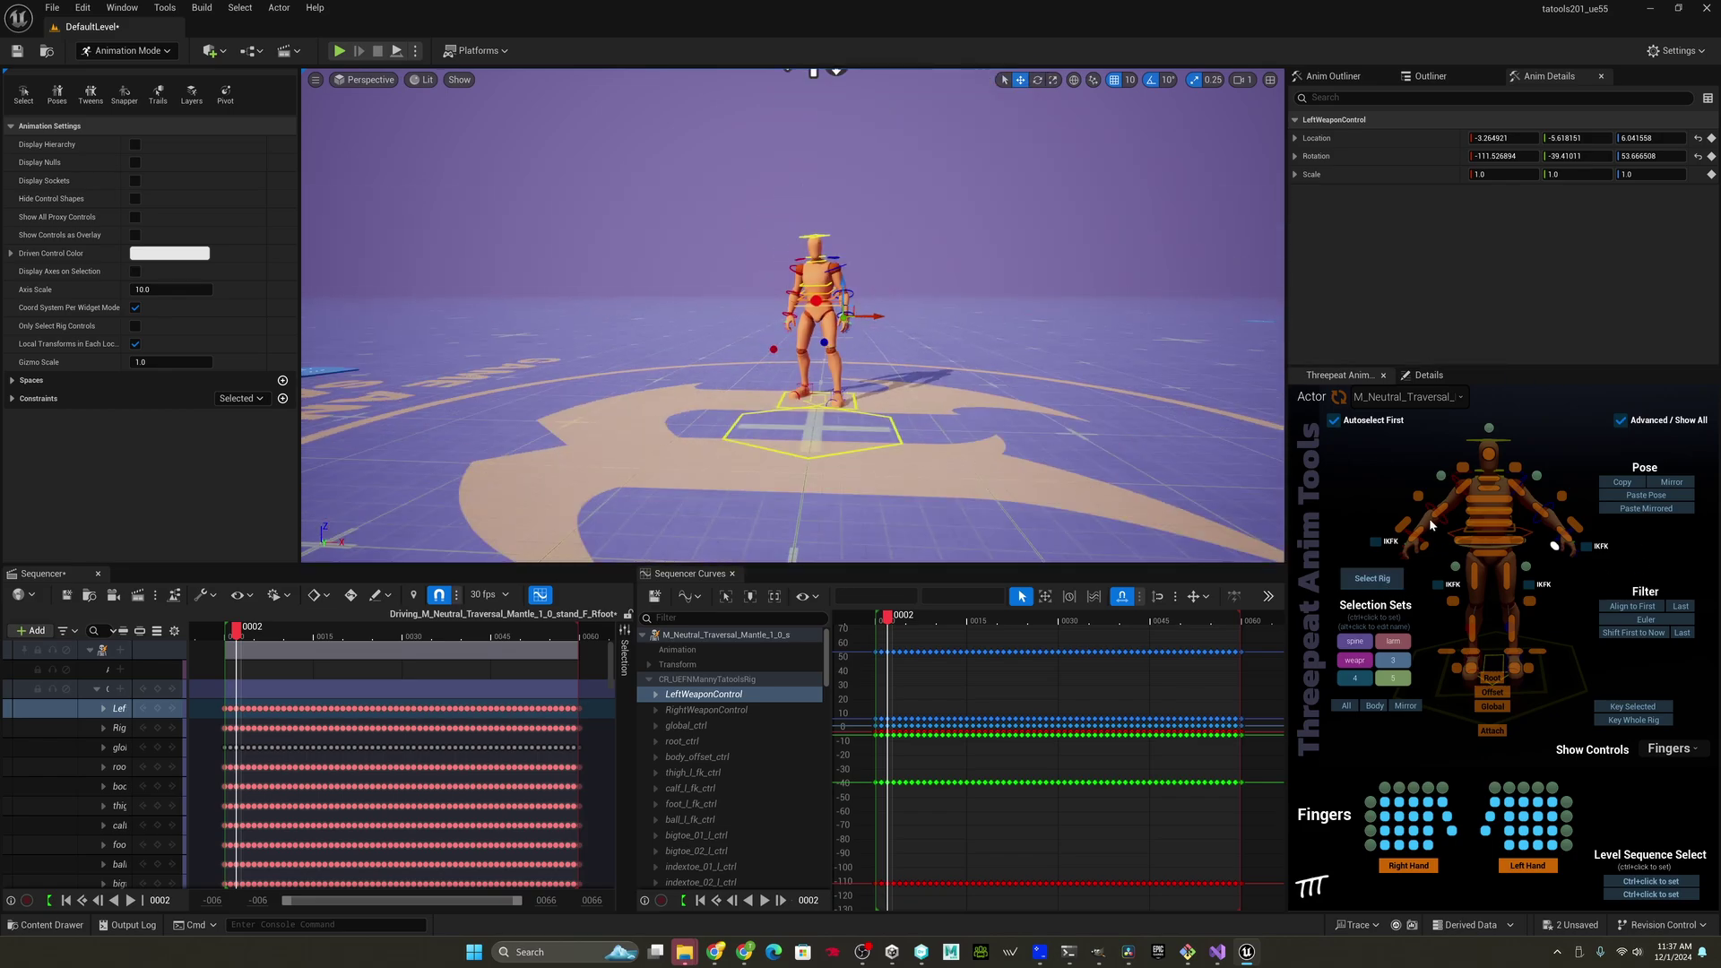